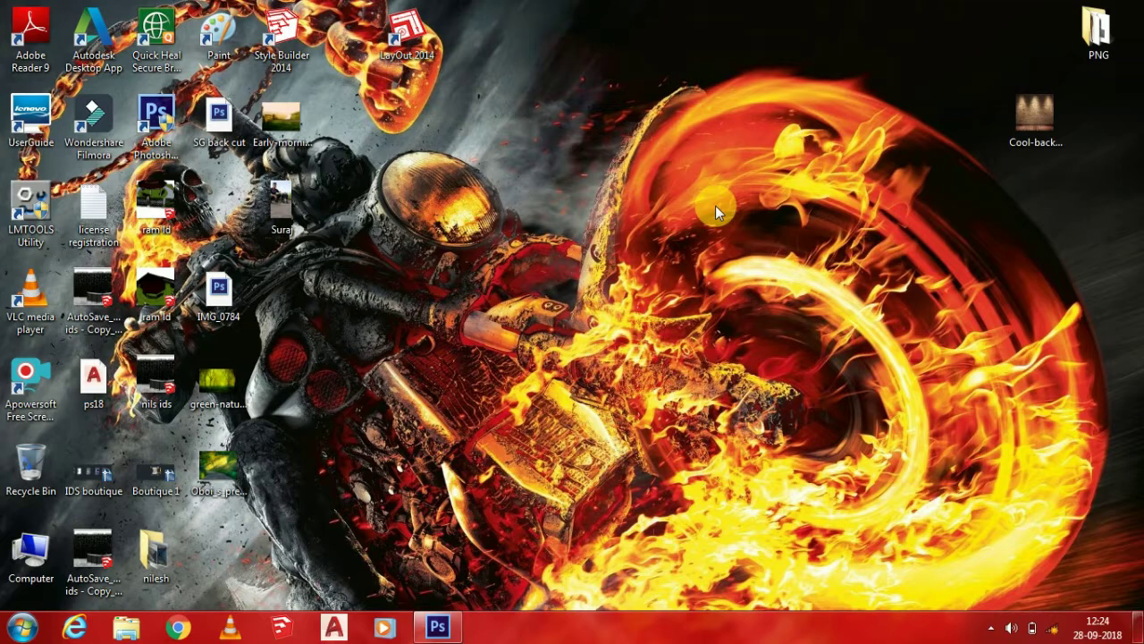
click(298, 191)
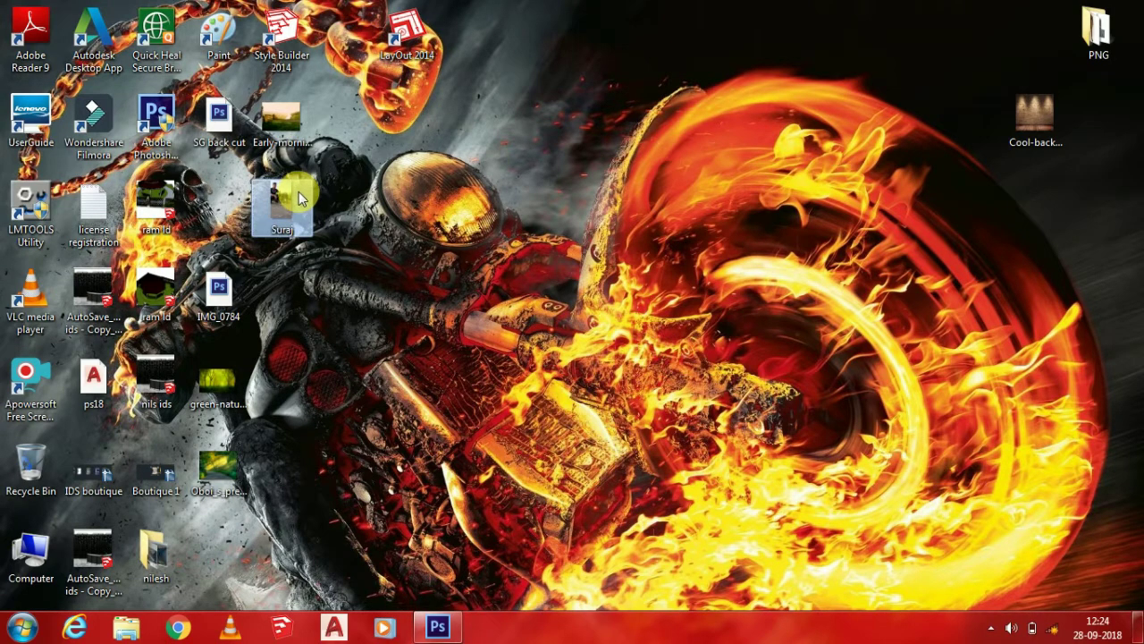
click(1042, 126)
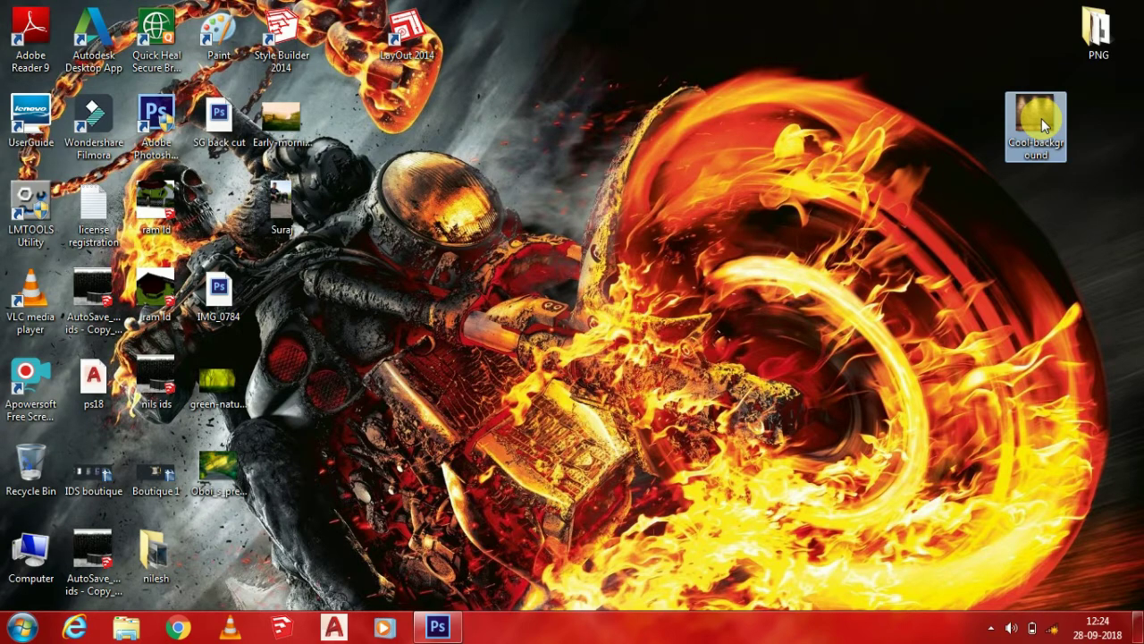
click(496, 474)
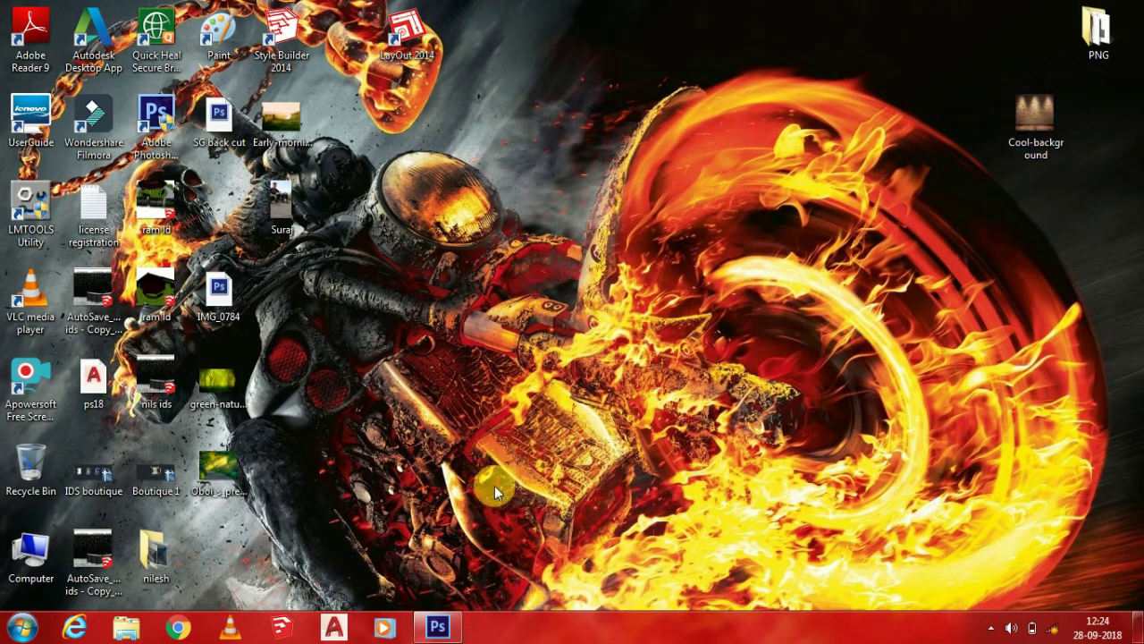
Step: Switch to Photoshop and open the JPEG photo of the man with the dog from the Desktop
click(437, 629)
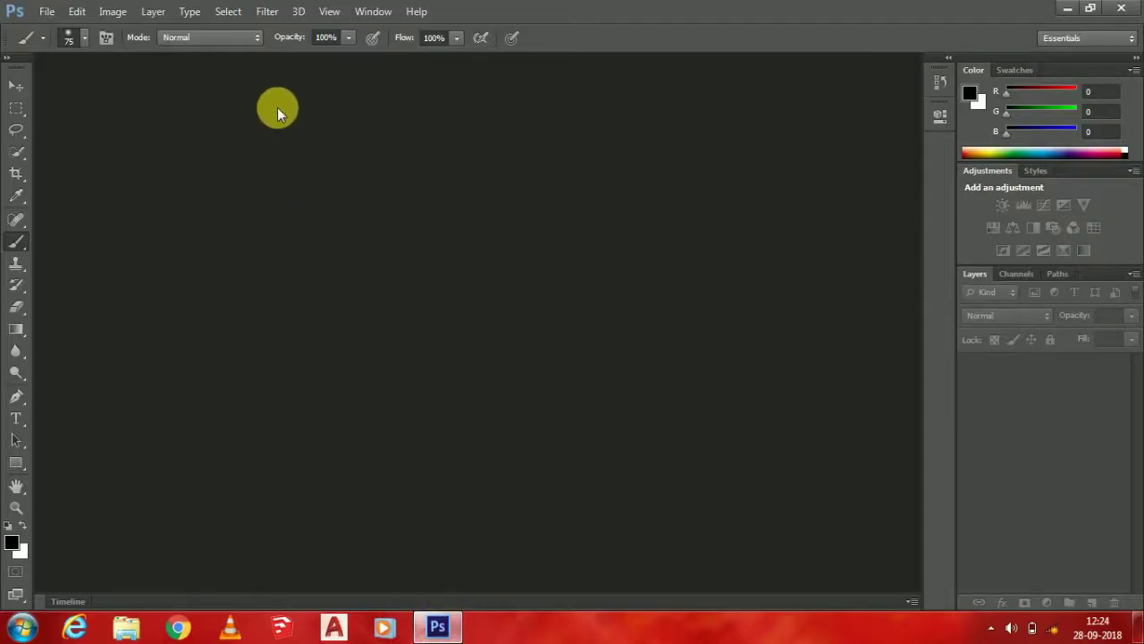
click(52, 15)
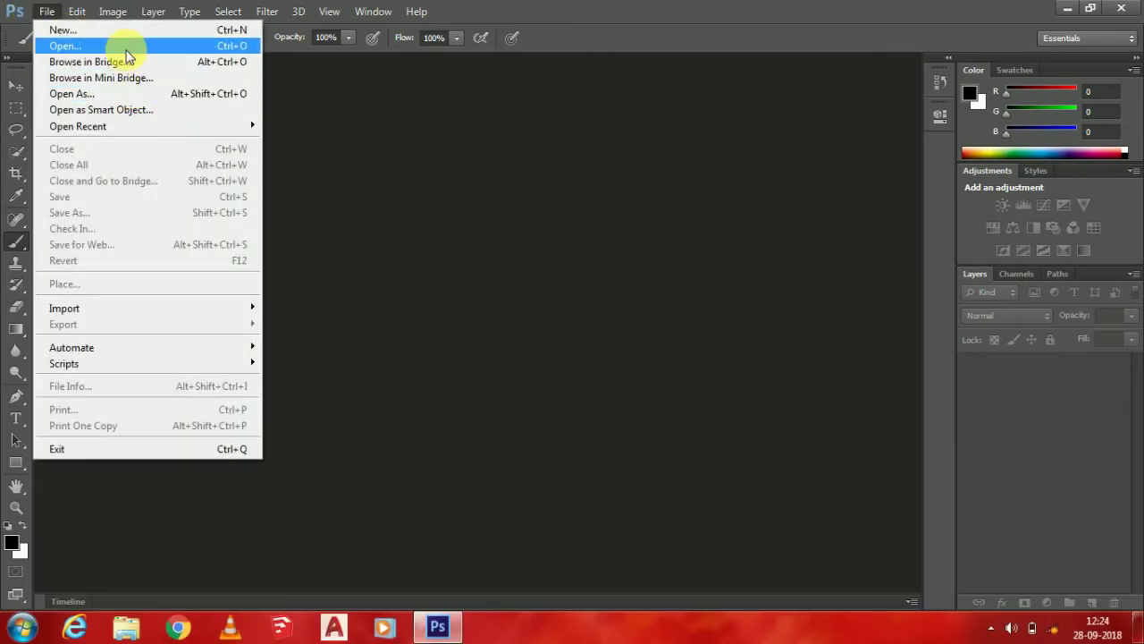
click(133, 43)
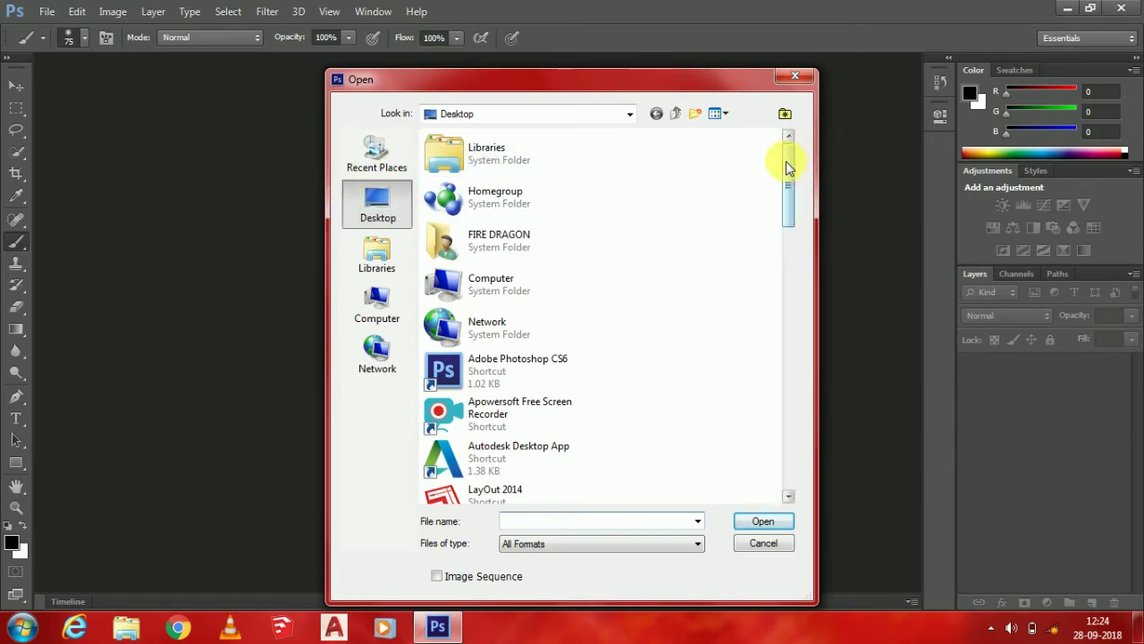
drag(786, 161, 792, 519)
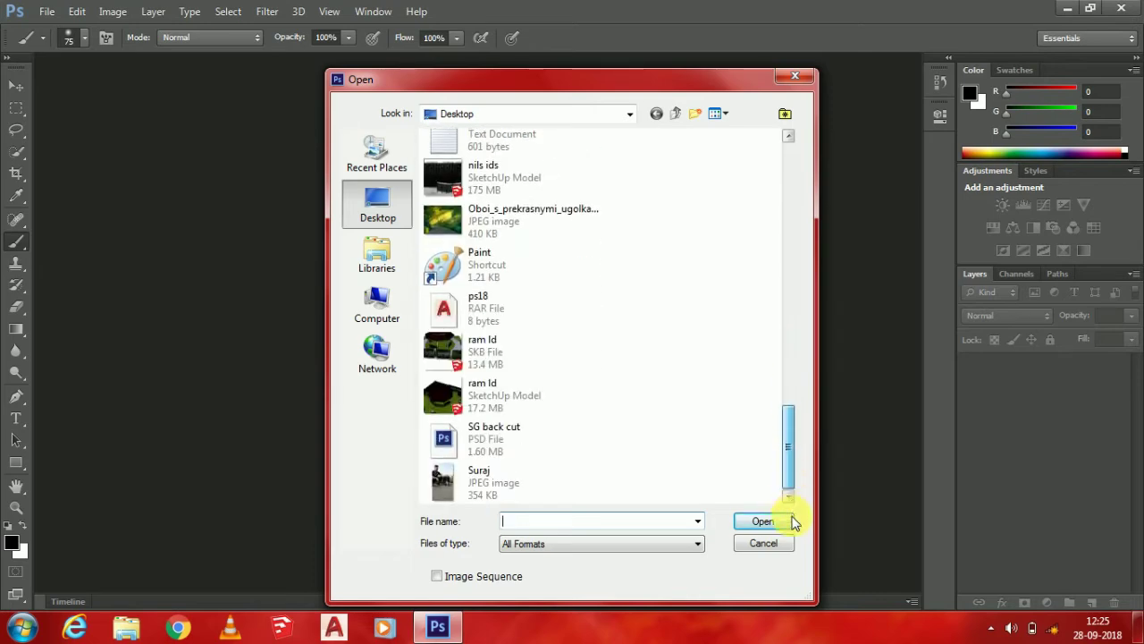
click(502, 483)
click(771, 523)
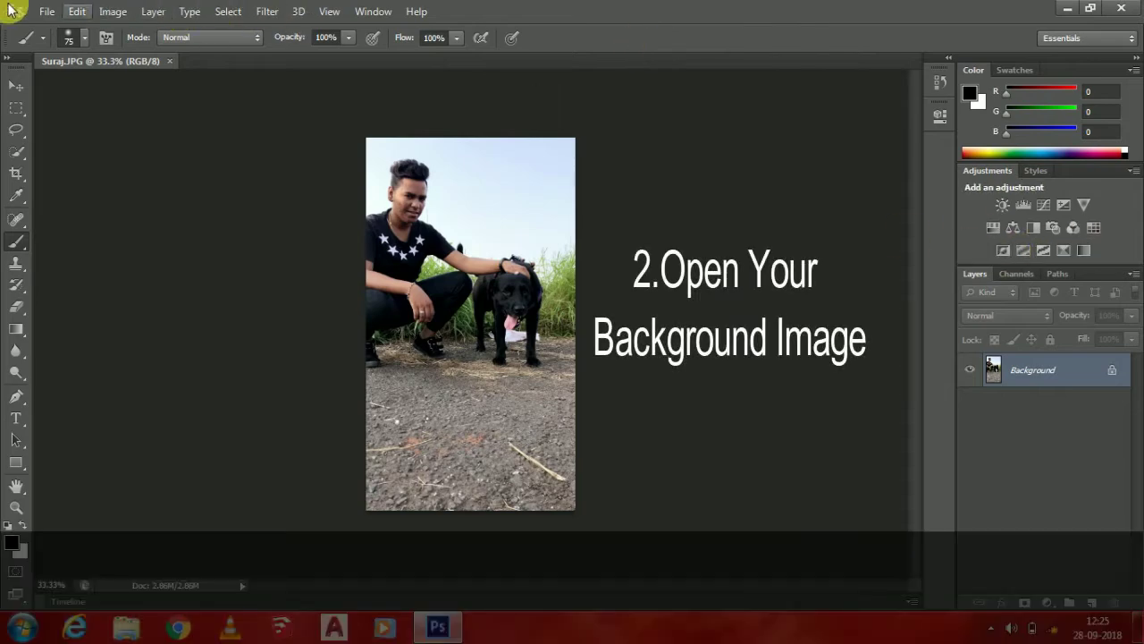
Step: Open the Cool-background JPEG image from the Desktop as a second document
click(56, 12)
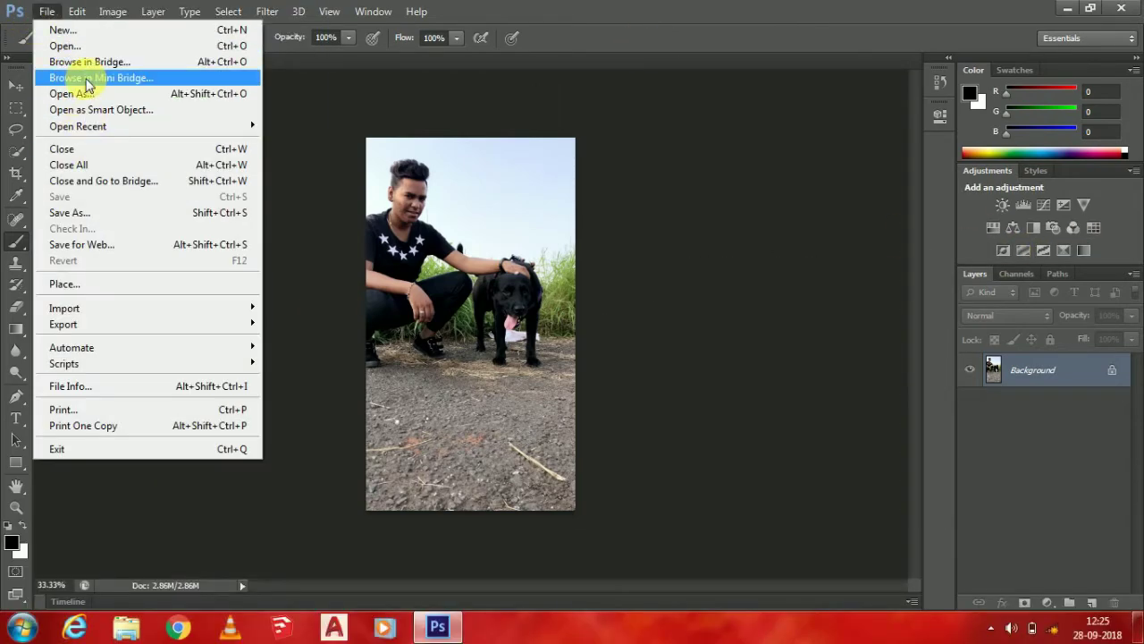
click(85, 47)
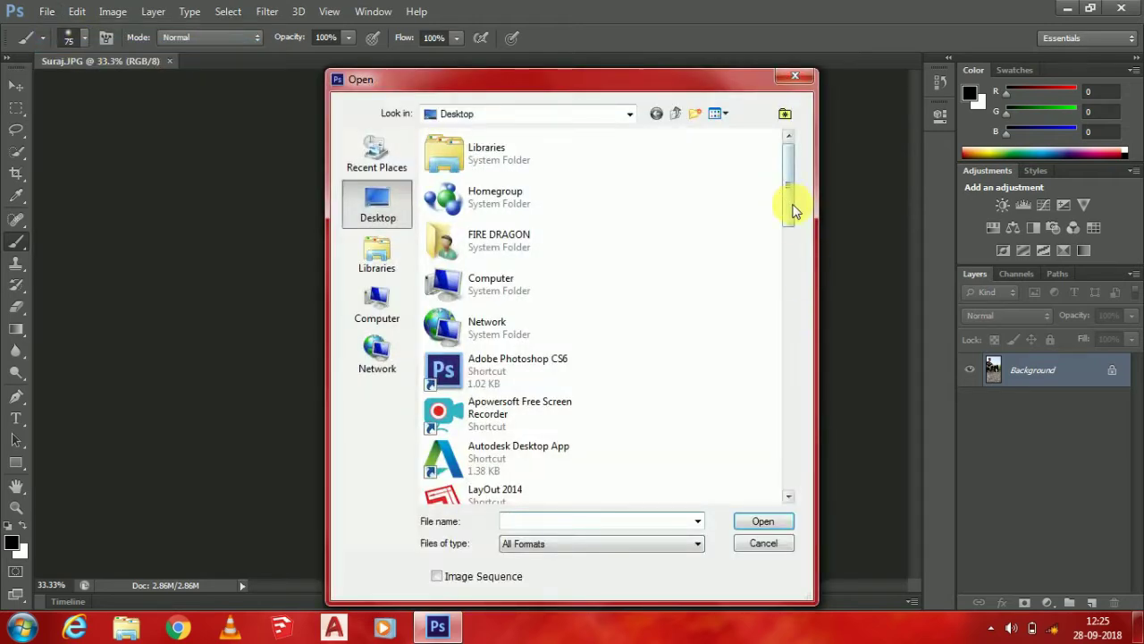
drag(794, 211, 798, 380)
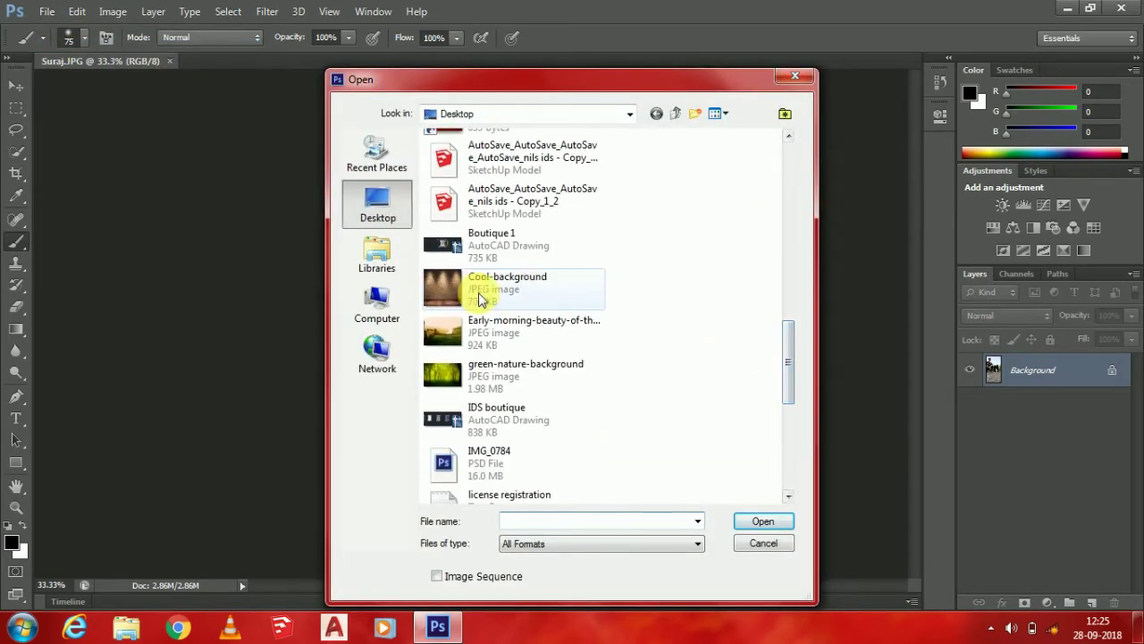
click(480, 299)
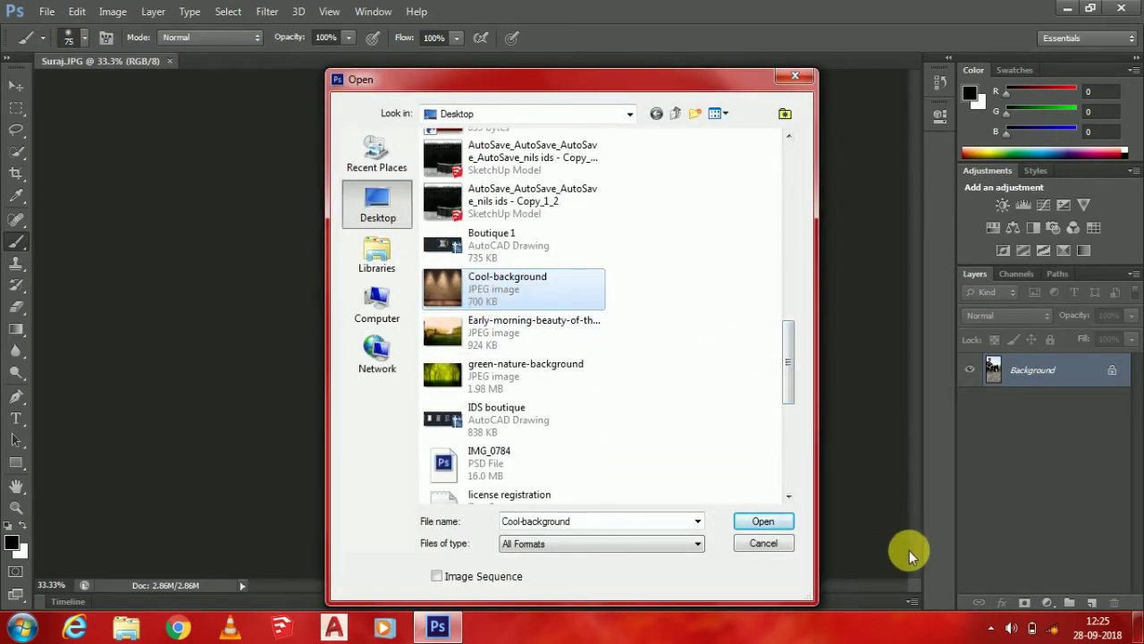
click(767, 521)
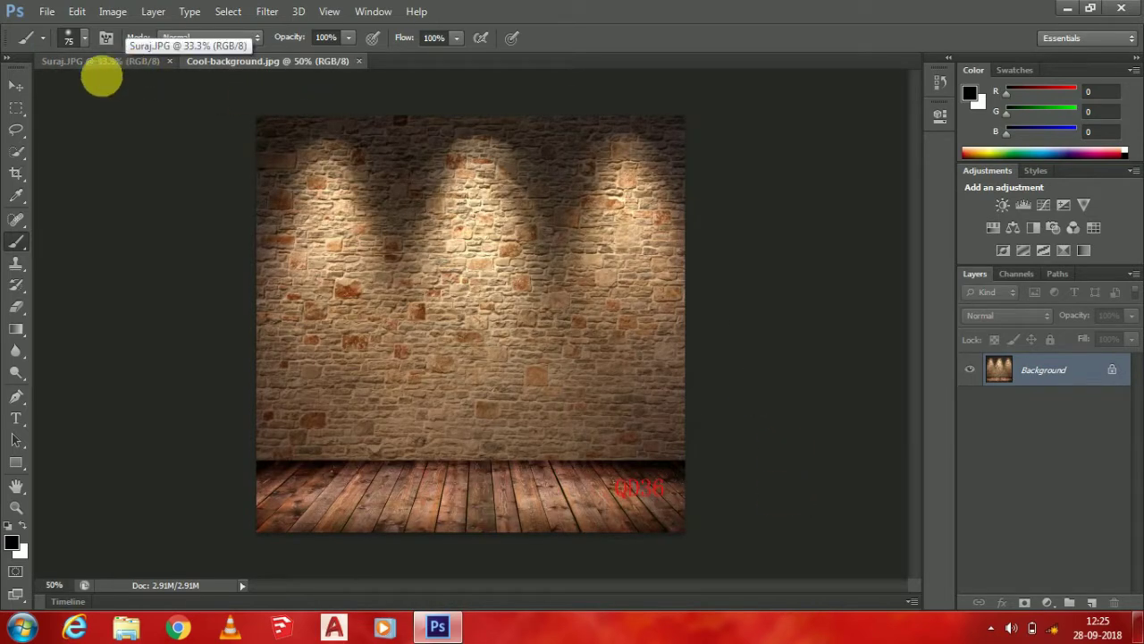
Step: Activate the Move tool and return to the photo of the man with the dog
click(17, 84)
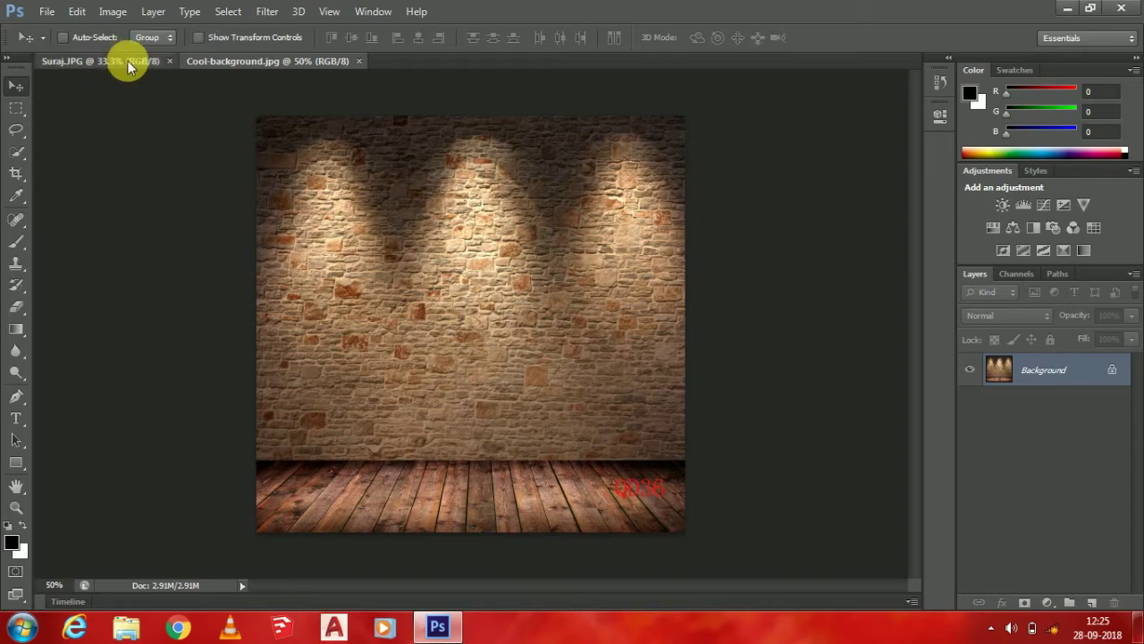
click(128, 61)
click(288, 63)
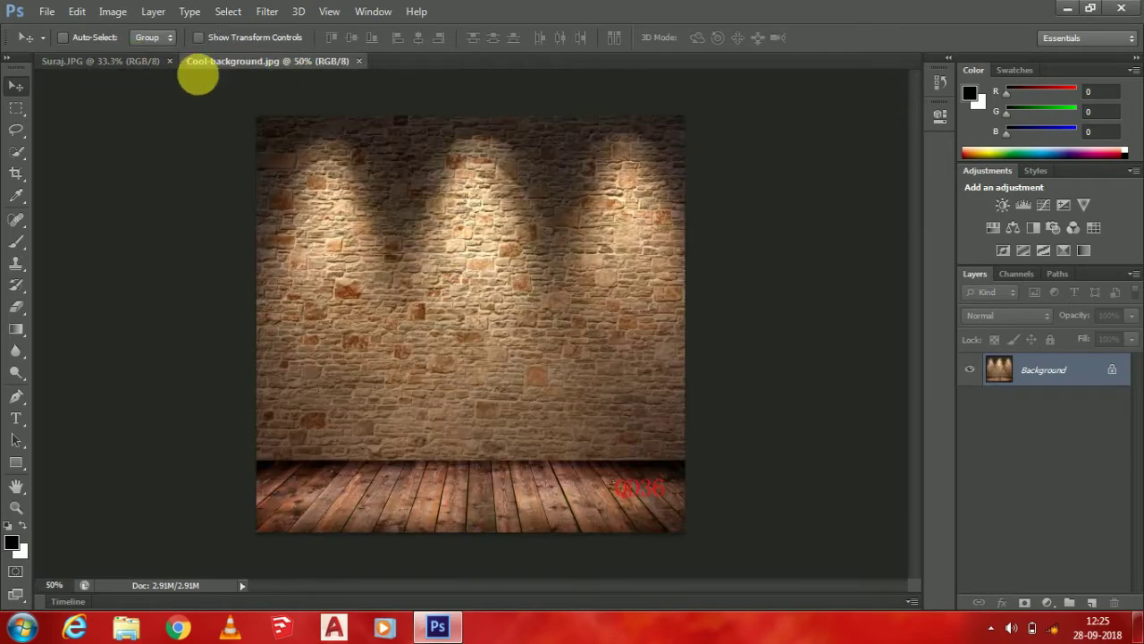
click(127, 63)
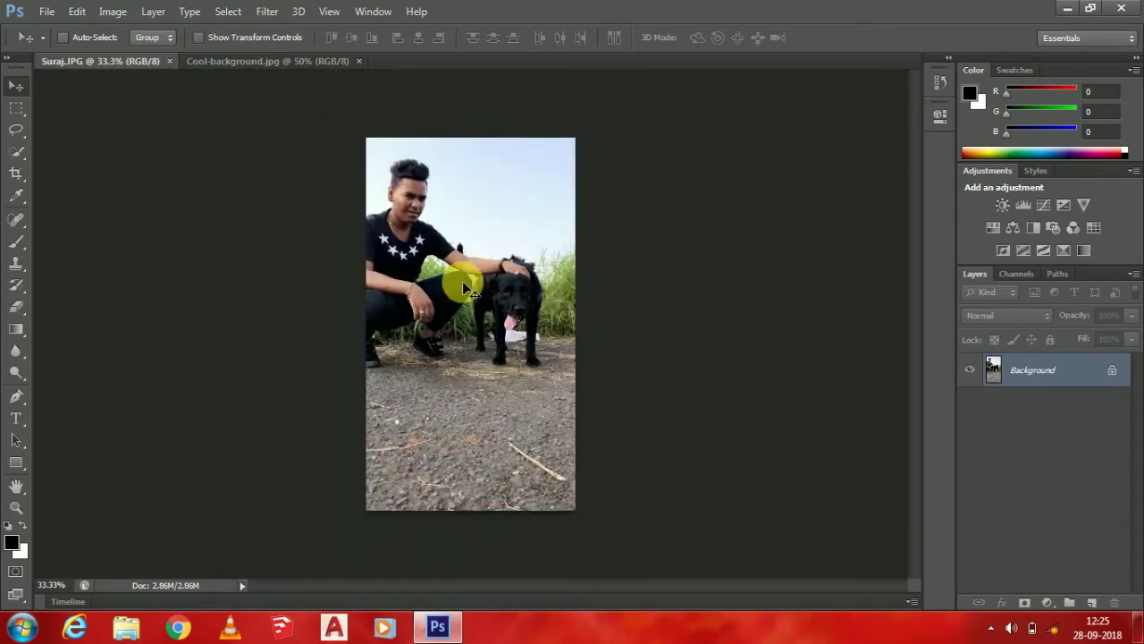
Step: Examine the man's face and hands and the dog's outline in the photo at close range
key(ctrl+plus)
key(ctrl+plus)
key(ctrl+plus)
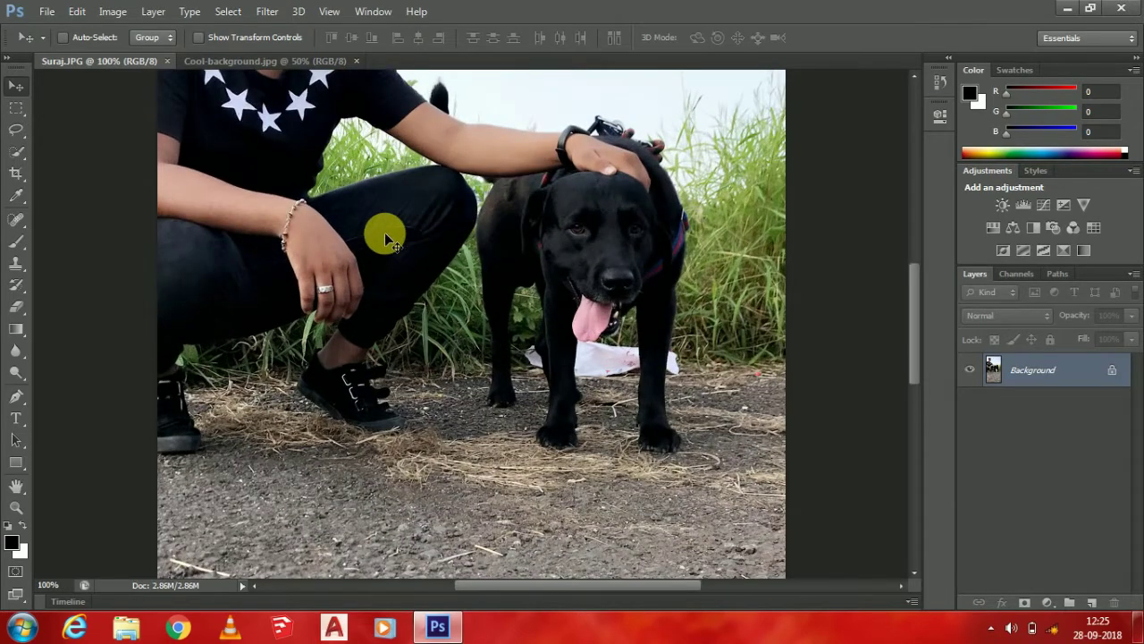
drag(384, 237, 516, 337)
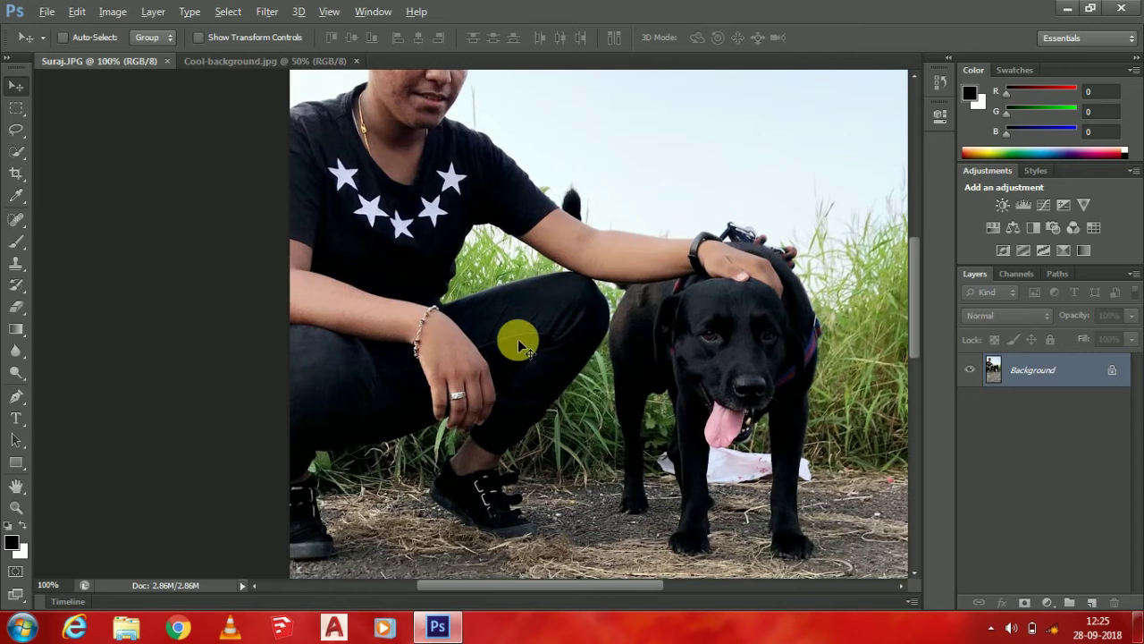
scroll(501, 443, up, 2)
scroll(500, 443, up, 4)
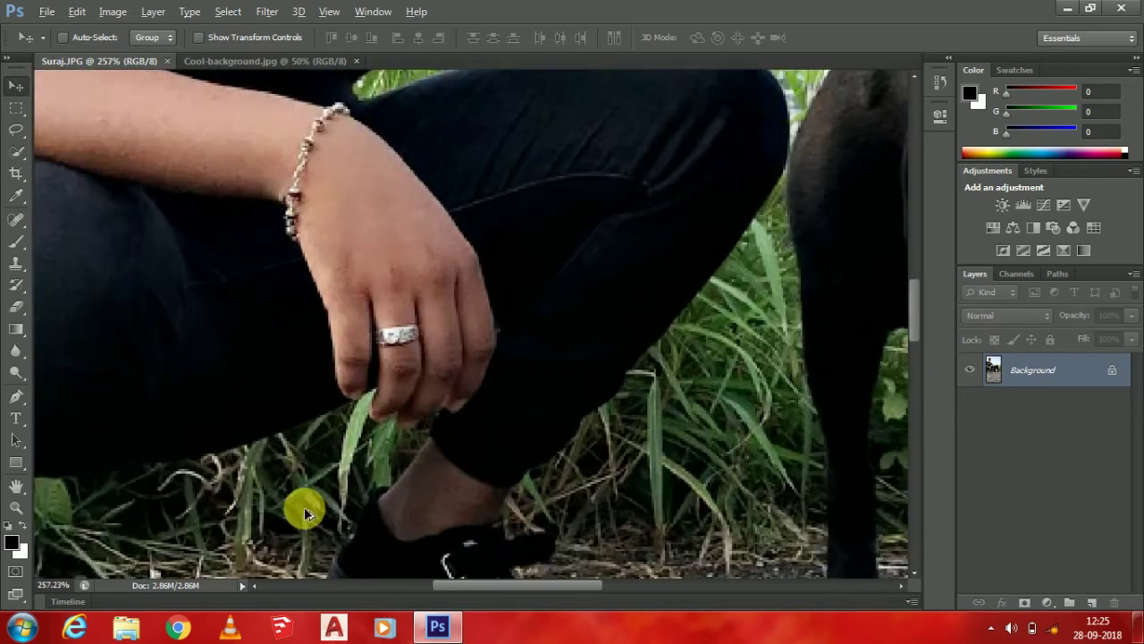
scroll(335, 492, down, 4)
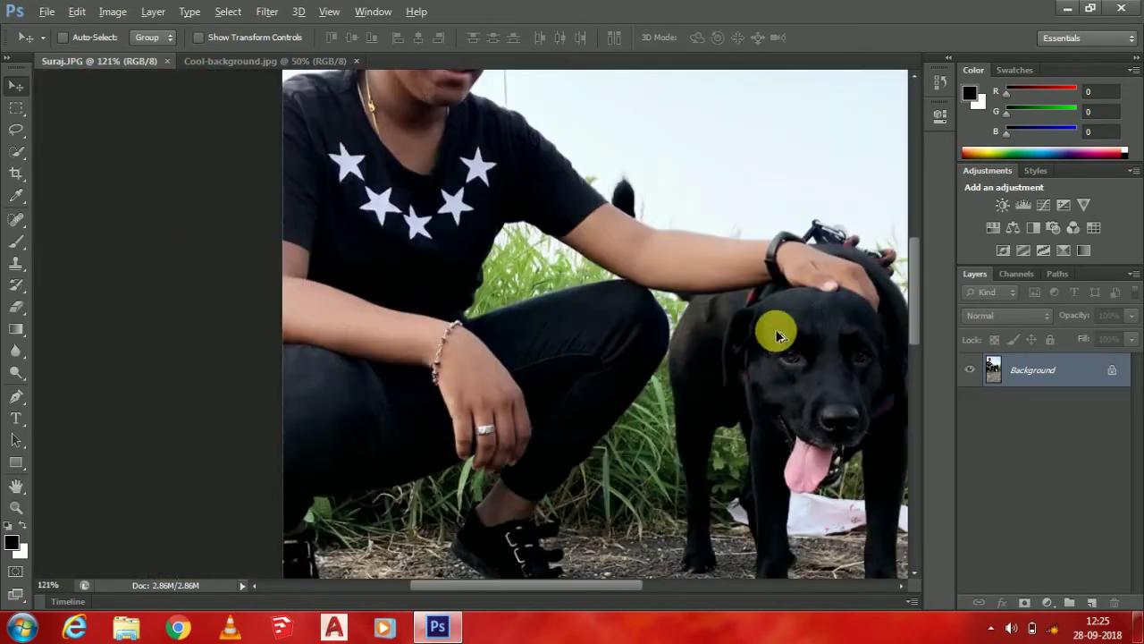
scroll(501, 153, up, 1)
scroll(588, 313, up, 1)
scroll(747, 429, down, 2)
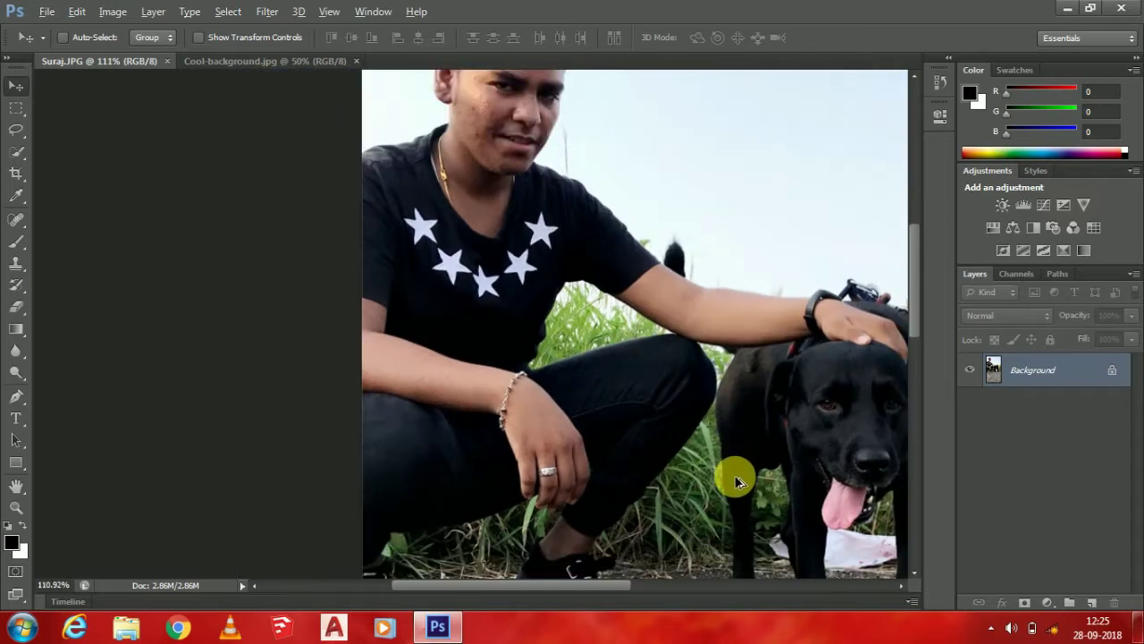
scroll(737, 483, down, 1)
scroll(638, 184, up, 4)
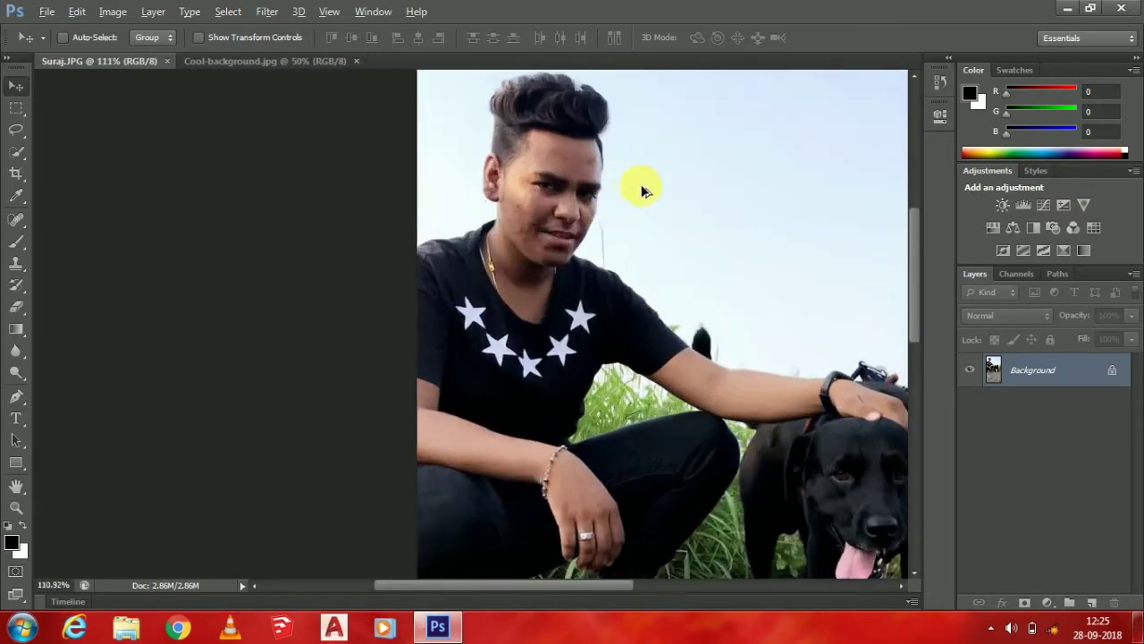
scroll(586, 214, down, 1)
scroll(531, 158, up, 3)
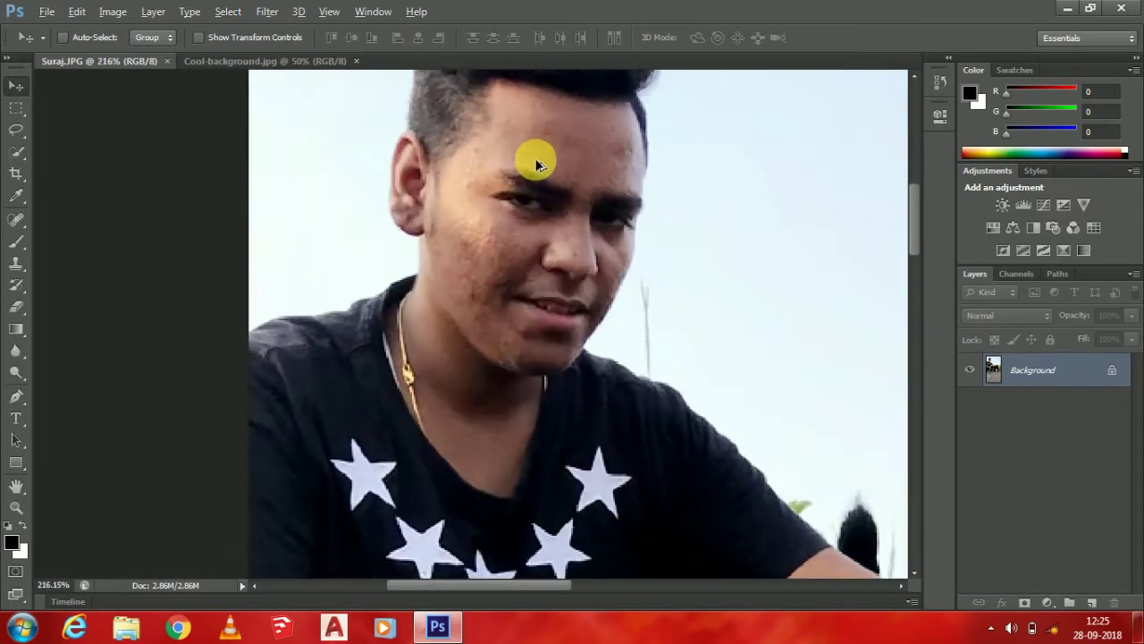
scroll(623, 288, down, 7)
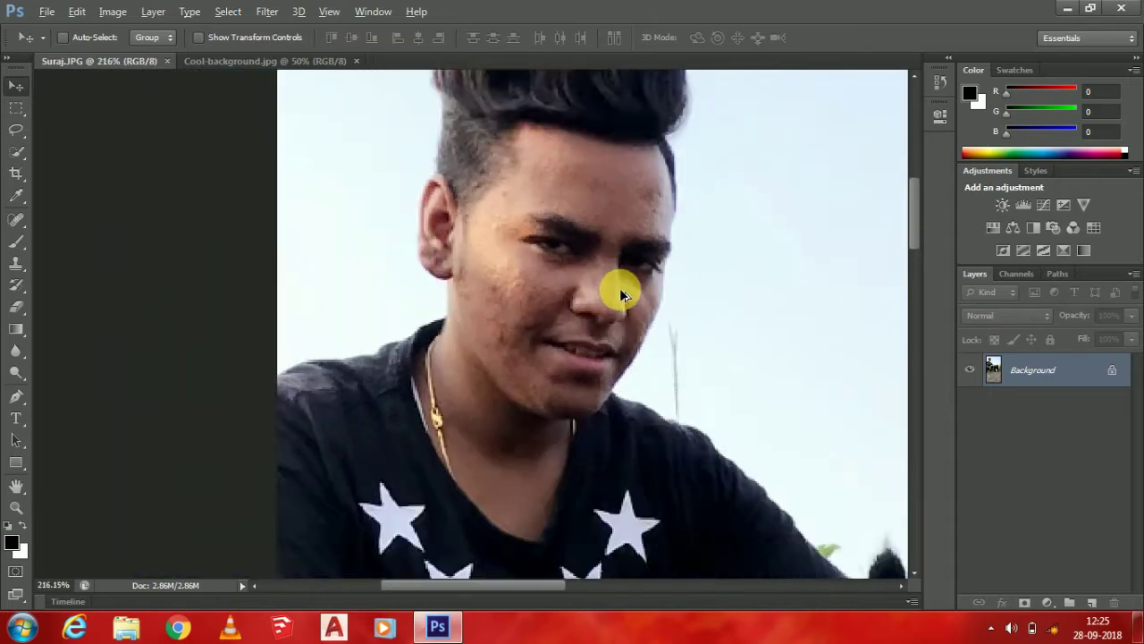
scroll(797, 432, down, 1)
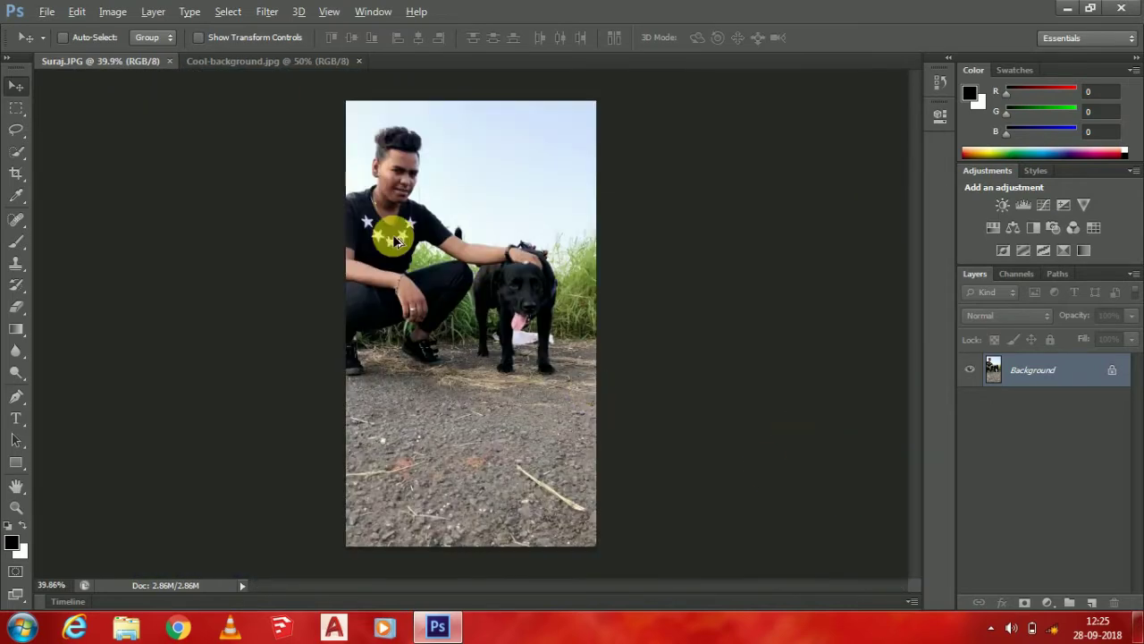
scroll(500, 252, up, 5)
scroll(591, 297, up, 8)
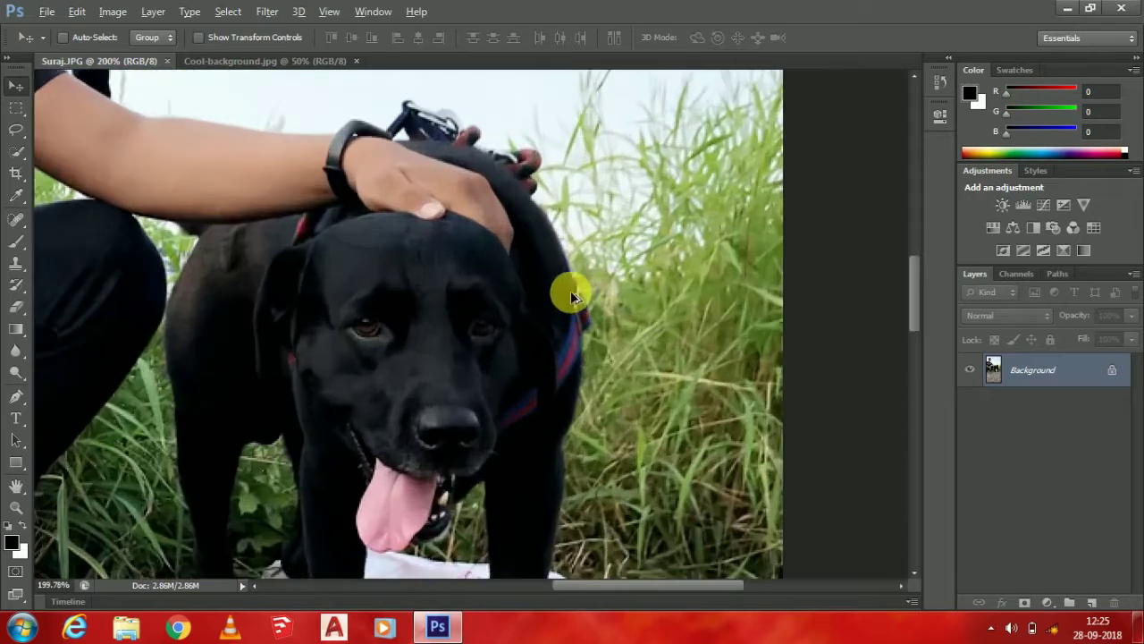
scroll(610, 250, down, 1)
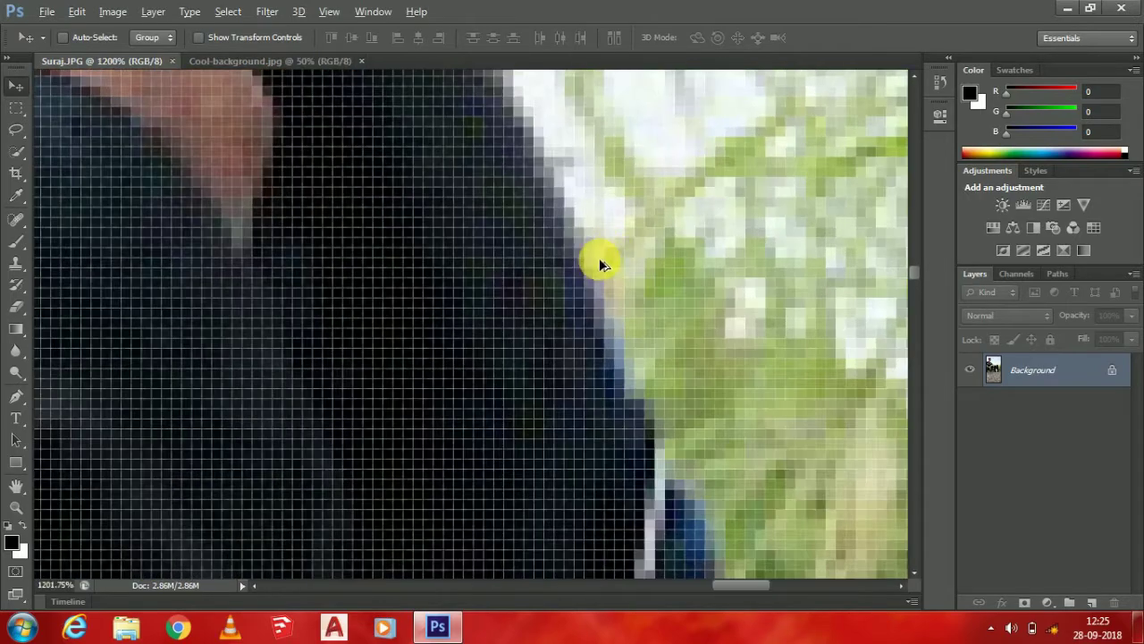
scroll(542, 309, down, 2)
scroll(560, 291, down, 8)
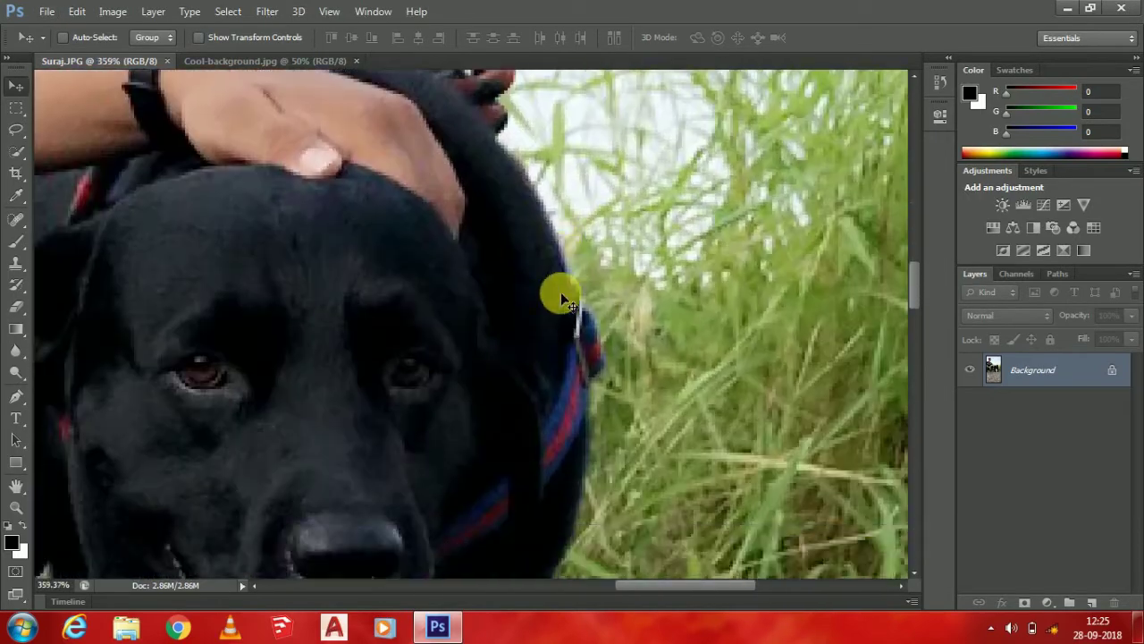
scroll(562, 291, down, 1)
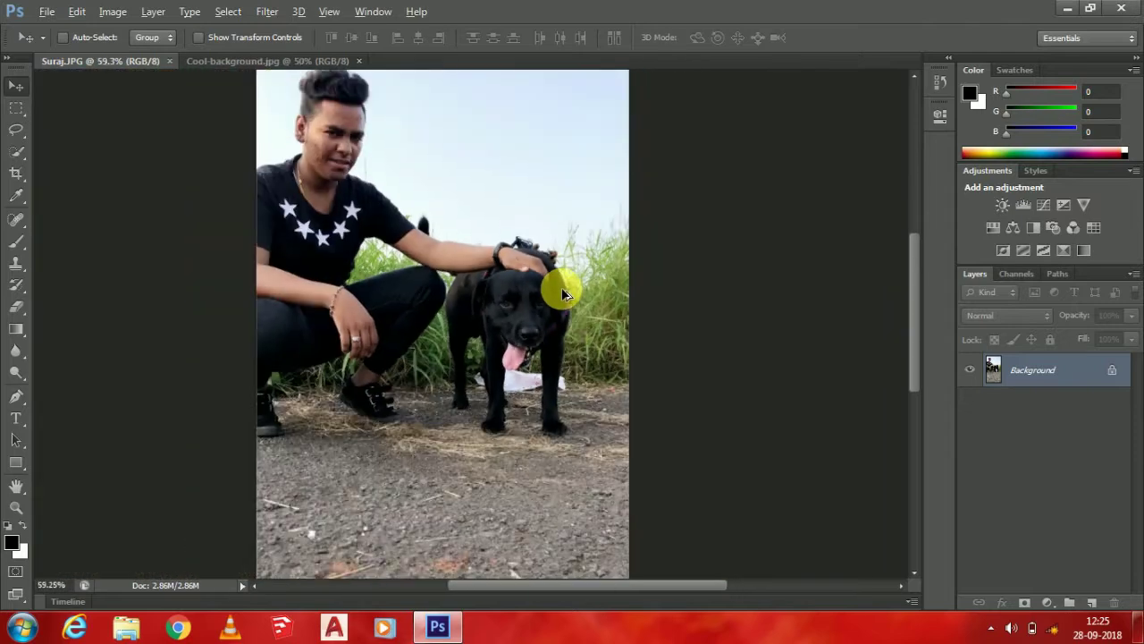
scroll(561, 287, down, 1)
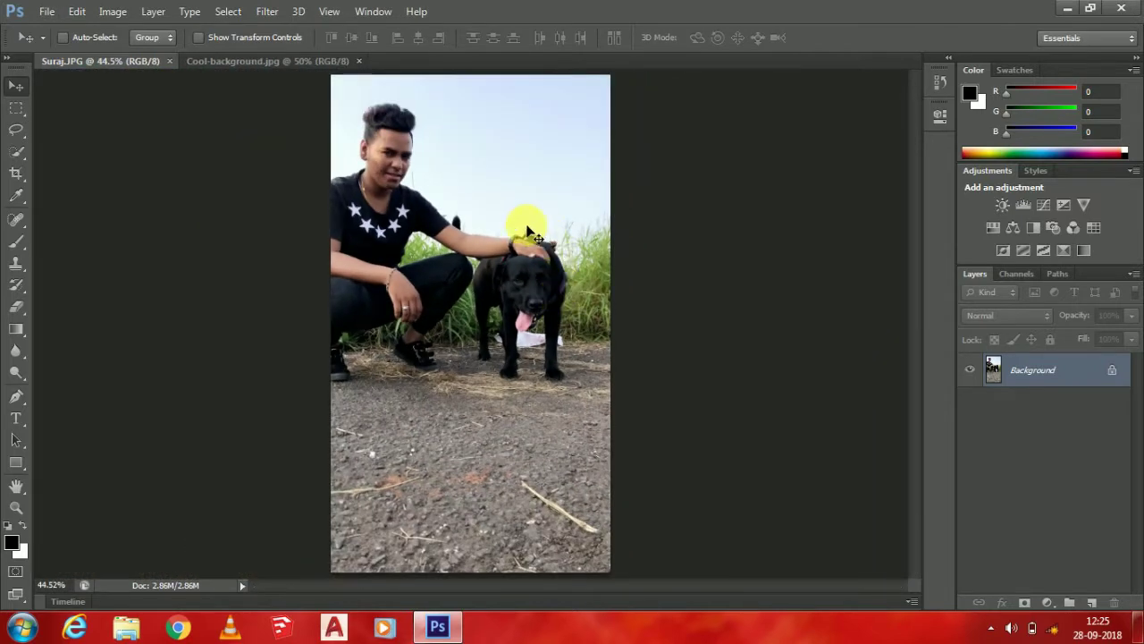
Step: Convert the photo's locked Background into an editable layer with the default settings, and toggle its visibility off and back on
double_click(1109, 377)
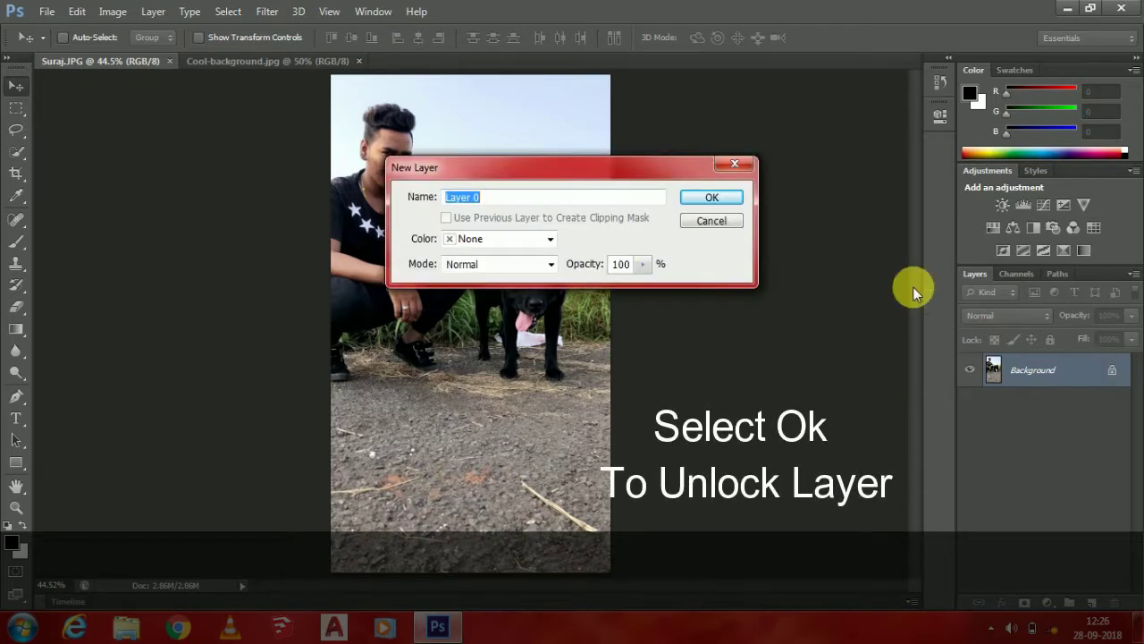
click(711, 197)
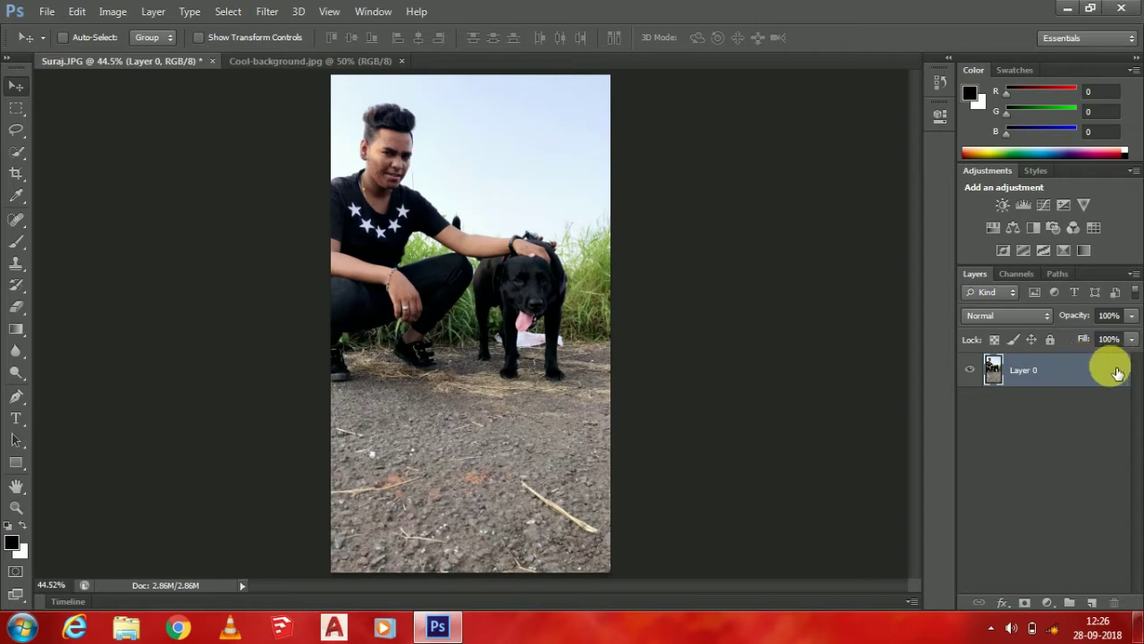
click(981, 373)
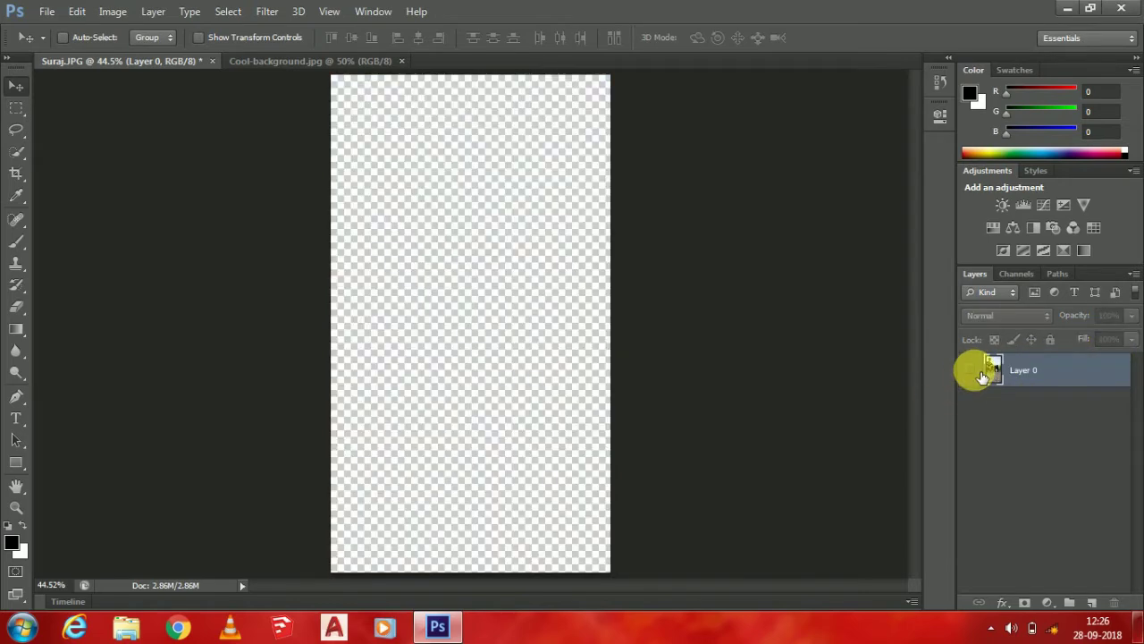
click(981, 374)
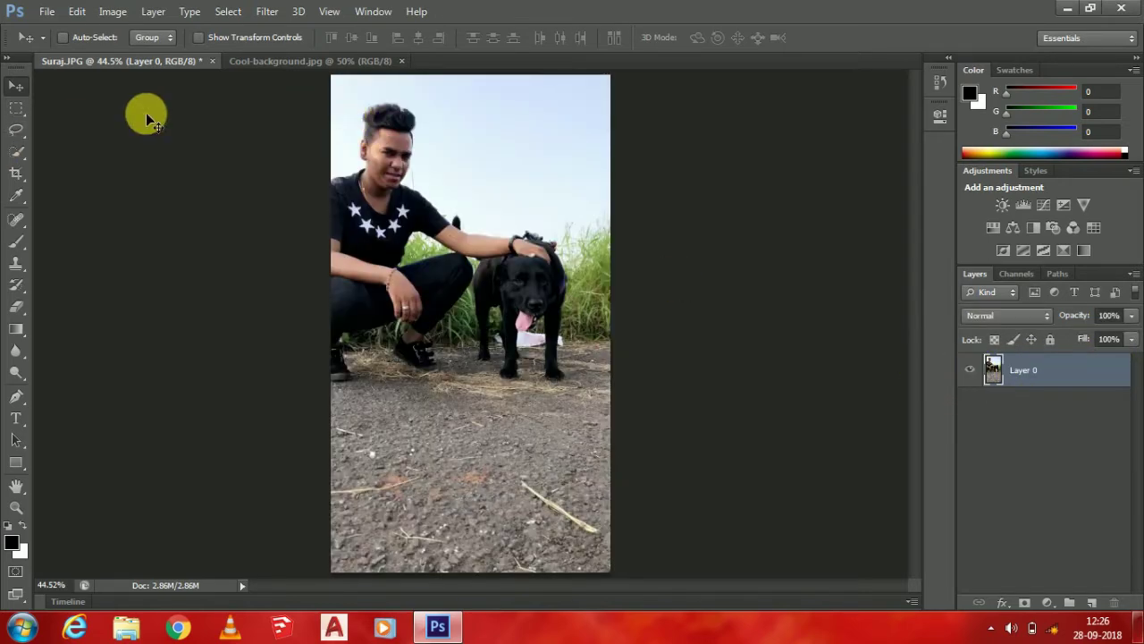
Step: Select the sky behind the man and dog with the Magic Wand at tolerance 32, anti-aliased and contiguous
click(20, 152)
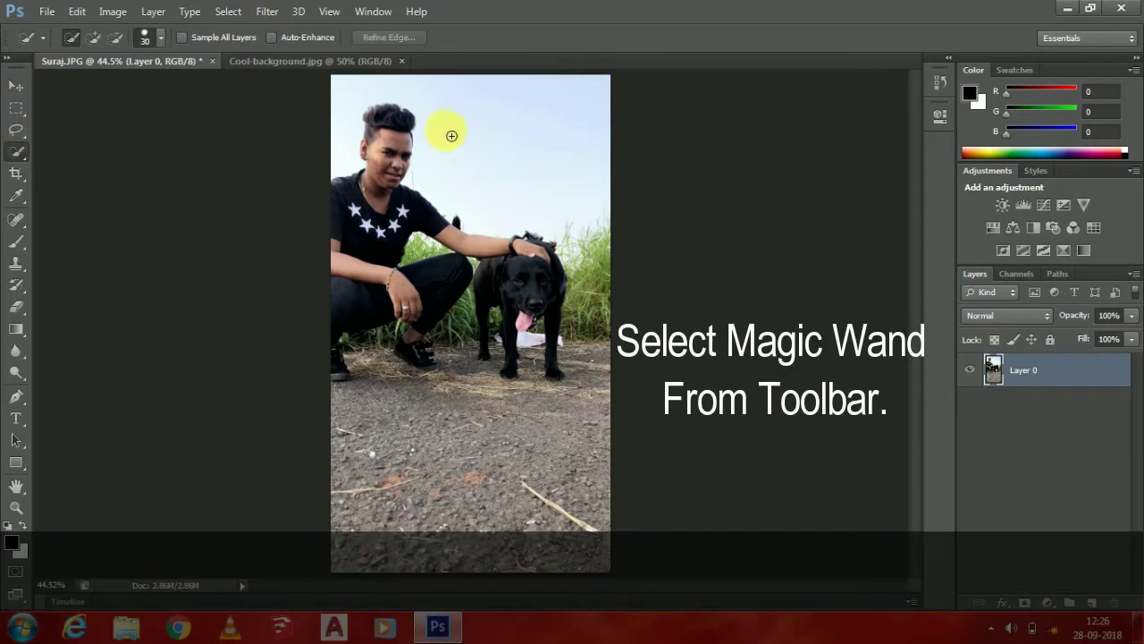
right_click(15, 150)
click(76, 165)
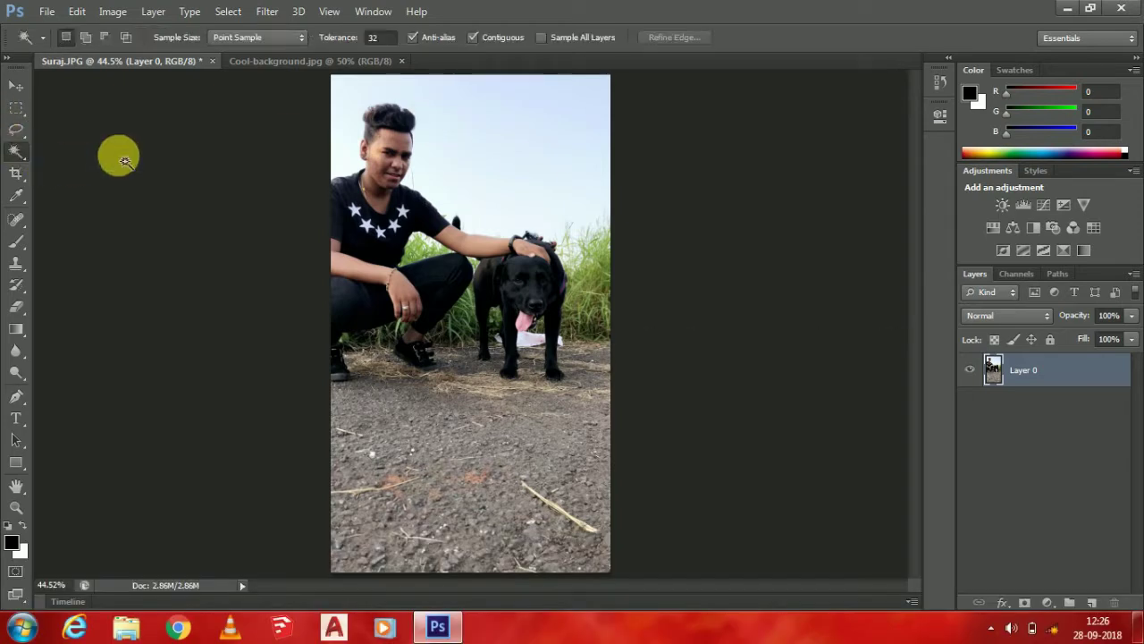
click(583, 119)
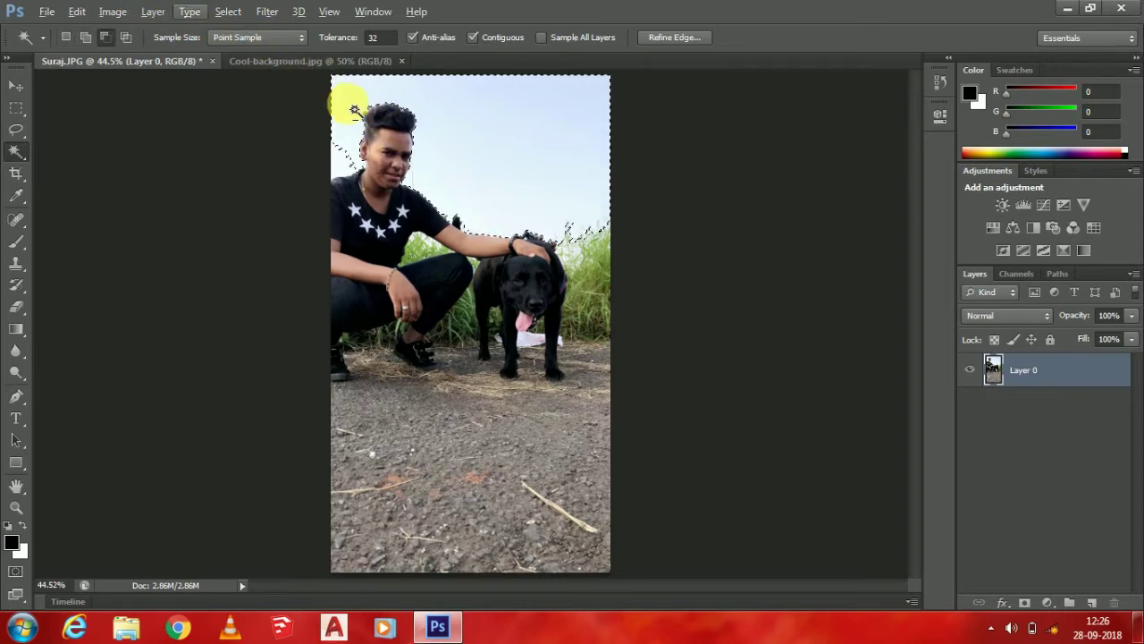
Step: Examine the sky selection's edge around the man's hair, sleeve and arm and the dog's tail at close range
scroll(344, 90, up, 2)
scroll(355, 109, up, 3)
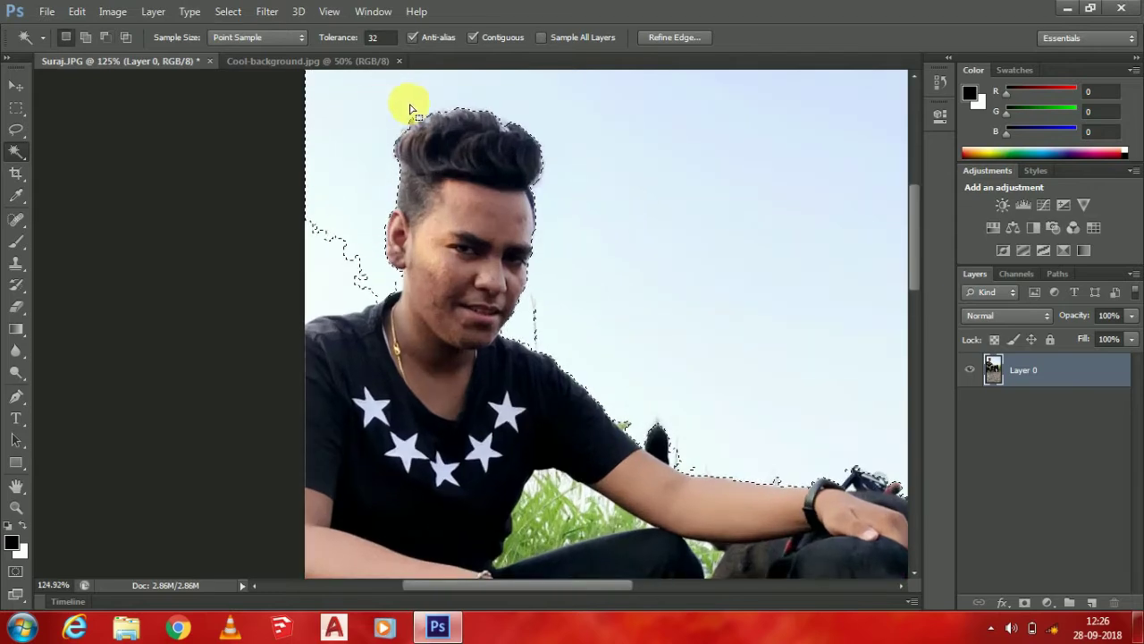
scroll(413, 158, up, 2)
scroll(447, 167, up, 2)
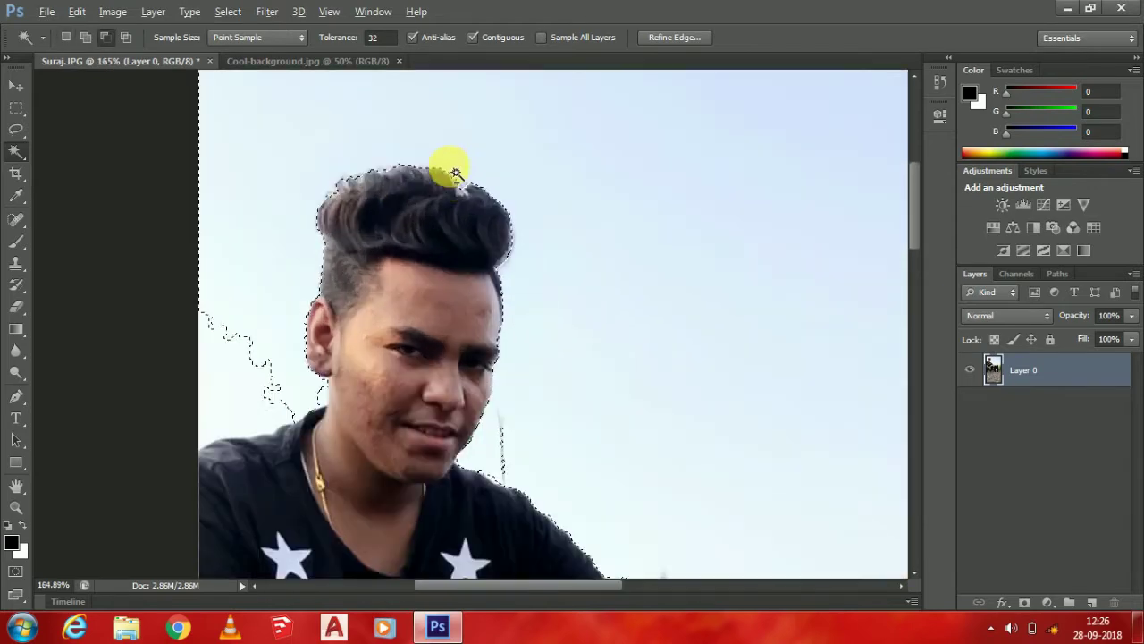
scroll(473, 192, up, 4)
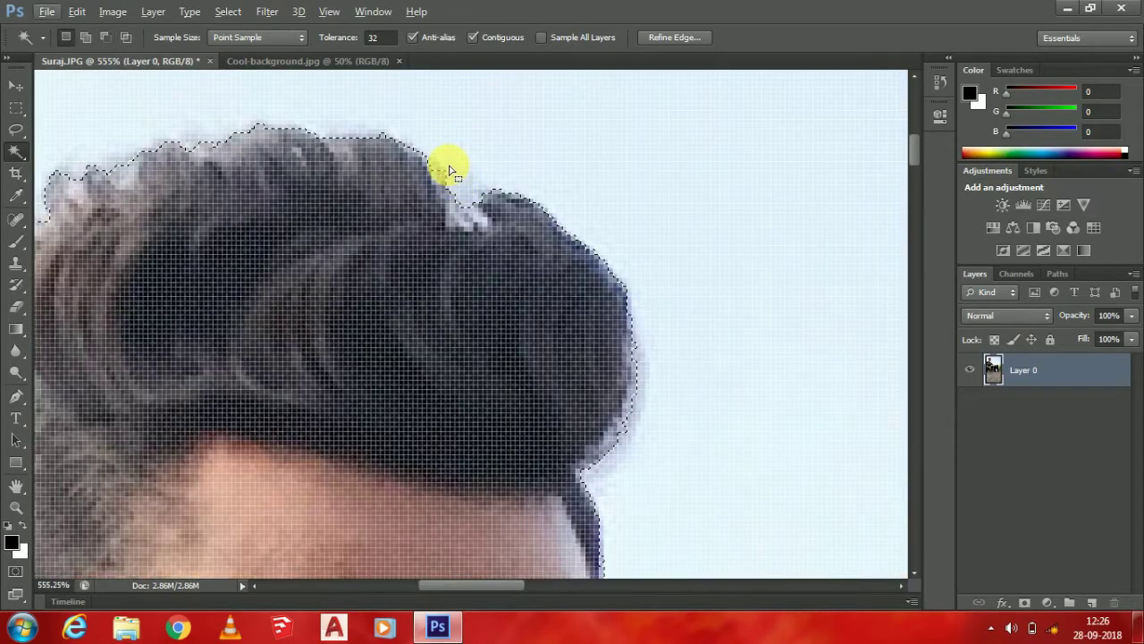
key(alt)
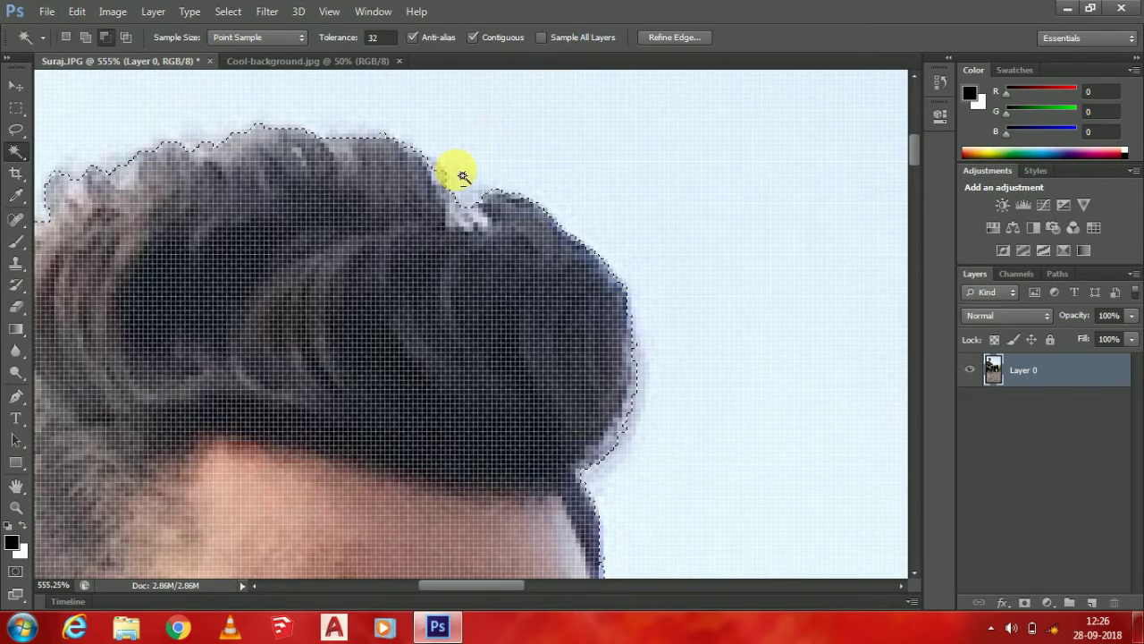
scroll(462, 176, down, 6)
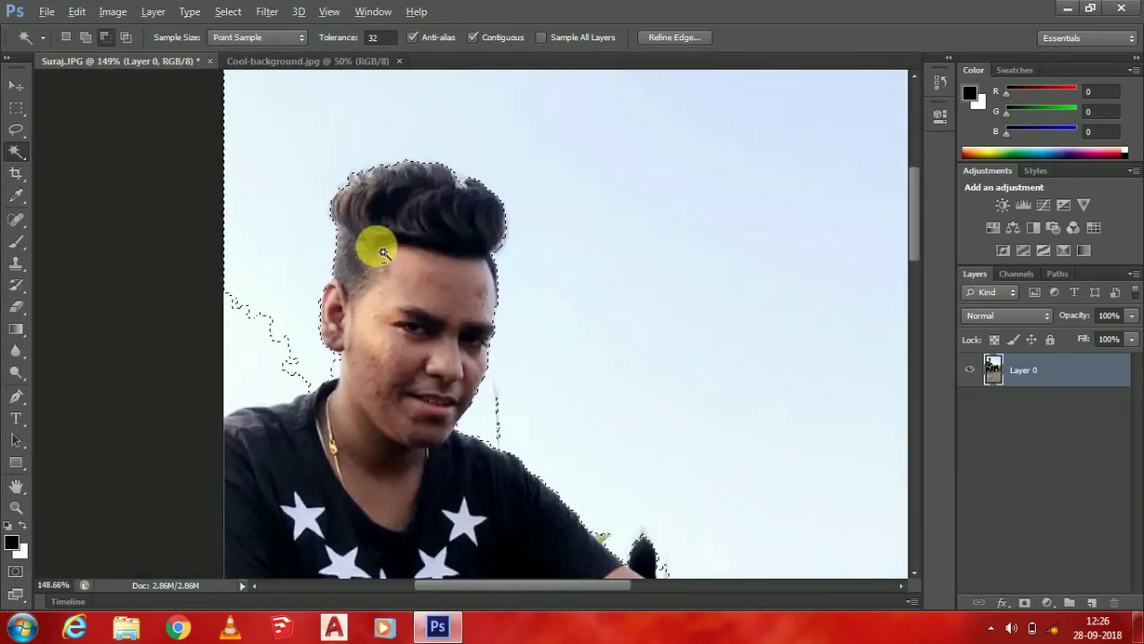
scroll(382, 253, down, 4)
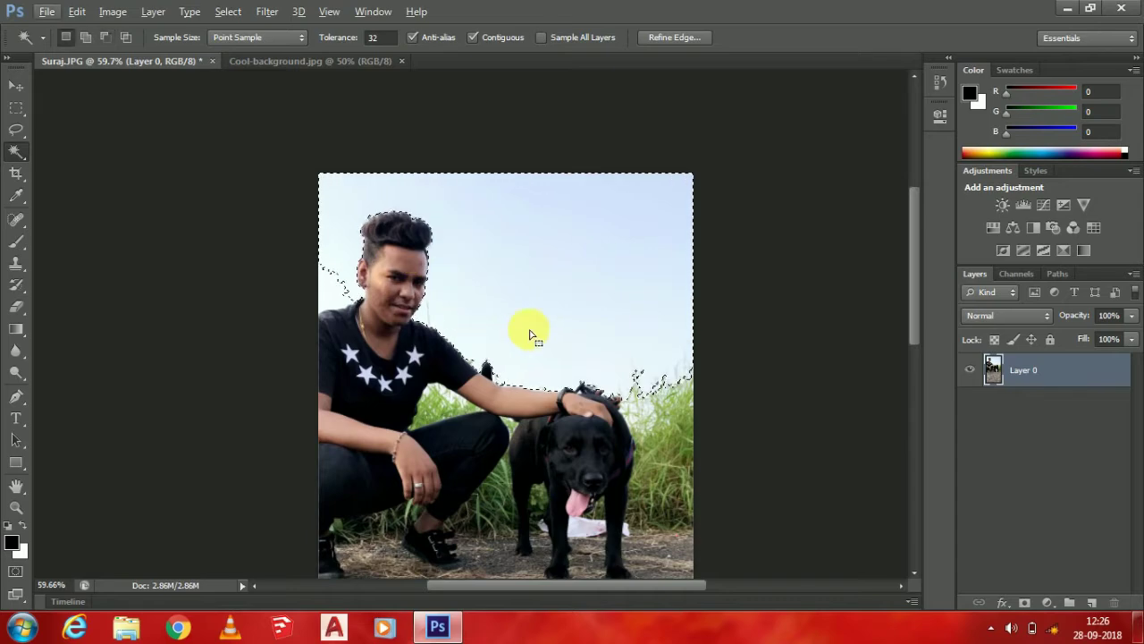
scroll(505, 371, up, 4)
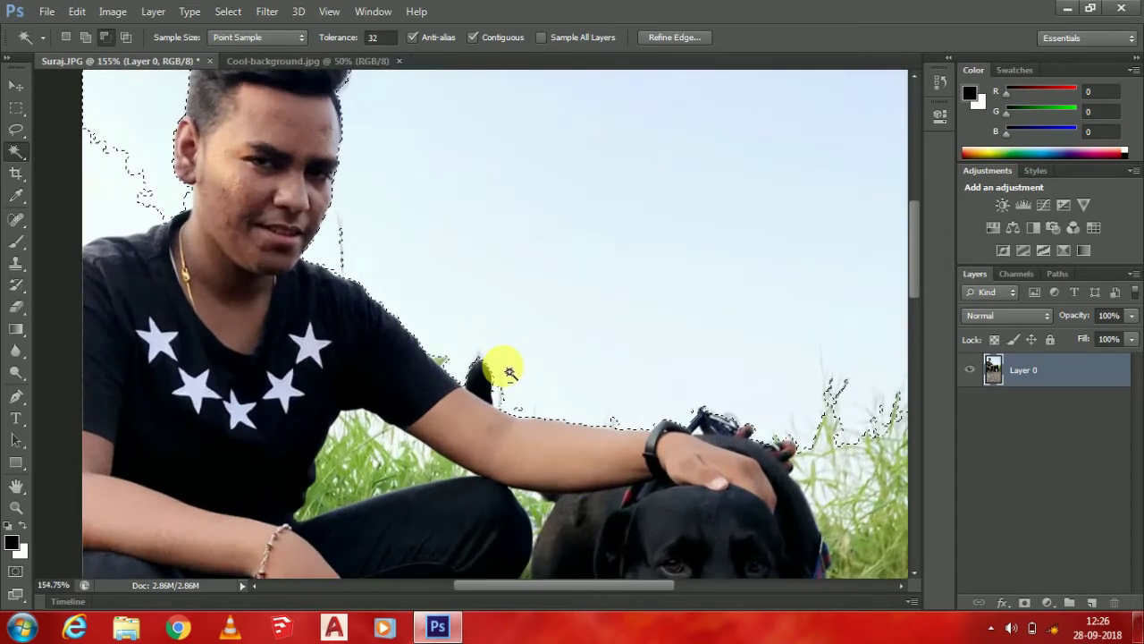
scroll(508, 371, up, 5)
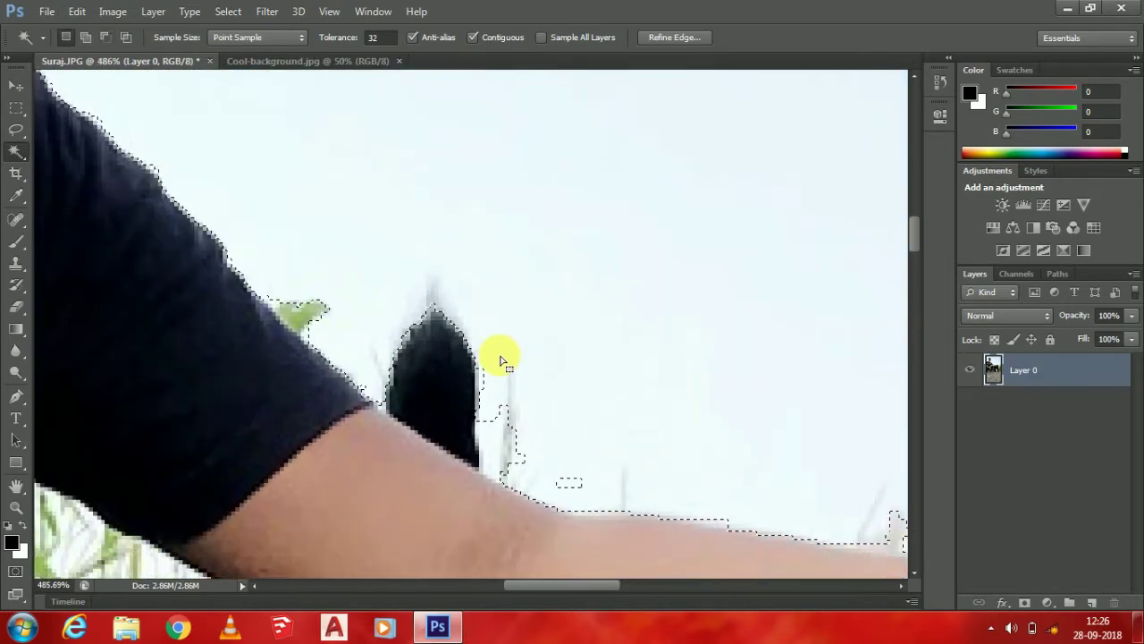
scroll(501, 361, down, 2)
scroll(505, 357, down, 7)
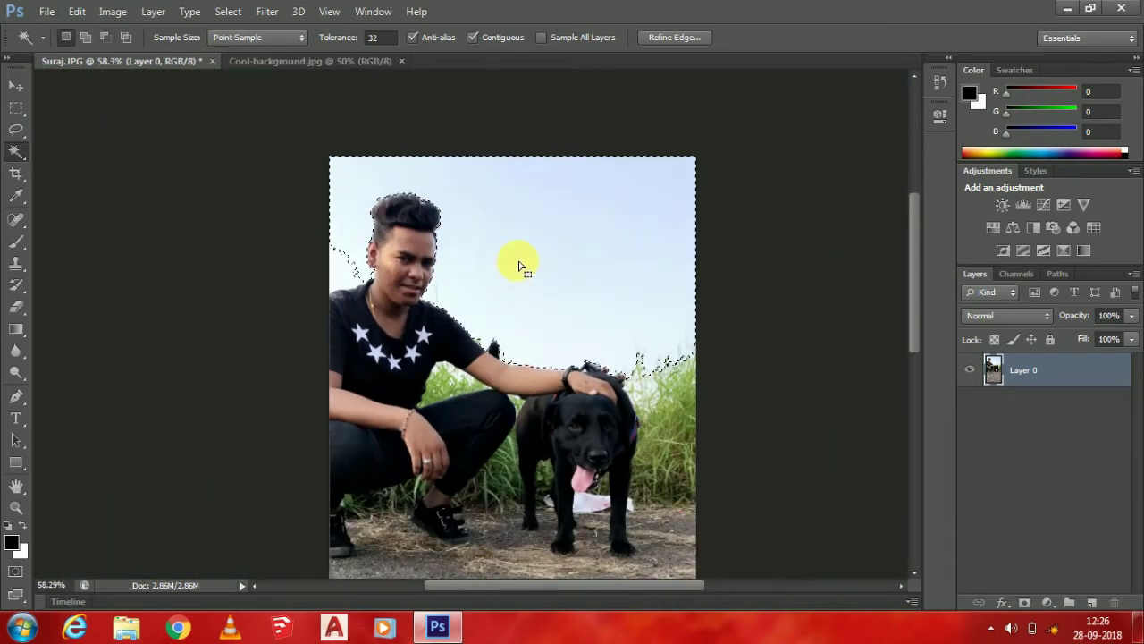
Step: Delete the selected sky, clear the selection, and remove the leftover patch of sky behind the man's neck
key(Delete)
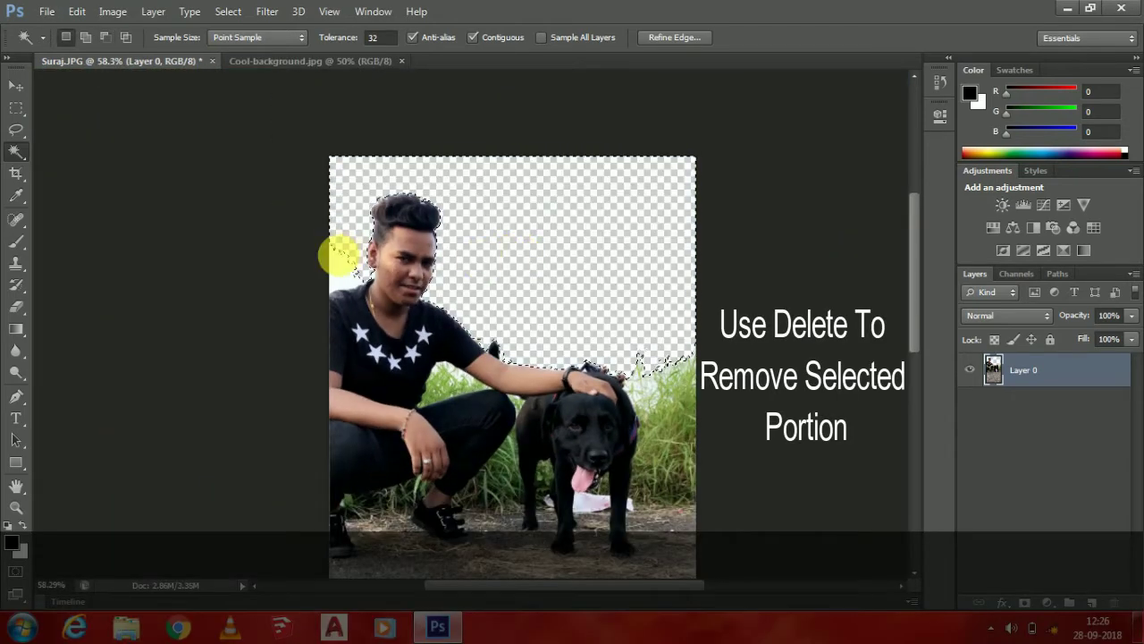
key(ctrl+d)
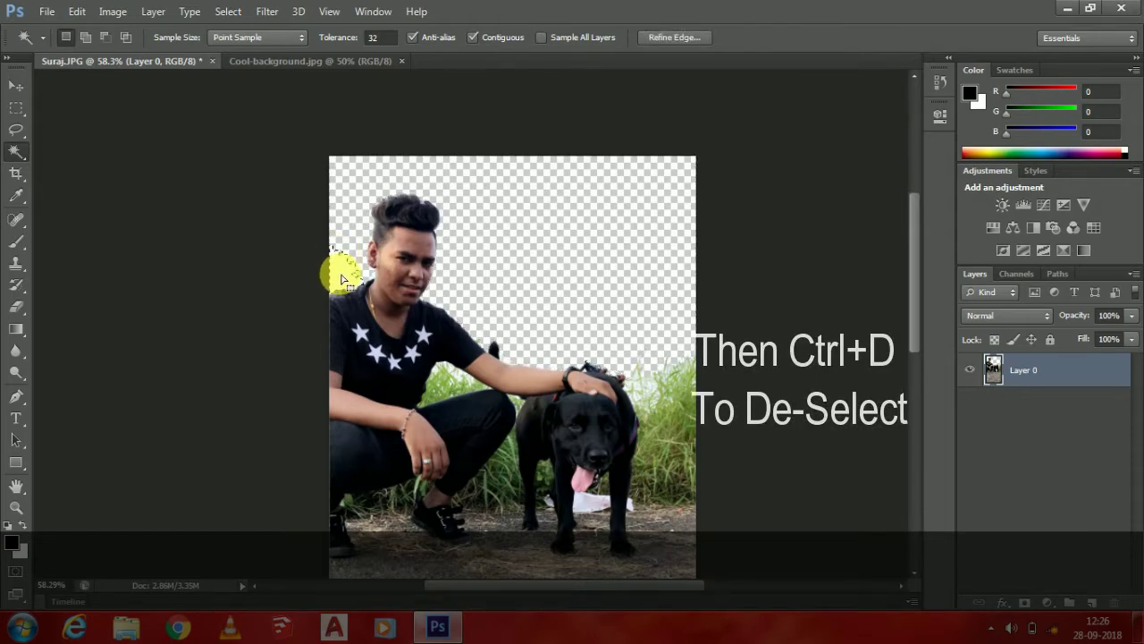
click(358, 258)
Step: Select the full-width strip of road below the man's and dog's feet with the Rectangular Marquee and delete it
scroll(655, 383, down, 5)
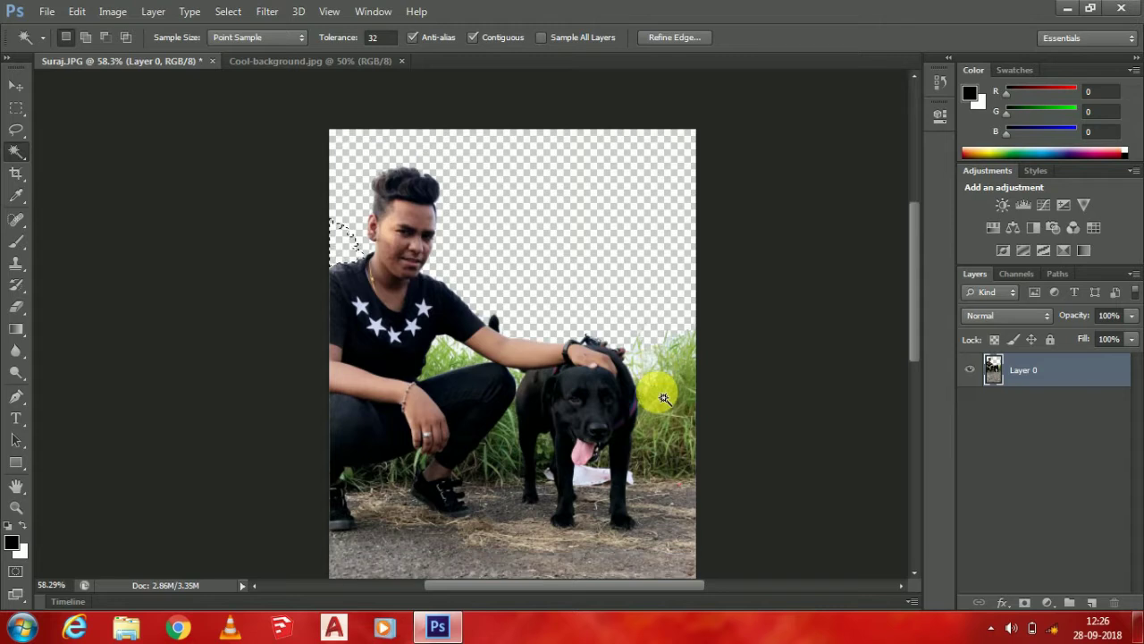
scroll(567, 308, down, 2)
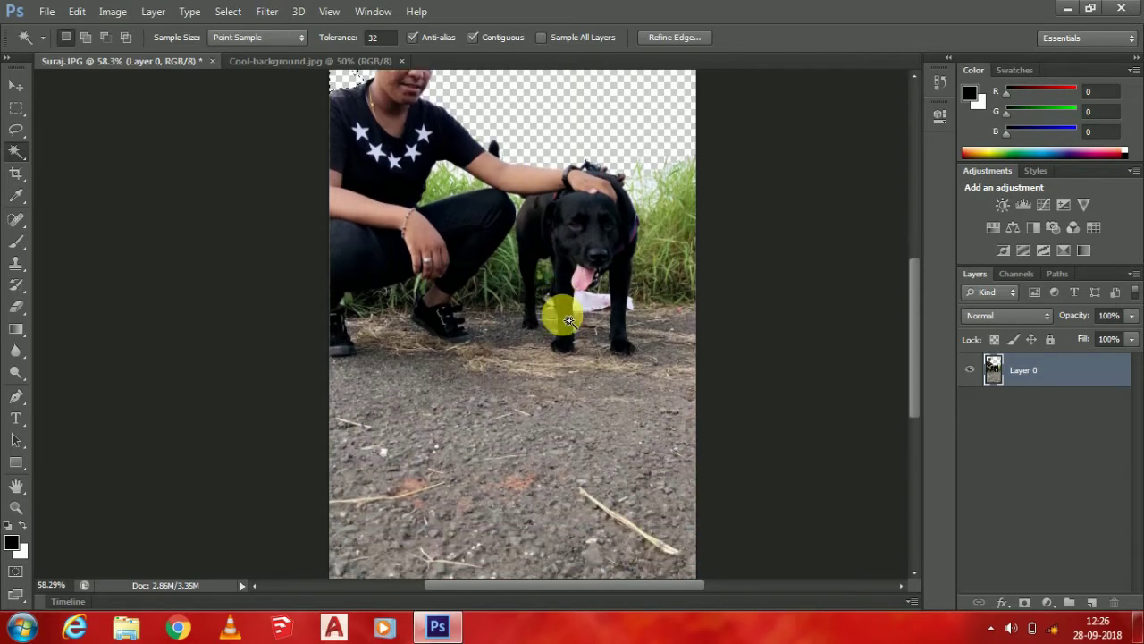
scroll(568, 320, down, 1)
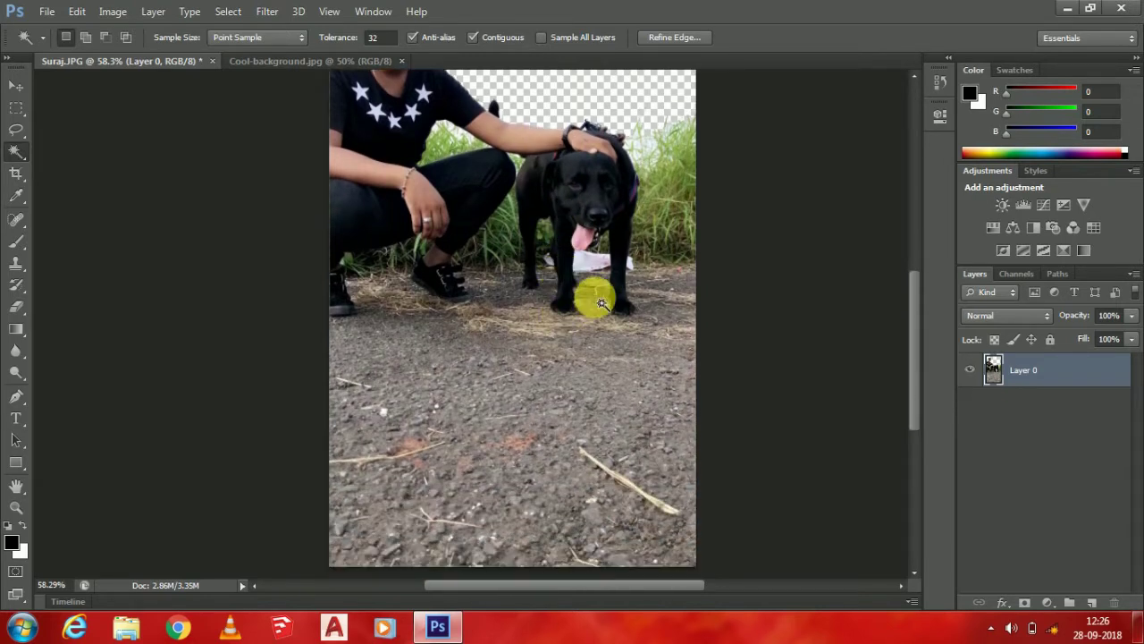
key(r)
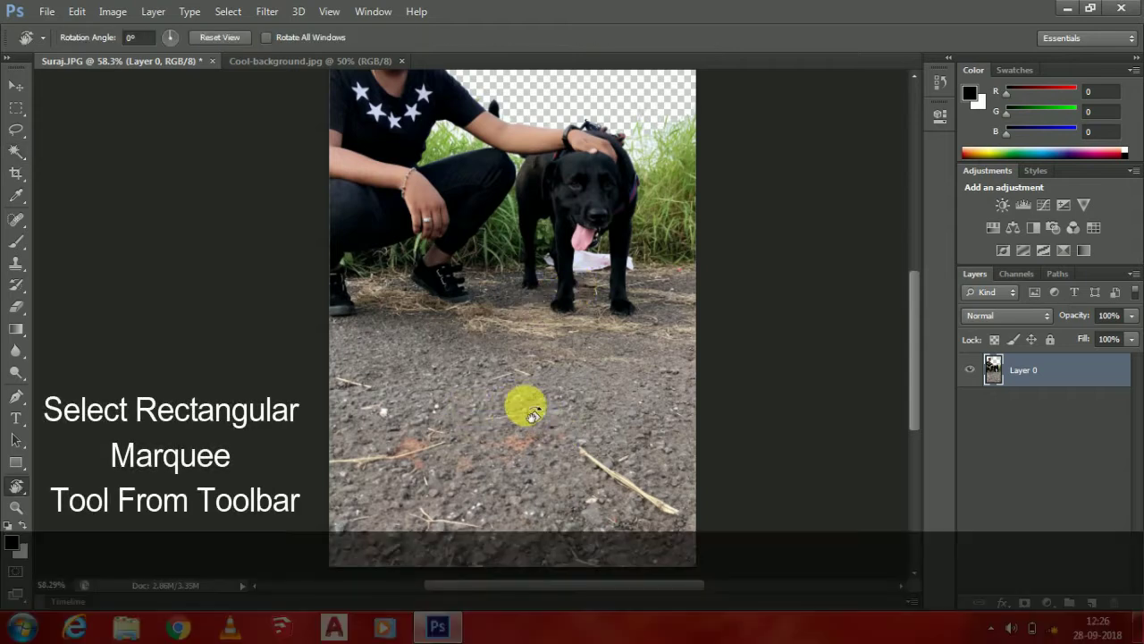
click(15, 109)
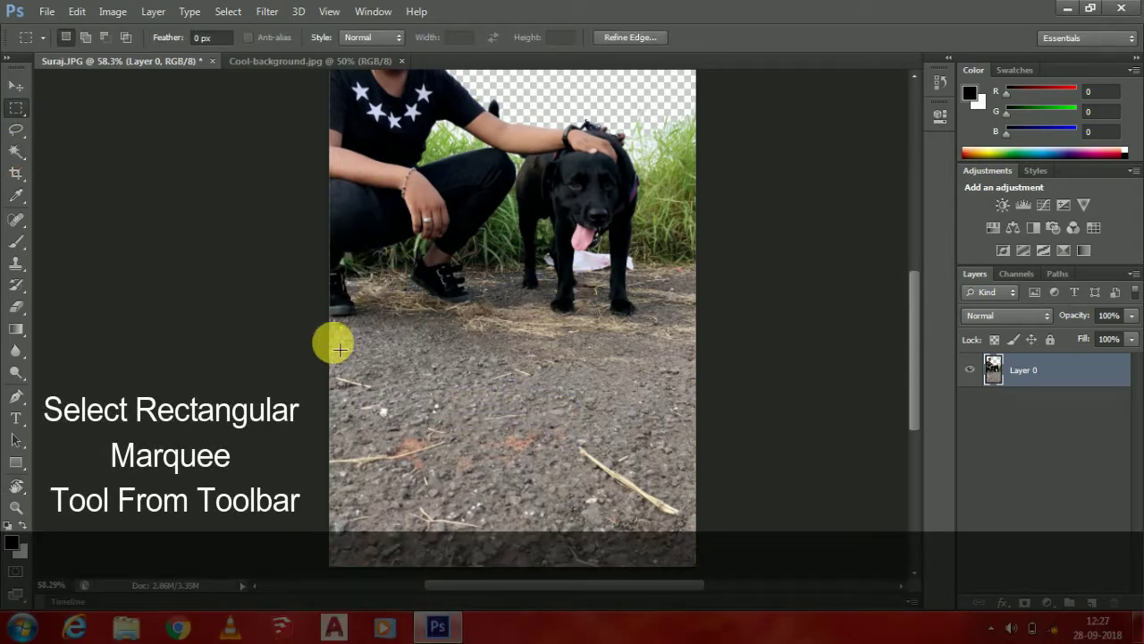
right_click(15, 108)
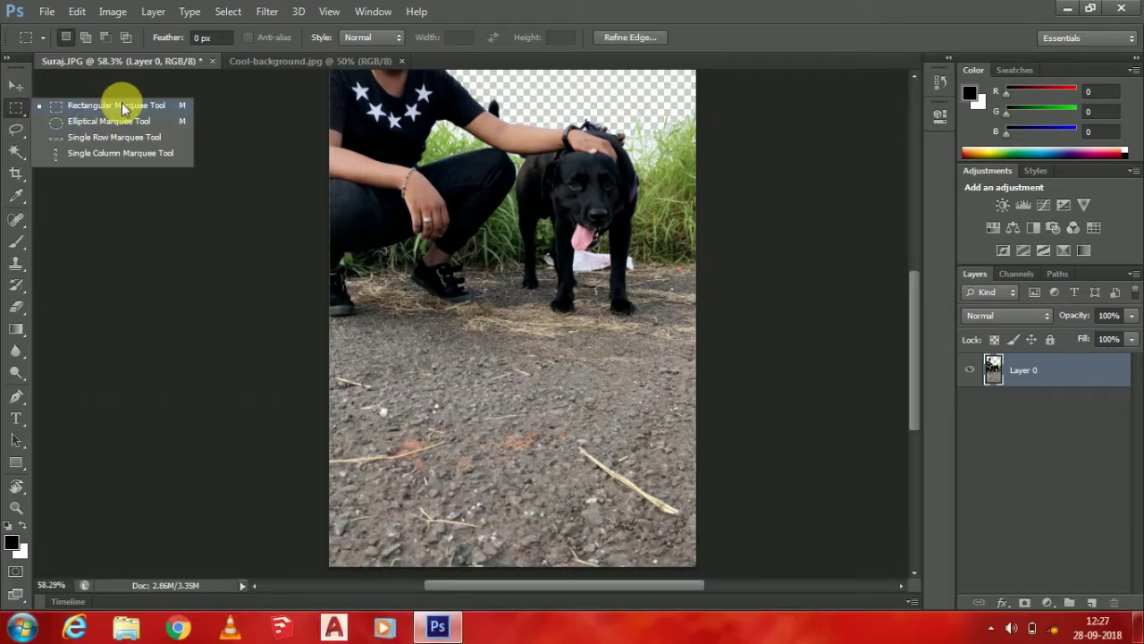
click(156, 109)
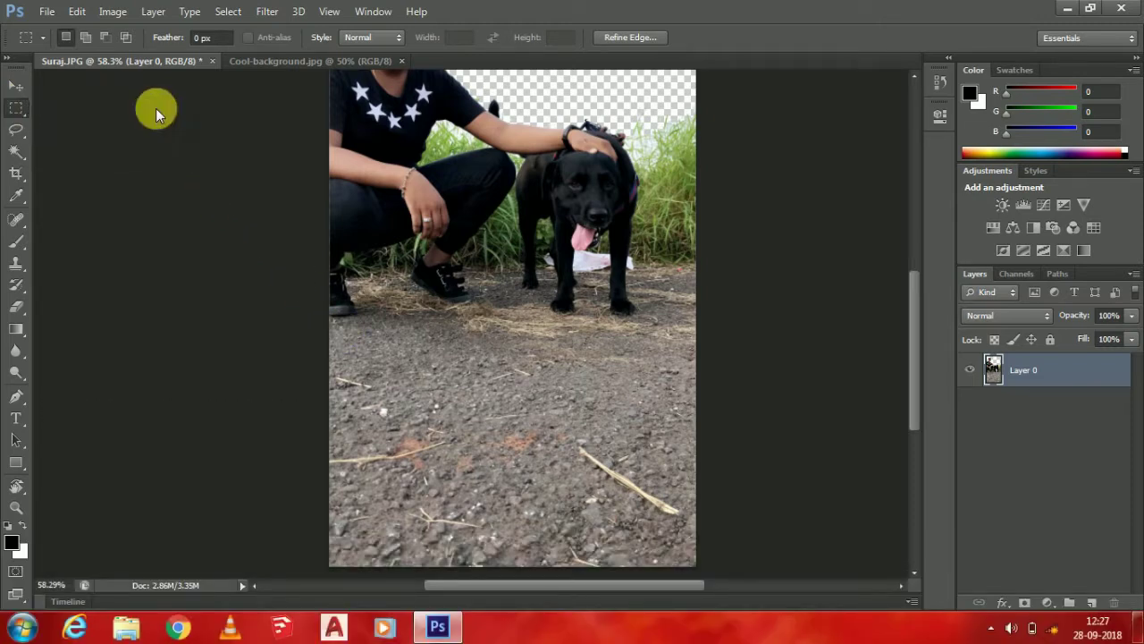
drag(455, 406, 328, 310)
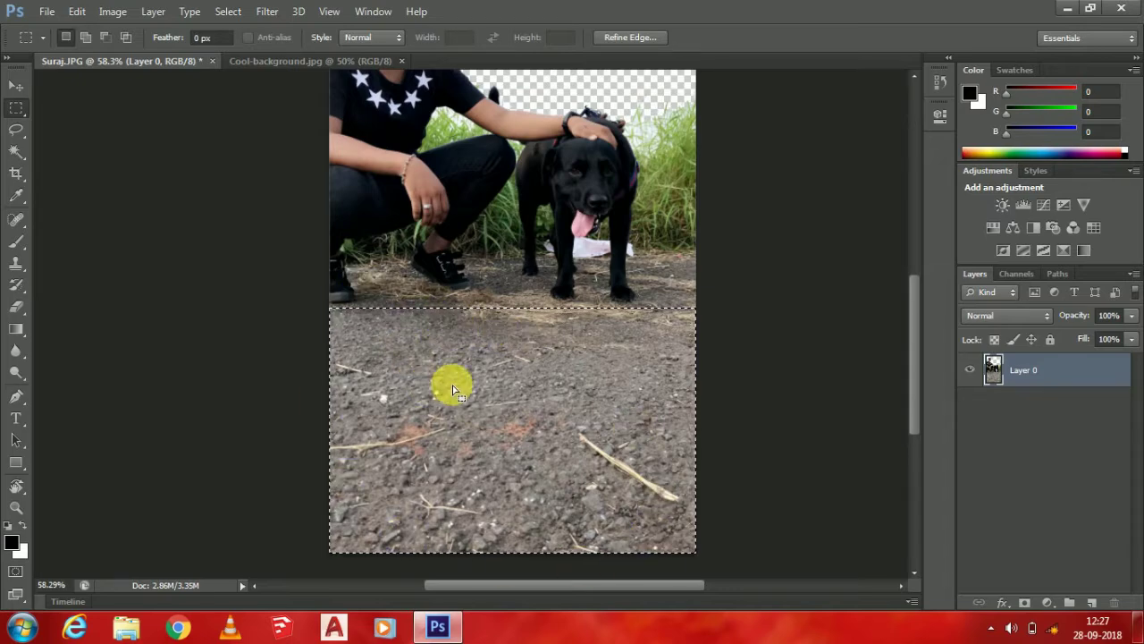
key(Delete)
scroll(527, 407, up, 4)
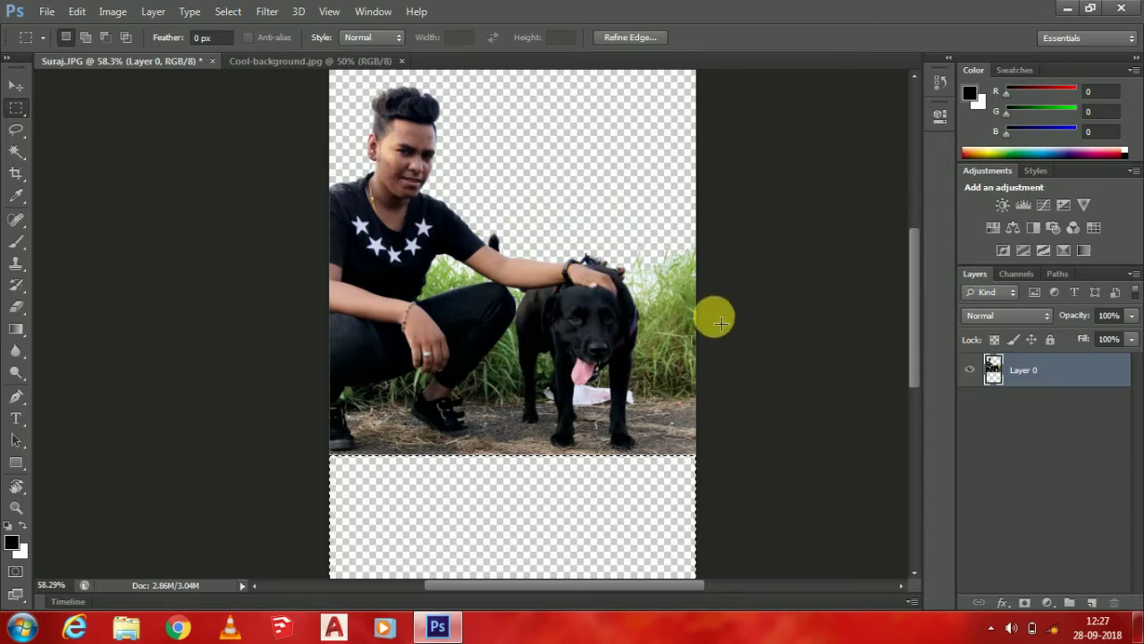
Step: Float the Cool-background document, copy its image into the man-and-dog photo with the Move tool, and minimize the floating window
drag(15, 150, 62, 150)
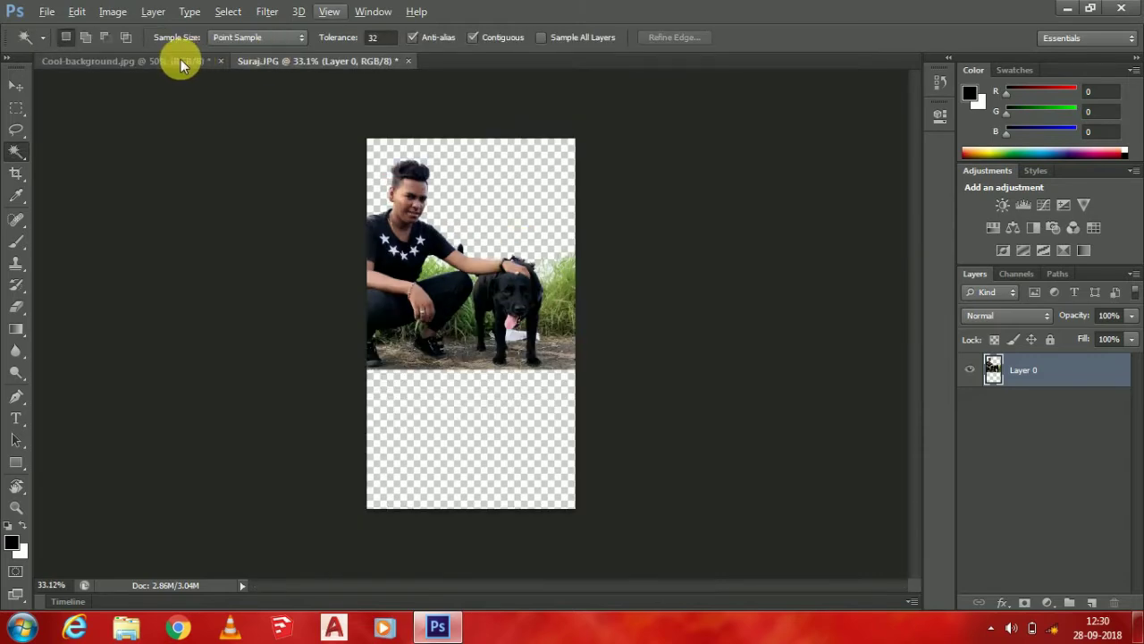
click(125, 61)
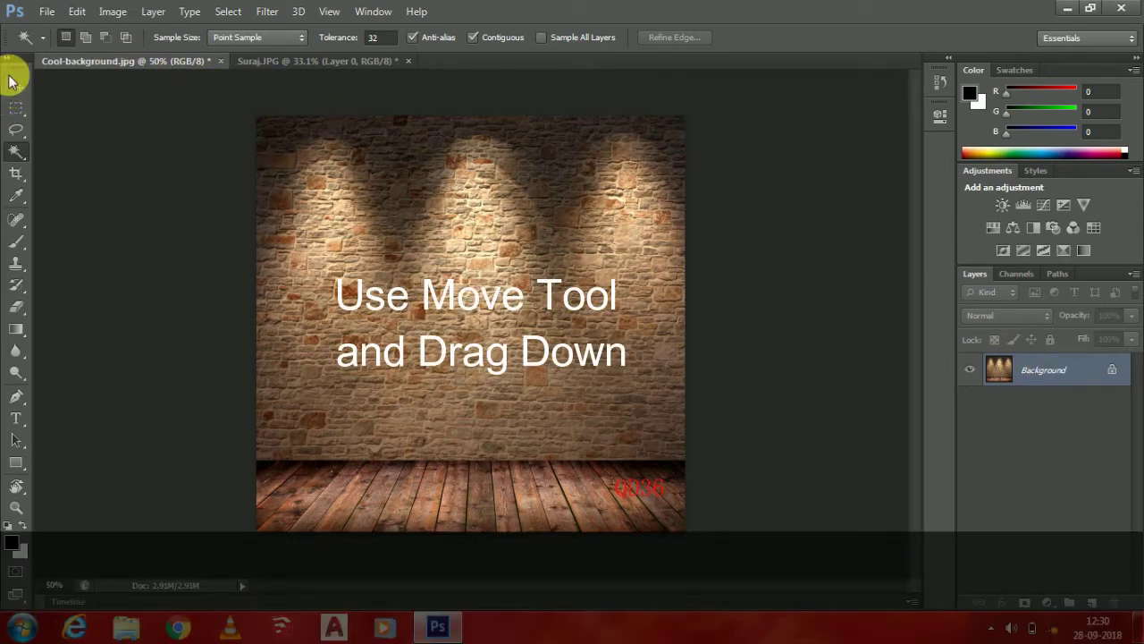
click(12, 86)
drag(108, 59, 88, 159)
drag(249, 257, 485, 235)
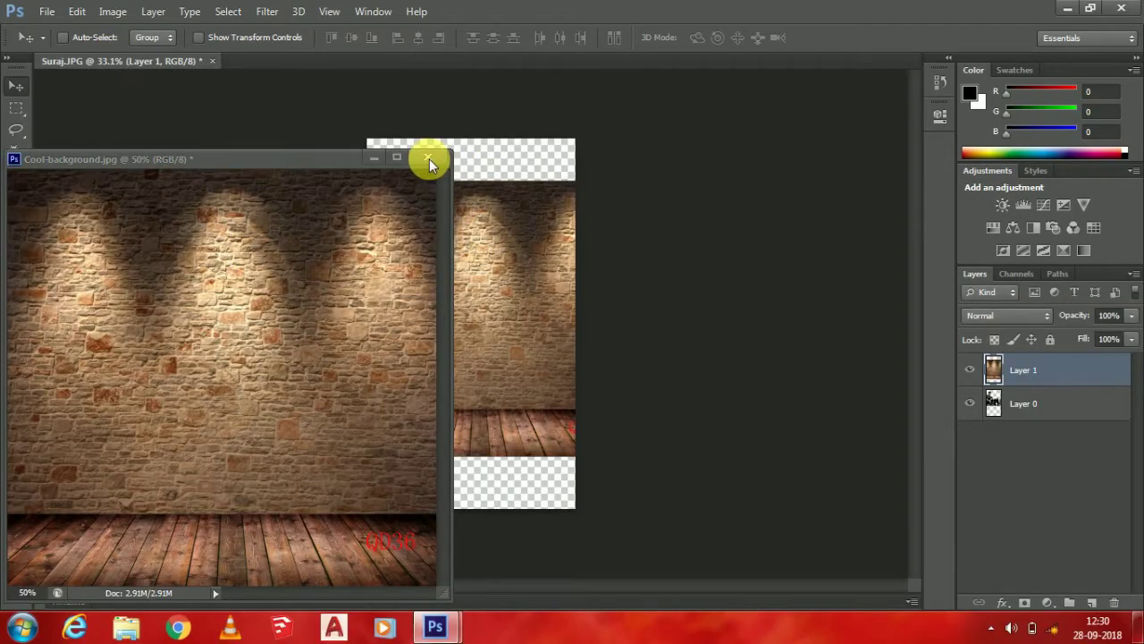
click(376, 157)
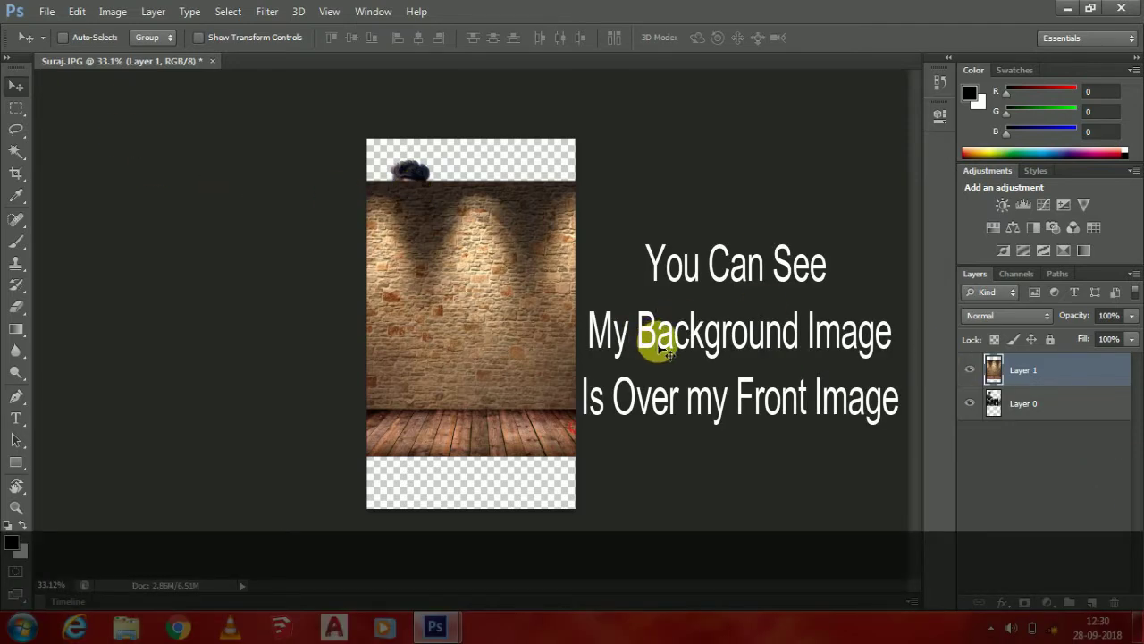
Step: Toggle the brick-wall layer's visibility off and on, and place that layer beneath the man-and-dog layer
scroll(472, 257, up, 4)
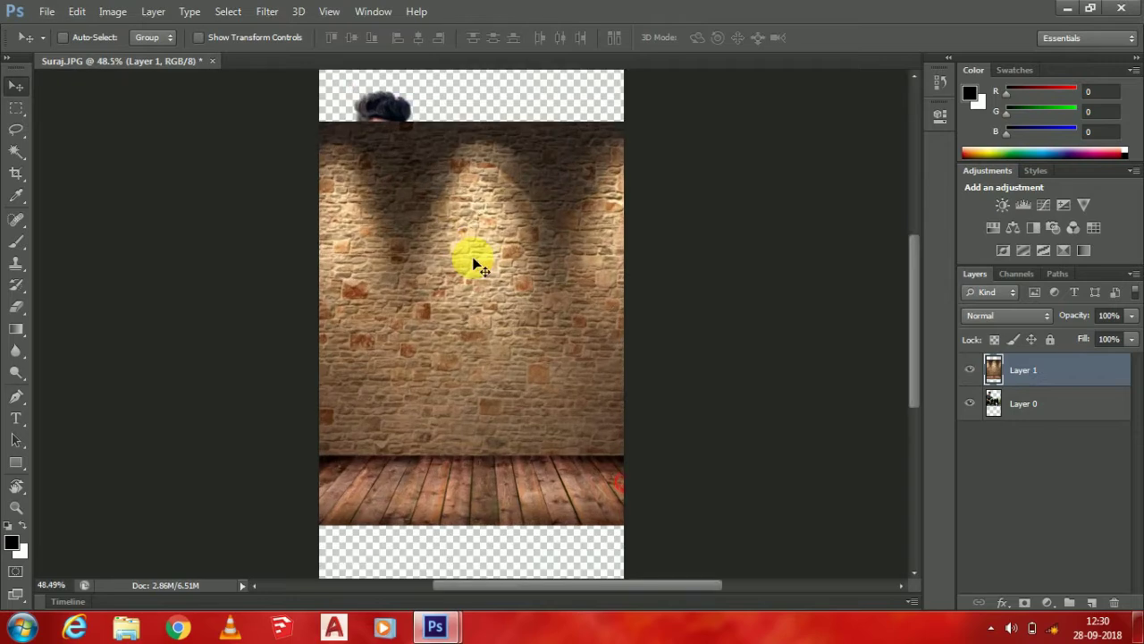
click(973, 372)
click(970, 369)
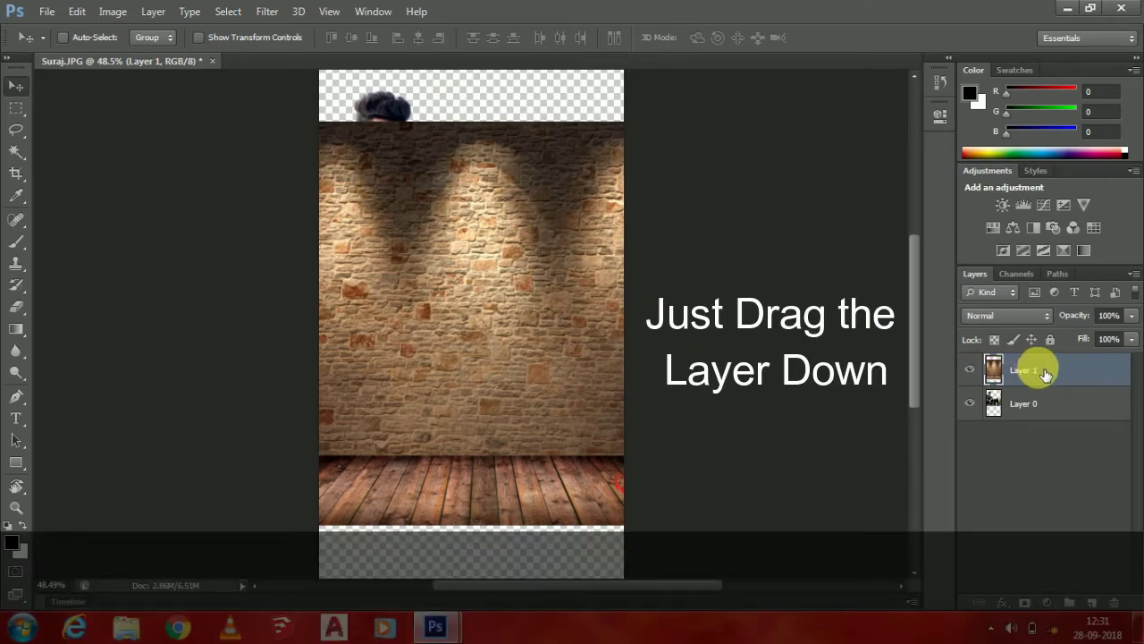
drag(1046, 373, 1034, 430)
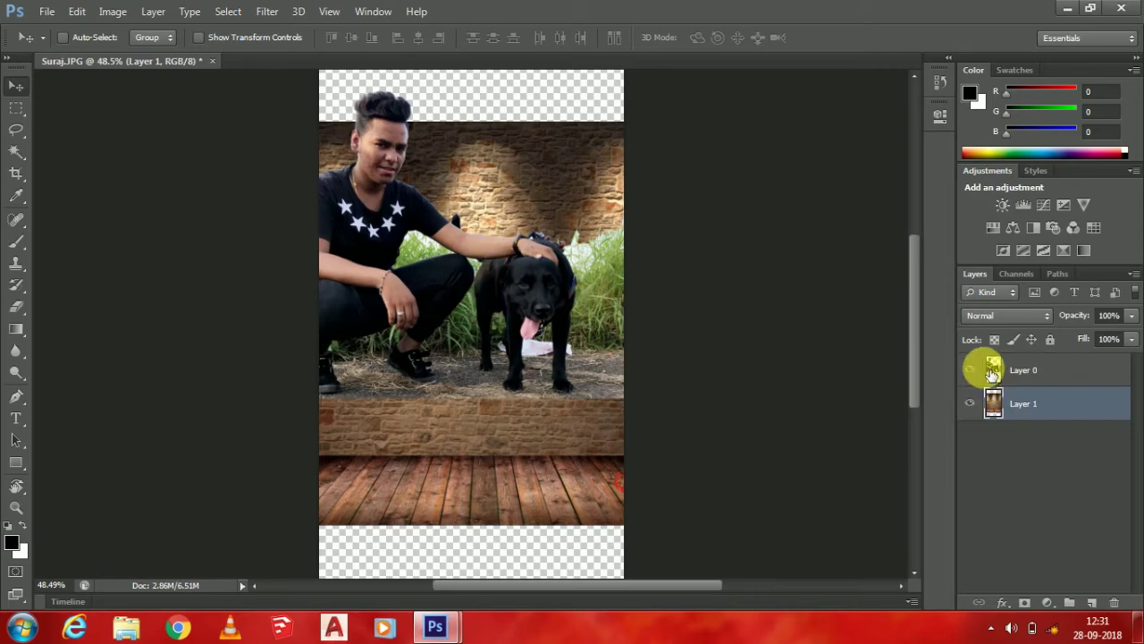
Step: Check both layers by hiding and showing the man-and-dog layer and the brick-wall layer in turn
click(973, 369)
click(973, 369)
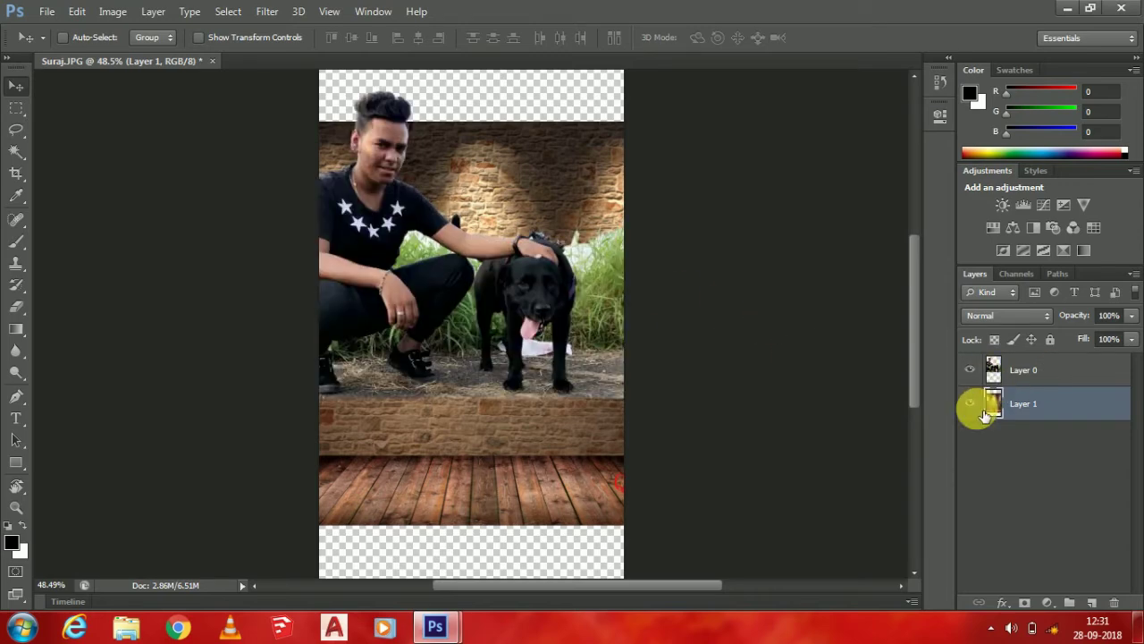
click(972, 403)
click(972, 403)
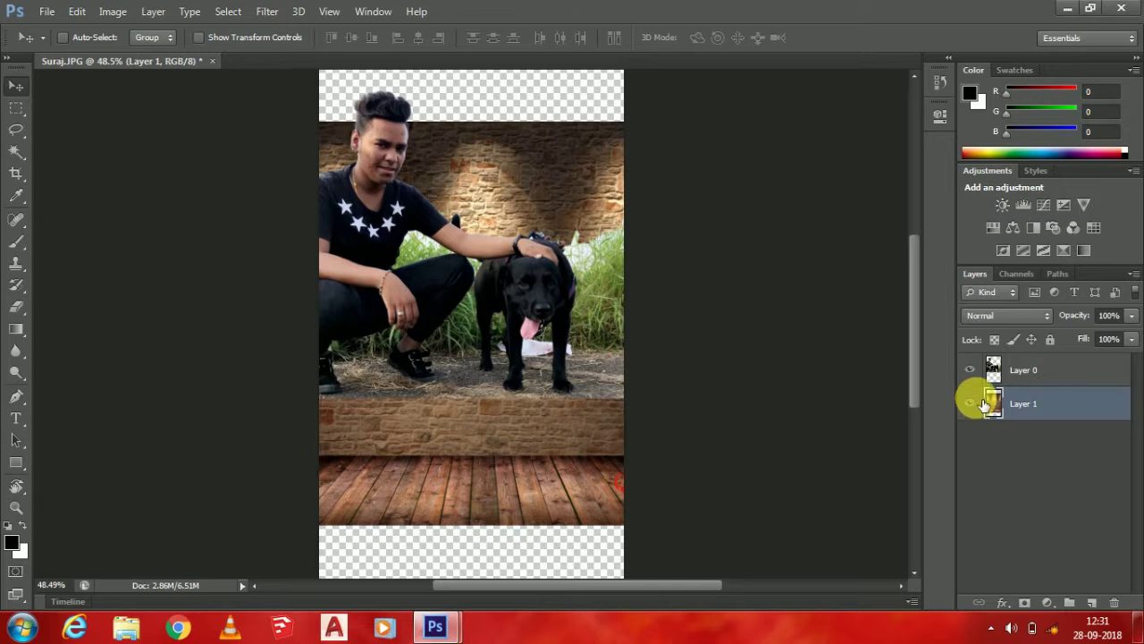
Step: Shift the brick-wall layer slightly downward behind the man and dog with the Move tool
scroll(396, 295, down, 1)
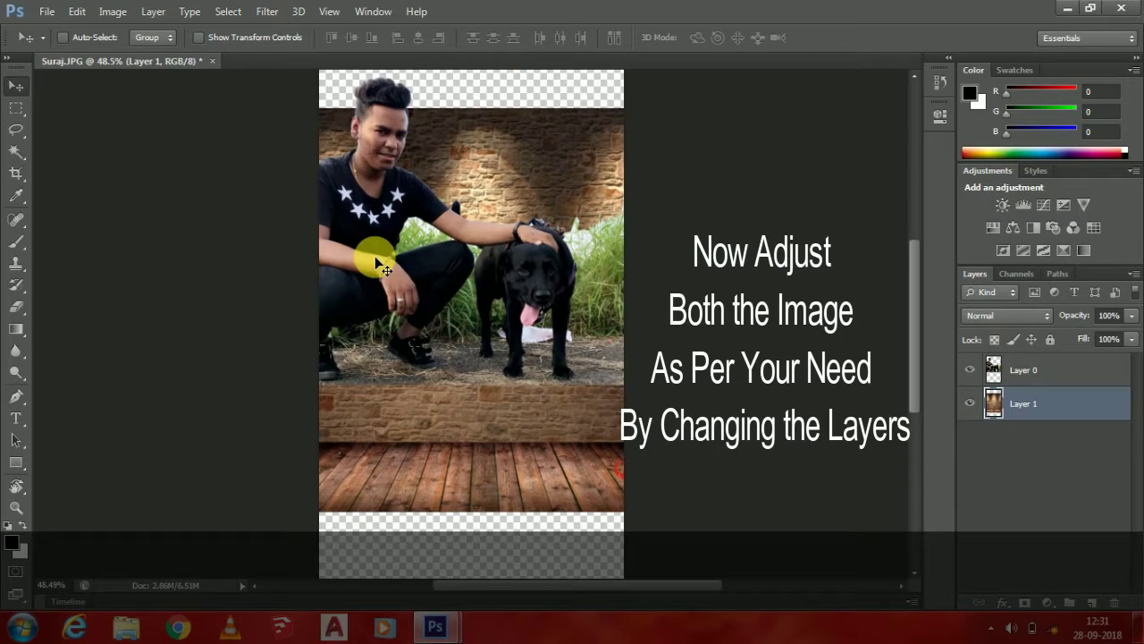
drag(376, 259, 372, 230)
scroll(537, 355, up, 3)
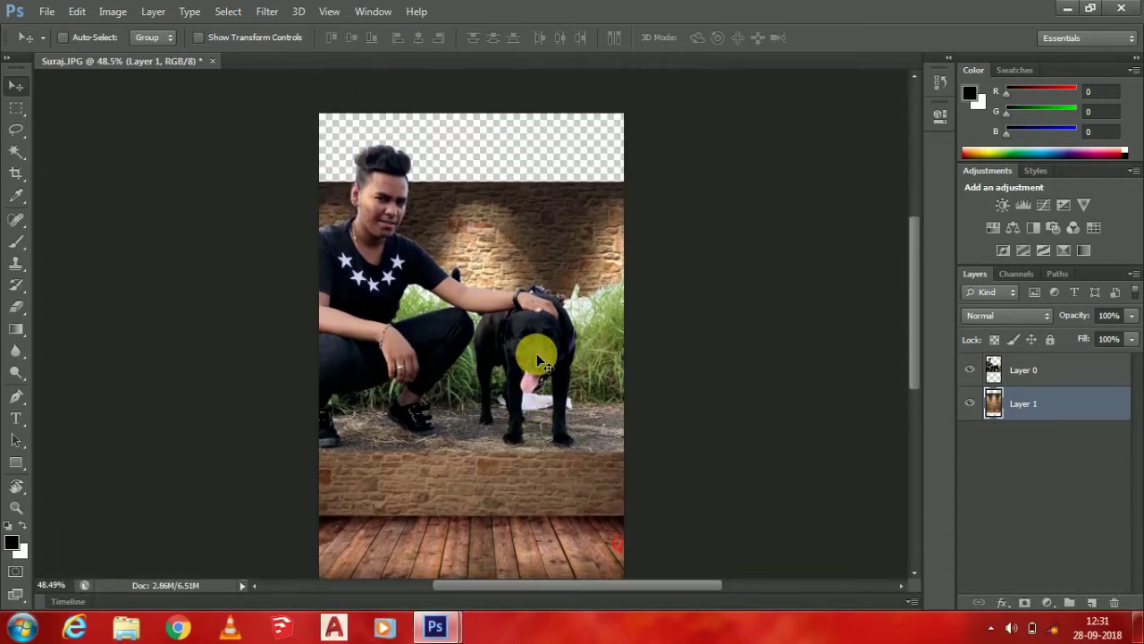
scroll(536, 353, up, 1)
scroll(536, 353, down, 2)
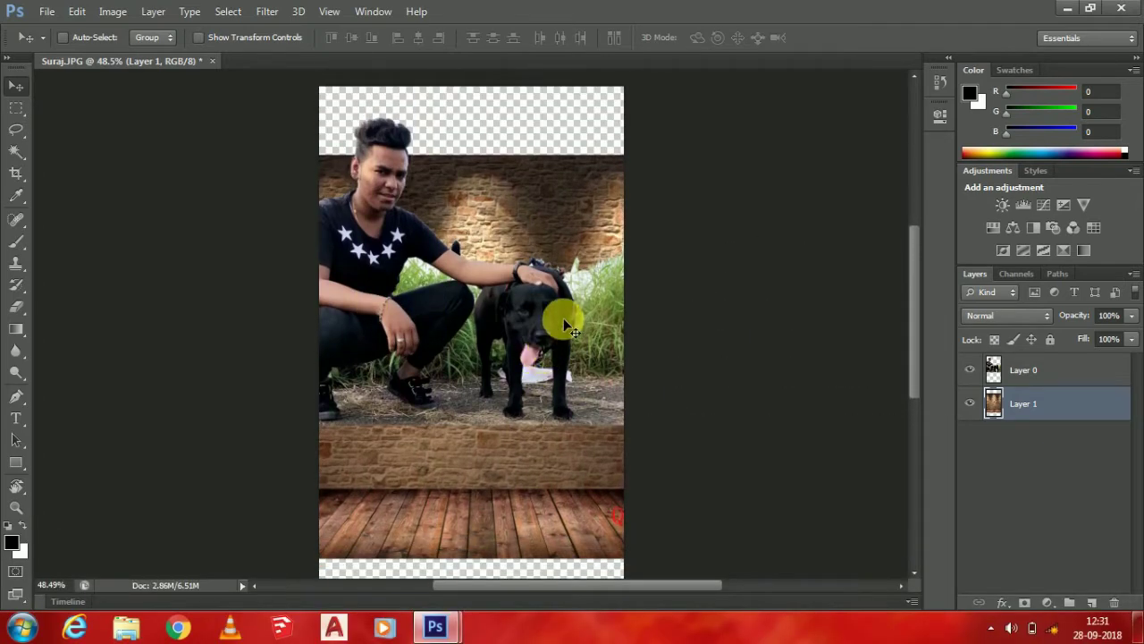
Step: Move the man-and-dog layer down over the brick-wall background with the Move tool
scroll(563, 317, down, 1)
scroll(563, 316, up, 1)
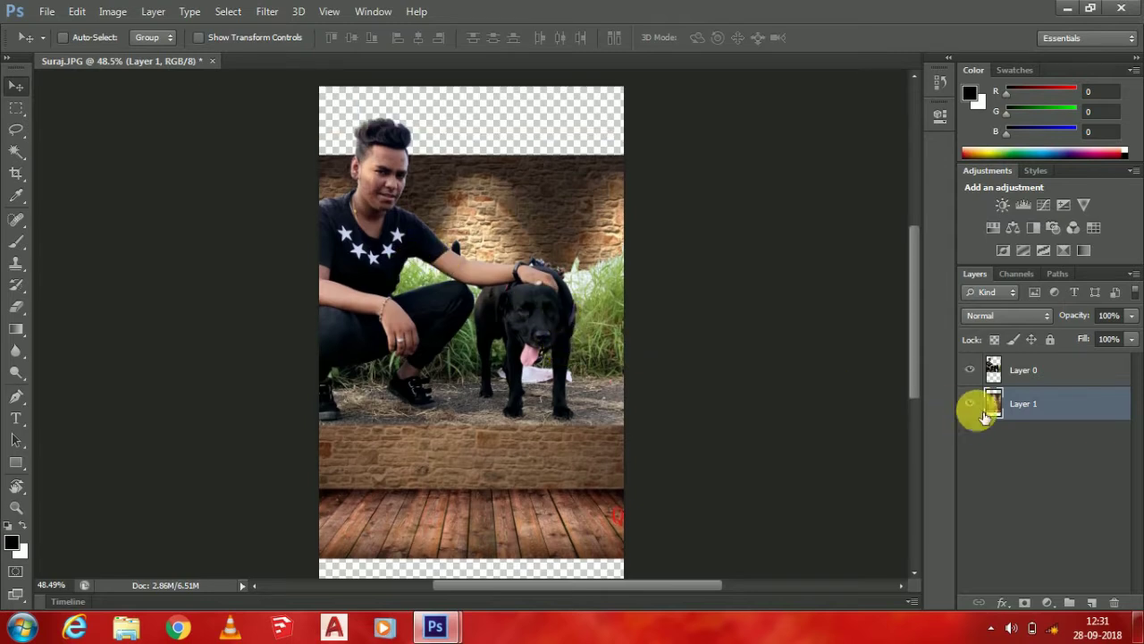
click(1013, 377)
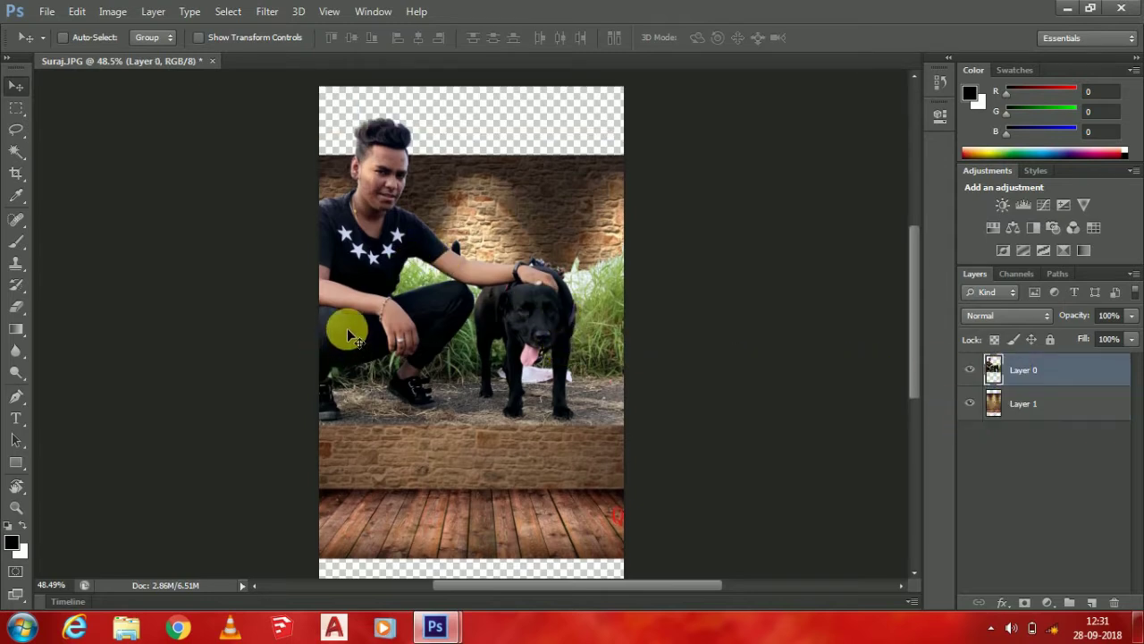
drag(349, 329, 345, 425)
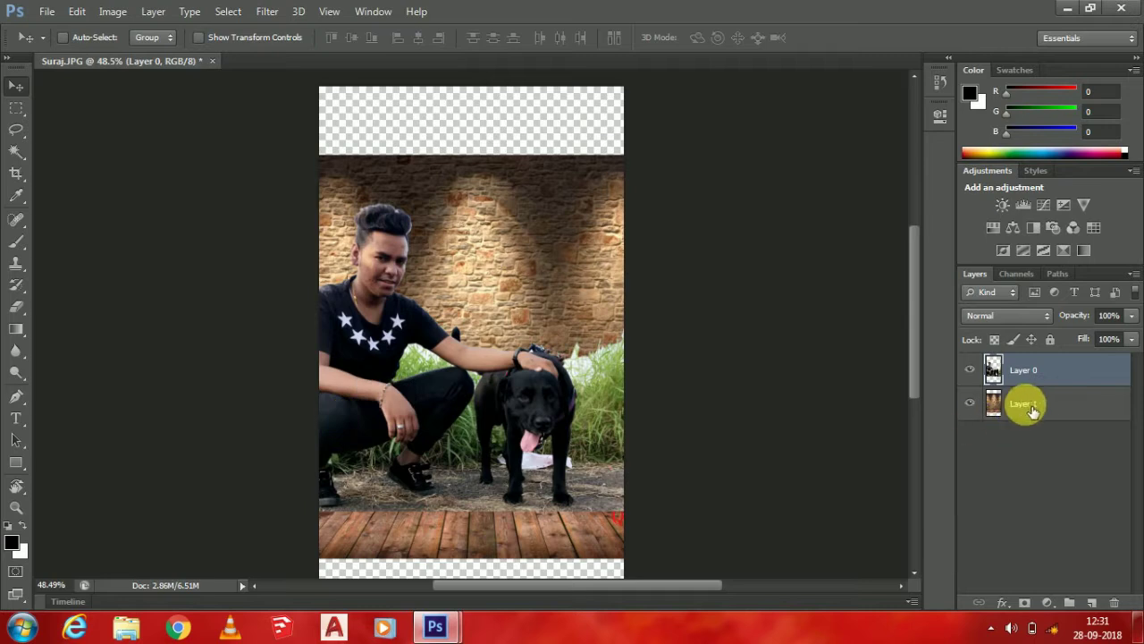
Step: Free-transform the brick-wall layer, shifting it up and stretching its height to about 137% to cover the bottom of the canvas
click(1022, 403)
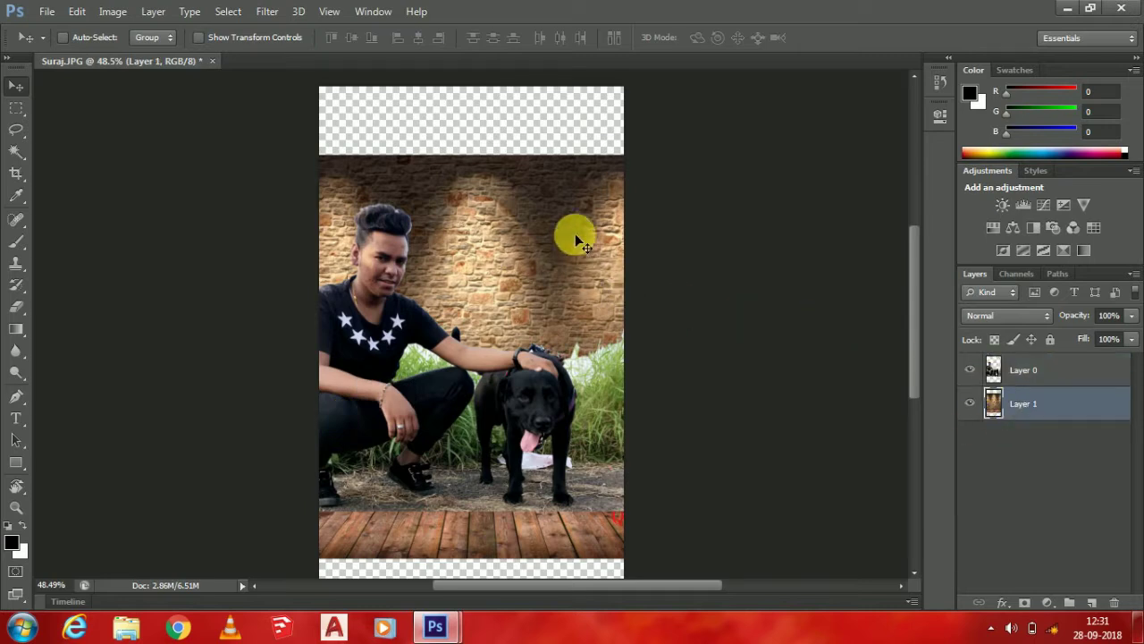
key(ctrl+t)
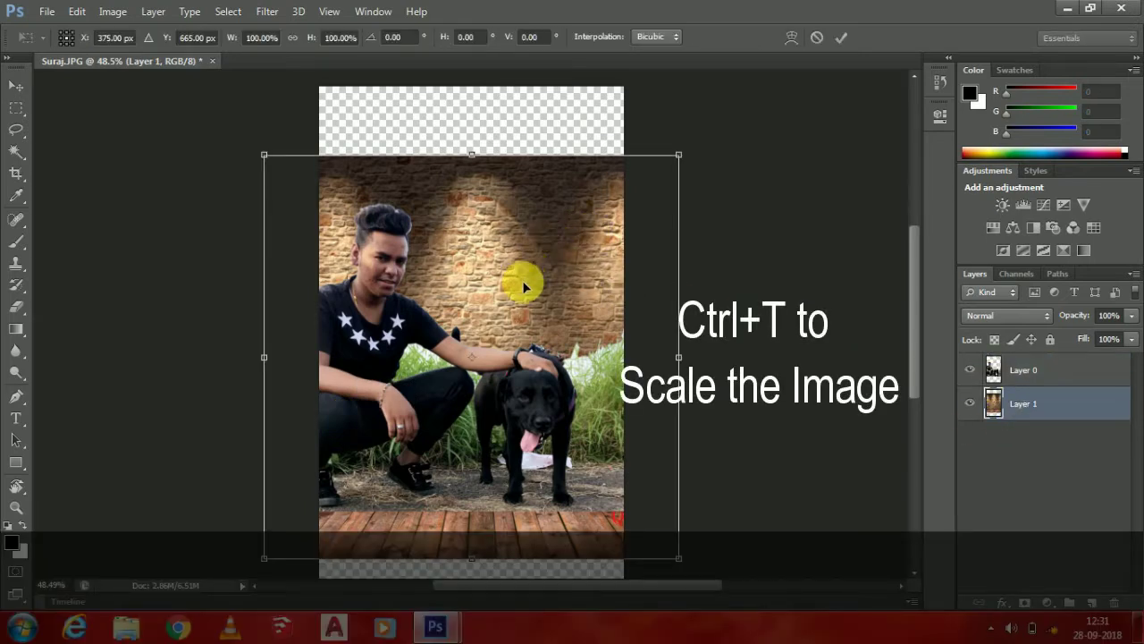
mouse_move(521, 263)
mouse_down()
mouse_move(519, 197)
mouse_move(513, 248)
mouse_up()
scroll(485, 329, down, 2)
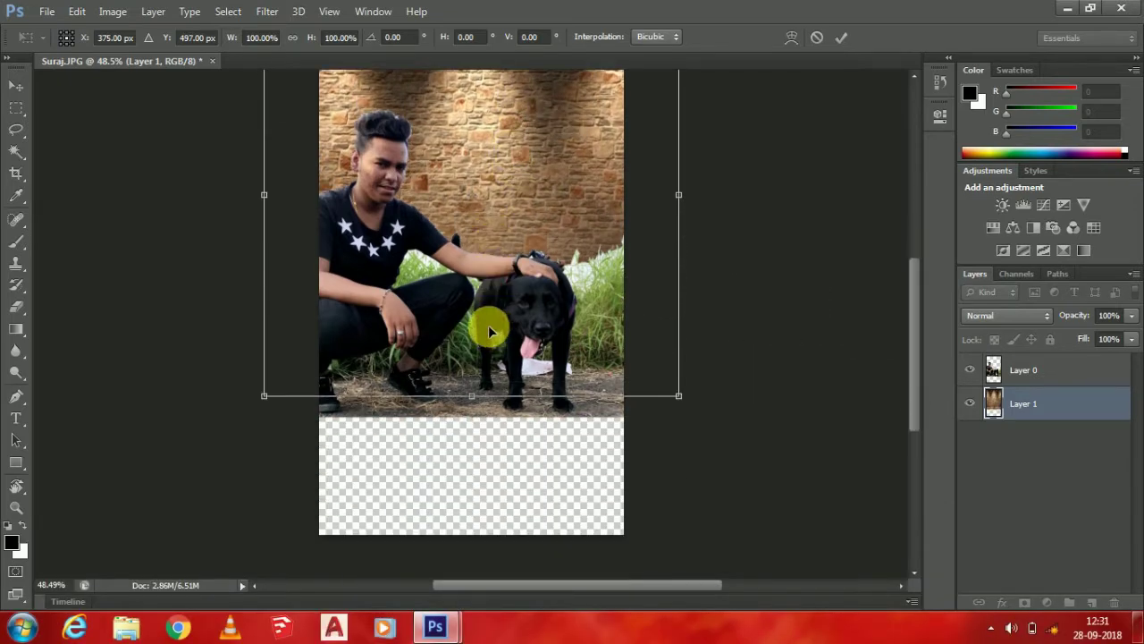
drag(478, 402, 481, 550)
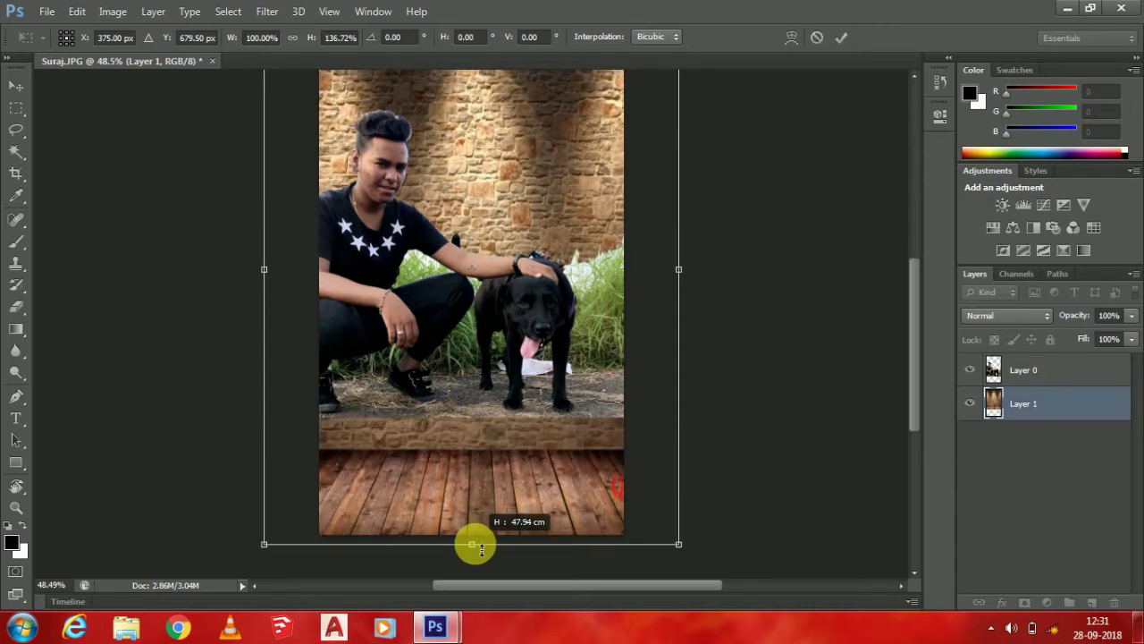
scroll(483, 523, up, 3)
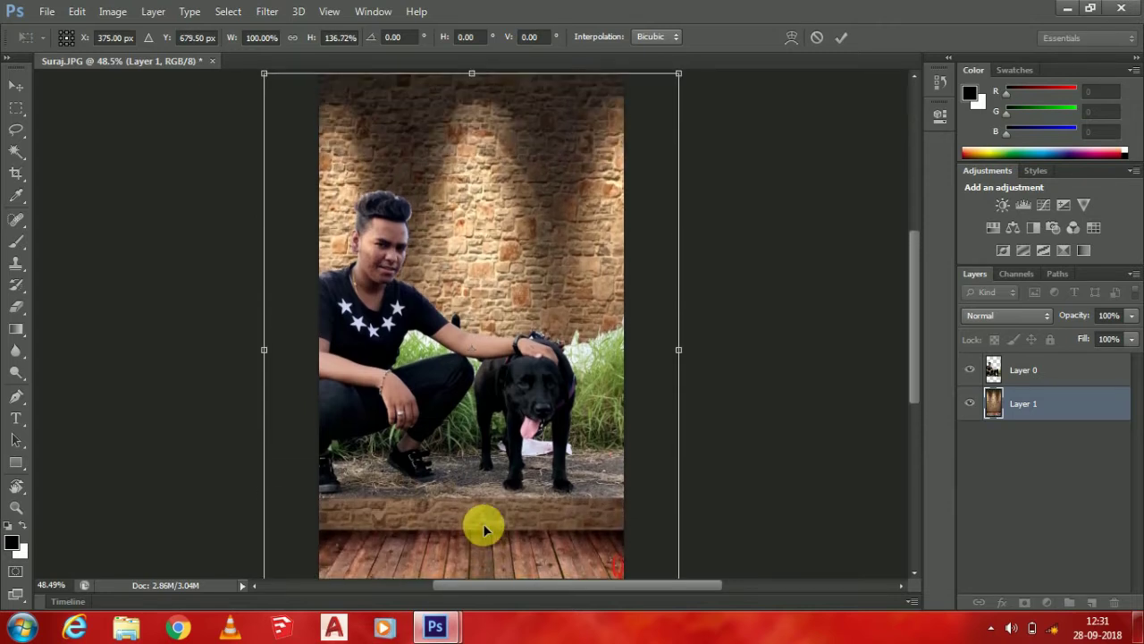
scroll(485, 523, down, 4)
scroll(483, 518, up, 4)
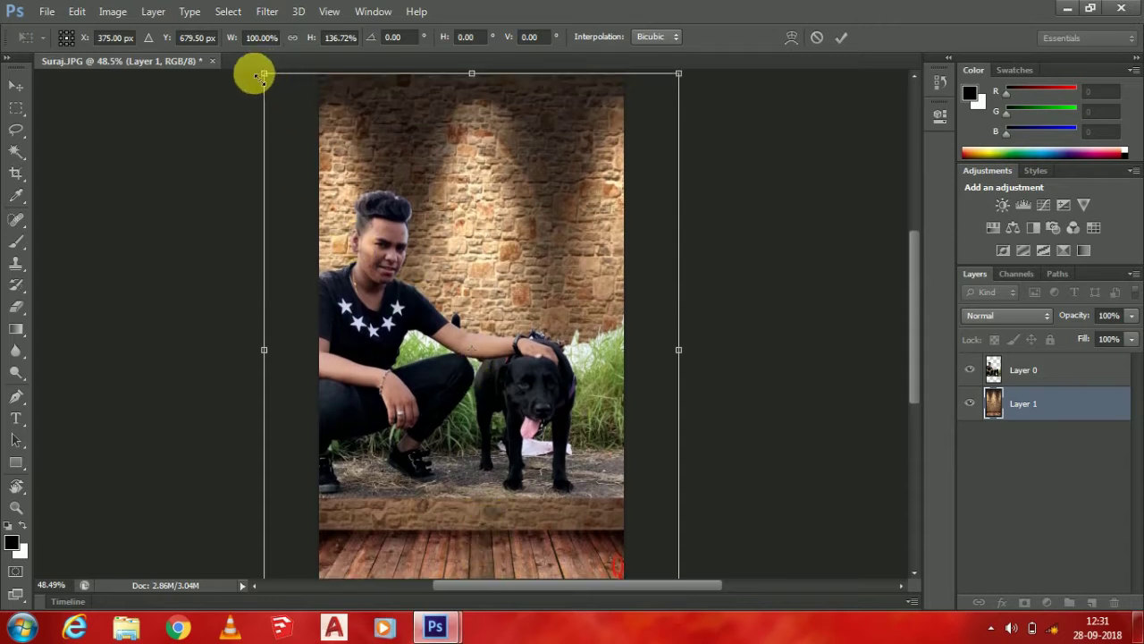
Step: Enlarge the brick-wall layer to about 123% width and 144% height, center it horizontally, and raise it to the canvas's lower edge
drag(263, 74, 167, 69)
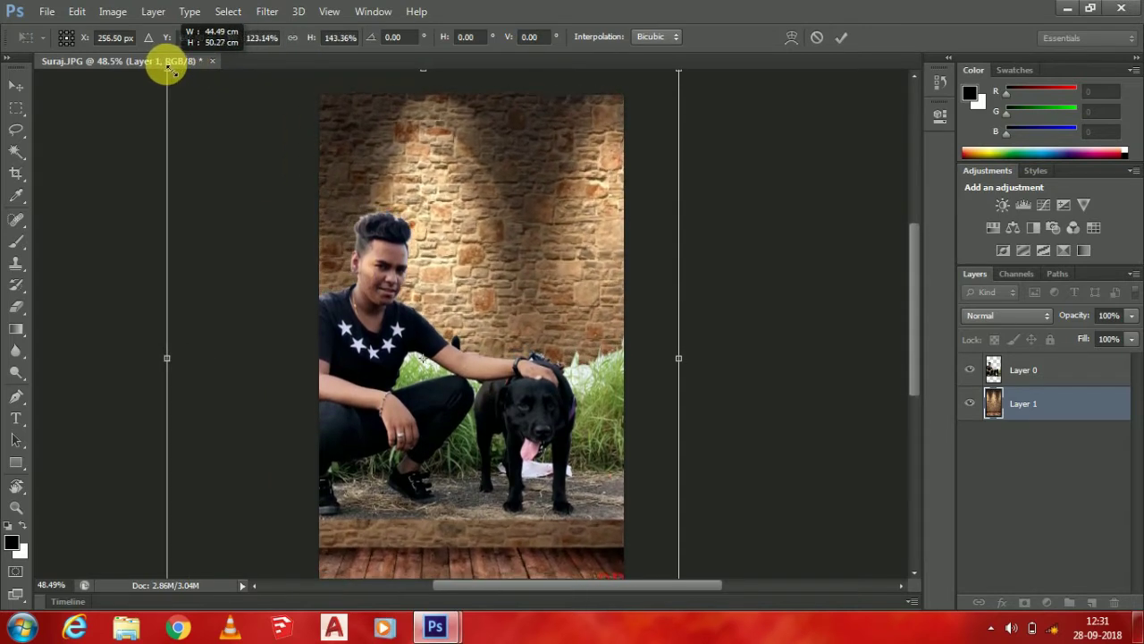
drag(443, 219, 495, 222)
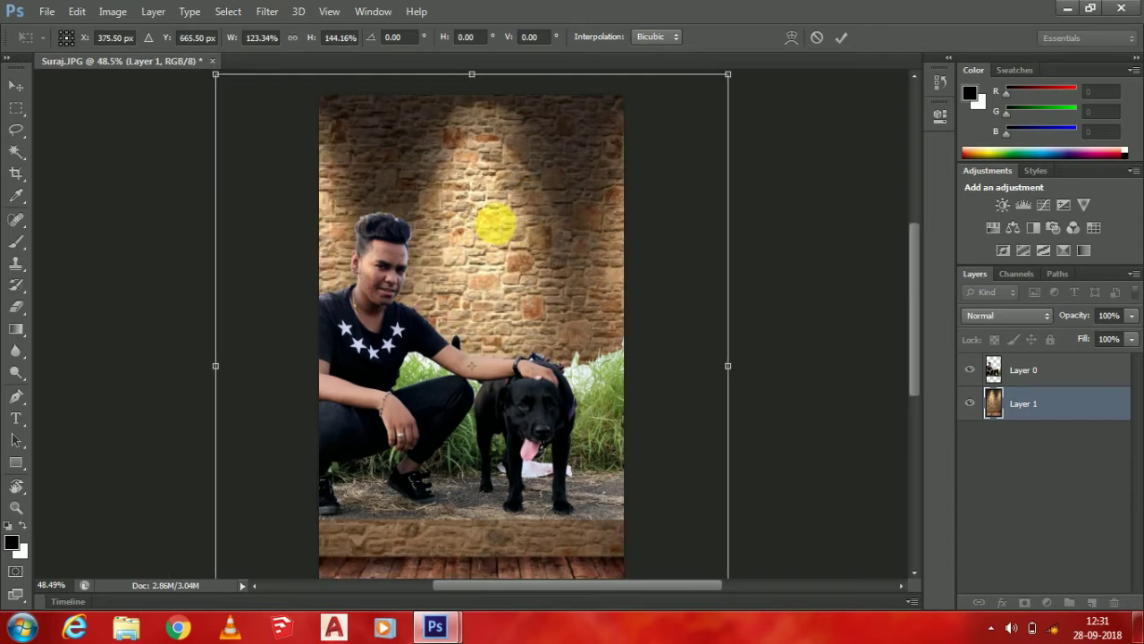
scroll(495, 222, down, 4)
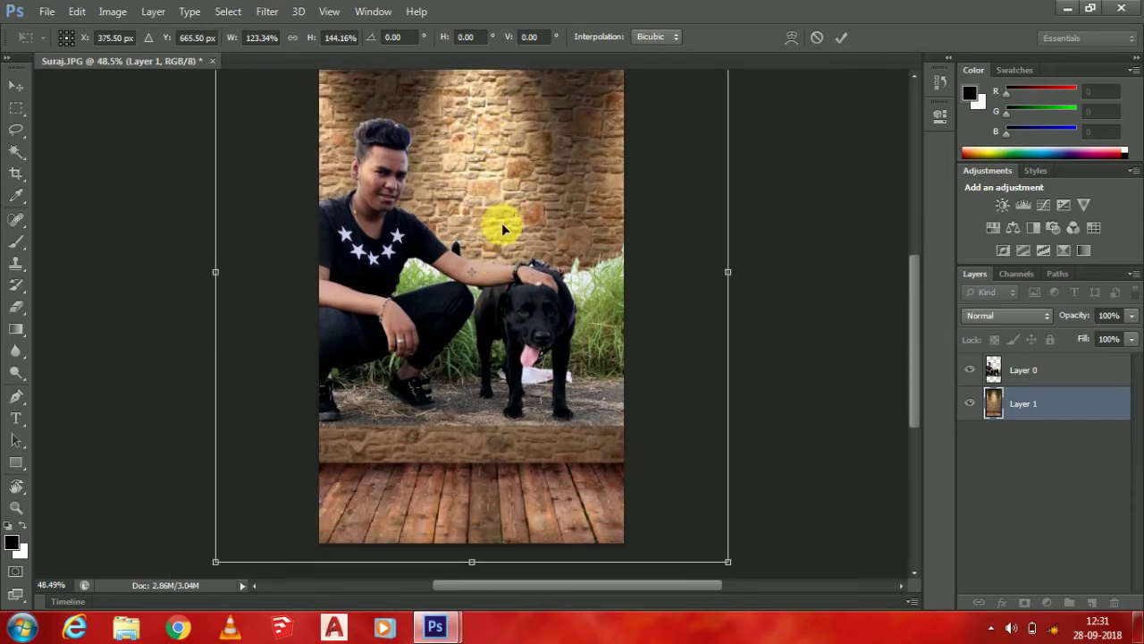
mouse_move(499, 205)
mouse_down()
mouse_move(496, 183)
mouse_move(495, 198)
mouse_up()
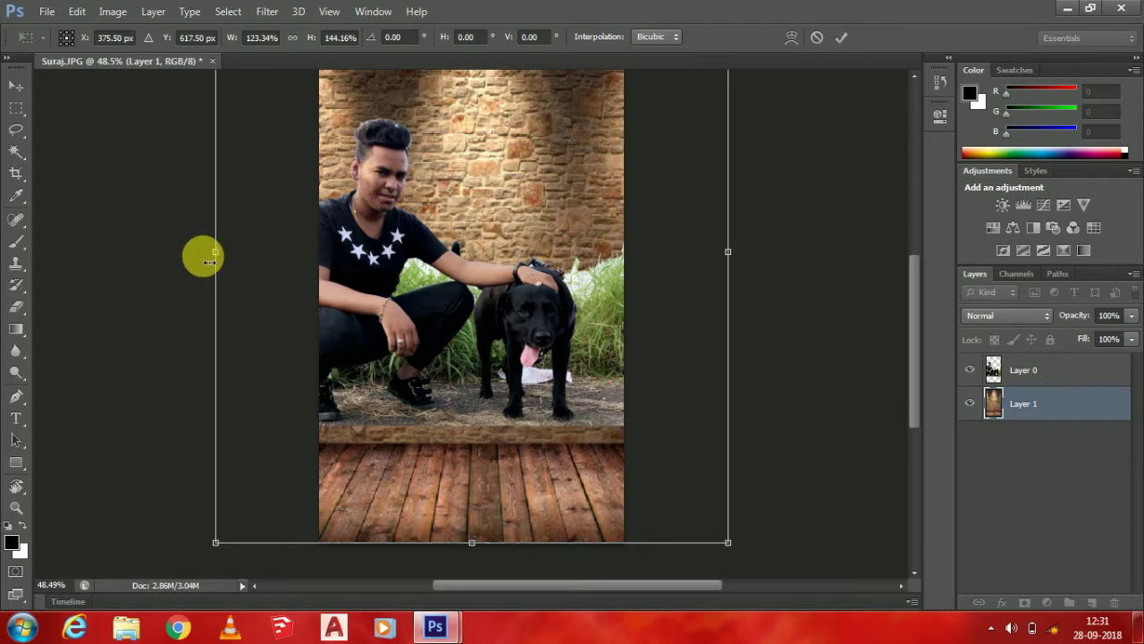
Step: Widen the brick-wall layer to about 150% and shift it right behind the man and dog
drag(210, 259, 104, 255)
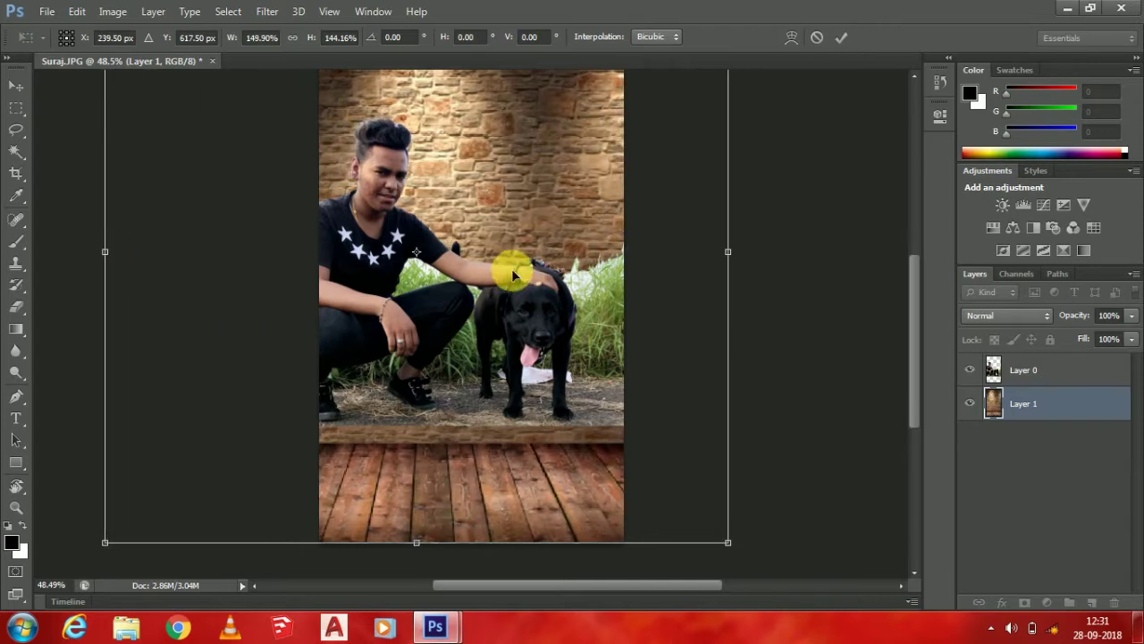
drag(507, 240, 522, 236)
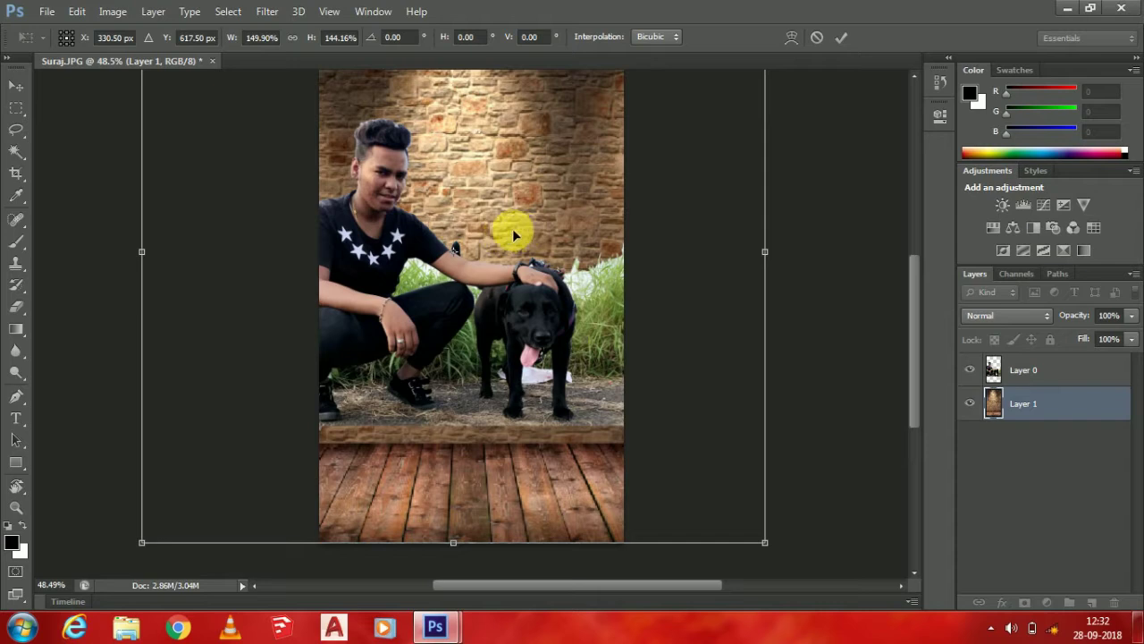
scroll(540, 208, up, 1)
scroll(541, 211, up, 2)
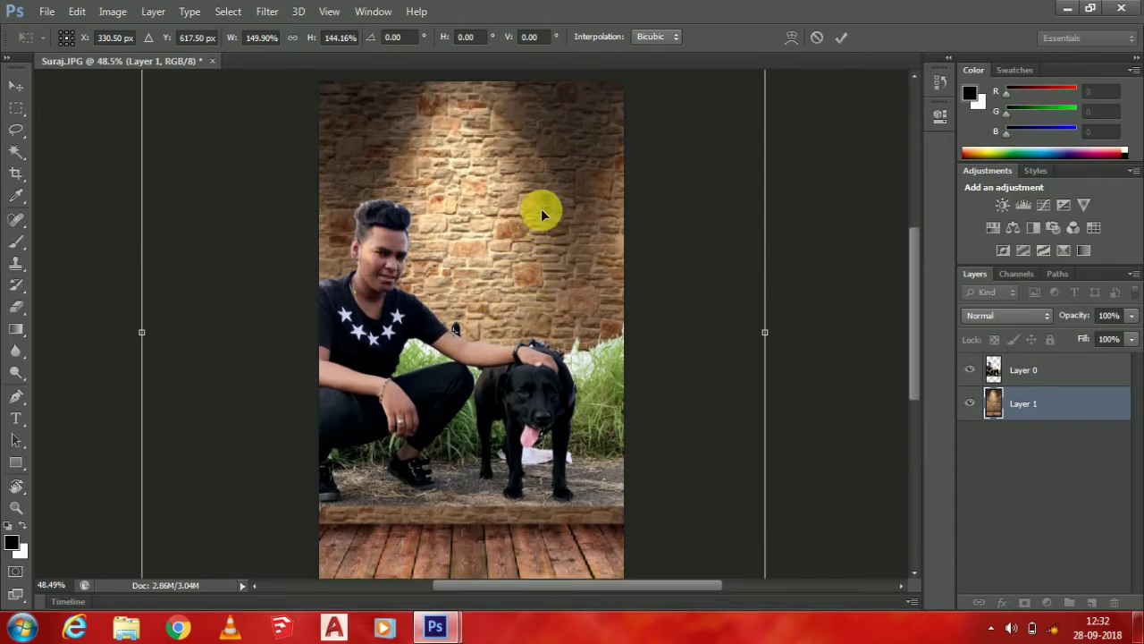
scroll(760, 285, down, 1)
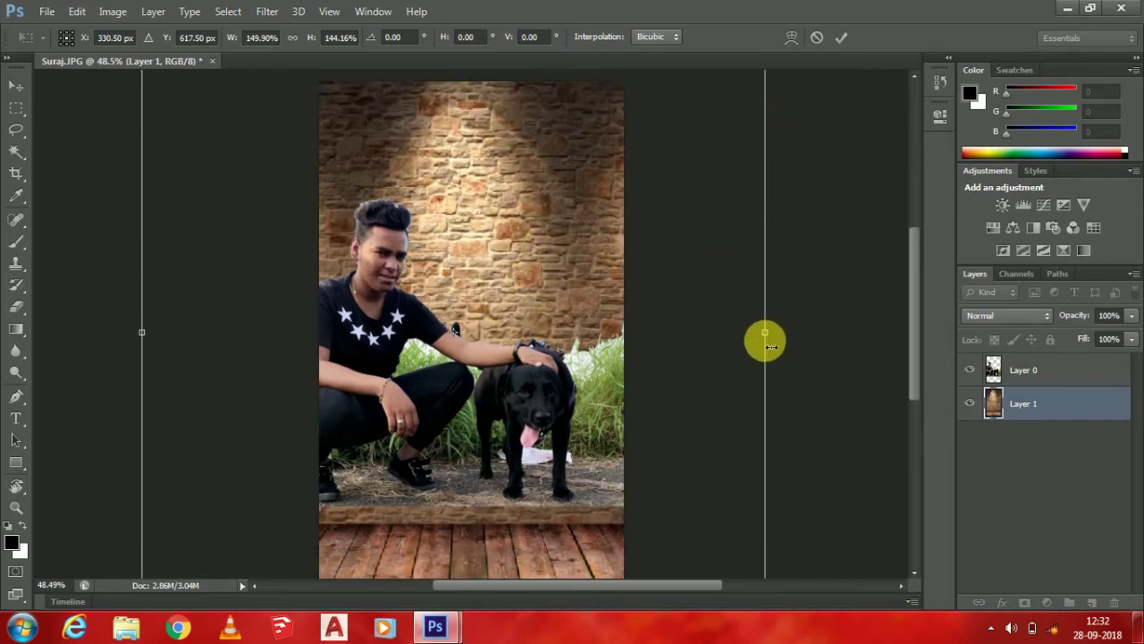
Step: Stretch the brick-wall layer outward on both sides to about 185% width and apply the transform
drag(765, 337, 837, 331)
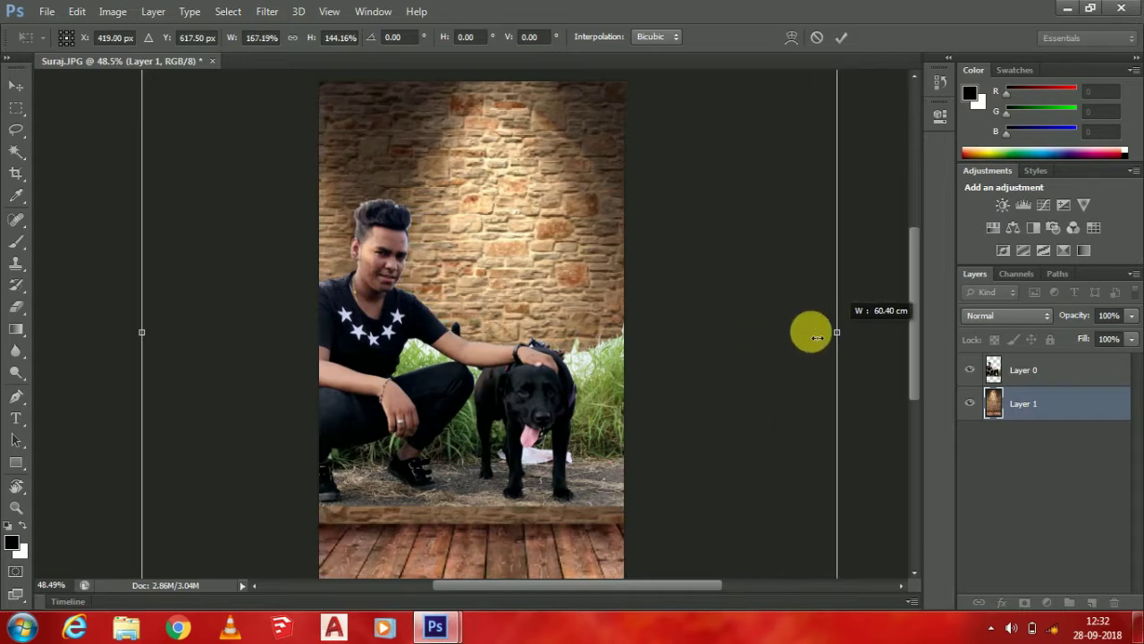
drag(142, 335, 67, 329)
scroll(164, 333, down, 2)
scroll(164, 333, down, 2)
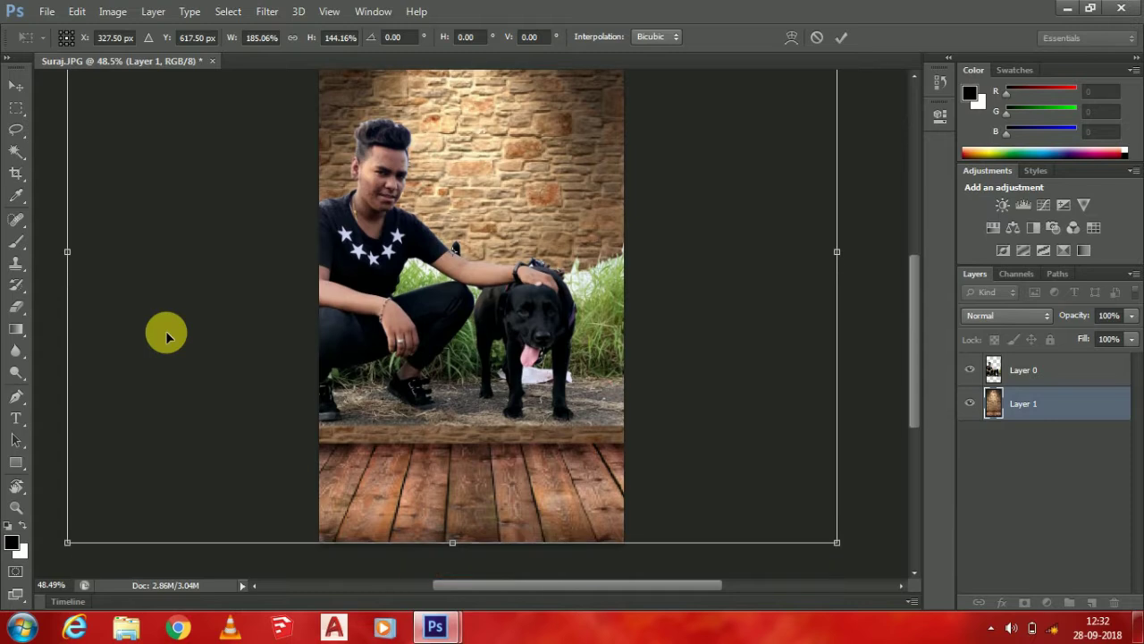
scroll(461, 233, up, 3)
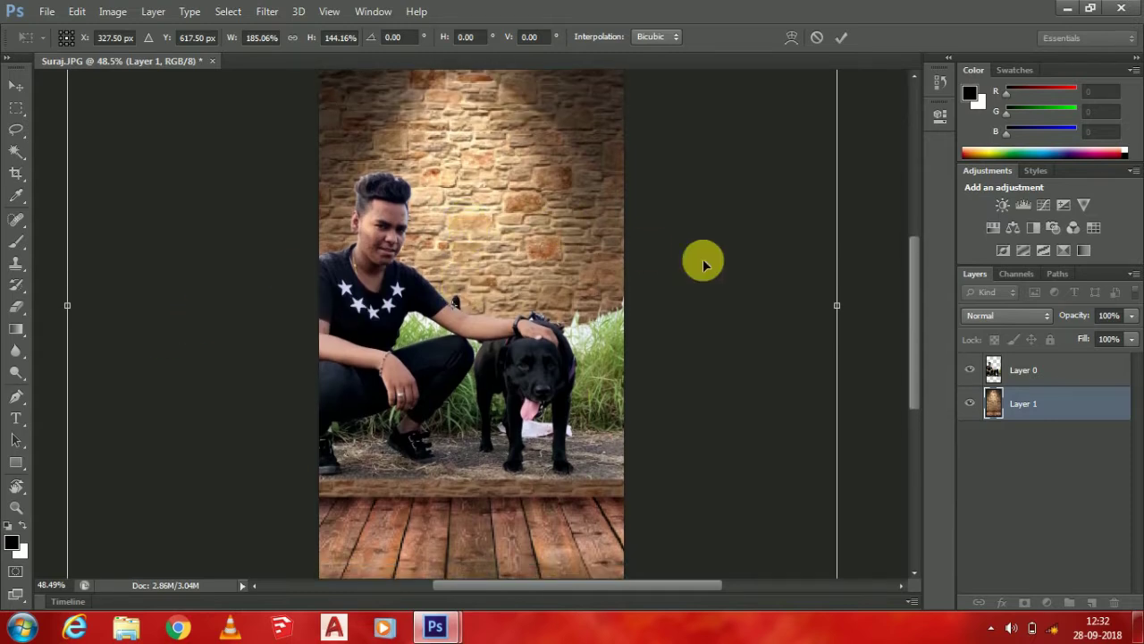
key(Return)
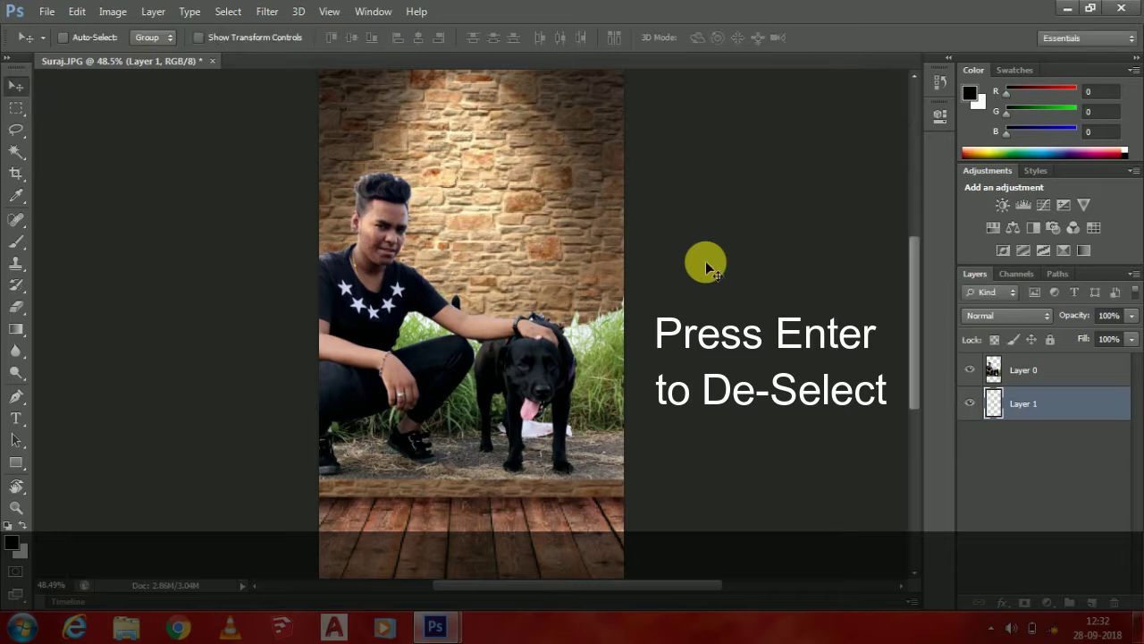
Step: Lower the man-and-dog layer so its ground covers the brick ledge and meets the wooden floor
click(1050, 375)
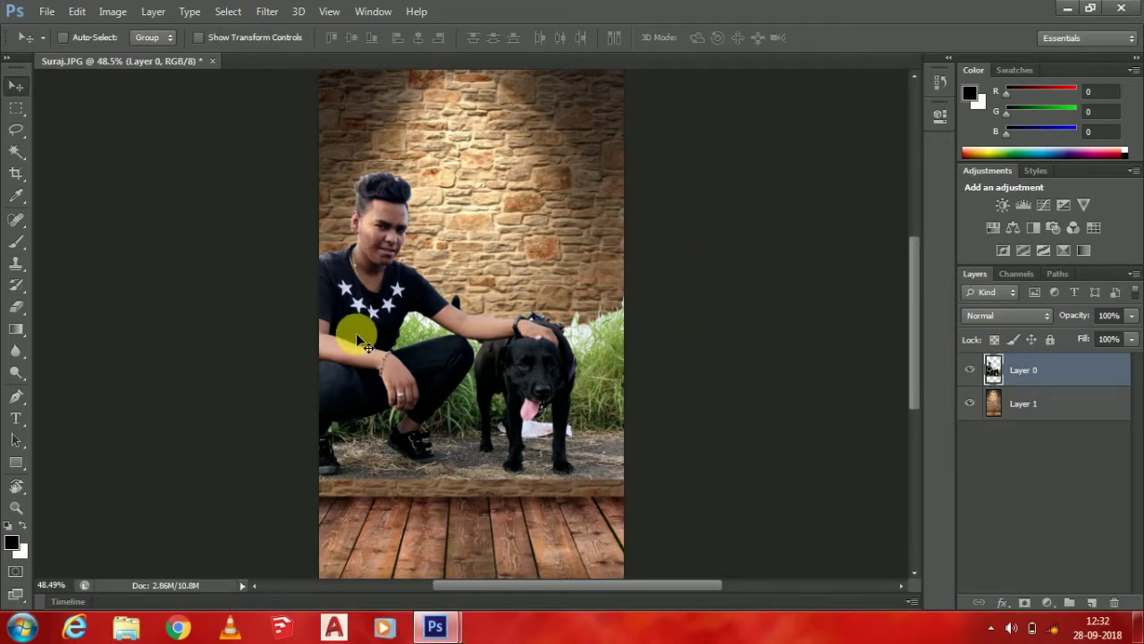
drag(363, 311, 365, 359)
scroll(369, 360, down, 2)
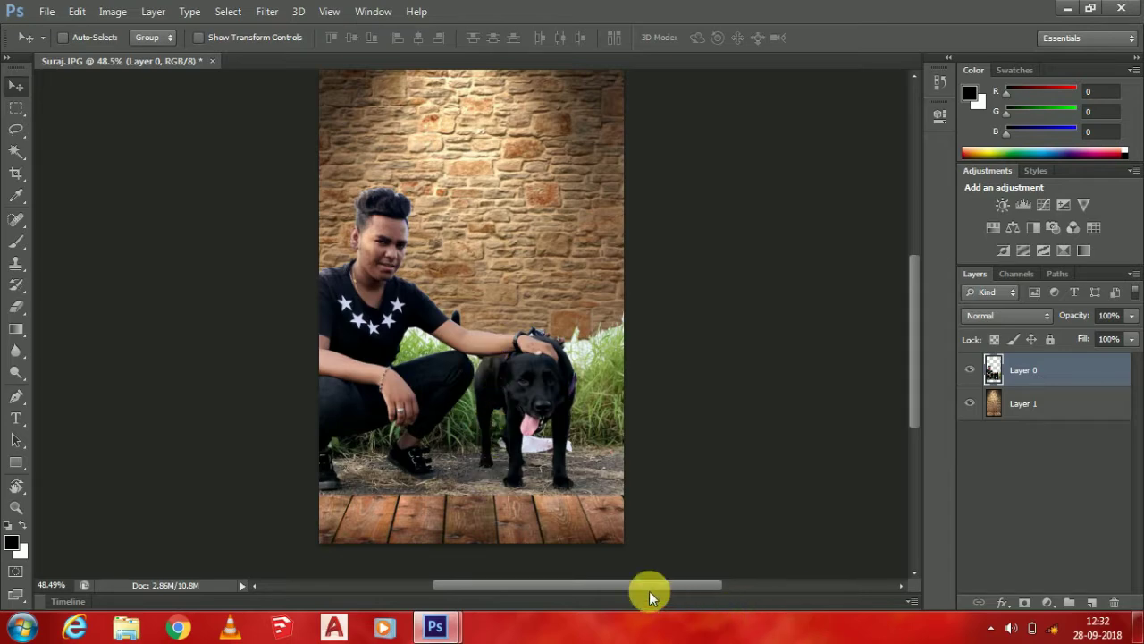
Step: Examine the leftover grass and ground around the man and dog at 66.7% zoom, toggling the man-and-dog layer's visibility to compare
key(ctrl+plus)
key(ctrl+plus)
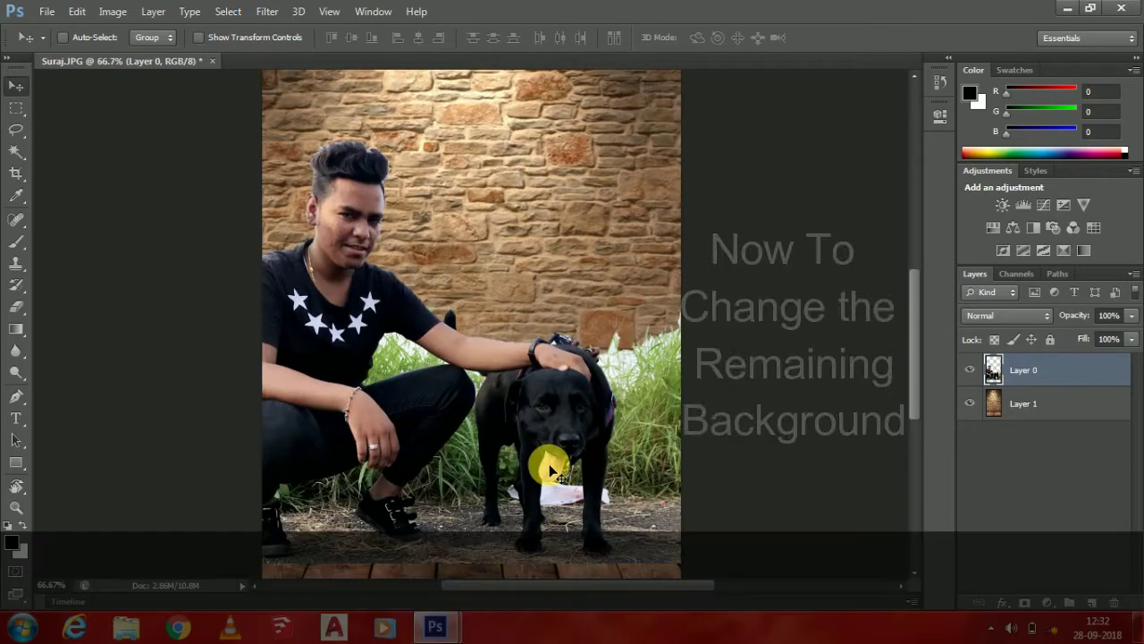
drag(550, 471, 542, 340)
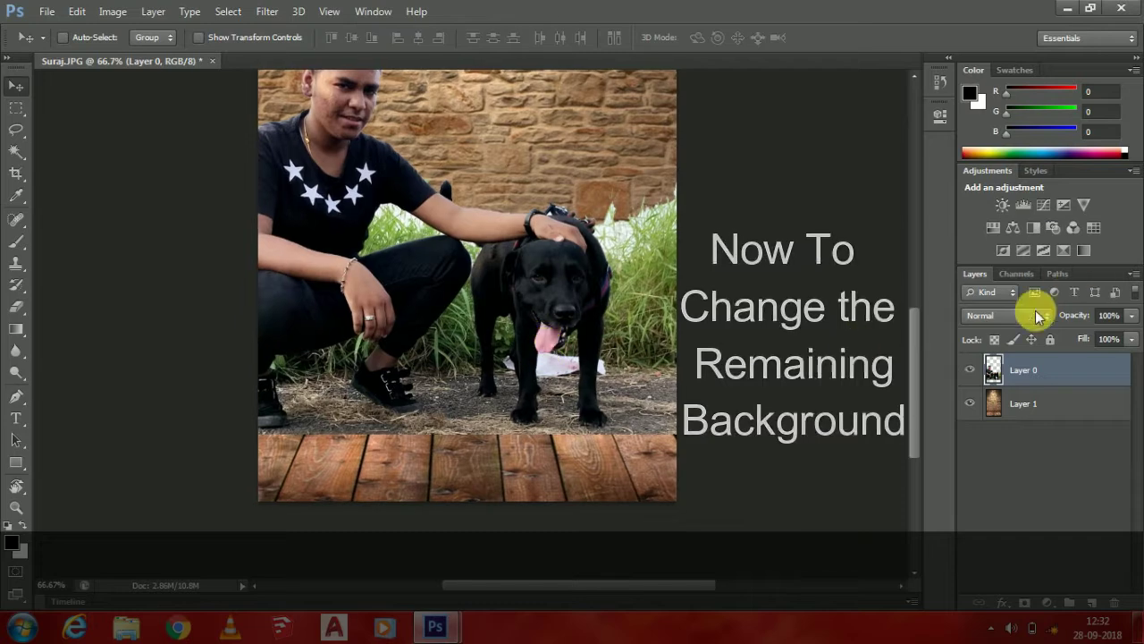
drag(603, 298, 631, 340)
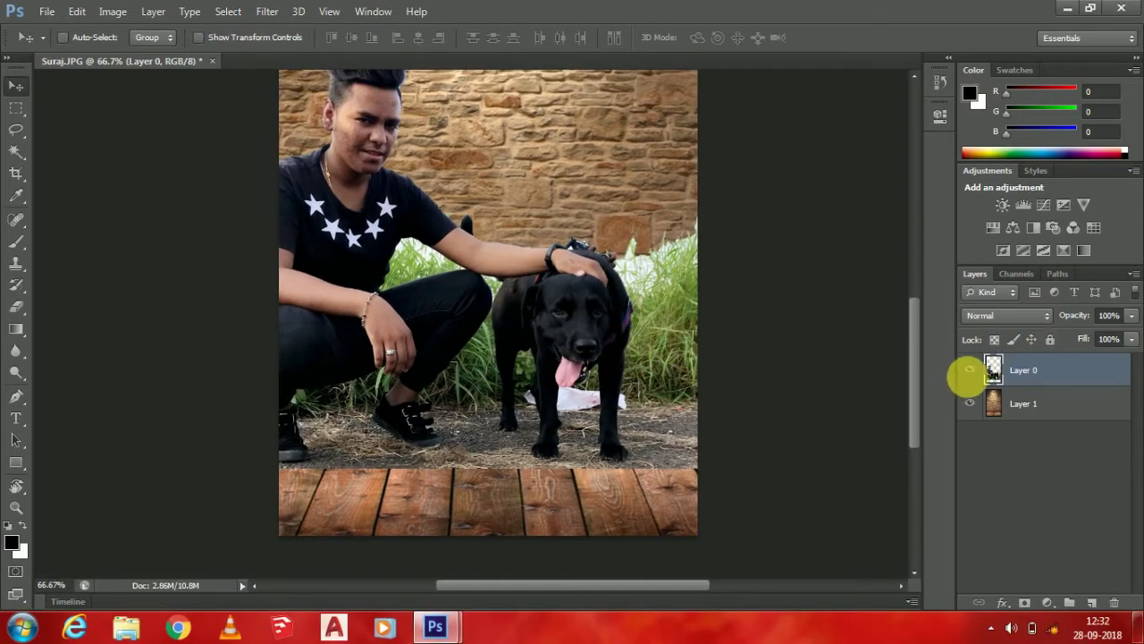
click(973, 369)
click(971, 369)
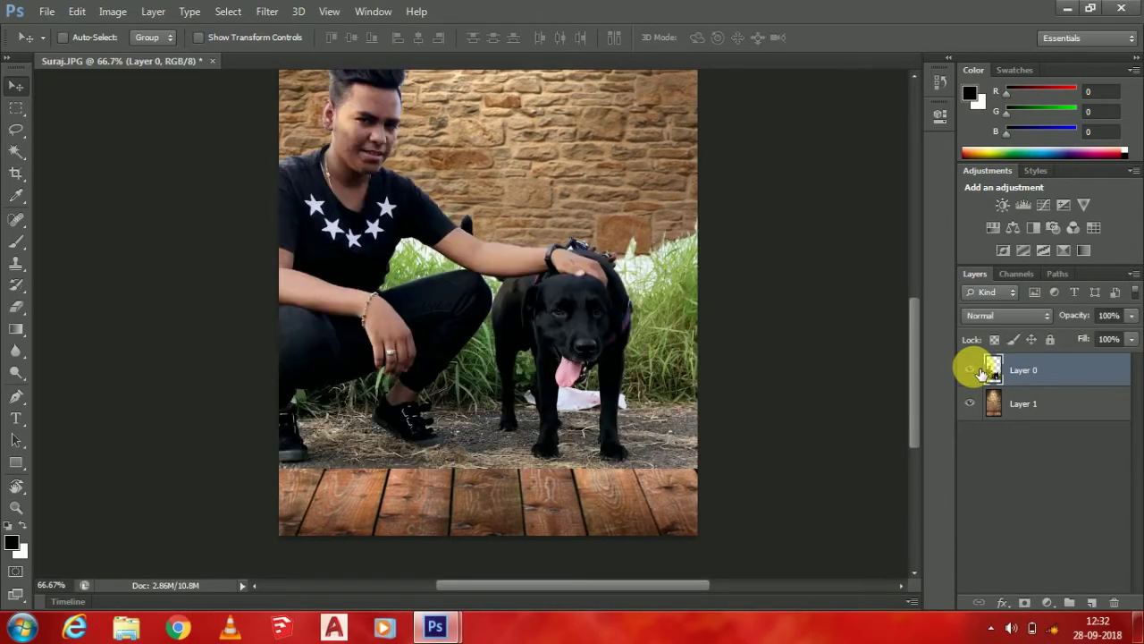
click(980, 369)
click(979, 370)
scroll(735, 280, up, 1)
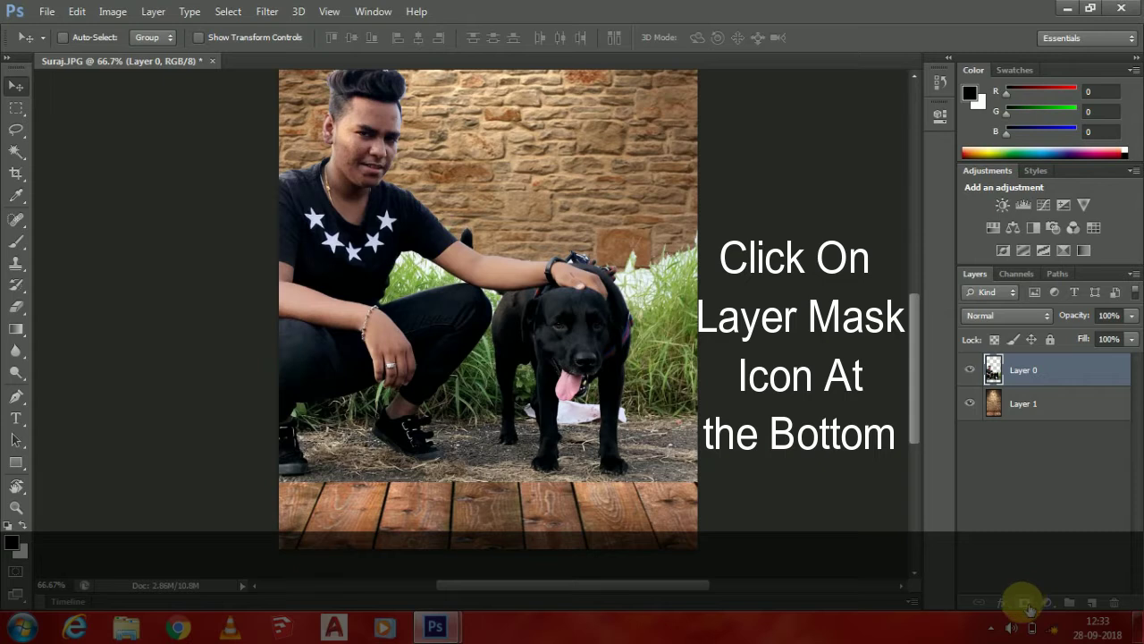
Step: Add a layer mask to the man-and-dog layer and ready the Brush tool with black as the foreground color
click(1025, 603)
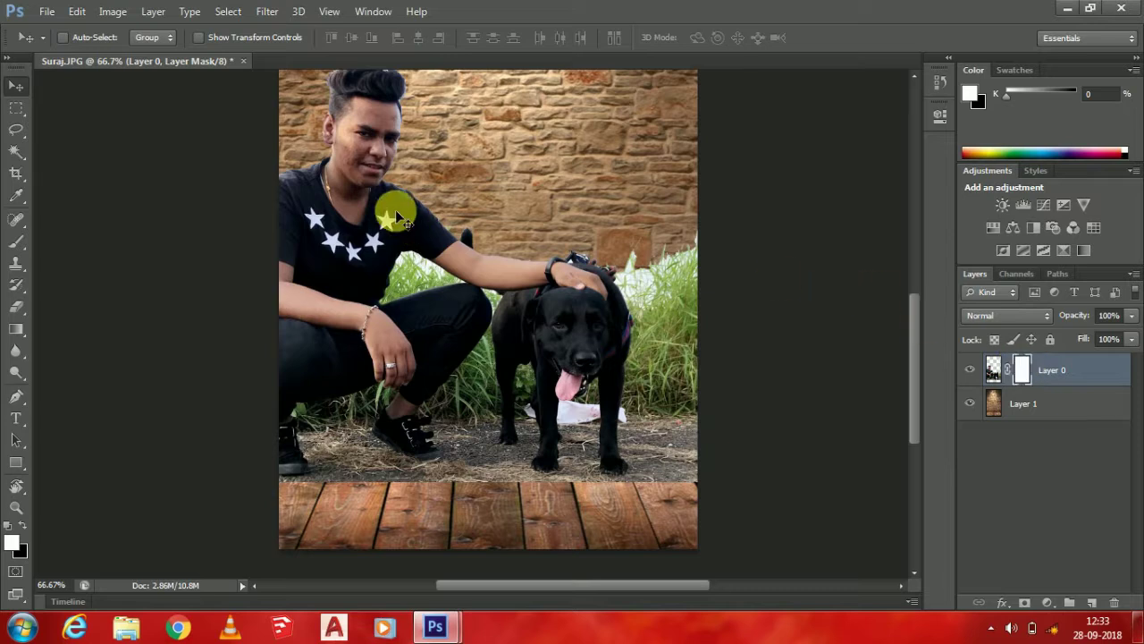
click(20, 244)
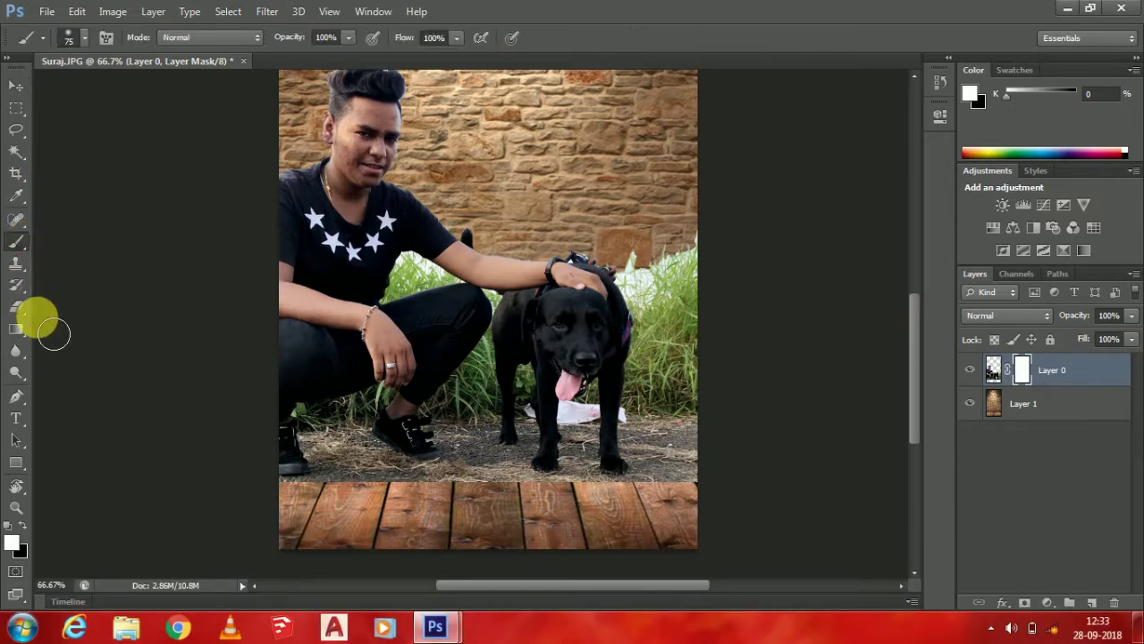
click(24, 526)
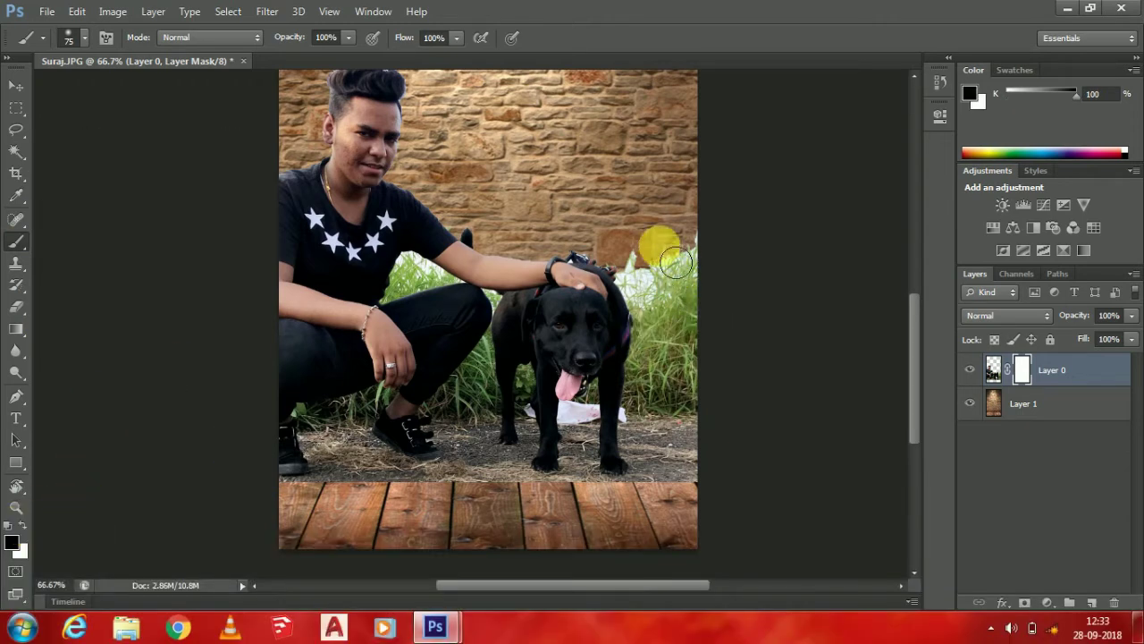
Step: Mask out the grass and ground at the dog's outer side and the ground around the man's shoes with a 75 px brush
mouse_move(652, 254)
mouse_down()
mouse_move(681, 328)
mouse_move(661, 457)
mouse_move(675, 495)
mouse_move(707, 435)
mouse_move(716, 257)
mouse_move(711, 249)
mouse_move(697, 305)
mouse_move(686, 274)
mouse_move(717, 349)
mouse_move(696, 507)
mouse_move(689, 475)
mouse_up()
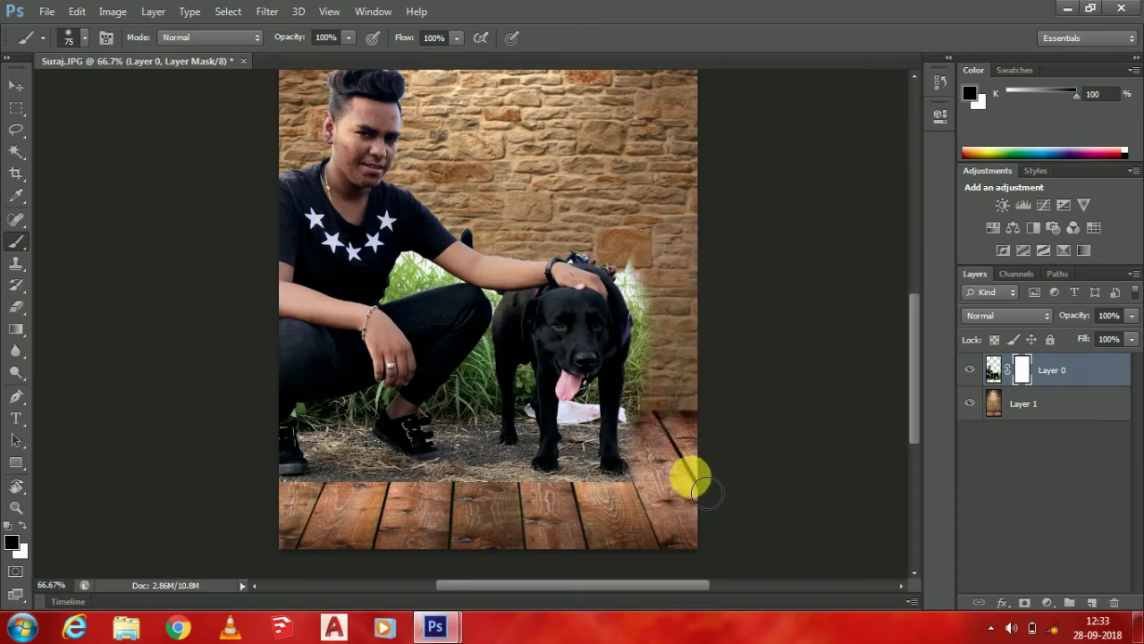
mouse_move(476, 453)
mouse_down()
mouse_move(492, 534)
mouse_move(367, 477)
mouse_move(353, 457)
mouse_move(358, 514)
mouse_move(347, 497)
mouse_move(390, 485)
mouse_up()
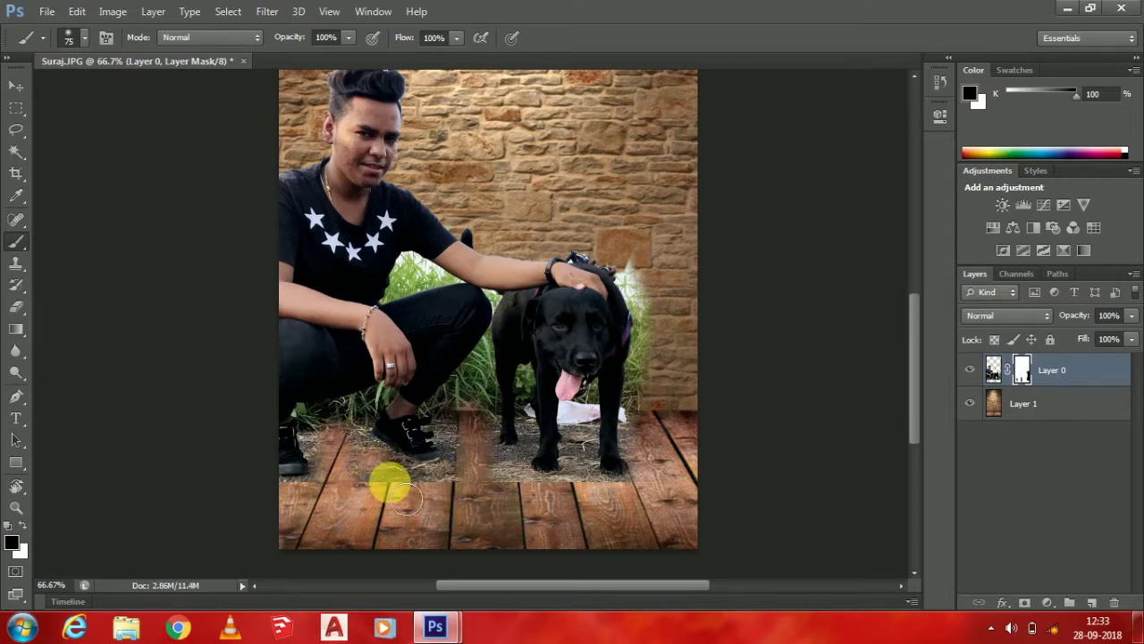
scroll(494, 171, up, 1)
scroll(494, 171, up, 1)
scroll(495, 171, down, 3)
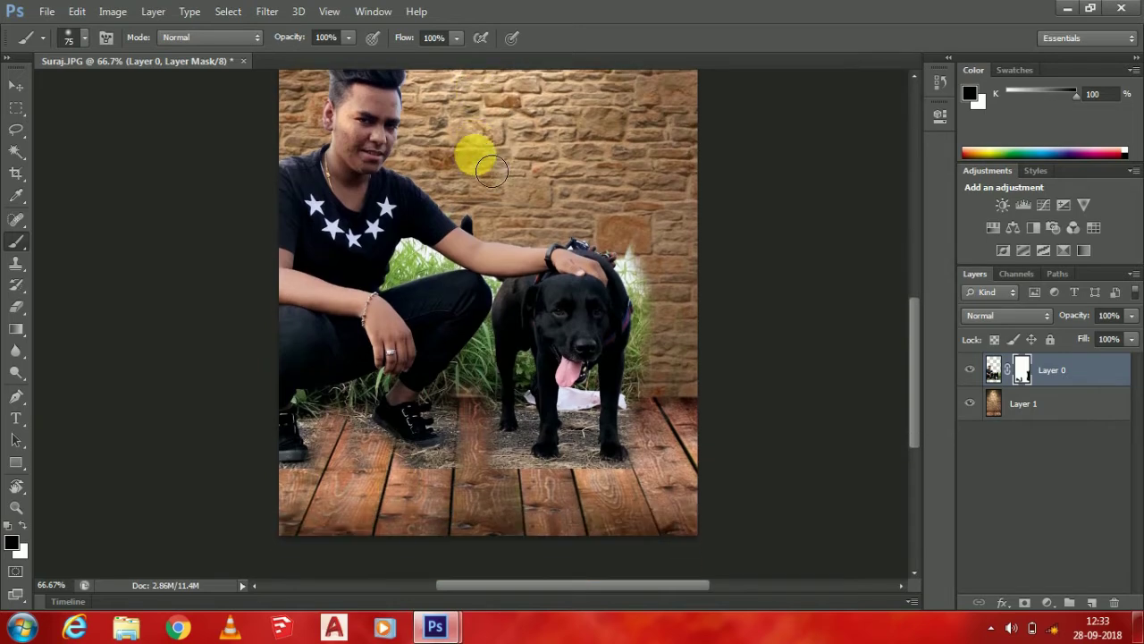
scroll(495, 171, up, 1)
scroll(390, 297, down, 1)
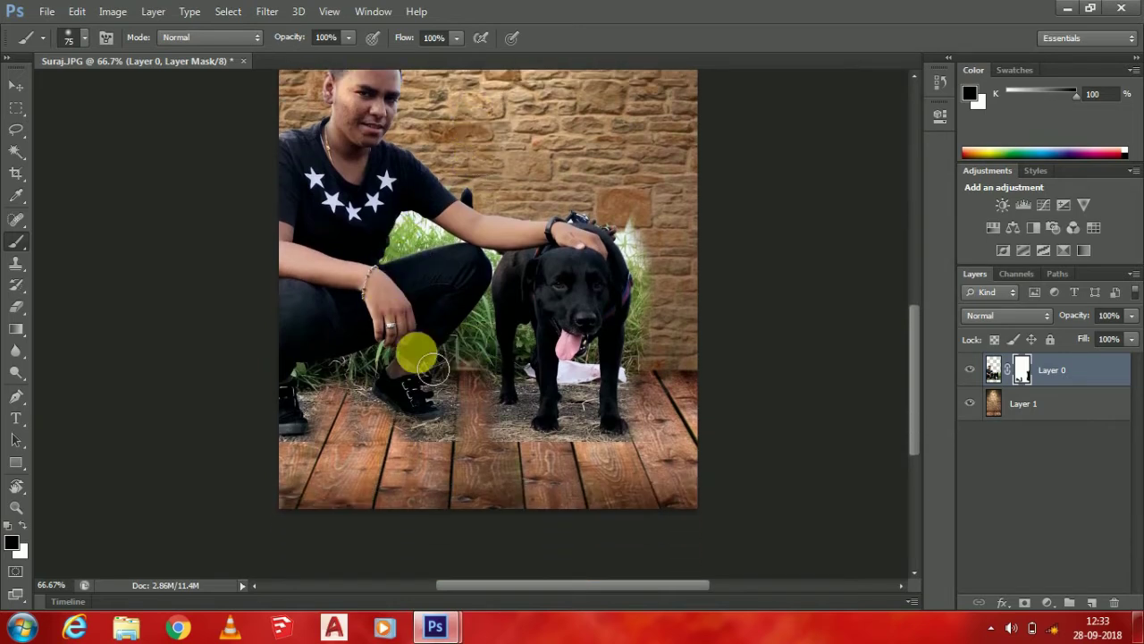
Step: Reduce the brush to 20 px and mask out more of the ground between the man's two shoes
key(ctrl+plus)
scroll(312, 342, up, 1)
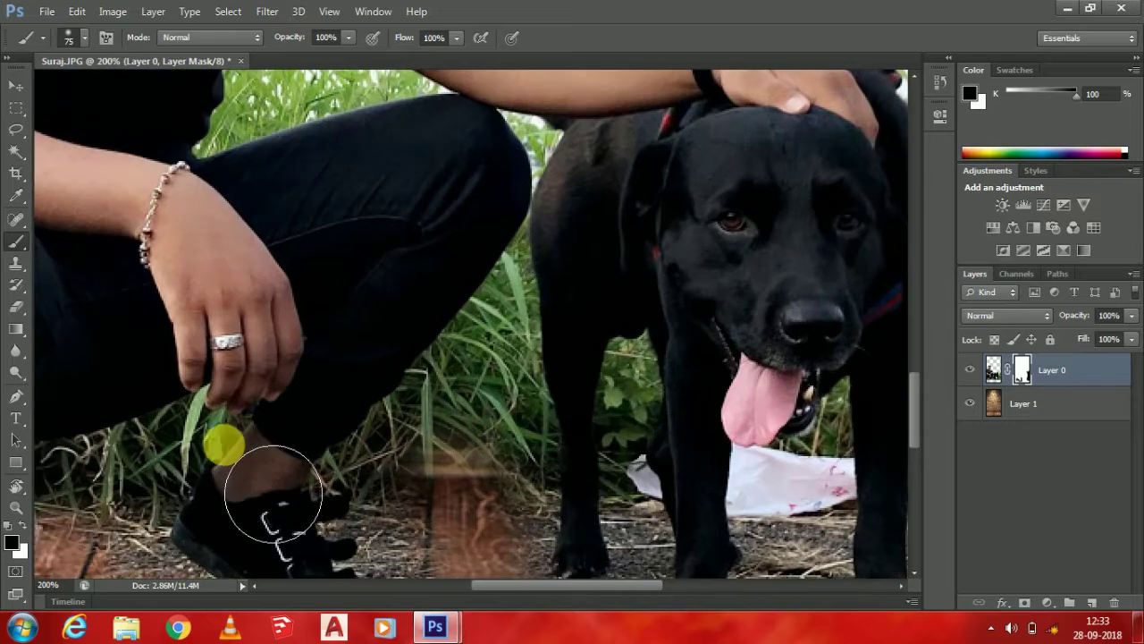
scroll(238, 416, up, 1)
mouse_move(482, 376)
mouse_down()
mouse_move(414, 334)
mouse_move(378, 331)
mouse_move(409, 414)
mouse_move(452, 473)
mouse_move(444, 527)
mouse_move(502, 540)
mouse_move(439, 496)
mouse_move(310, 534)
mouse_move(357, 527)
mouse_move(296, 525)
mouse_up()
key([)
key([)
key([)
key([)
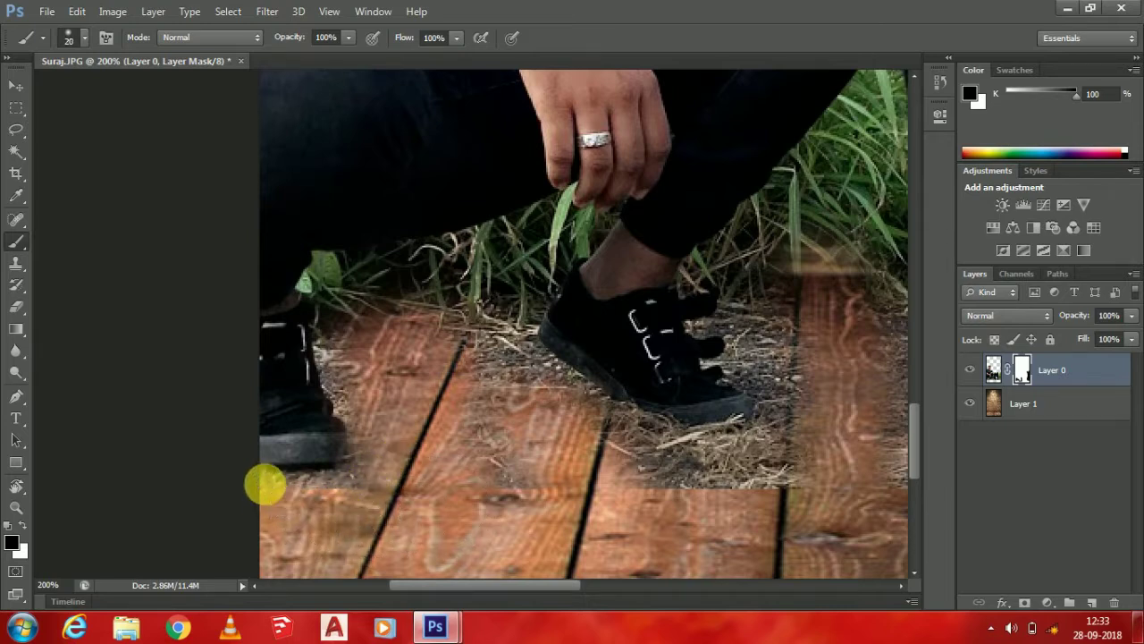
mouse_move(265, 486)
mouse_down()
mouse_move(328, 502)
mouse_move(280, 495)
mouse_move(350, 498)
mouse_move(327, 493)
mouse_move(406, 474)
mouse_move(514, 498)
mouse_move(548, 495)
mouse_move(514, 504)
mouse_move(497, 451)
mouse_move(514, 264)
mouse_move(455, 272)
mouse_move(462, 370)
mouse_move(485, 345)
mouse_move(572, 370)
mouse_move(547, 356)
mouse_up()
key([)
scroll(546, 338, down, 4)
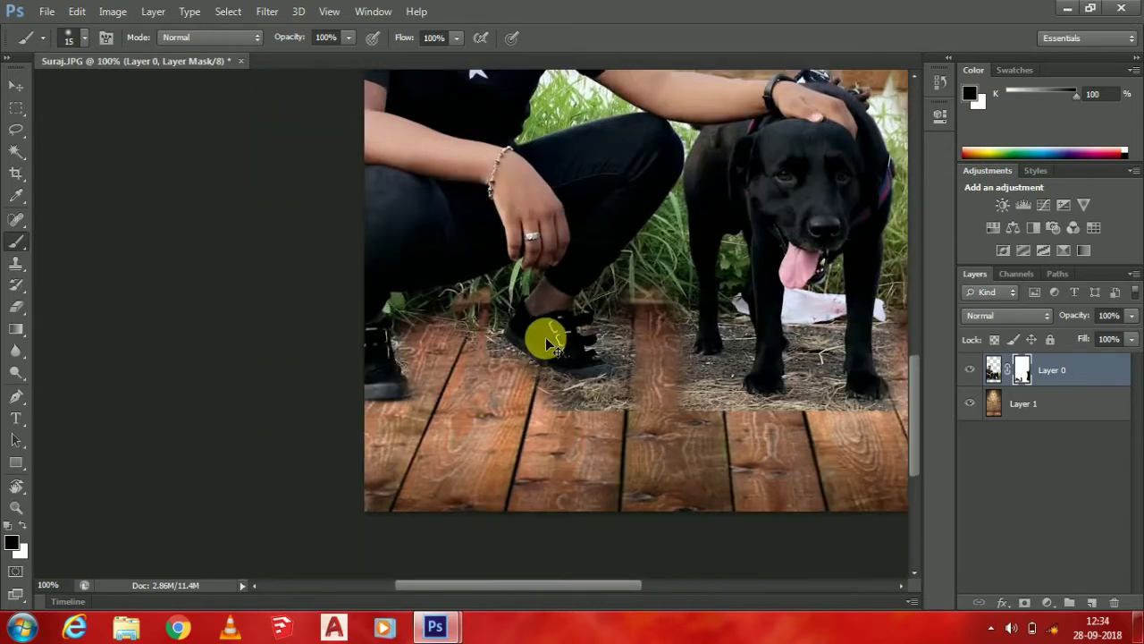
Step: Enlarge the brush to 500 px and paint black on the mask from outside the image edge over the dog's side
key(bracketright)
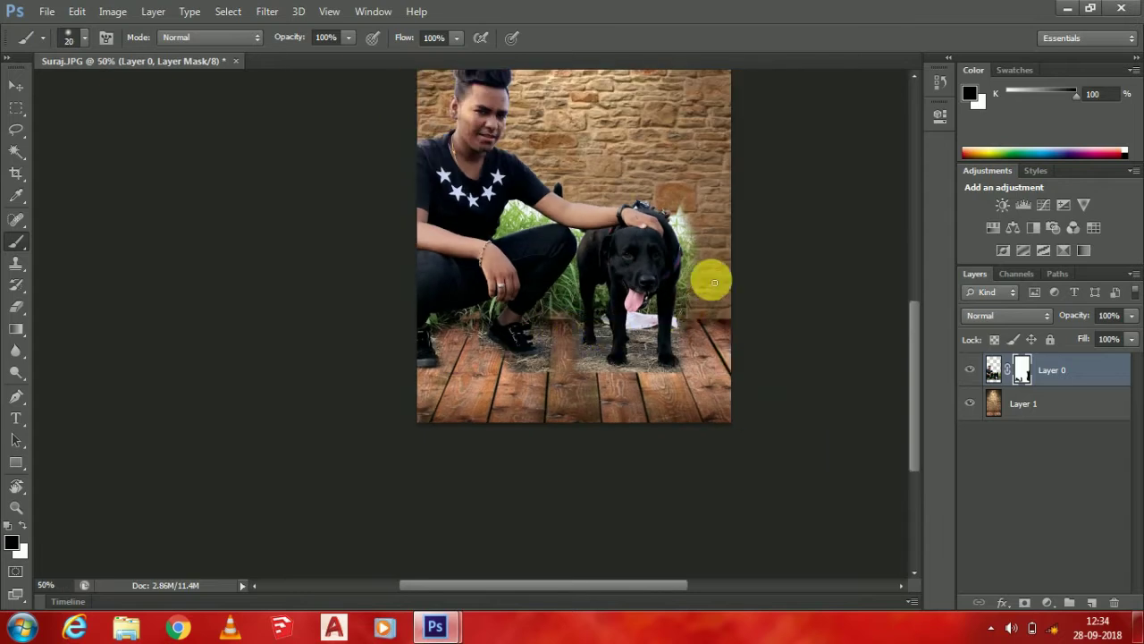
key(bracketright)
key(bracketright)
key(bracketright)
key(bracketright)
key(bracketright)
key(bracketright)
key(bracketright)
key(bracketright)
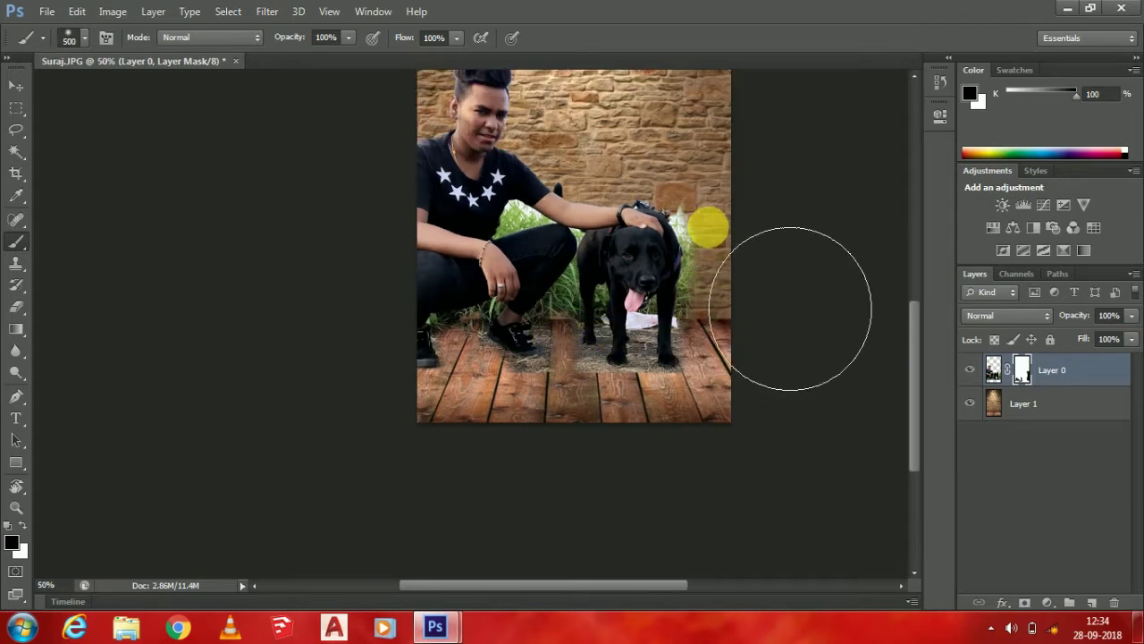
mouse_move(791, 308)
mouse_down()
mouse_move(835, 343)
mouse_move(829, 457)
mouse_up()
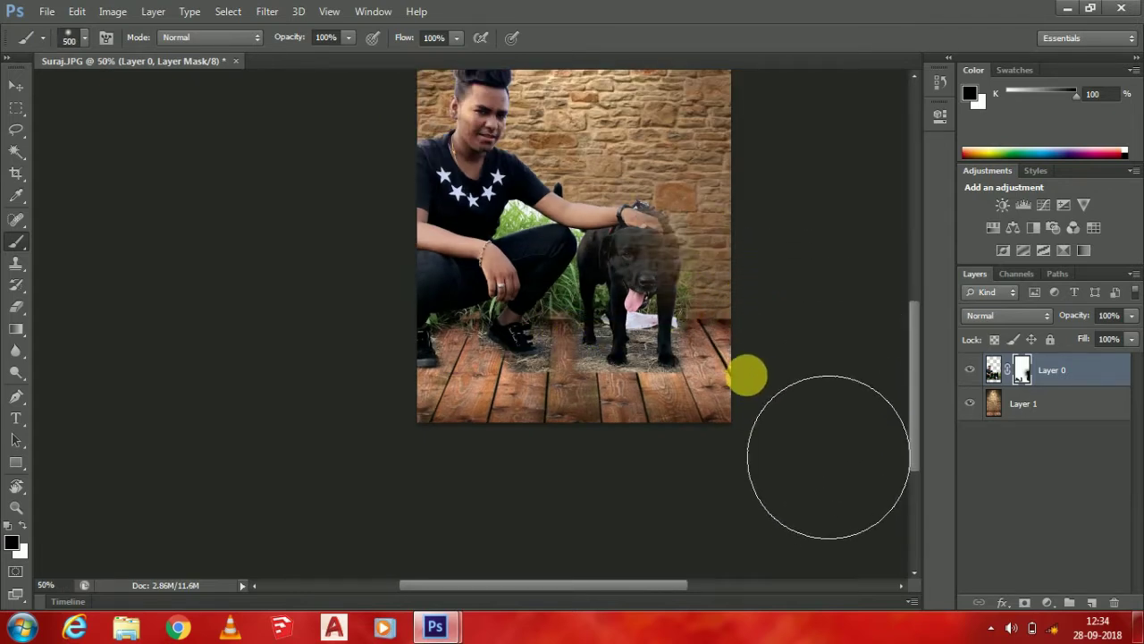
Step: Set the brush to 60 px with white as the foreground color and paint back the dog's face on the mask
key(bracketleft)
key(bracketleft)
key(bracketleft)
key(bracketleft)
key(bracketleft)
key(bracketleft)
key(bracketleft)
key(bracketleft)
key(bracketleft)
key(bracketleft)
key(bracketleft)
key(bracketleft)
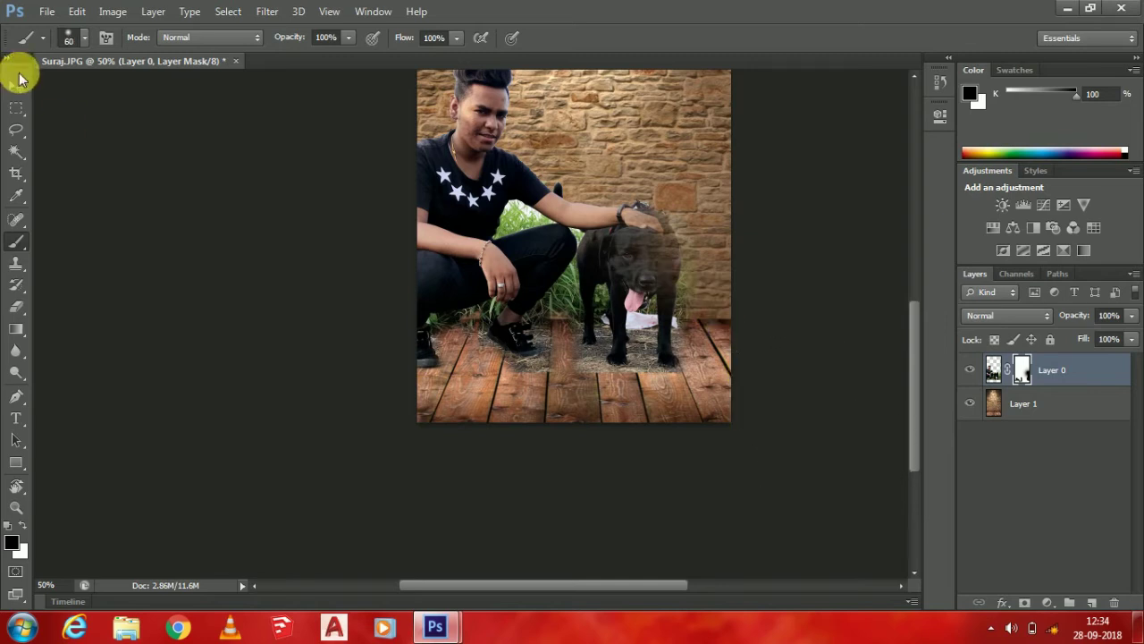
click(18, 87)
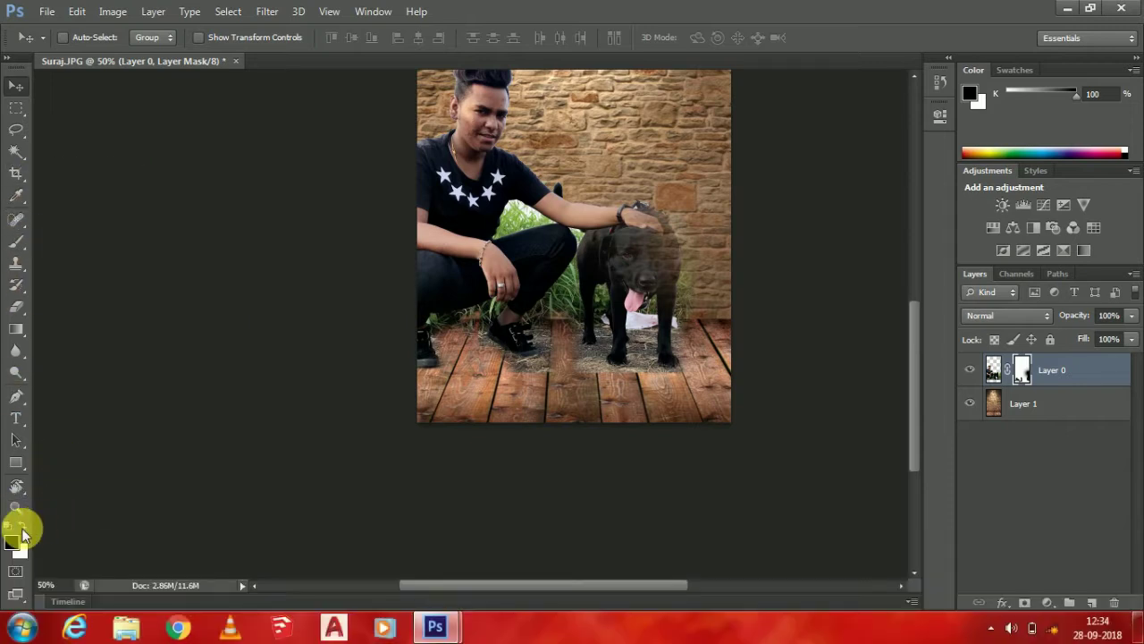
click(18, 243)
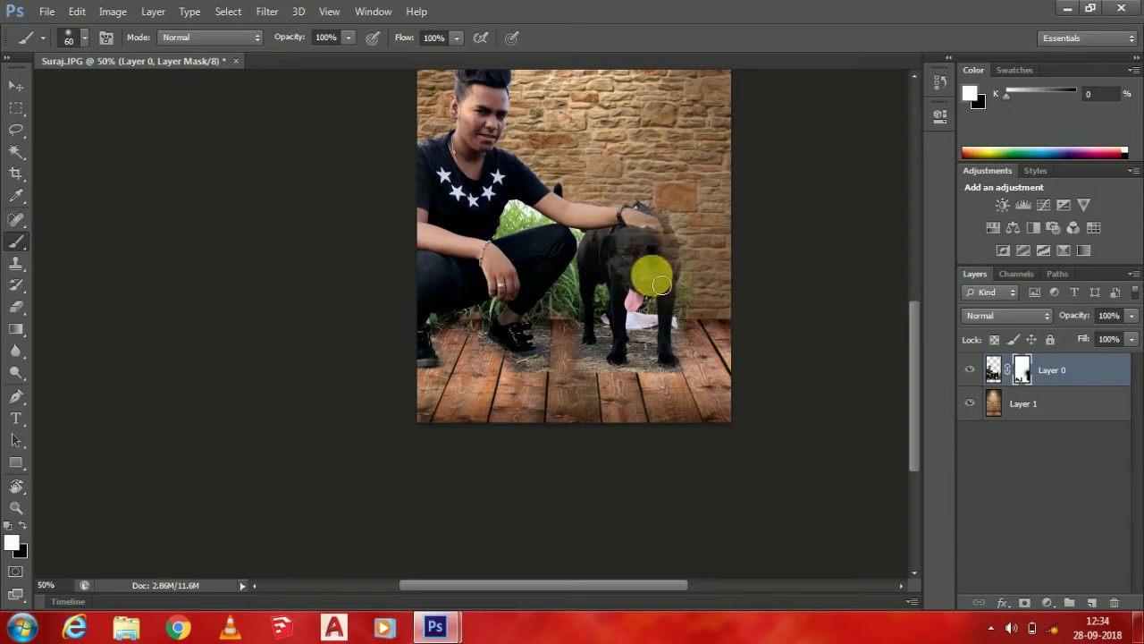
drag(662, 284, 640, 263)
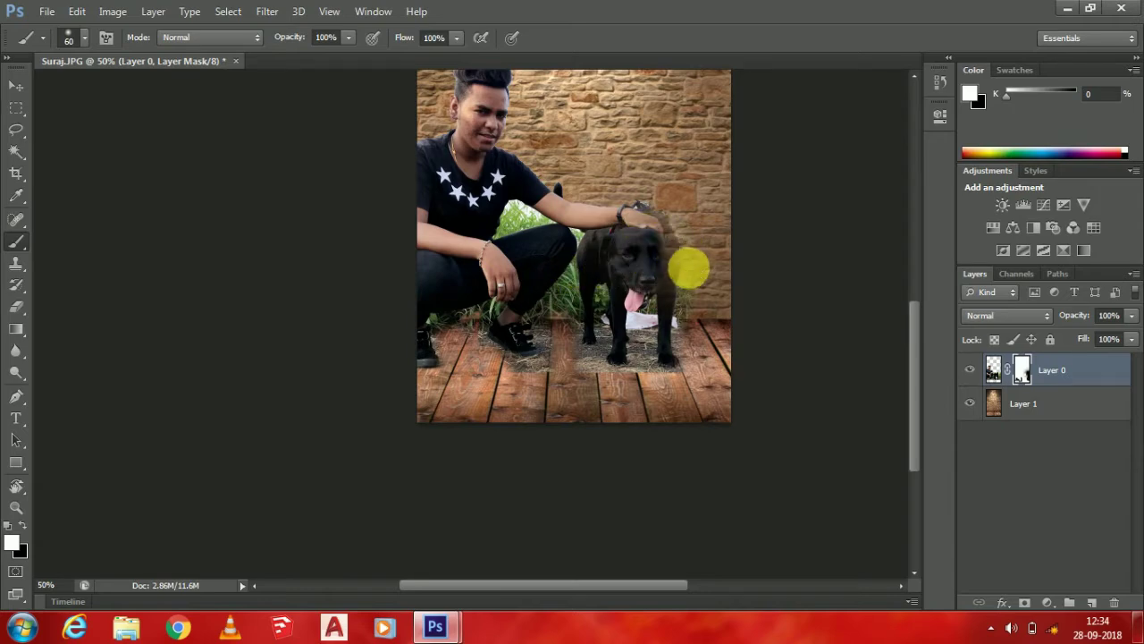
Step: Paint white on the mask to restore the dog's head, neck, collar and the man's hand
key(ctrl+plus)
key(ctrl+plus)
key(ctrl+plus)
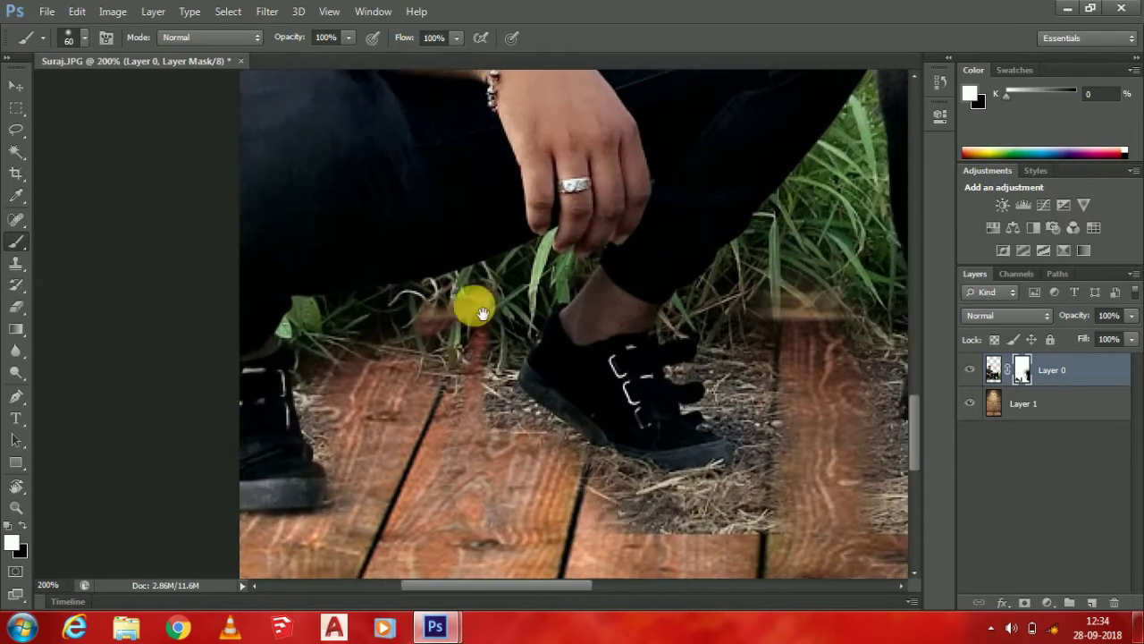
drag(476, 306, 66, 448)
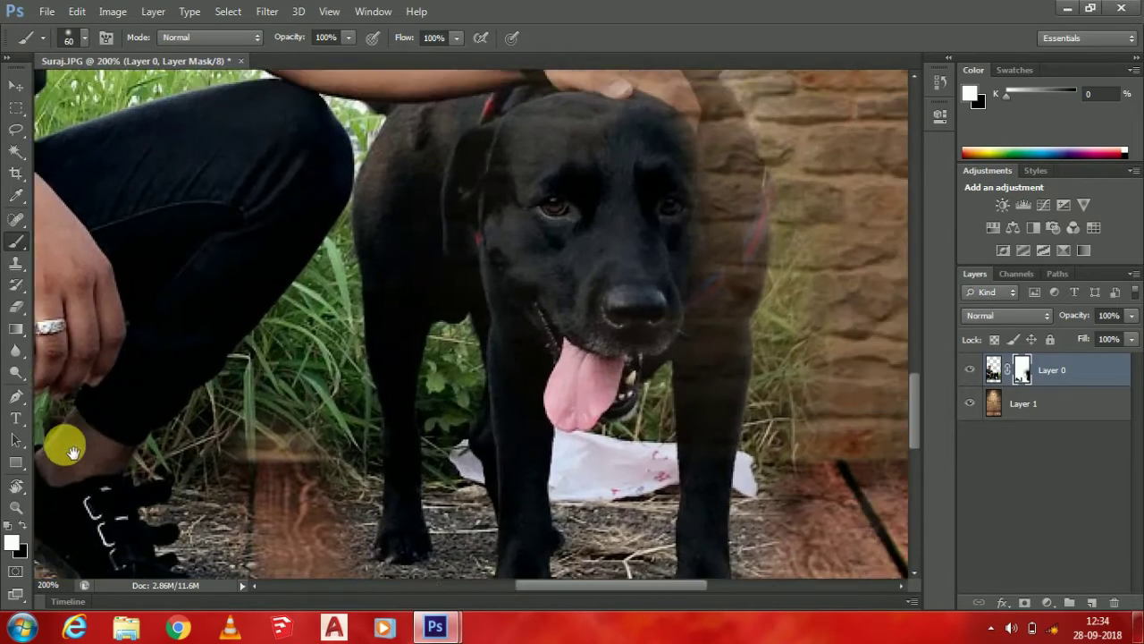
drag(645, 220, 638, 305)
drag(677, 344, 656, 358)
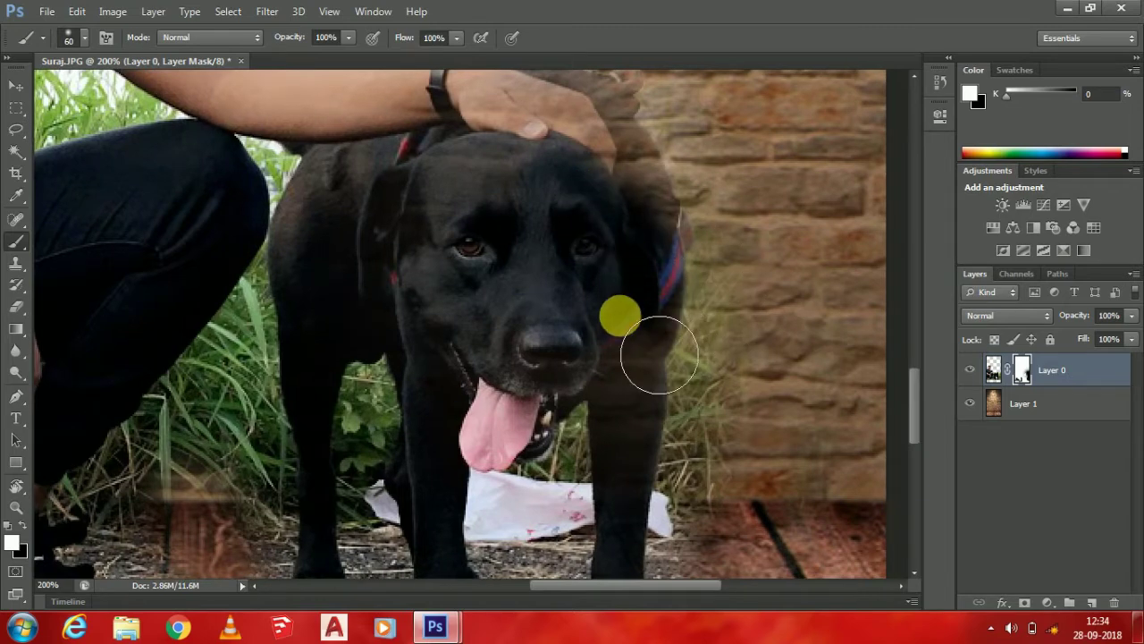
drag(560, 210, 468, 383)
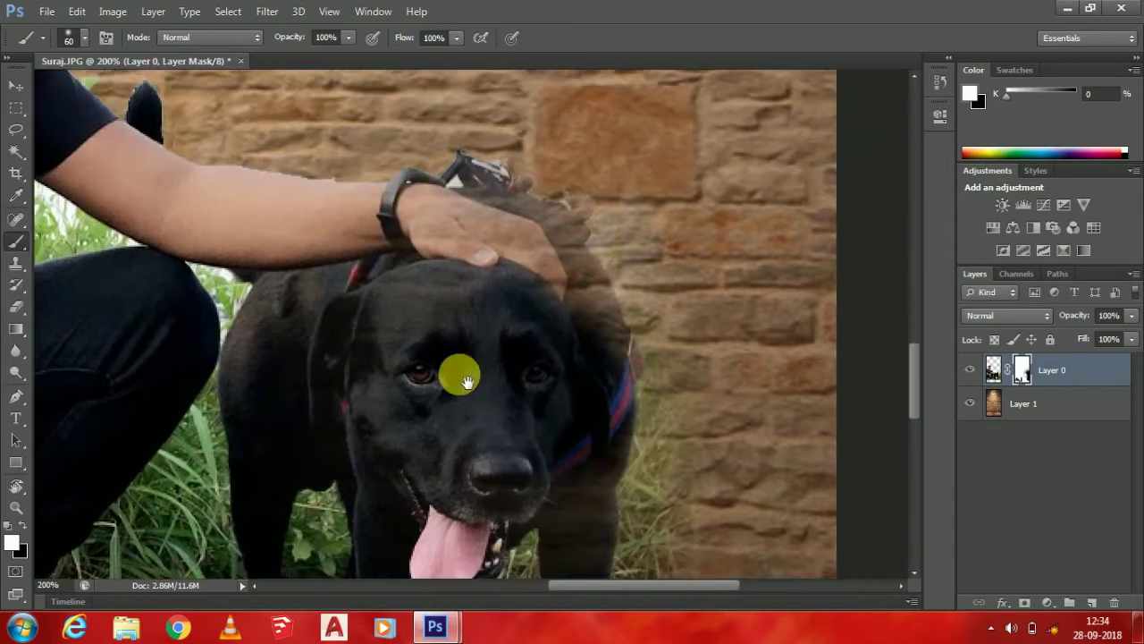
mouse_move(487, 309)
mouse_down()
mouse_move(554, 357)
mouse_move(558, 346)
mouse_move(471, 376)
mouse_up()
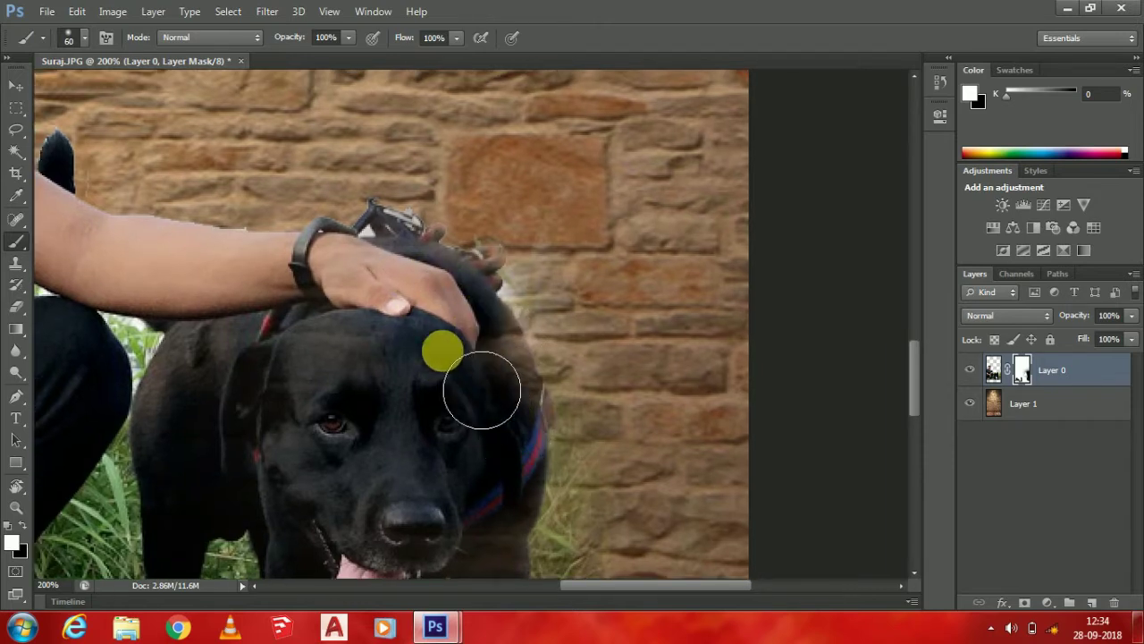
Step: Restore the dog's harness and upper back with a small white brush, touching up the edge beside the man's wrist with a 3 px black brush
click(14, 152)
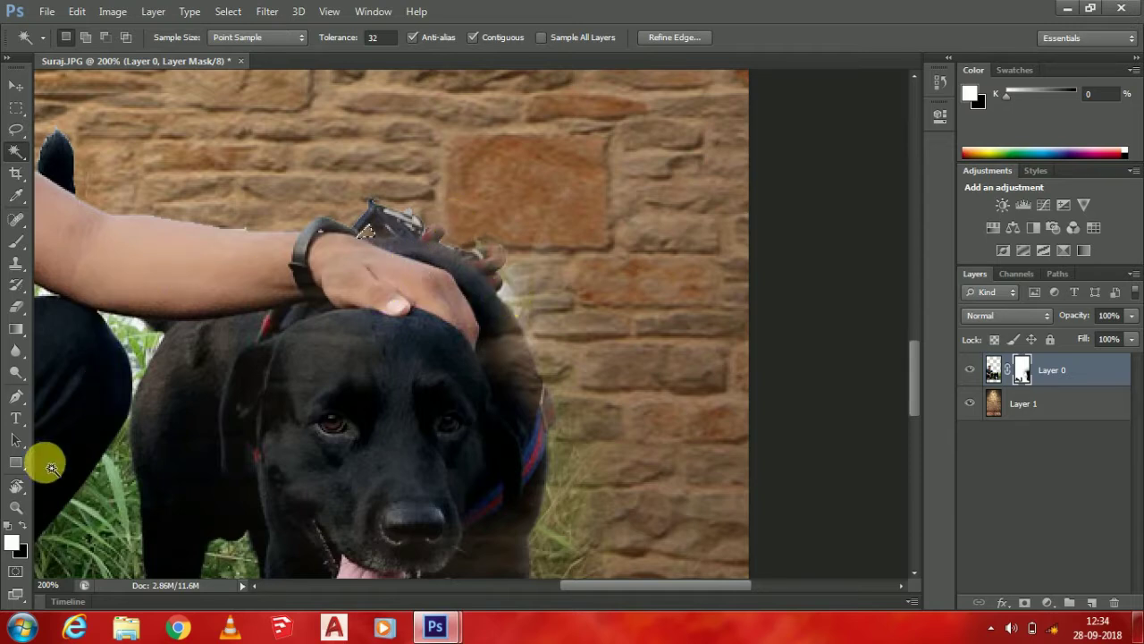
click(16, 241)
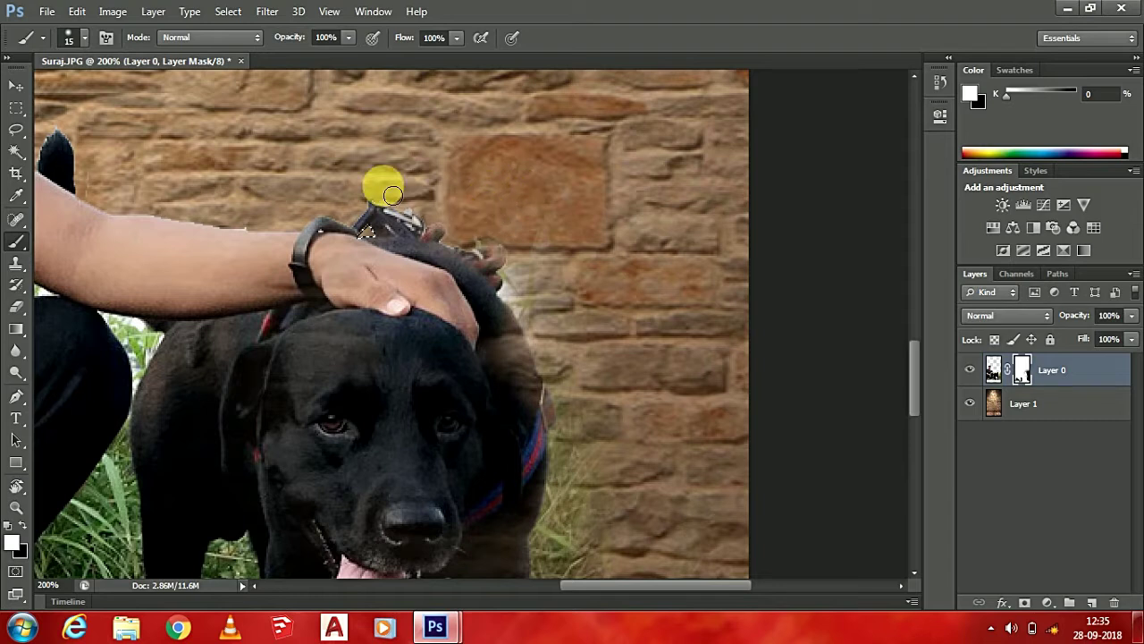
key(x)
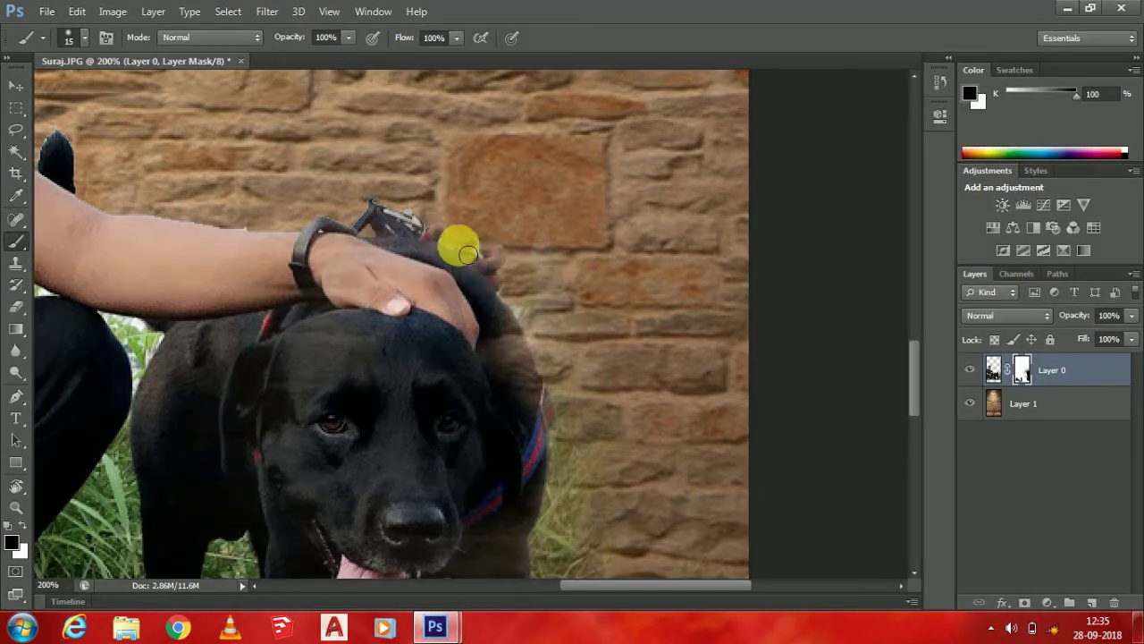
key(z)
key(b)
key(x)
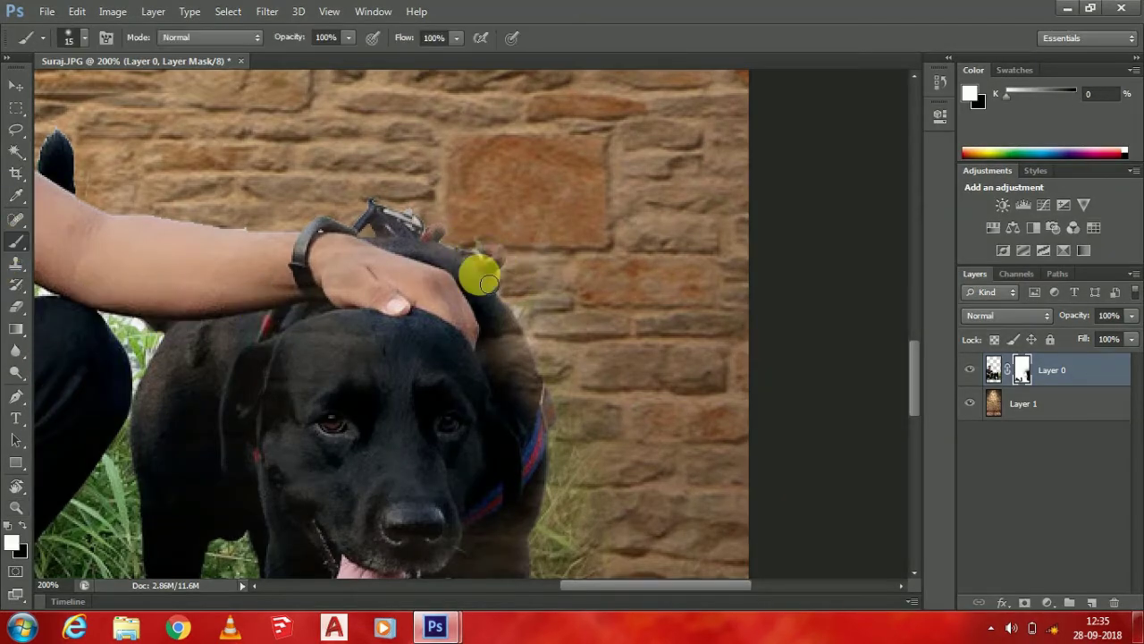
mouse_move(364, 257)
mouse_down()
mouse_move(458, 307)
mouse_move(484, 352)
mouse_move(528, 366)
mouse_move(493, 303)
mouse_move(503, 267)
mouse_move(469, 264)
mouse_move(482, 309)
mouse_move(439, 246)
mouse_move(414, 267)
mouse_move(401, 232)
mouse_move(339, 245)
mouse_move(397, 257)
mouse_move(388, 223)
mouse_move(413, 241)
mouse_up()
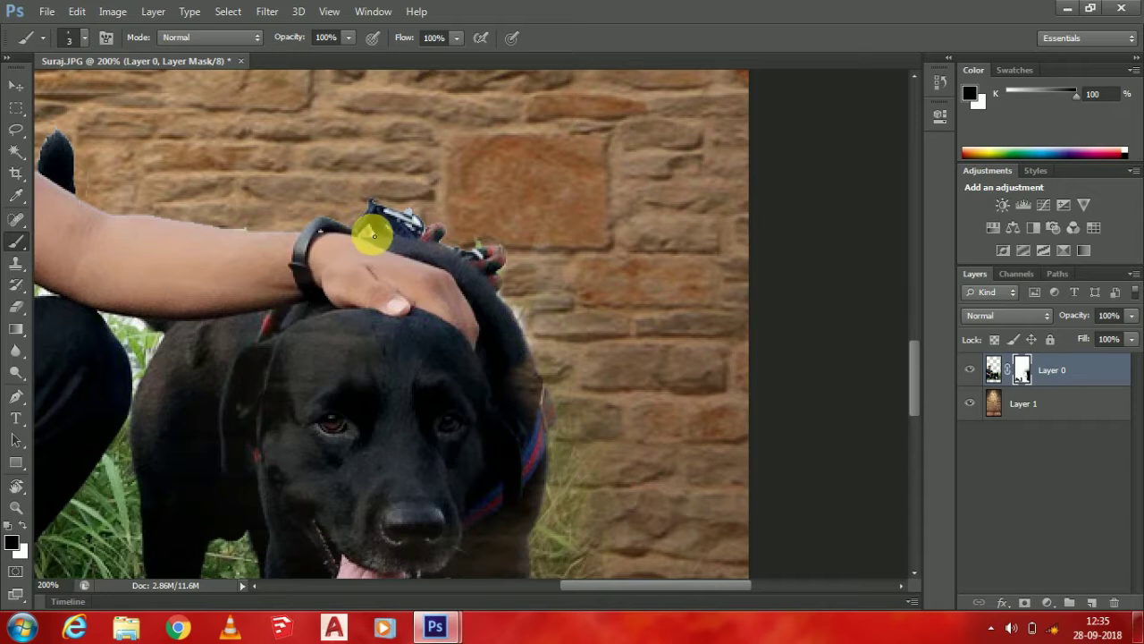
drag(377, 241, 397, 247)
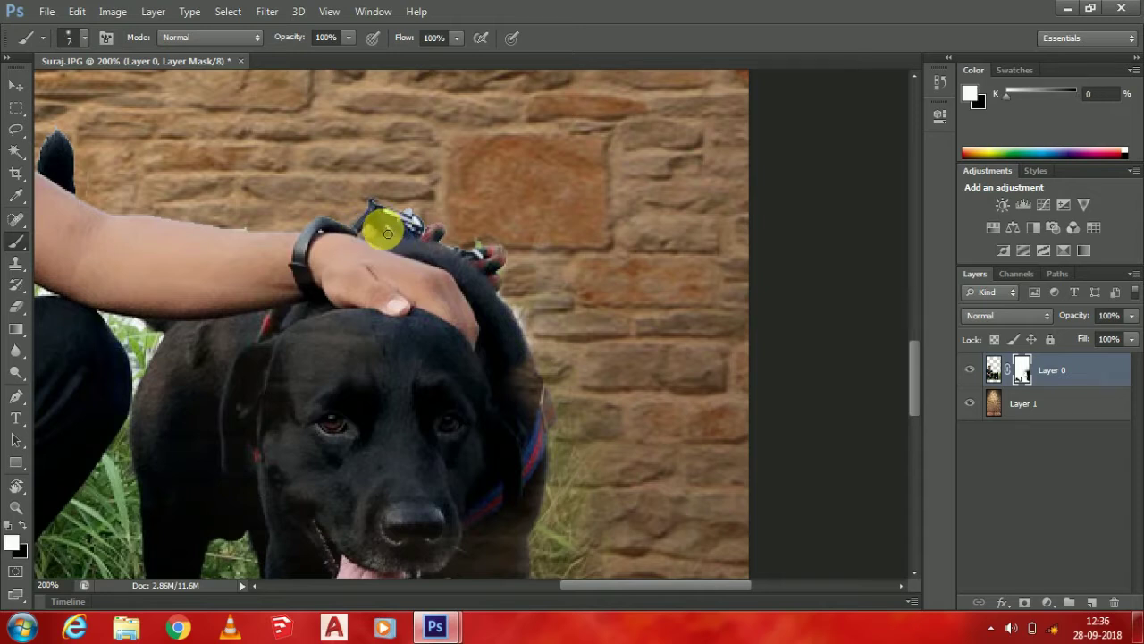
Step: Mask out the grass in the gap between the man's knee, forearm and the dog's body with a 3 px black brush
scroll(393, 224, down, 1)
key(x)
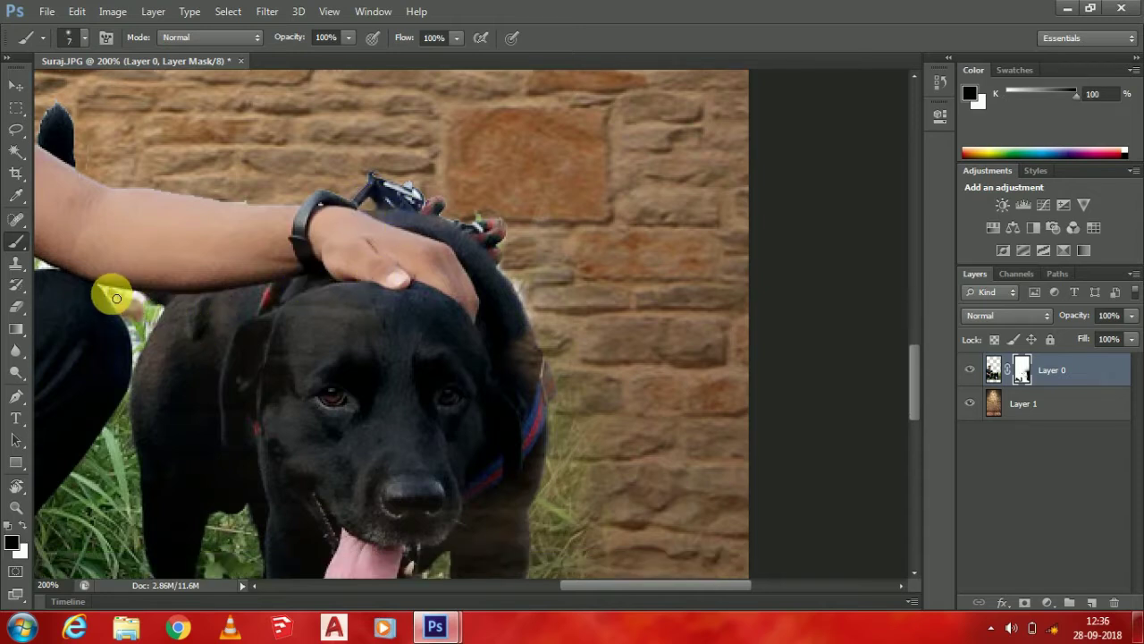
drag(107, 292, 136, 355)
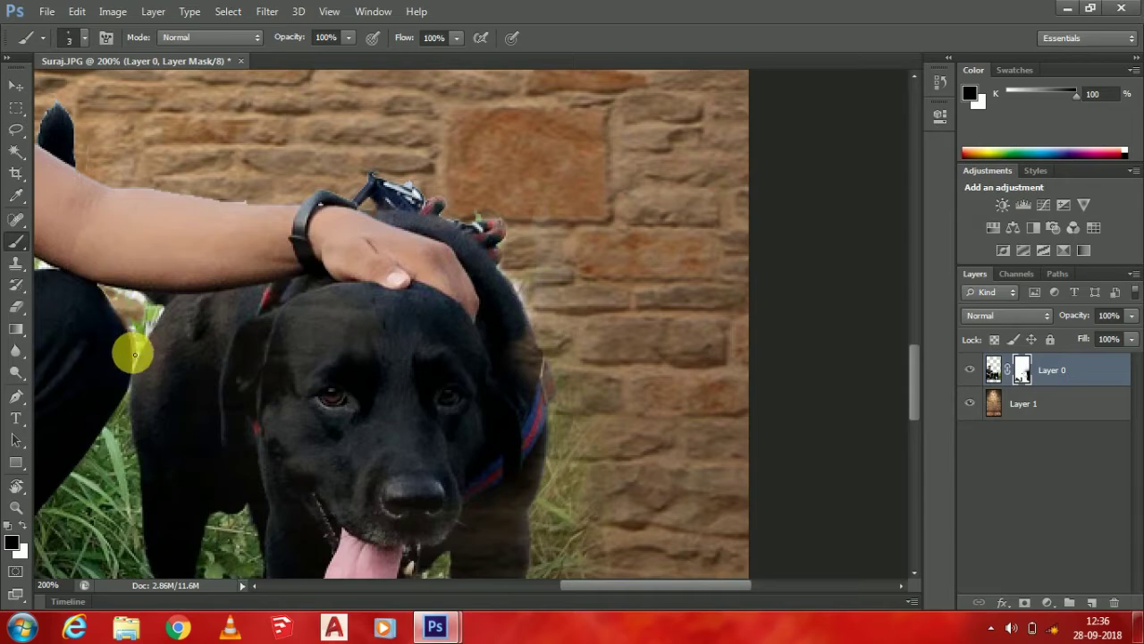
scroll(158, 306, up, 2)
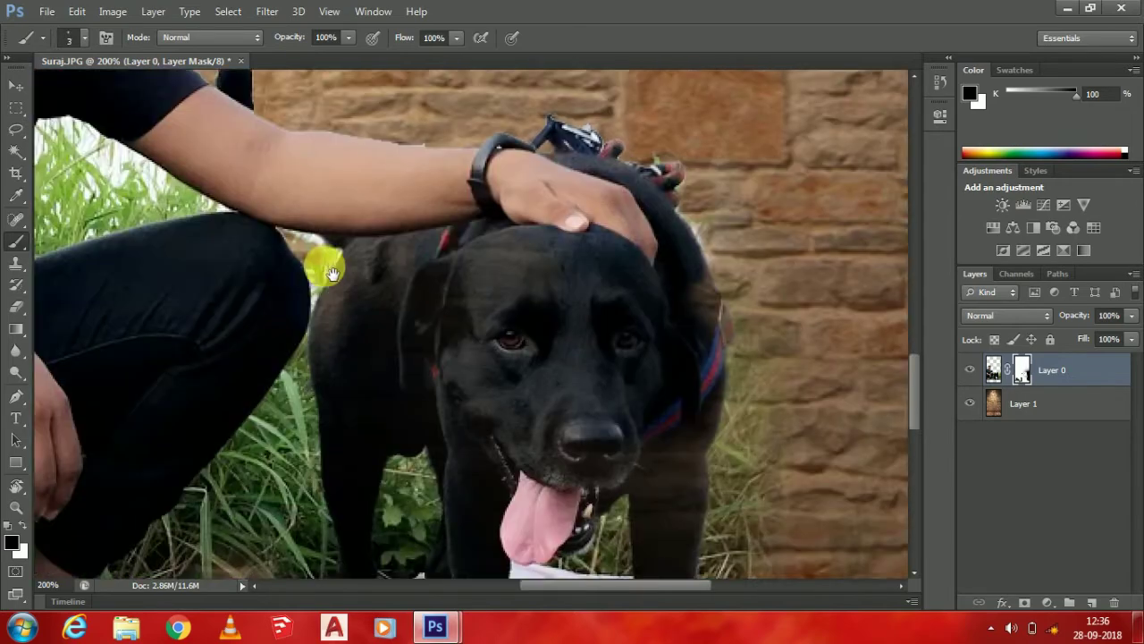
scroll(260, 226, up, 1)
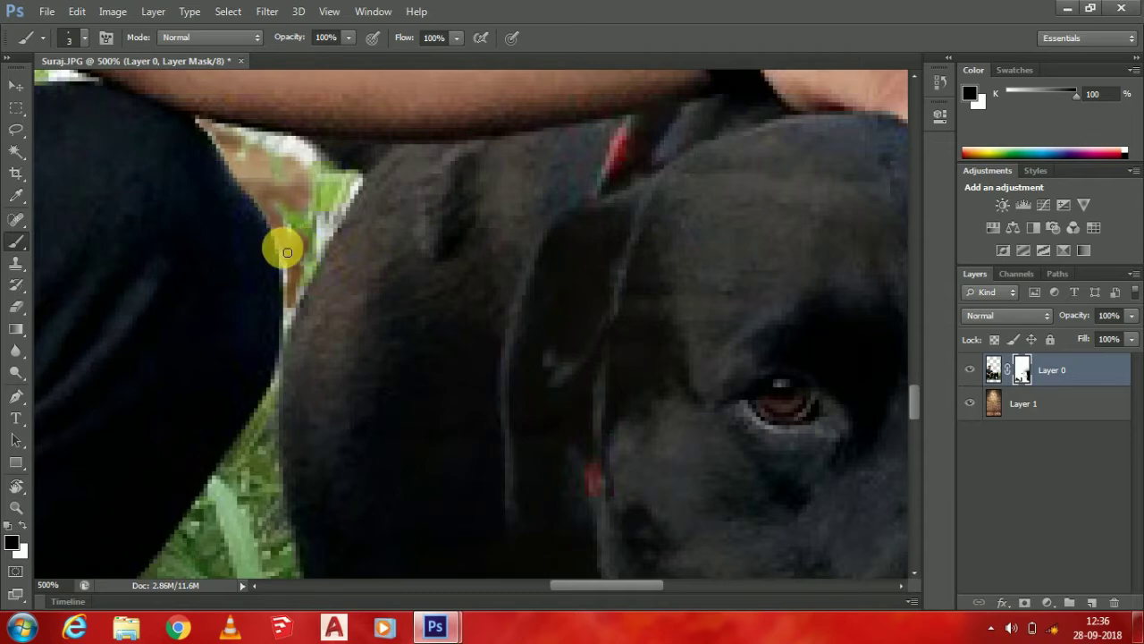
mouse_move(291, 323)
mouse_down()
mouse_move(330, 243)
mouse_move(307, 279)
mouse_move(289, 213)
mouse_move(385, 269)
mouse_up()
mouse_move(321, 219)
mouse_down()
mouse_move(272, 197)
mouse_move(349, 221)
mouse_move(372, 245)
mouse_move(320, 239)
mouse_move(333, 277)
mouse_move(323, 232)
mouse_move(361, 261)
mouse_up()
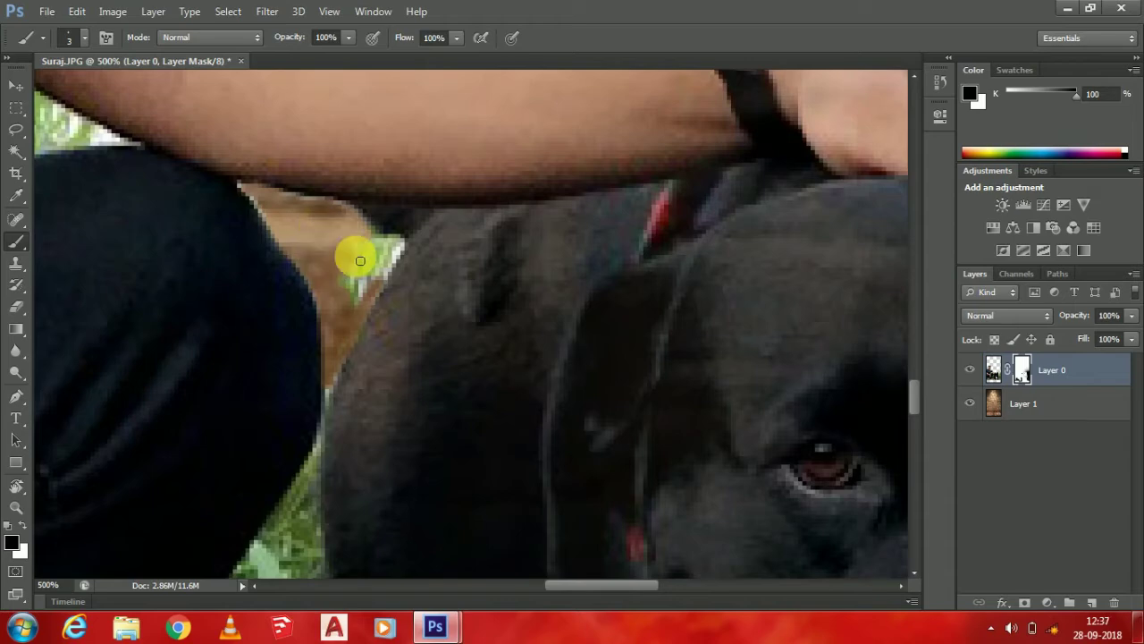
drag(365, 301, 399, 251)
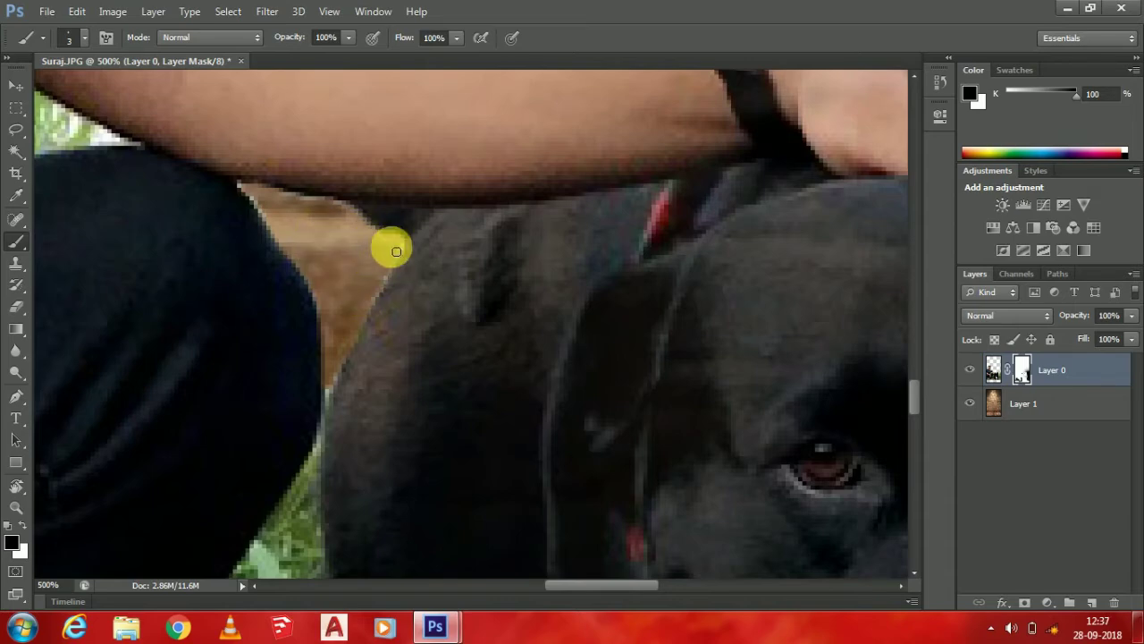
Step: Enlarge the brush and mask out part of the grass and ground between the man's lower leg and the dog
key(ctrl+minus)
key(ctrl+minus)
key(ctrl+minus)
key(ctrl+minus)
key(ctrl+minus)
key(ctrl+minus)
drag(424, 365, 407, 321)
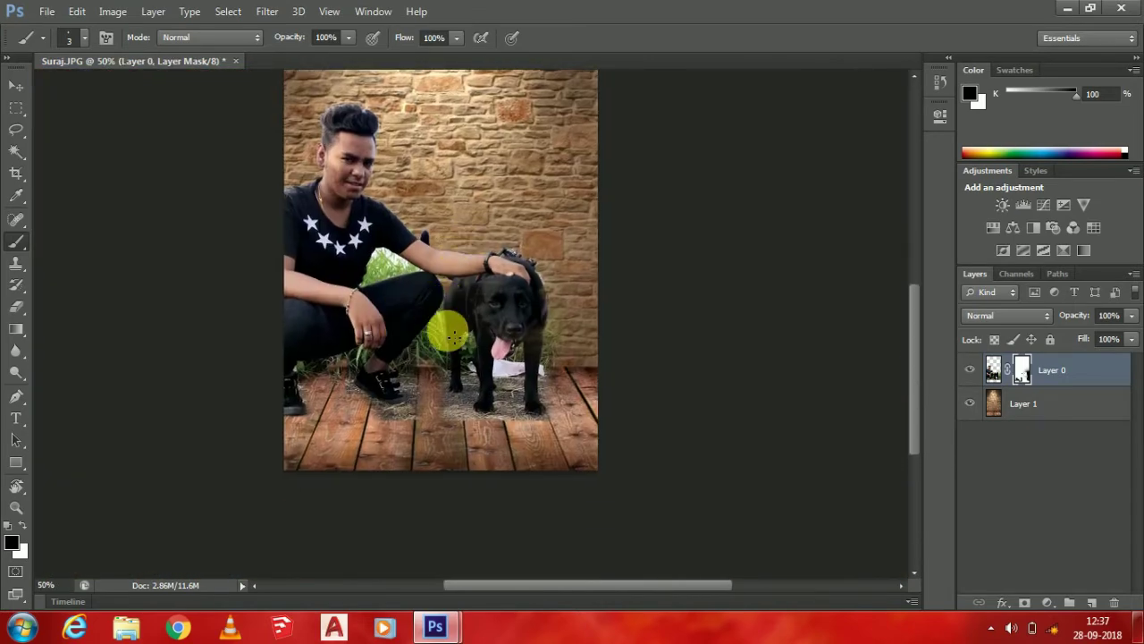
key(ctrl+plus)
key(ctrl+plus)
key(ctrl+plus)
scroll(385, 385, down, 2)
key(bracketright)
key(bracketright)
key(bracketright)
key(bracketright)
key(bracketright)
key(bracketright)
key(bracketright)
key(bracketright)
key(bracketright)
key(bracketright)
key(bracketright)
key(bracketright)
key(bracketright)
drag(268, 403, 334, 292)
drag(210, 517, 380, 334)
Step: Reduce the brush to 15 px and mask out the ground by the man's shoe and a strip between the dog's front legs
key(bracketleft)
key(bracketleft)
key(bracketleft)
key(bracketleft)
key(bracketleft)
key(bracketleft)
key(bracketleft)
key(bracketleft)
key(bracketleft)
mouse_move(314, 440)
mouse_down()
mouse_move(468, 423)
mouse_move(435, 297)
mouse_up()
drag(511, 432, 351, 460)
mouse_move(676, 313)
mouse_down()
mouse_move(681, 382)
mouse_move(653, 446)
mouse_up()
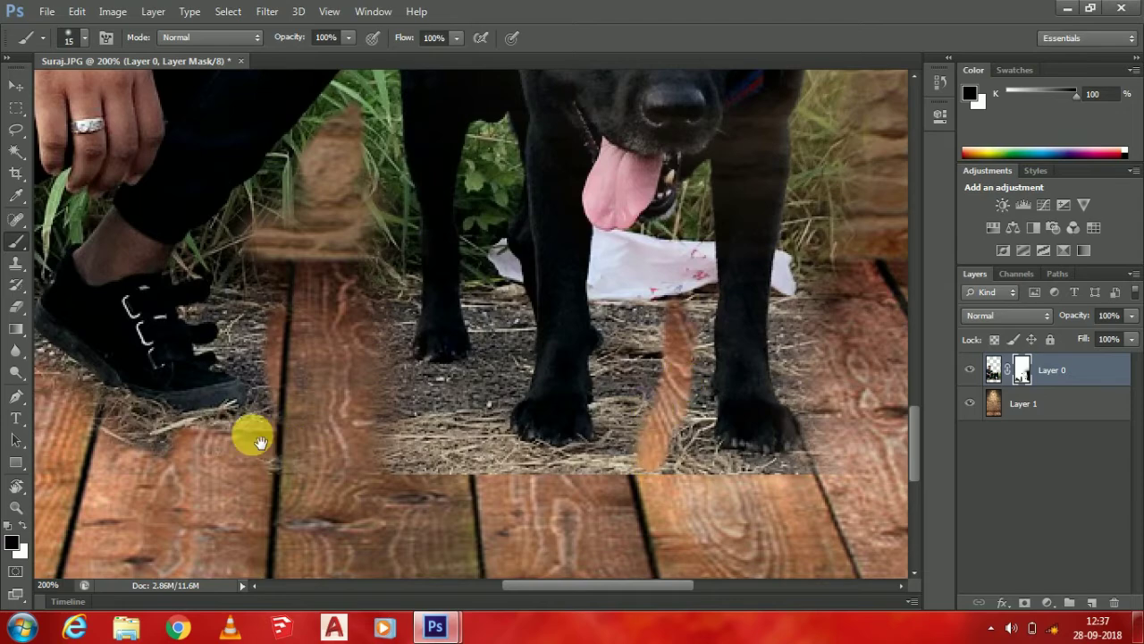
Step: Mask out the straw and ground beneath the man's raised shoe, reducing the brush to 5 px for the sole edge
drag(188, 411, 557, 423)
key(ctrl+plus)
mouse_move(535, 496)
mouse_down()
mouse_move(486, 393)
mouse_move(433, 387)
mouse_move(409, 335)
mouse_move(513, 394)
mouse_move(651, 398)
mouse_move(541, 394)
mouse_move(666, 341)
mouse_move(672, 318)
mouse_move(654, 223)
mouse_move(634, 280)
mouse_move(560, 257)
mouse_move(565, 271)
mouse_move(634, 289)
mouse_up()
key(bracketleft)
key(bracketleft)
key(bracketleft)
key(bracketleft)
key(bracketleft)
key(bracketleft)
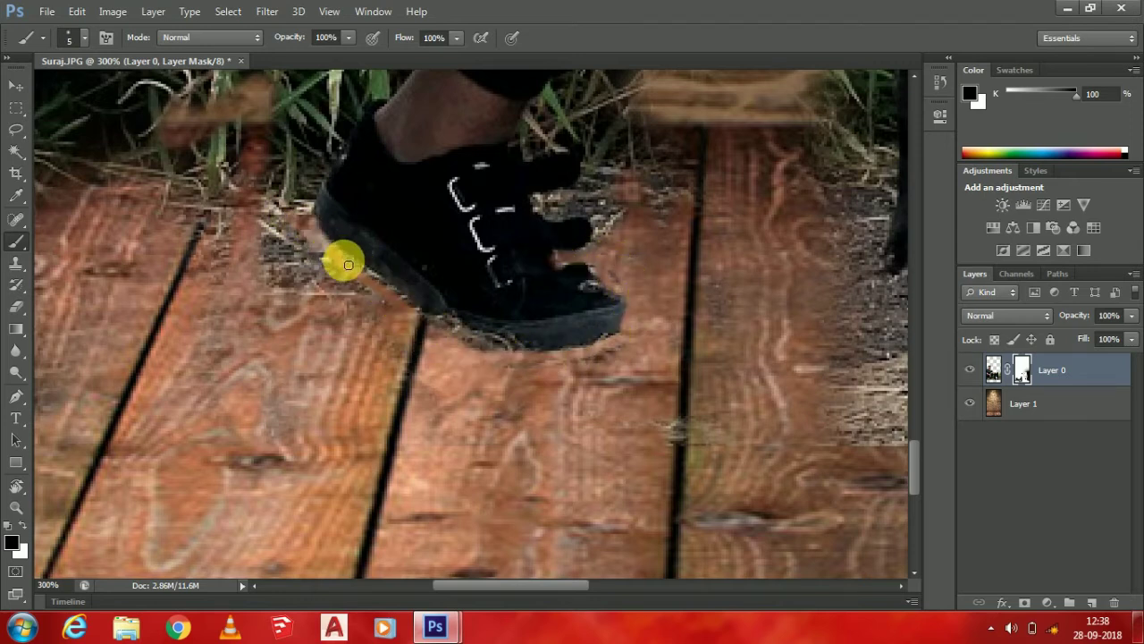
Step: Set the brush to 15 px and mask out the remaining ground behind the shoe's heel and along its sole
key(])
key(])
key(])
key(])
key(])
key(])
mouse_move(291, 286)
mouse_down()
mouse_move(304, 313)
mouse_move(319, 277)
mouse_move(358, 313)
mouse_up()
drag(367, 268, 424, 409)
mouse_move(264, 325)
mouse_down()
mouse_move(390, 236)
mouse_move(349, 338)
mouse_move(271, 207)
mouse_up()
drag(279, 162, 270, 215)
drag(416, 339, 425, 370)
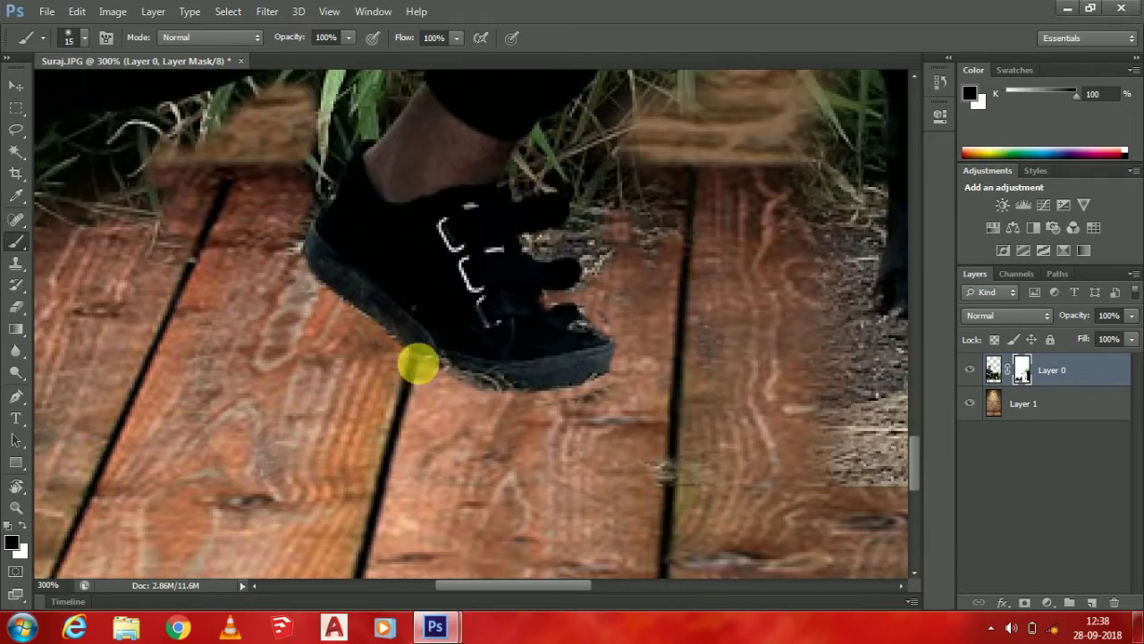
Step: Clone-stamp clean sole texture over the straw along the shoe's lower edge, using an 8 px stamp on Layer 0's image
key(])
key(ctrl+plus)
click(15, 262)
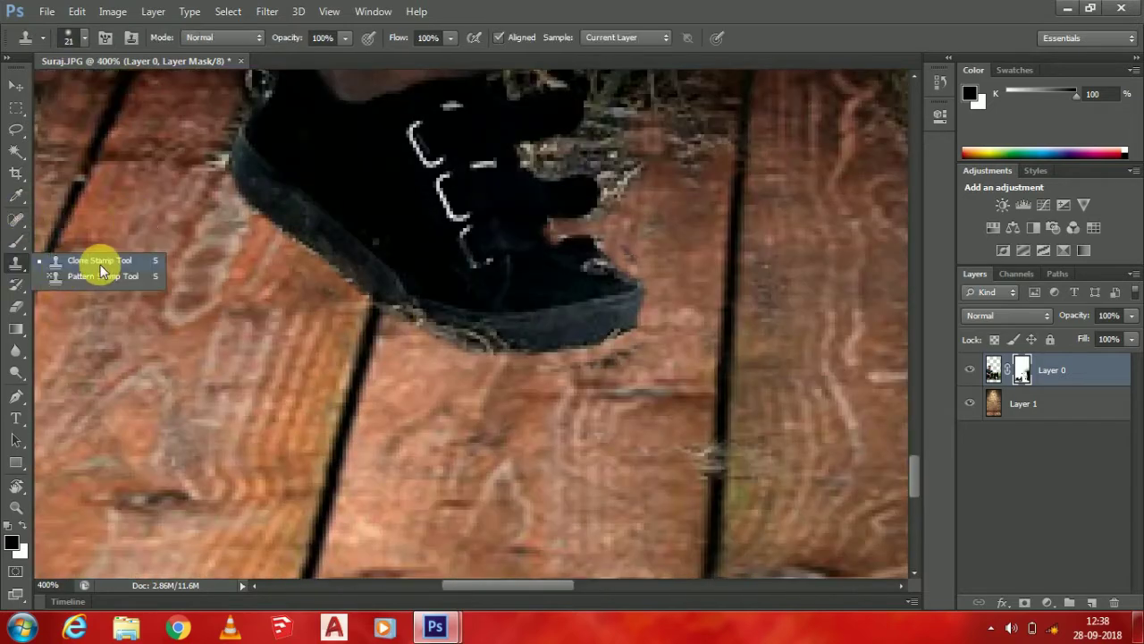
key(bracketleft)
key(bracketleft)
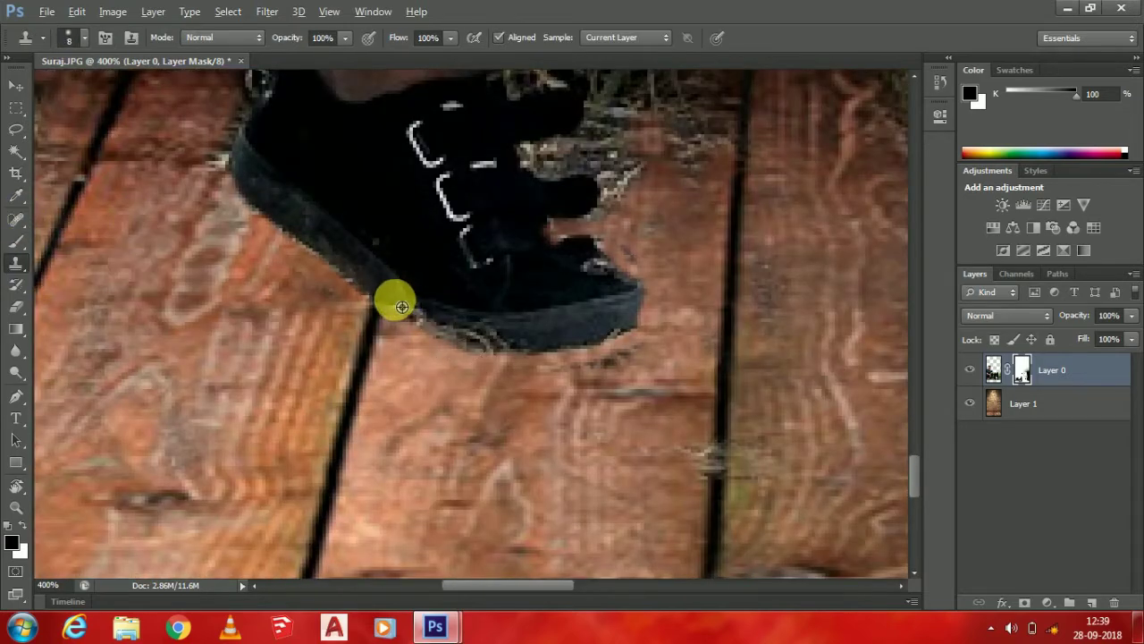
click(992, 369)
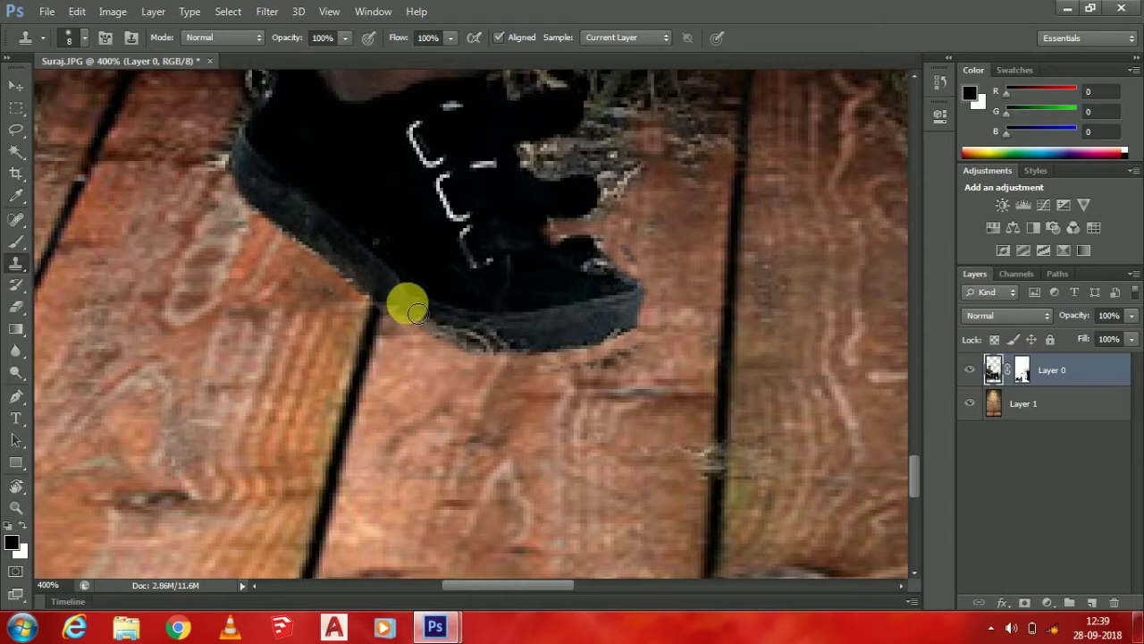
alt+click(462, 331)
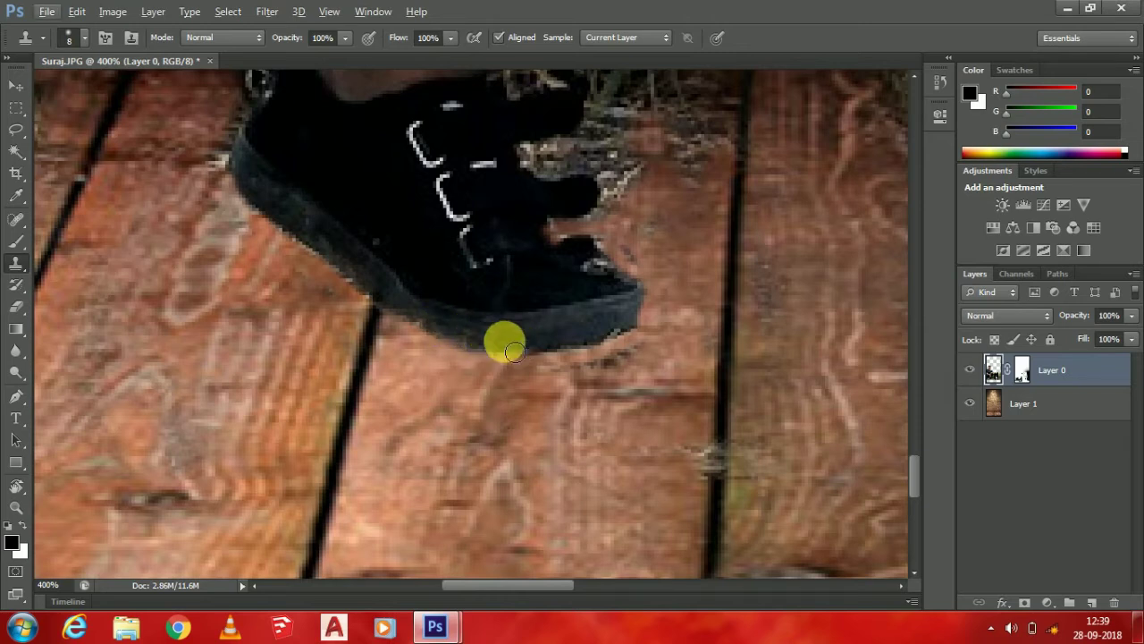
scroll(537, 324, right, 1)
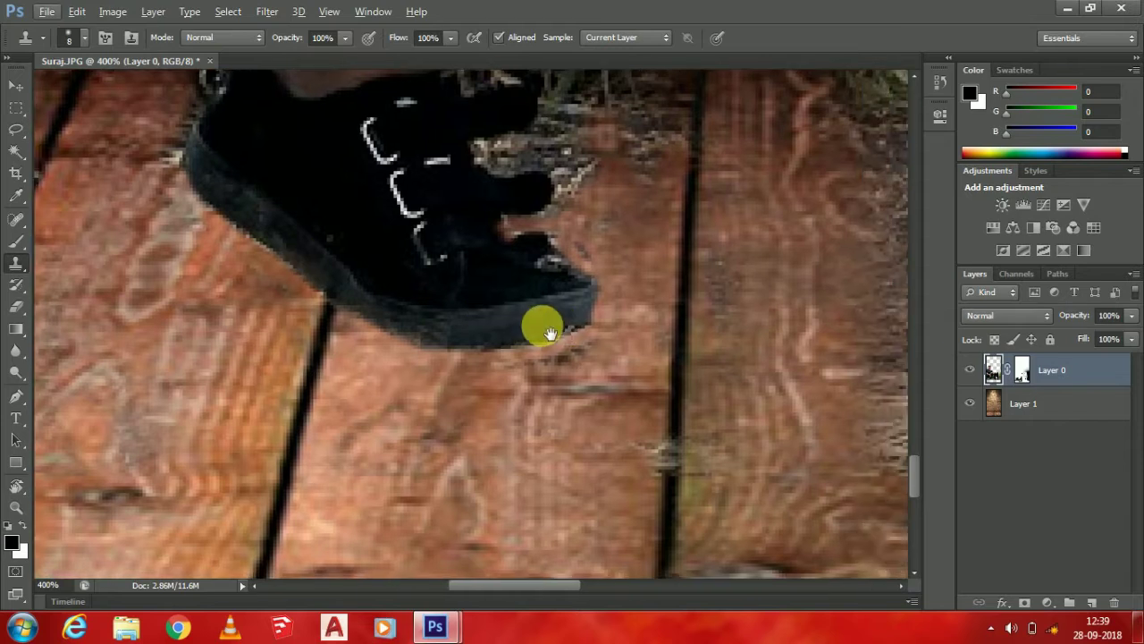
scroll(584, 317, up, 1)
scroll(583, 318, right, 1)
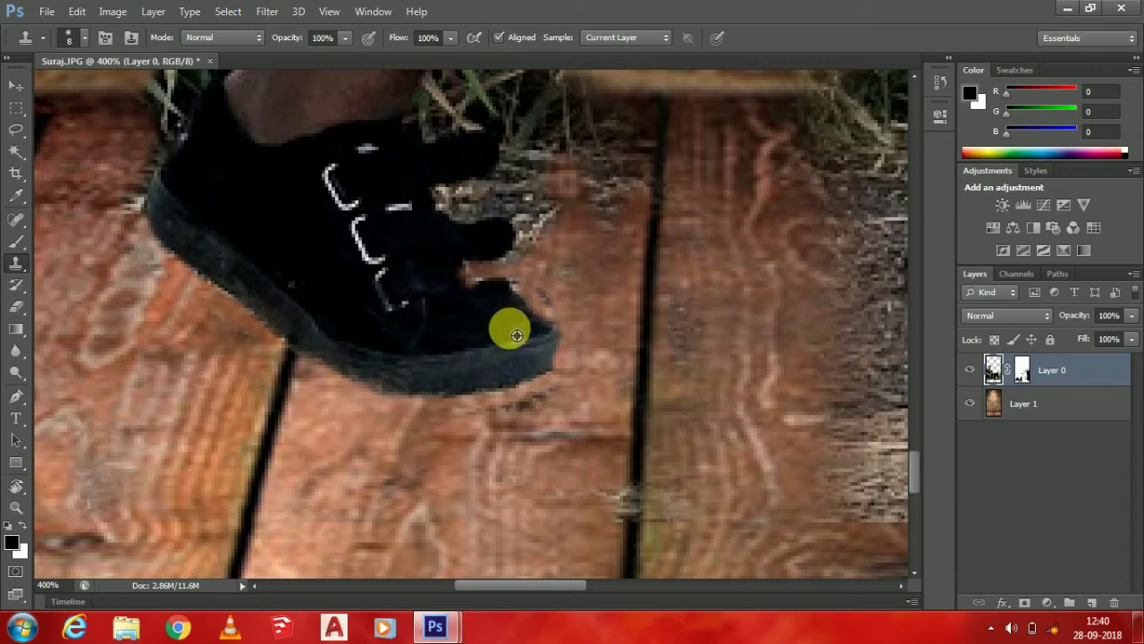
scroll(517, 318, up, 1)
scroll(518, 319, right, 1)
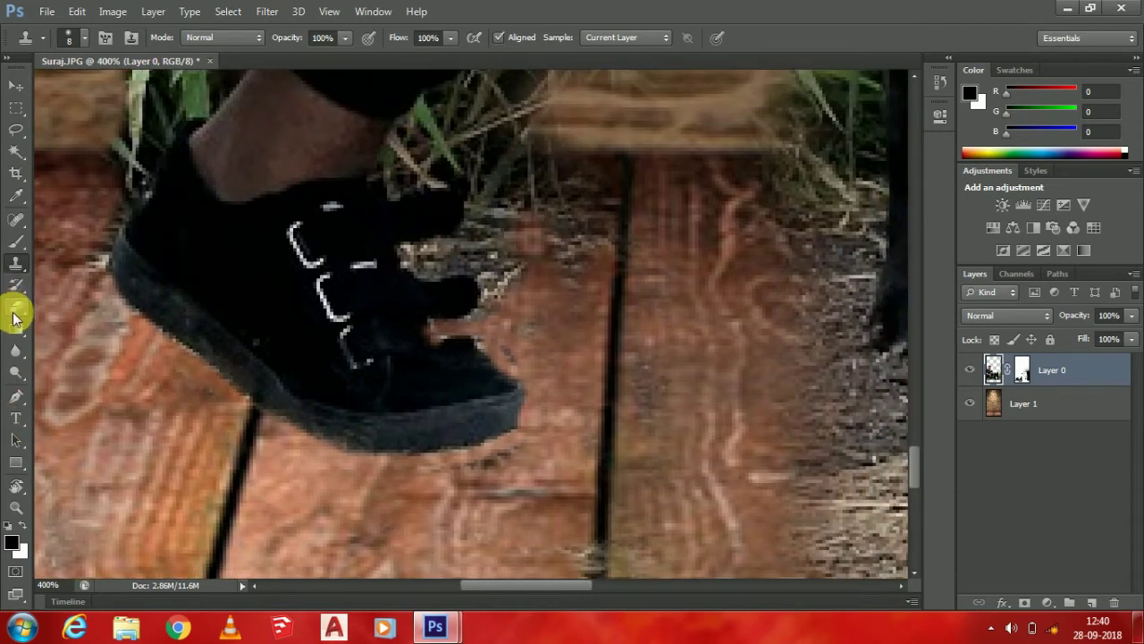
Step: On Layer 0's mask, brush out the straw beside the shoe straps and the stray patch on the plank gap with a 20 px brush
click(16, 241)
click(1022, 369)
mouse_move(442, 257)
mouse_down()
mouse_move(517, 302)
mouse_move(501, 289)
mouse_move(488, 335)
mouse_move(522, 348)
mouse_move(490, 341)
mouse_up()
scroll(558, 439, down, 2)
key(bracketright)
key(bracketright)
drag(591, 474, 617, 460)
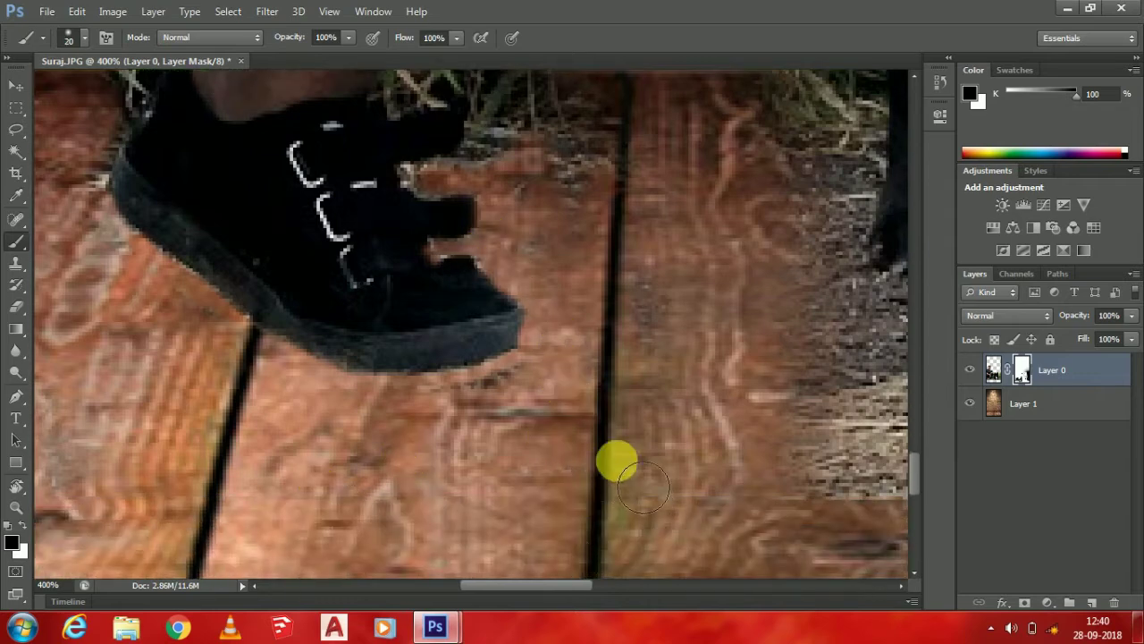
Step: Enlarge the brush to 90 px and mask out the ground below and beside the dog's front paw
scroll(626, 412, right, 5)
key(bracketright)
key(bracketright)
key(bracketright)
key(bracketright)
key(bracketright)
key(bracketright)
key(bracketright)
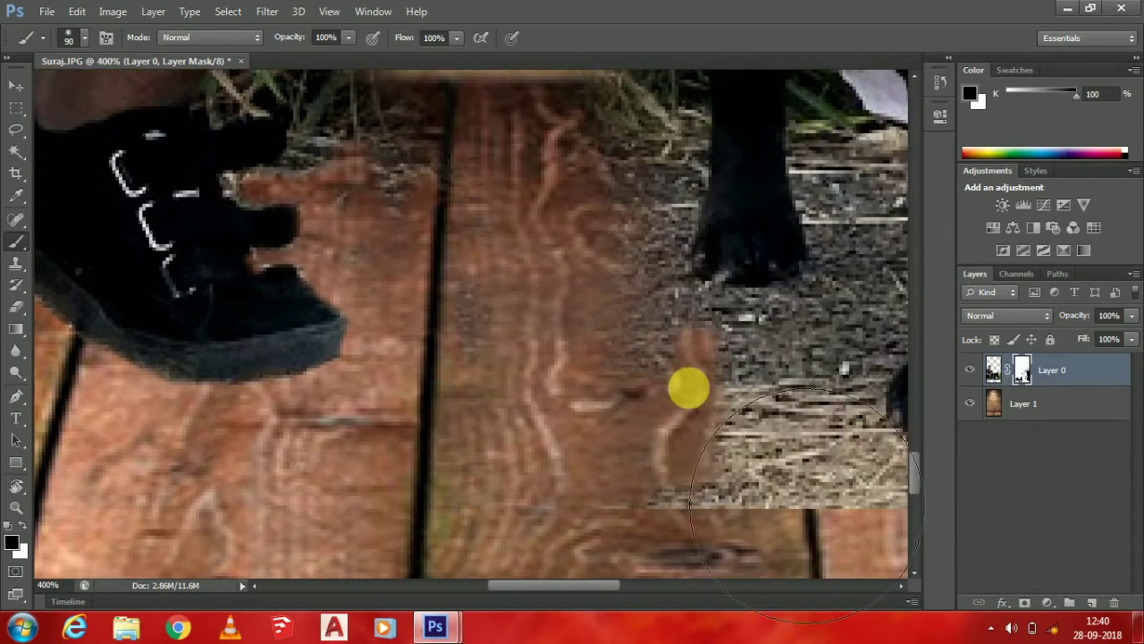
Step: Reduce the brush to 10 px and switch the foreground to white to touch up the edge of the dog's front paw
key(bracketleft)
key(bracketleft)
key(bracketleft)
key(bracketleft)
key(bracketleft)
key(bracketleft)
key(bracketleft)
key(bracketleft)
key(bracketleft)
key(bracketleft)
key(bracketleft)
key(bracketleft)
key(x)
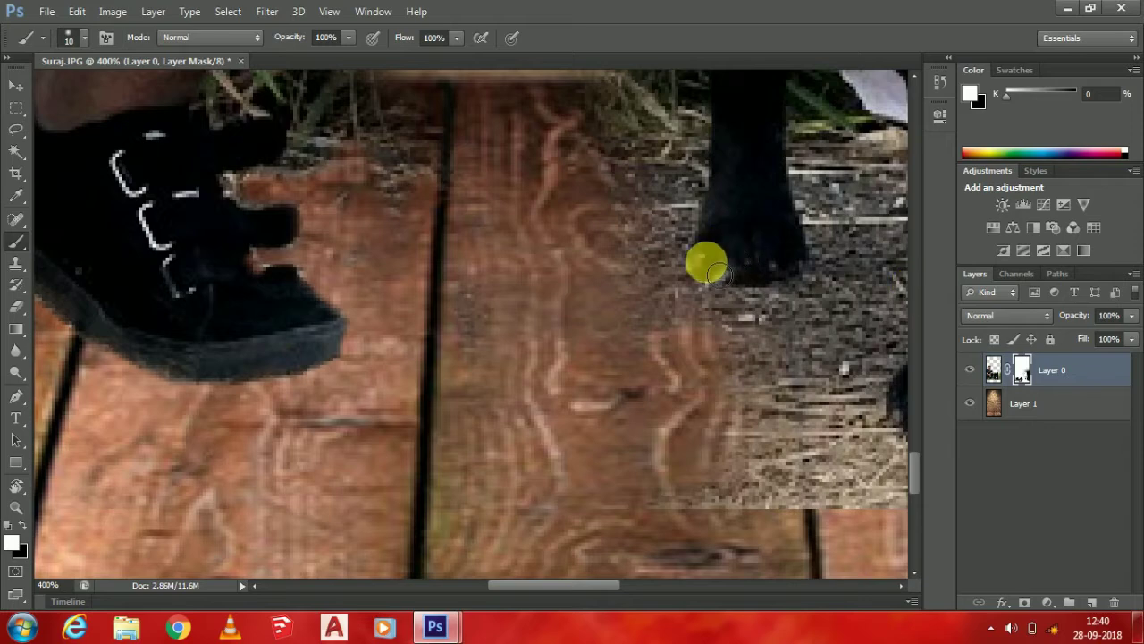
Step: Switch back to black and mask out the grass and ground around the ankle and upper shoe straps with a 10 px brush
scroll(688, 340, up, 5)
scroll(680, 403, left, 3)
key(x)
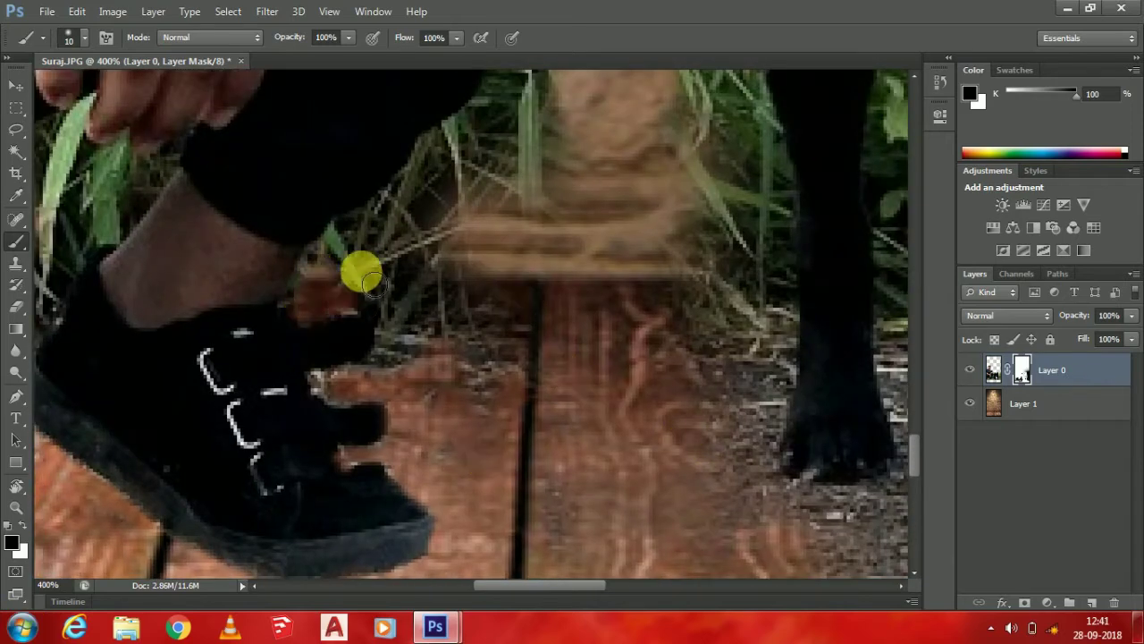
scroll(362, 277, up, 2)
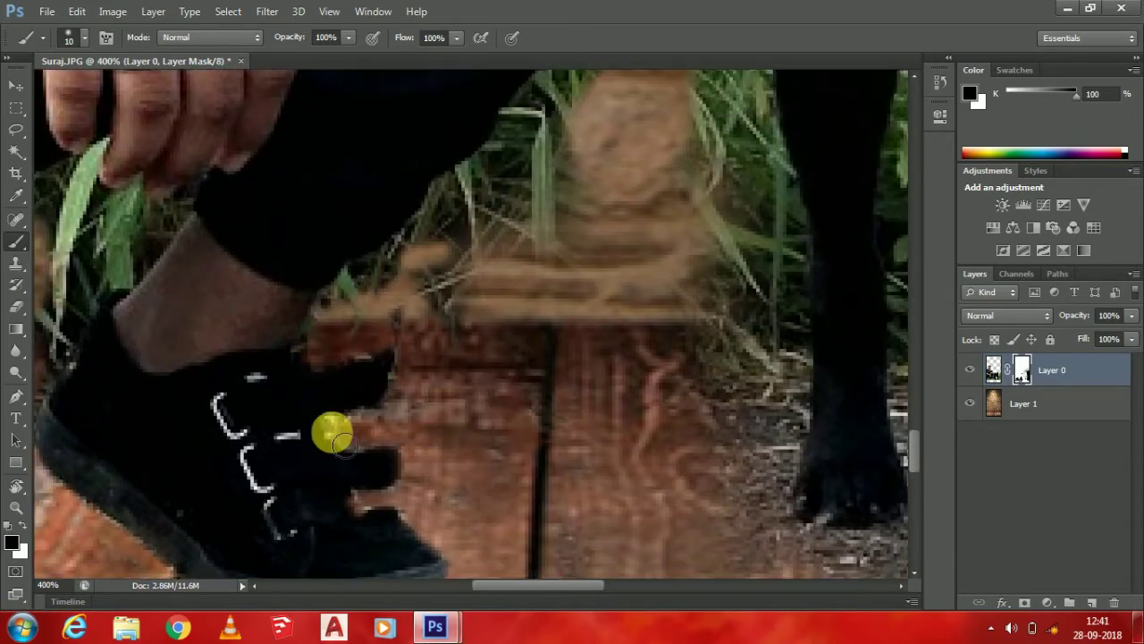
scroll(357, 394, down, 3)
scroll(430, 366, down, 2)
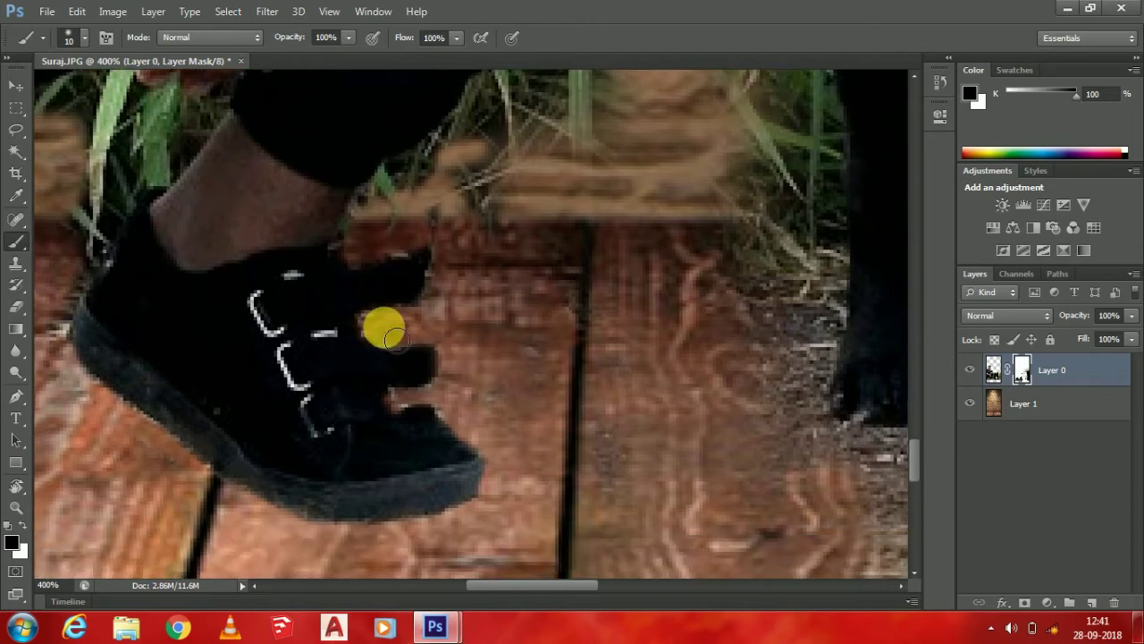
Step: Reduce the brush to 6 px and mask out the leftover specks between the shoe straps
key(bracketleft)
key(bracketleft)
key(bracketleft)
key(bracketleft)
scroll(483, 367, down, 3)
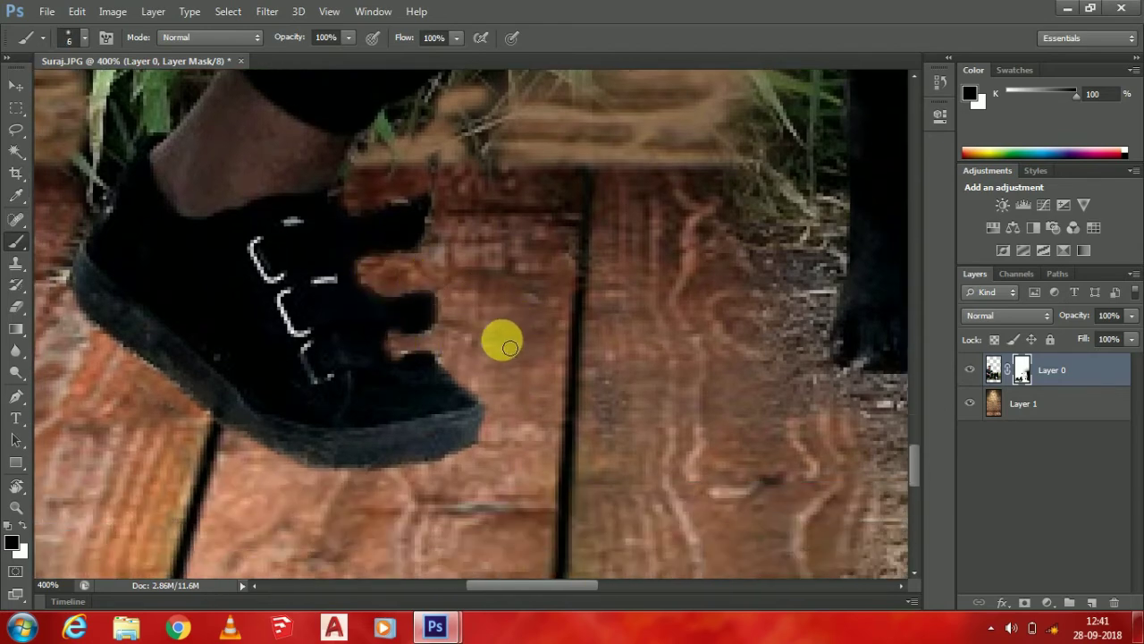
Step: Set the brush to 8 px and mask out the grass beneath the trouser hem beside the ankle
scroll(526, 371, up, 5)
scroll(526, 371, up, 2)
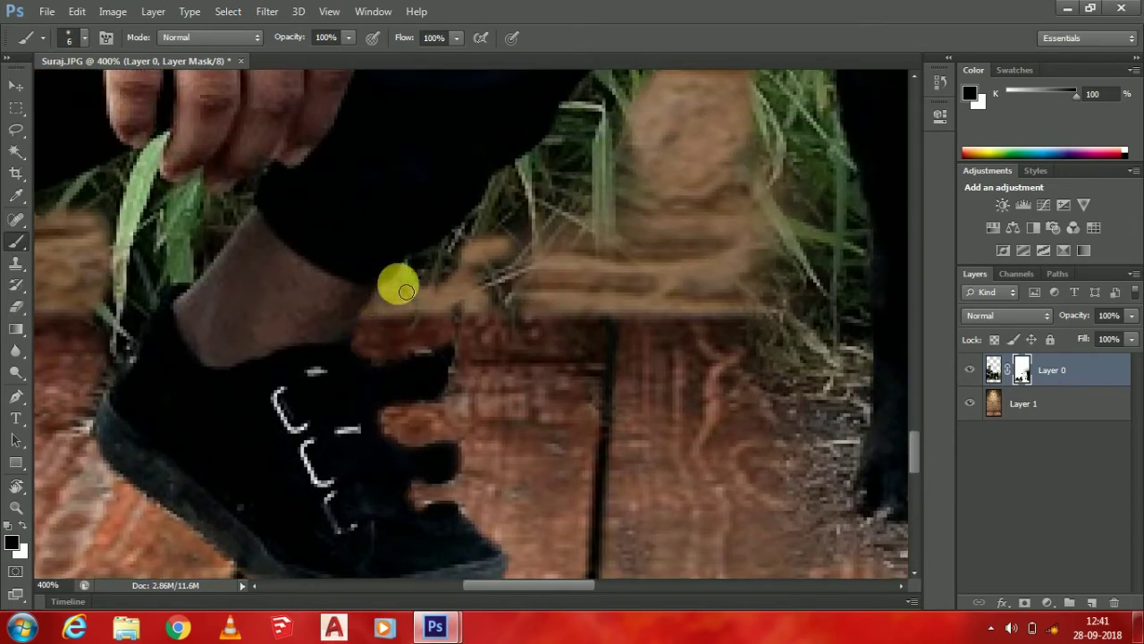
scroll(399, 381, up, 3)
key(bracketright)
key(bracketright)
mouse_move(388, 342)
mouse_down()
mouse_move(476, 294)
mouse_move(474, 350)
mouse_up()
Step: Mask out more of the grass between the man's trouser leg and the dog, including narrow strips up toward the gap
key(ctrl+minus)
drag(429, 375, 522, 334)
scroll(522, 332, up, 3)
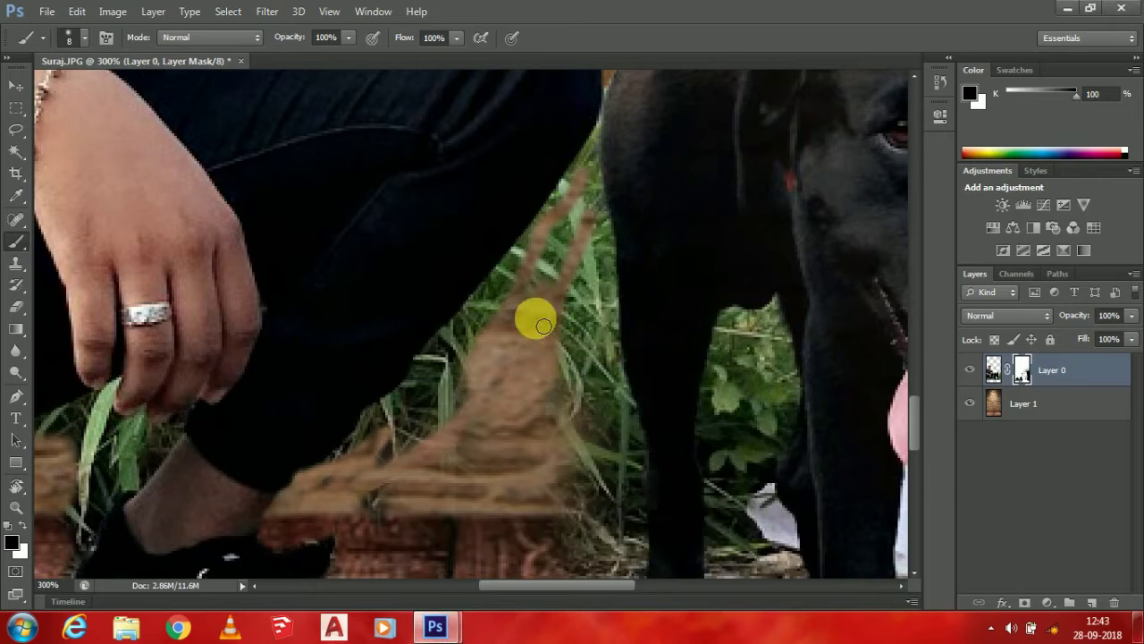
mouse_move(543, 325)
mouse_down()
mouse_move(335, 478)
mouse_move(390, 424)
mouse_move(377, 432)
mouse_move(433, 395)
mouse_move(398, 414)
mouse_move(394, 468)
mouse_move(437, 417)
mouse_move(361, 474)
mouse_move(358, 511)
mouse_up()
scroll(470, 438, down, 2)
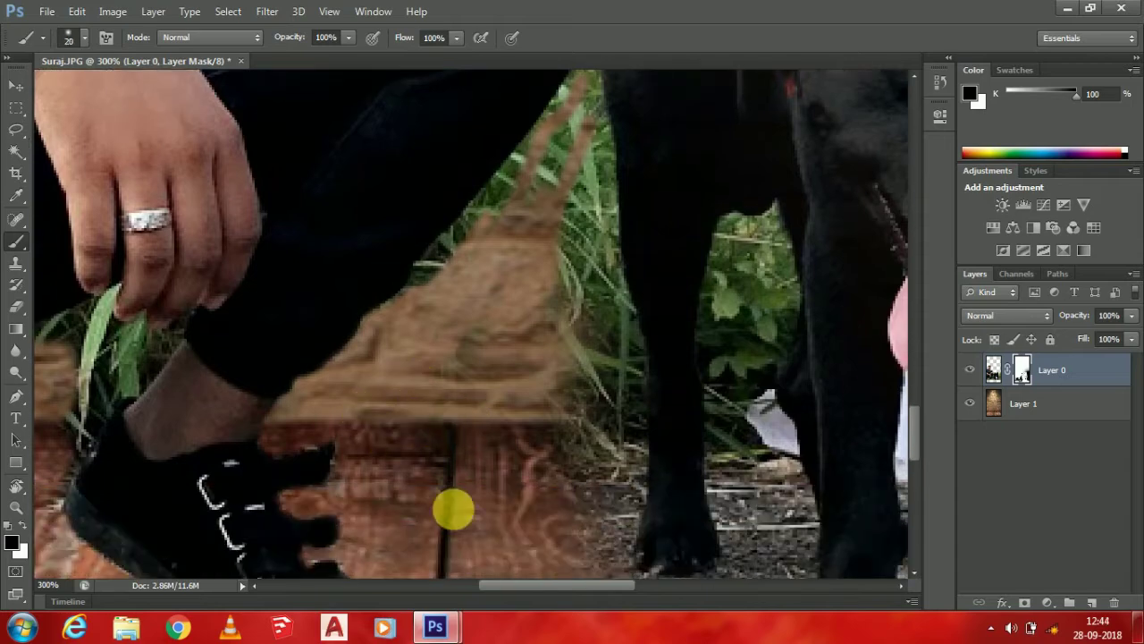
Step: Set the brush to 4 px and mask out the light fringe around the tip of the shoe's top strap
key(bracketright)
key(bracketright)
key(bracketright)
scroll(340, 464, down, 3)
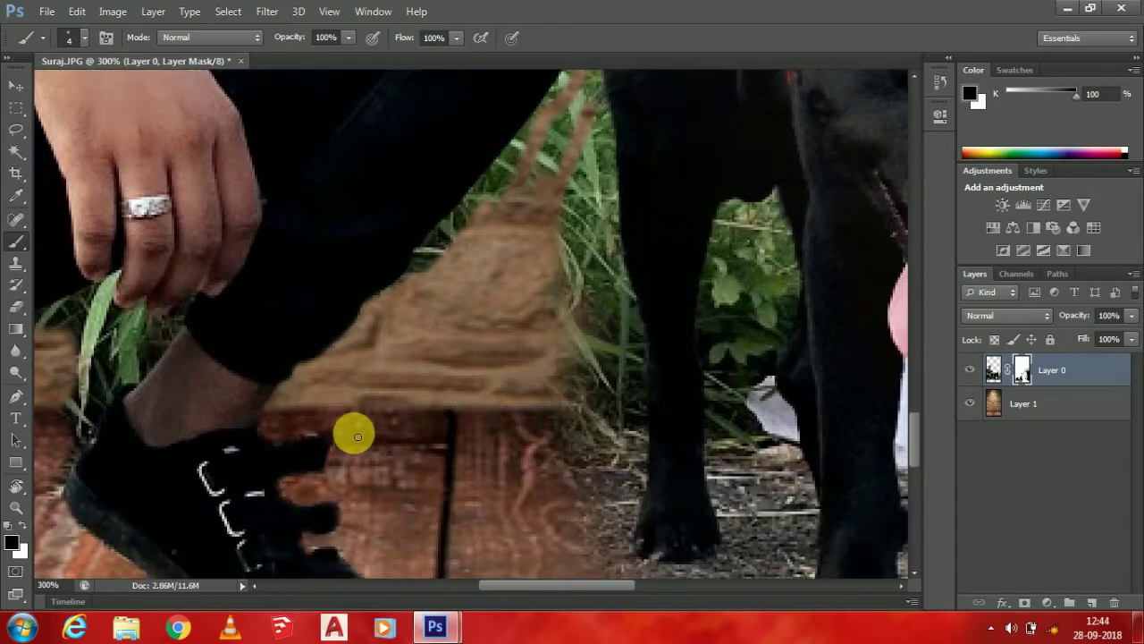
scroll(420, 414, down, 1)
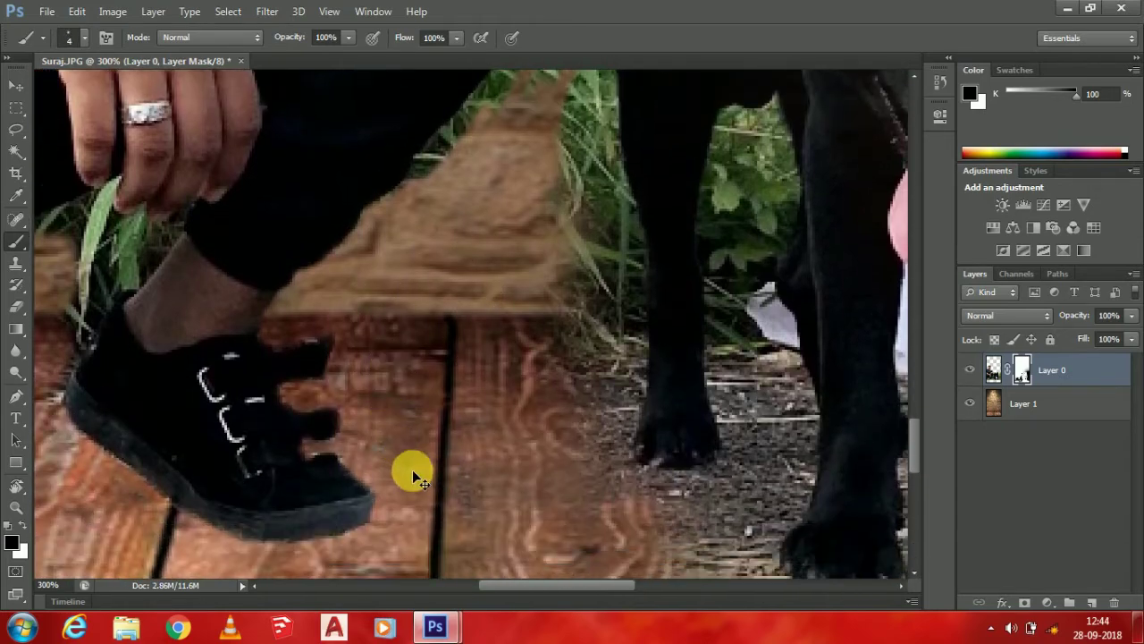
Step: Try to mask off the protruding ends of the shoe straps, enlarging the brush to 9 px
key(ctrl+minus)
key(ctrl+minus)
key(ctrl+plus)
key(ctrl+plus)
mouse_move(349, 378)
mouse_down()
mouse_move(385, 367)
mouse_move(390, 319)
mouse_move(414, 424)
mouse_up()
key(bracketright)
key(bracketright)
key(bracketright)
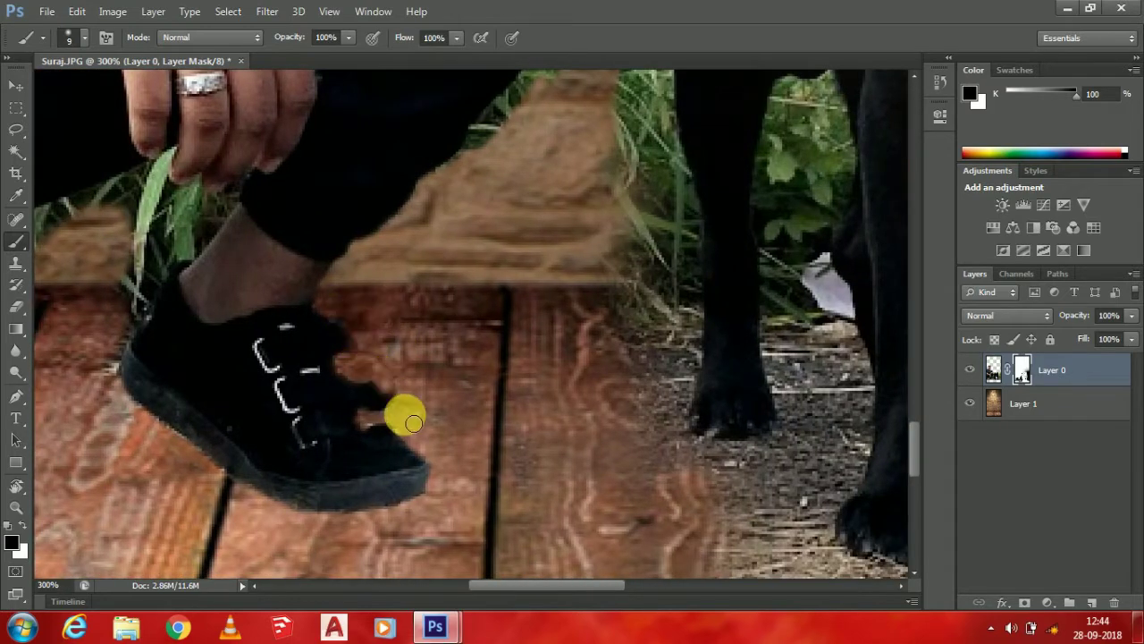
Step: Try to clone-stamp the shoe's strap edges on Layer 0's image and mask, checking the cutout with Layer 1 hidden
click(993, 369)
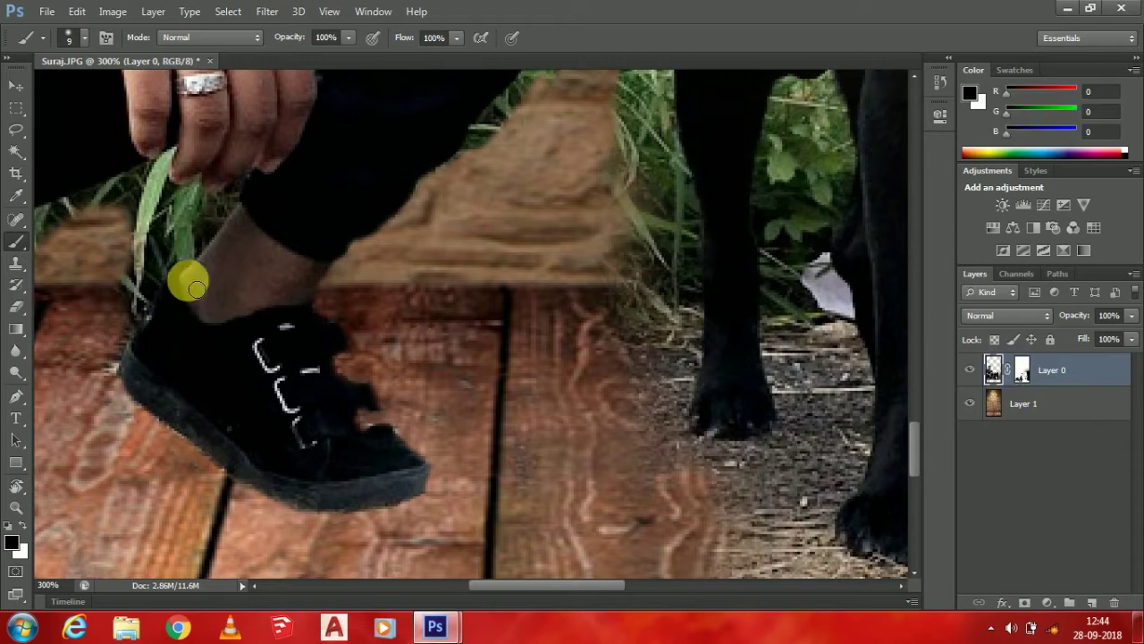
click(16, 262)
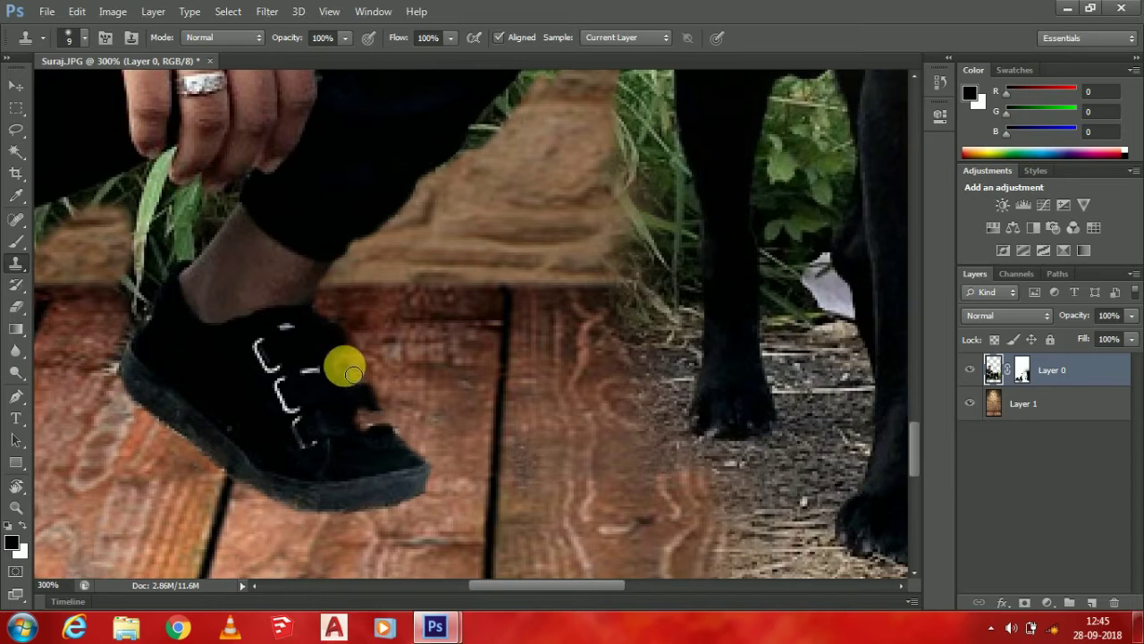
click(970, 369)
click(970, 369)
click(970, 403)
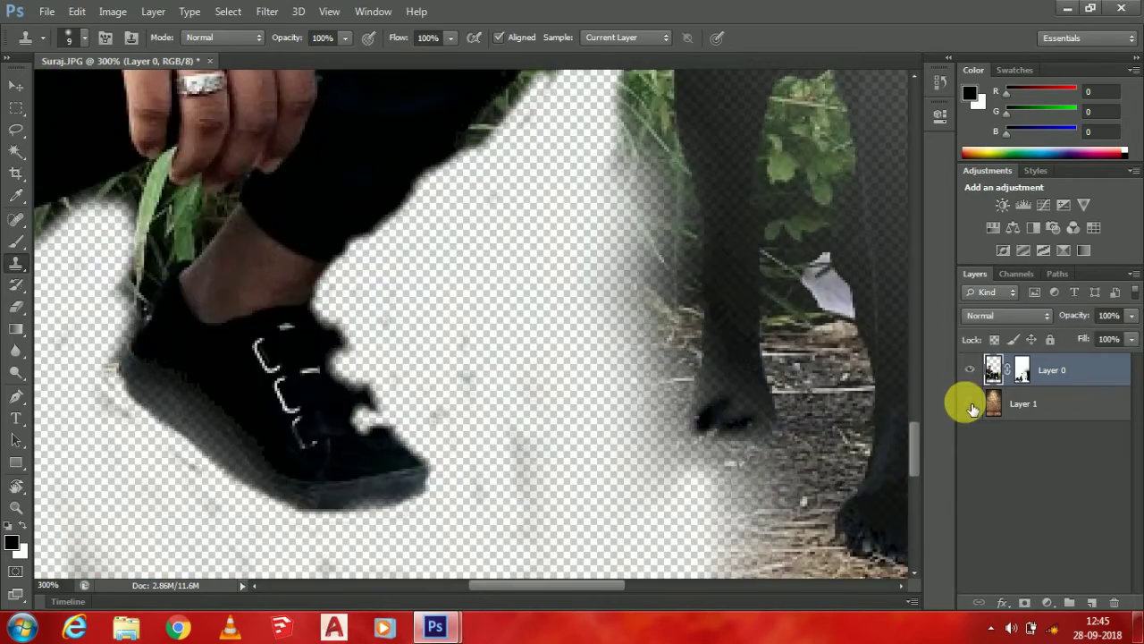
click(970, 403)
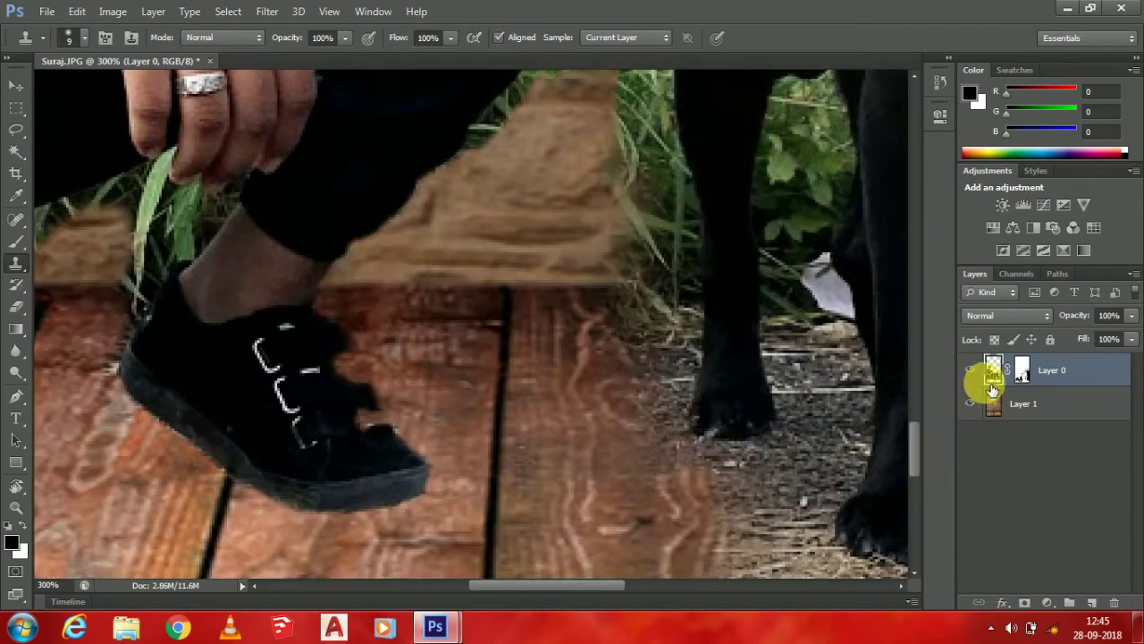
click(1025, 372)
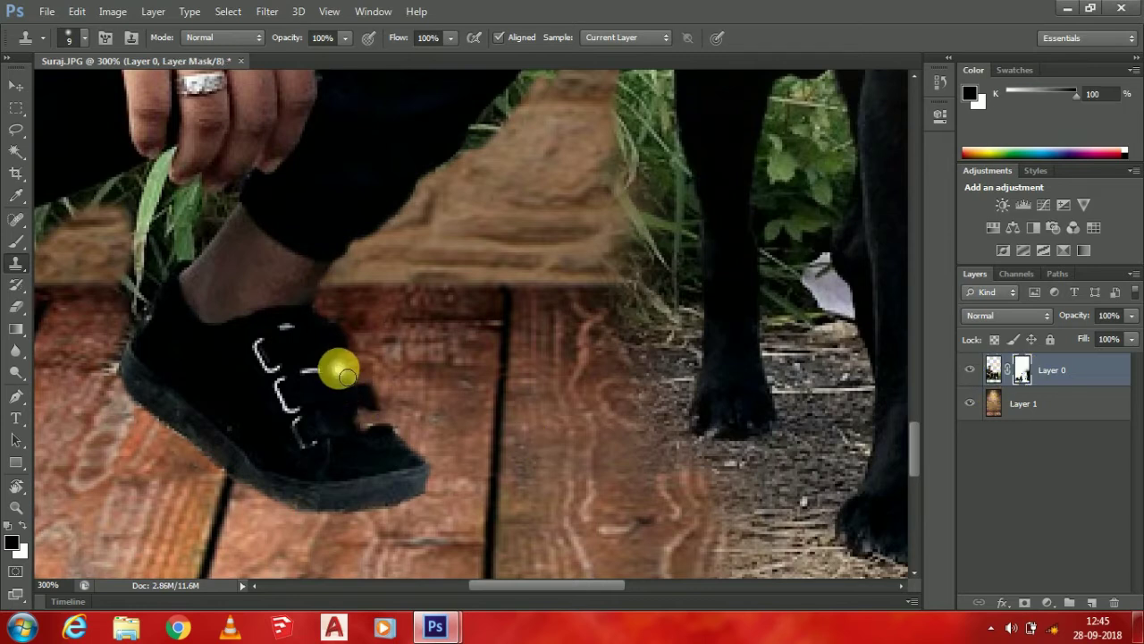
alt+click(369, 423)
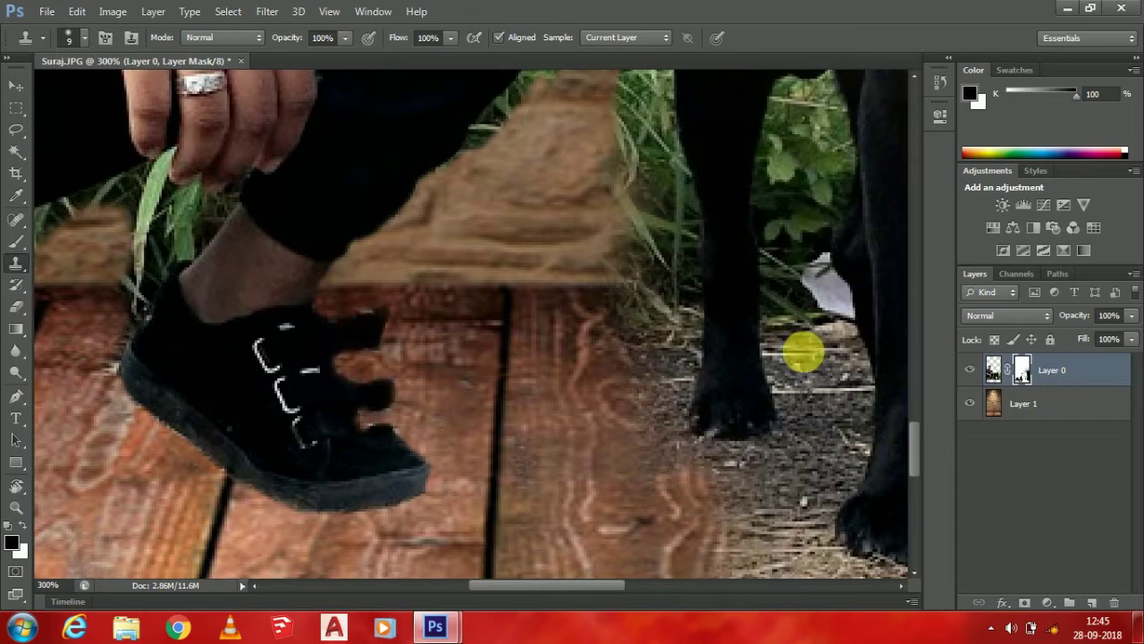
Step: Mask out the grass along the trouser leg's edge with a 6 px brush, reducing it to 1 px for the narrow gap beside the dog
click(16, 241)
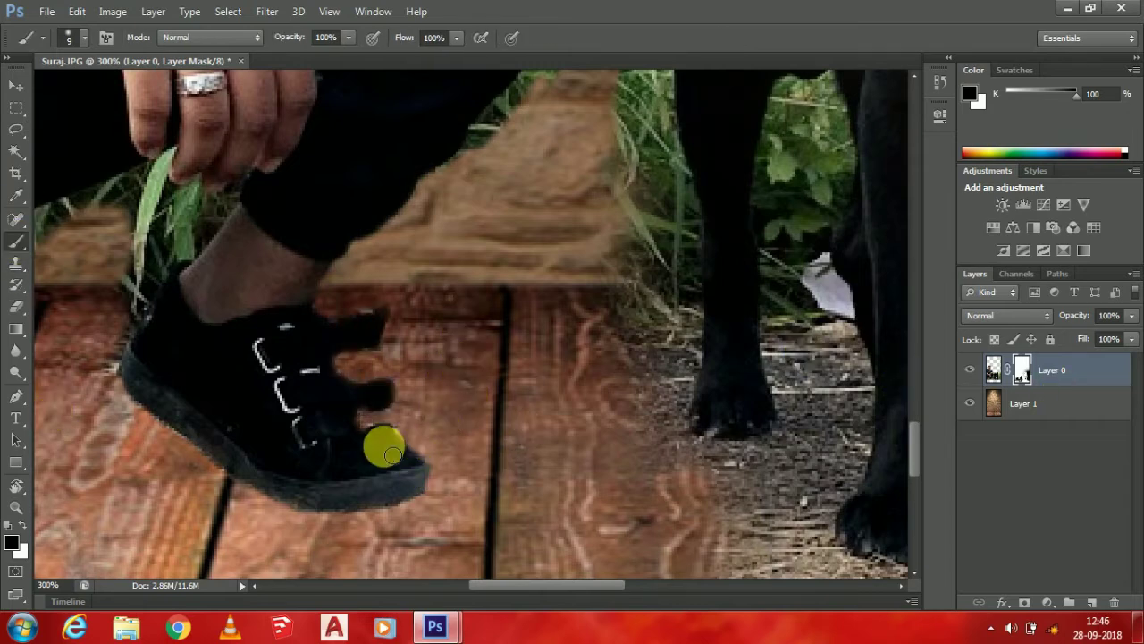
scroll(398, 460, down, 2)
scroll(444, 337, up, 4)
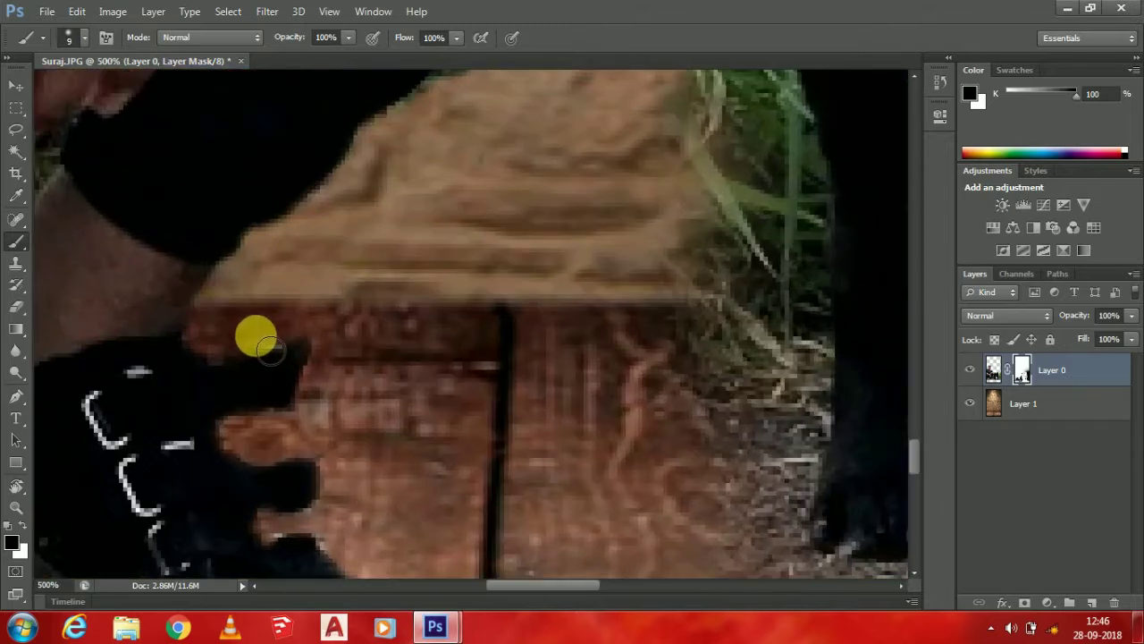
drag(379, 305, 273, 549)
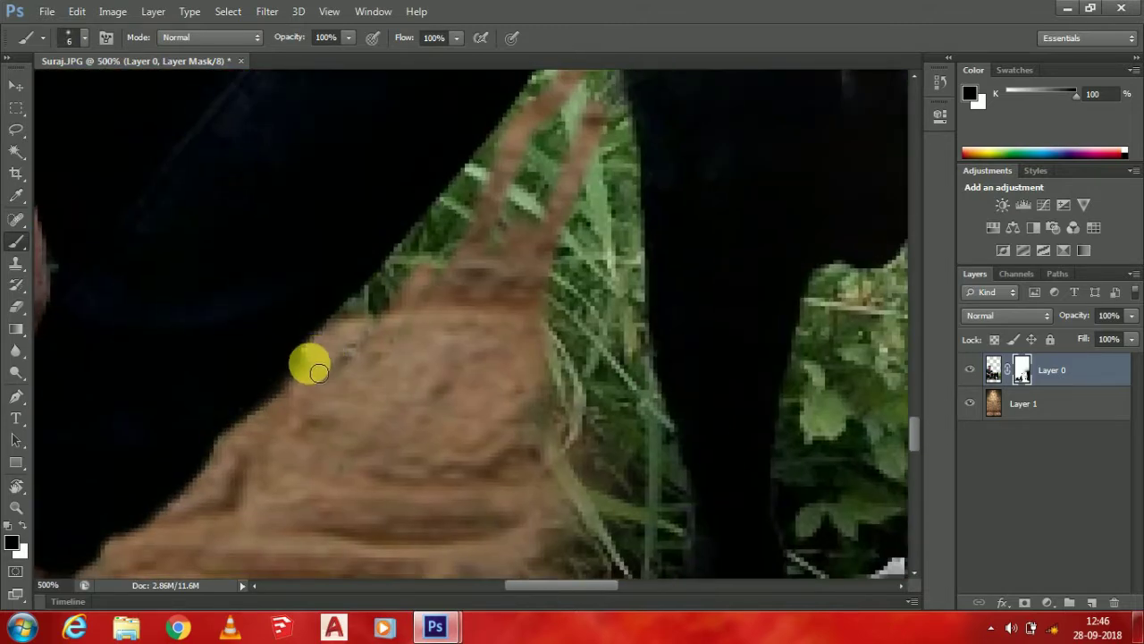
mouse_move(319, 372)
mouse_down()
mouse_move(360, 378)
mouse_move(272, 447)
mouse_up()
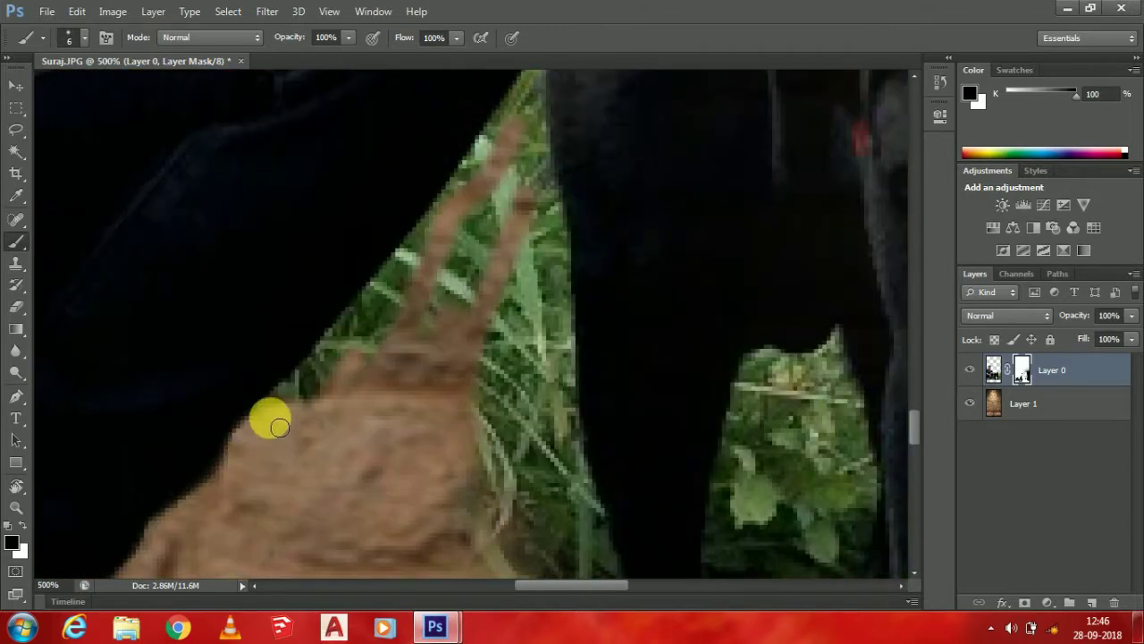
drag(356, 308, 263, 464)
drag(355, 376, 425, 270)
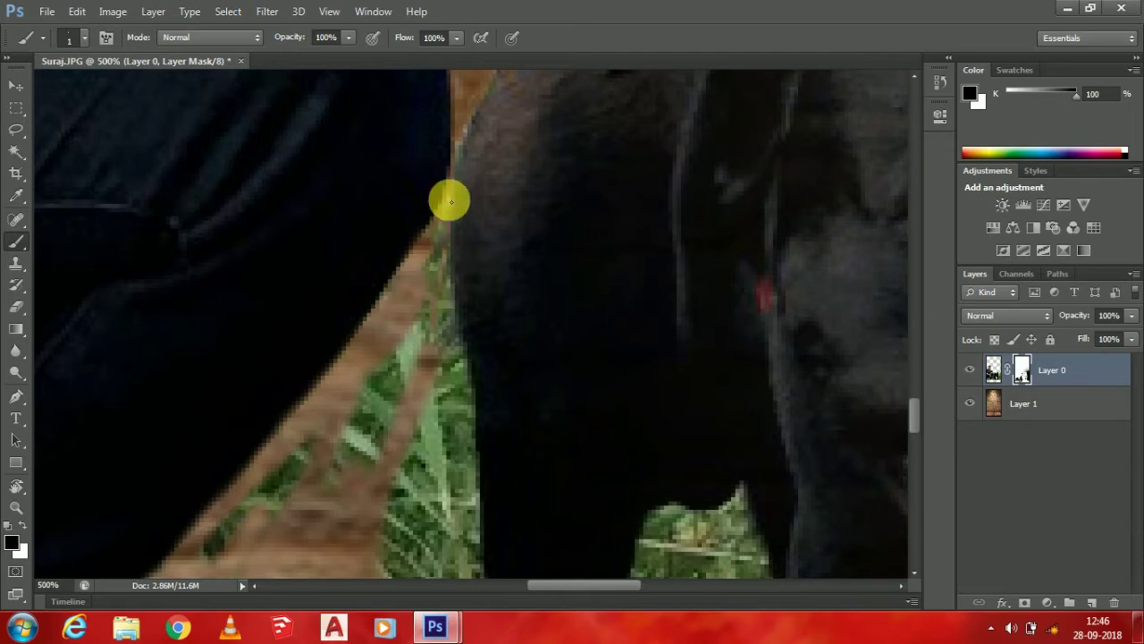
Step: Set the brush to 3 px and mask out the leftover grass patches beside the trouser leg
key(bracketright)
key(bracketright)
scroll(420, 255, down, 3)
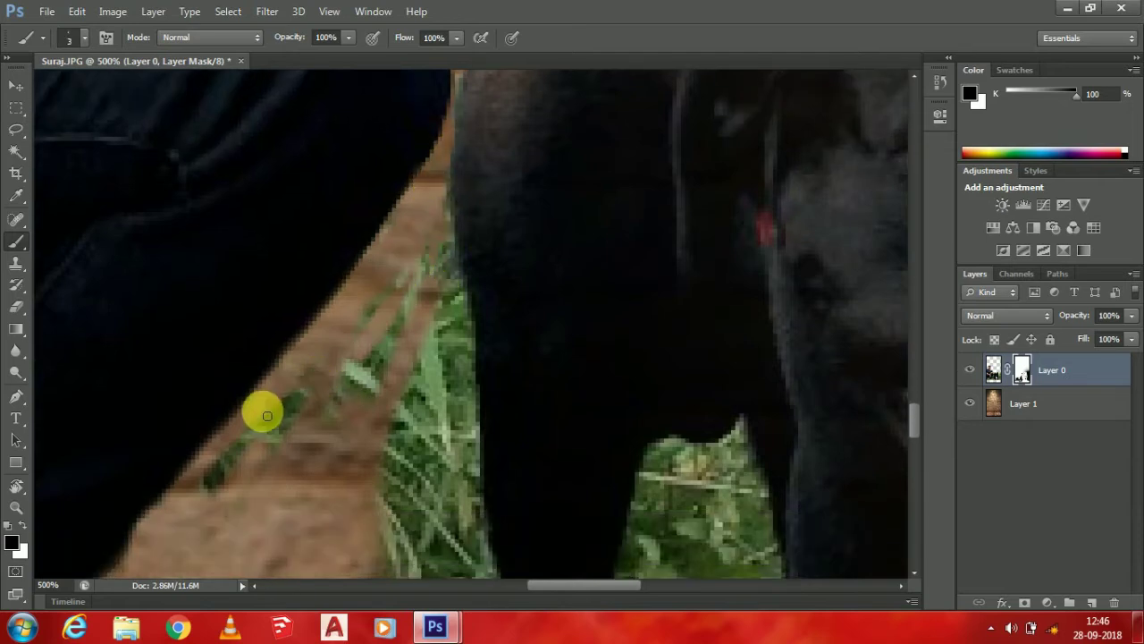
scroll(235, 477, down, 4)
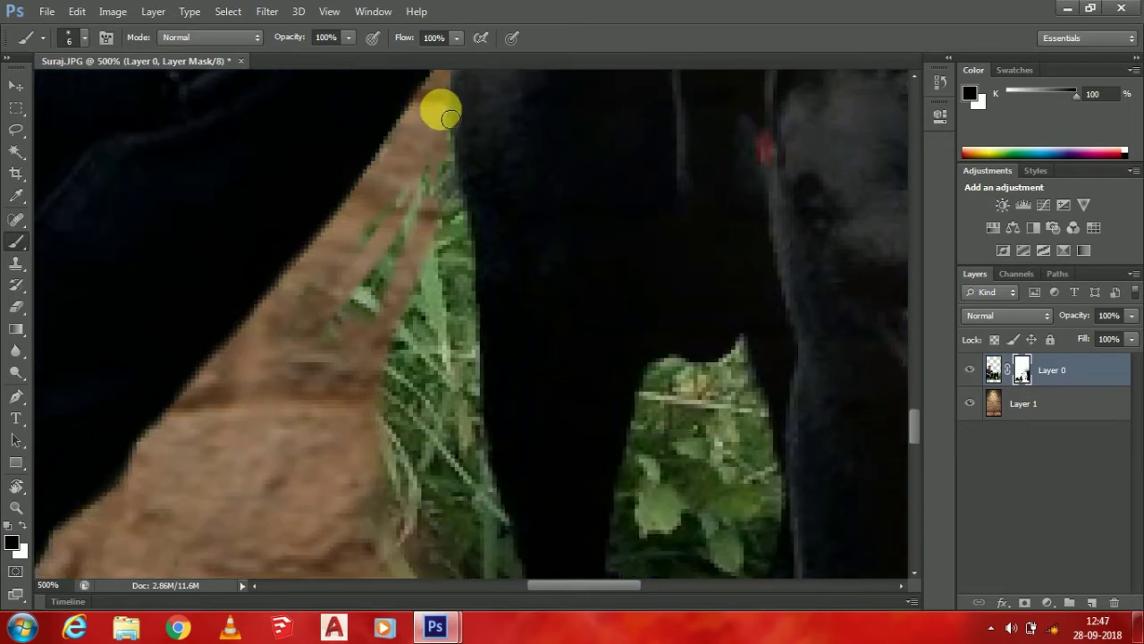
Step: Mask out the grass between the trouser leg and the upper part of the dog's outer leg with the 6 px brush
mouse_move(395, 404)
mouse_down()
mouse_move(431, 192)
mouse_move(391, 240)
mouse_move(320, 396)
mouse_move(376, 250)
mouse_move(362, 380)
mouse_move(370, 438)
mouse_move(413, 294)
mouse_move(394, 392)
mouse_move(408, 408)
mouse_move(413, 339)
mouse_move(353, 582)
mouse_move(454, 214)
mouse_move(455, 113)
mouse_up()
scroll(393, 392, down, 3)
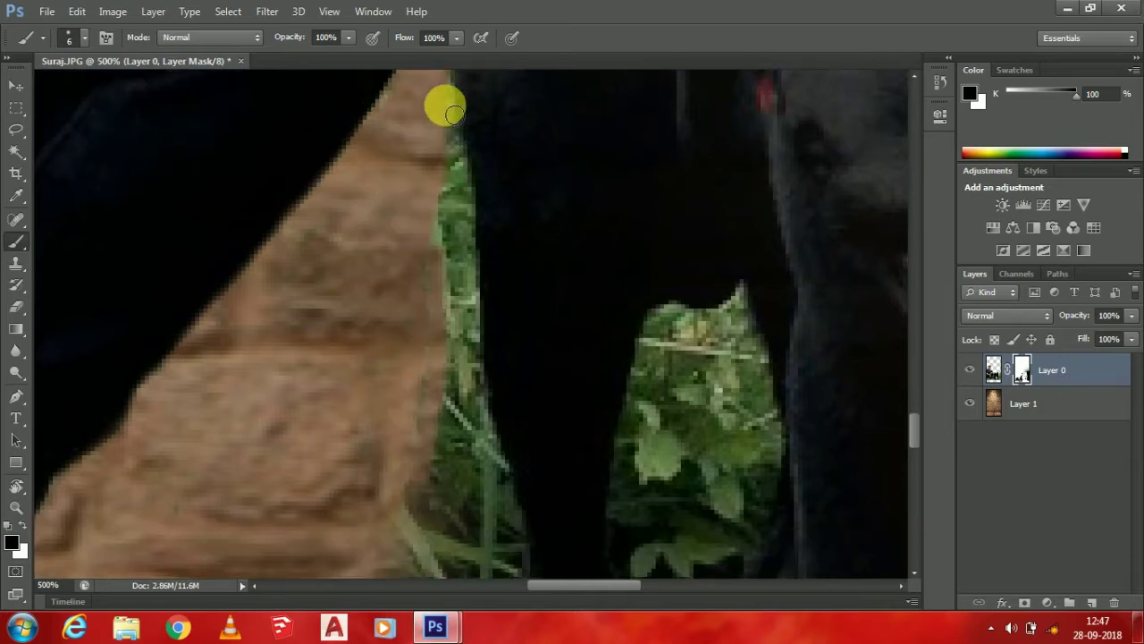
drag(465, 193, 451, 224)
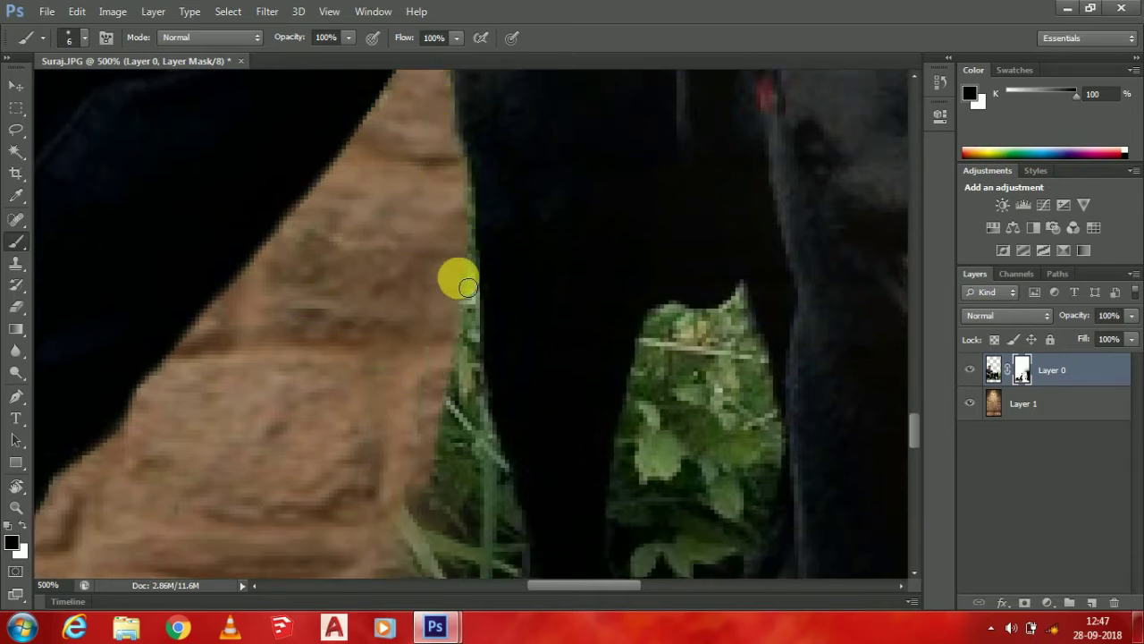
mouse_move(468, 287)
mouse_down()
mouse_move(476, 382)
mouse_move(478, 361)
mouse_move(424, 375)
mouse_up()
scroll(447, 371, up, 2)
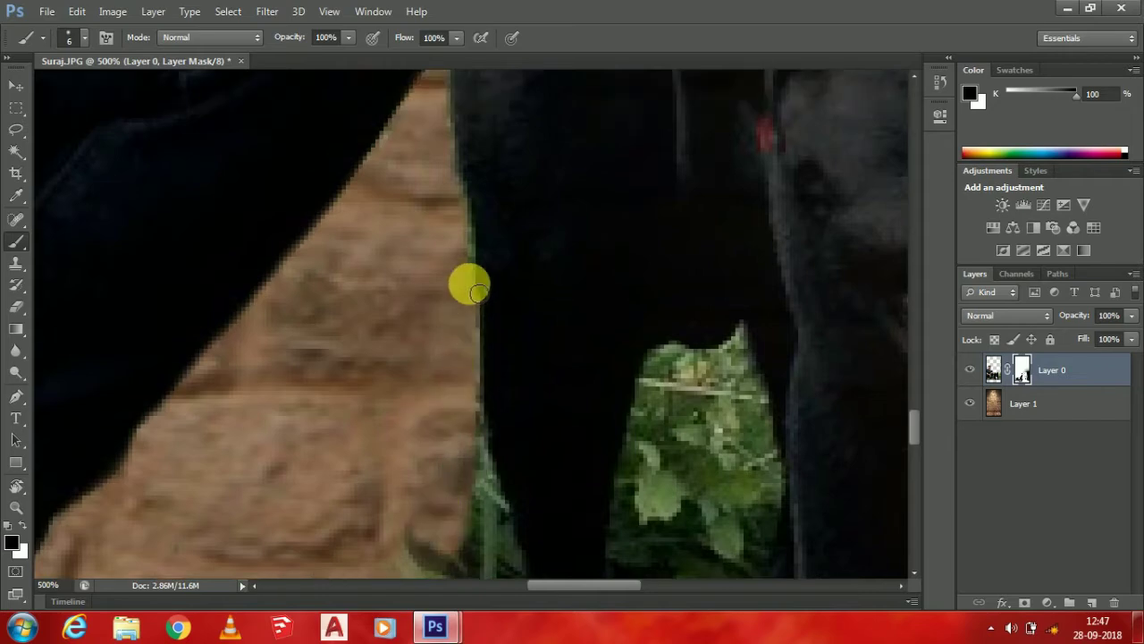
scroll(452, 259, up, 5)
scroll(404, 293, down, 11)
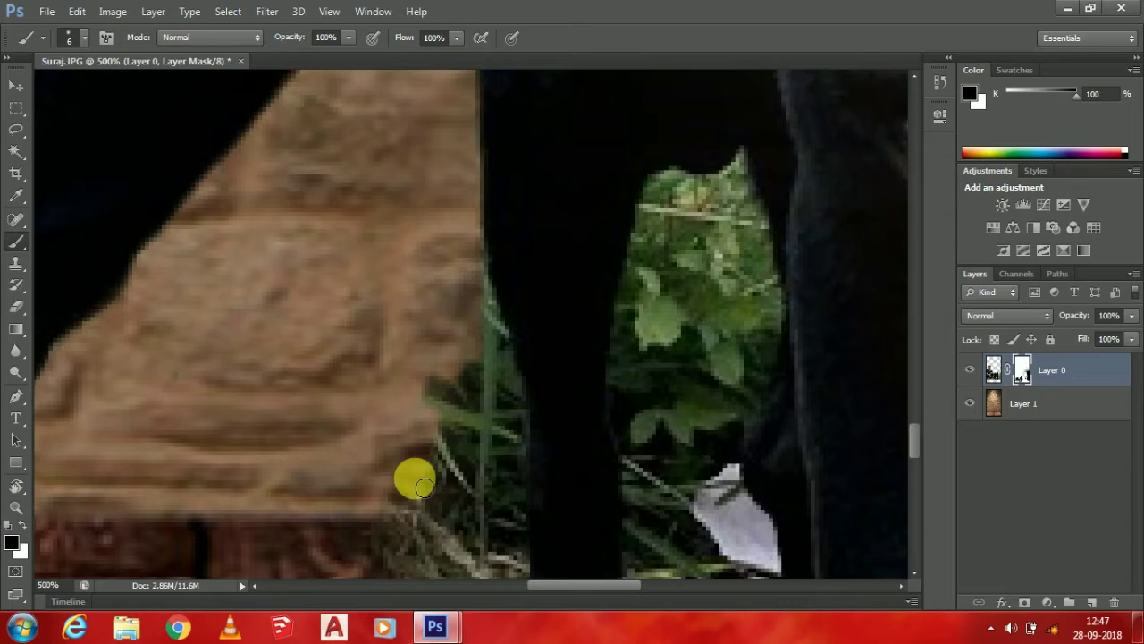
Step: Mask out the remaining grass and ground along the lower edge of the dog's outer leg, down onto the planks
drag(424, 488, 467, 502)
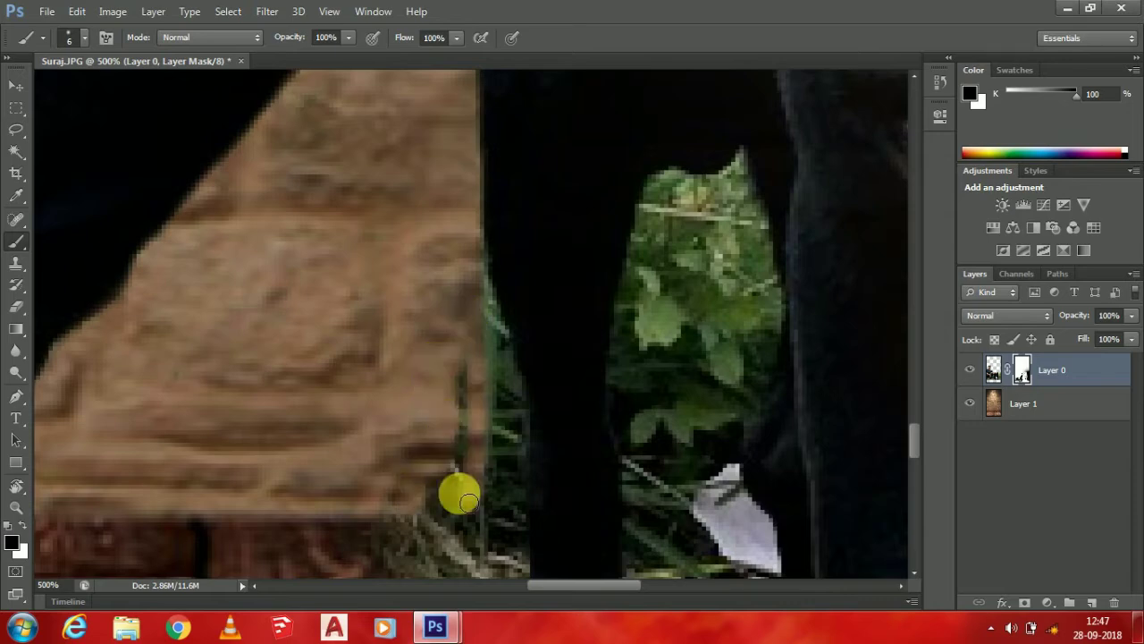
scroll(467, 487, down, 2)
mouse_move(469, 303)
mouse_down()
mouse_move(415, 440)
mouse_move(474, 429)
mouse_up()
drag(480, 207, 482, 248)
mouse_move(502, 316)
mouse_down()
mouse_move(515, 433)
mouse_move(494, 528)
mouse_up()
scroll(496, 402, down, 2)
mouse_move(500, 275)
mouse_down()
mouse_move(490, 330)
mouse_move(513, 286)
mouse_move(523, 345)
mouse_up()
scroll(510, 375, down, 2)
drag(491, 428, 384, 468)
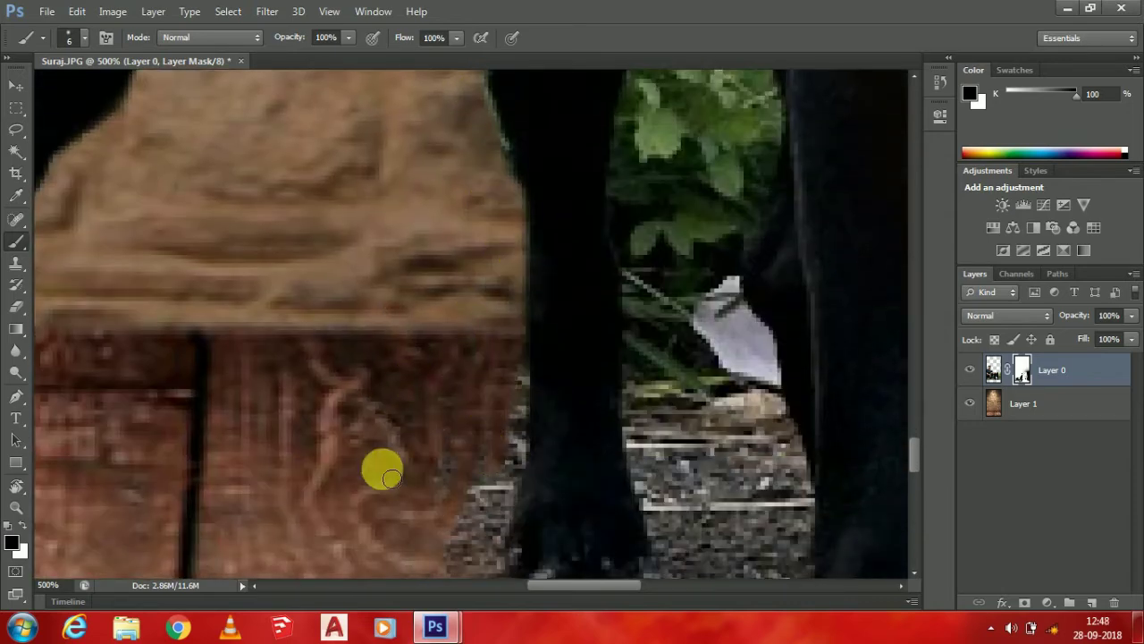
Step: Clear the gravel beside the dog's outer paw from the mask, enlarging the brush to 20 px for the open area
scroll(513, 319, down, 1)
drag(513, 319, 475, 390)
scroll(501, 366, down, 2)
mouse_move(525, 341)
mouse_down()
mouse_move(523, 376)
mouse_move(484, 426)
mouse_move(246, 512)
mouse_up()
scroll(237, 447, down, 1)
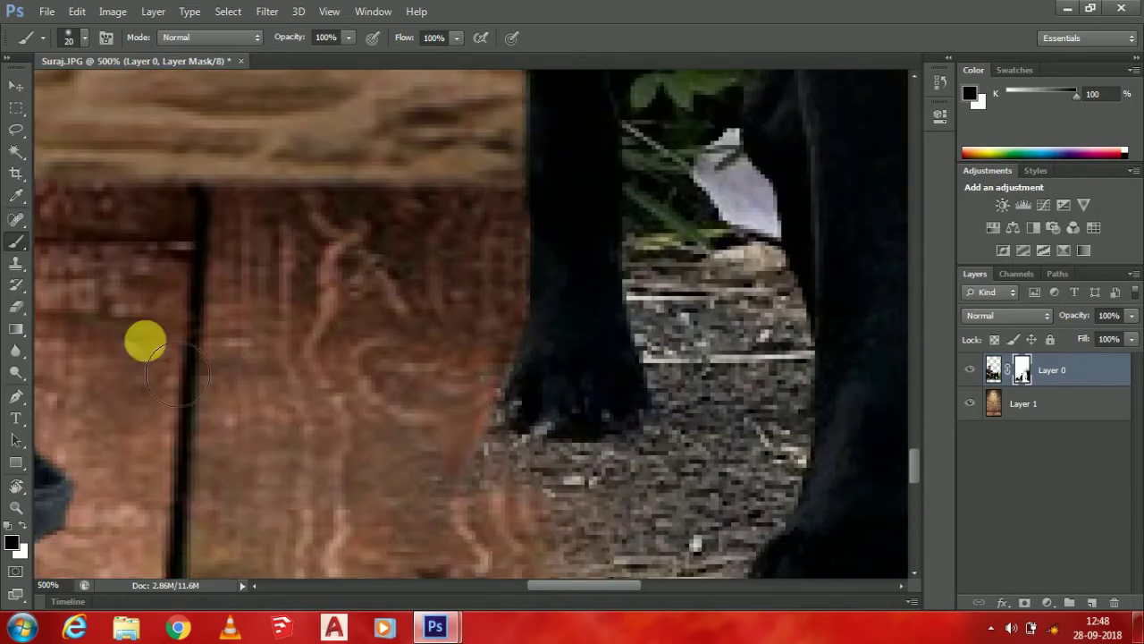
scroll(313, 385, down, 2)
Step: Set the brush to 8 px and mask out the ground along the edge of the dog's outer paw and leg
key(backslash)
key(backslash)
key(])
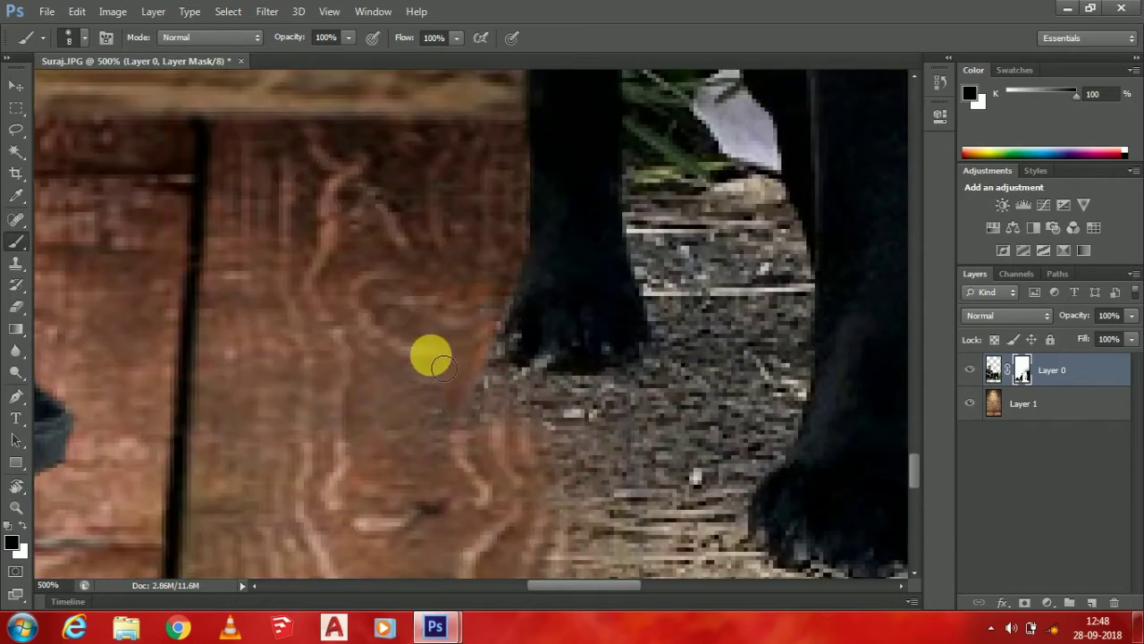
mouse_move(497, 339)
mouse_down()
mouse_move(546, 419)
mouse_move(490, 389)
mouse_move(516, 438)
mouse_move(638, 406)
mouse_move(544, 397)
mouse_up()
drag(574, 481, 473, 535)
drag(668, 243, 620, 531)
drag(336, 223, 364, 322)
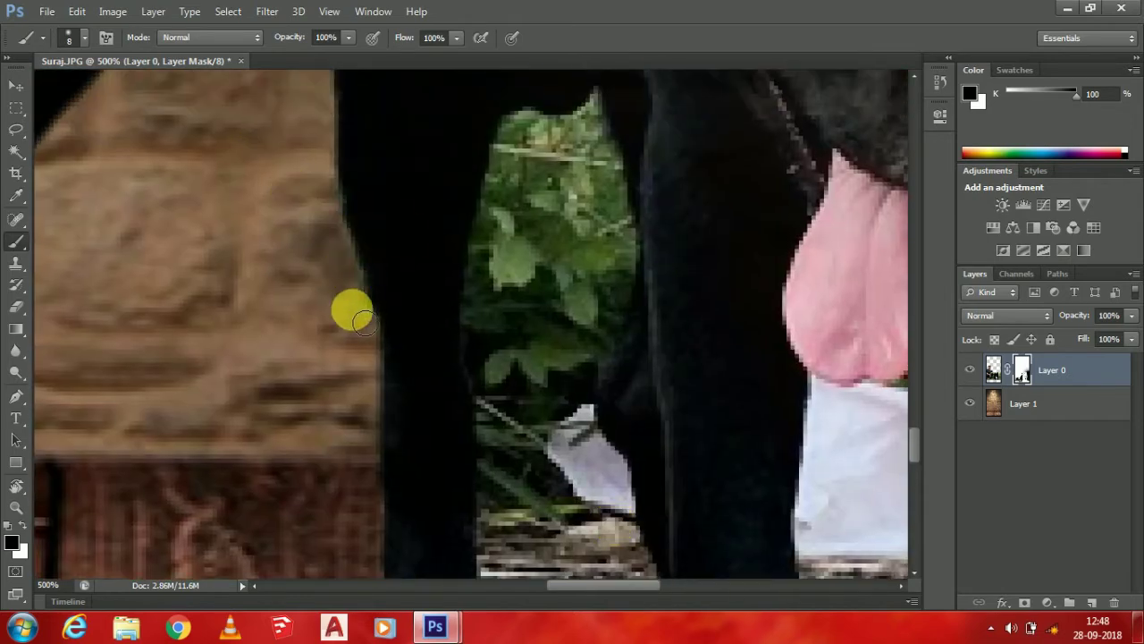
Step: Mask out the leaves in the gap between the dog's legs with 8 and 10 px brushes, reducing to 3 px for the edges
mouse_move(527, 178)
mouse_down()
mouse_move(492, 380)
mouse_move(510, 403)
mouse_up()
drag(539, 141, 493, 289)
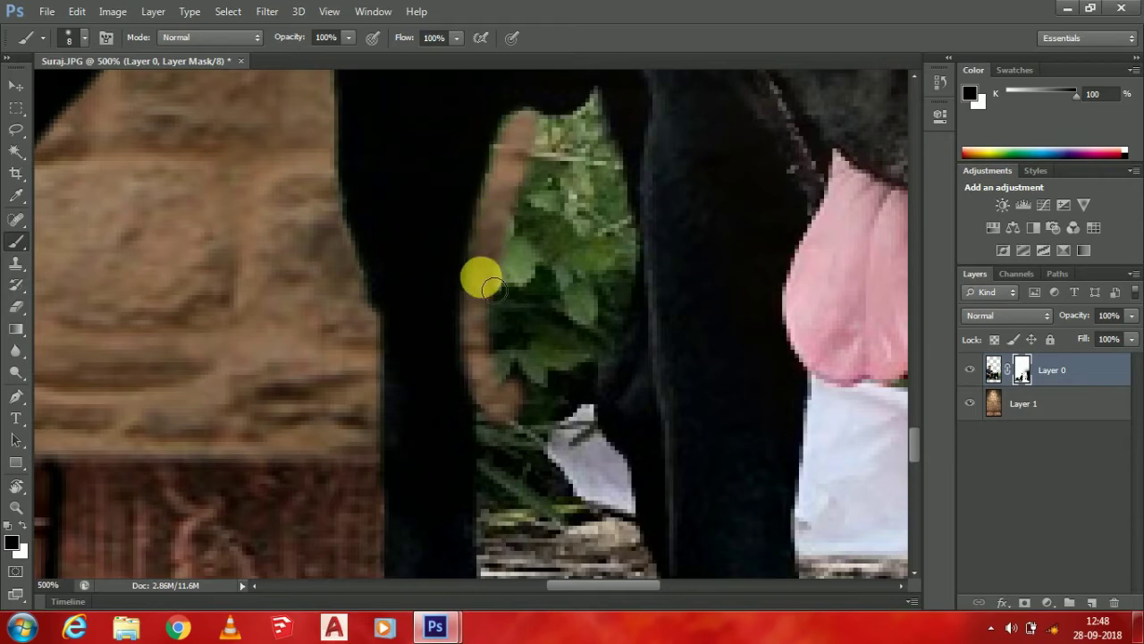
mouse_move(577, 159)
mouse_down()
mouse_move(498, 229)
mouse_move(537, 317)
mouse_move(493, 420)
mouse_up()
drag(508, 312, 488, 266)
key(bracketright)
mouse_move(488, 375)
mouse_down()
mouse_move(489, 456)
mouse_move(458, 438)
mouse_move(444, 343)
mouse_move(434, 465)
mouse_move(422, 339)
mouse_move(460, 188)
mouse_move(499, 192)
mouse_move(506, 229)
mouse_move(412, 384)
mouse_up()
key(bracketright)
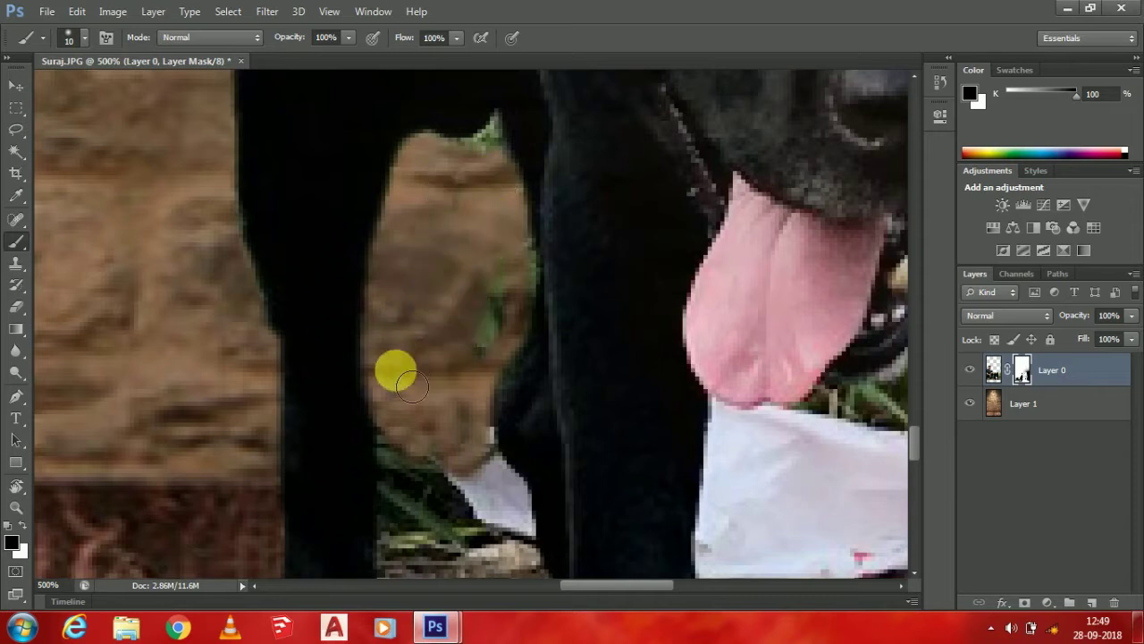
key(bracketleft)
scroll(472, 191, up, 2)
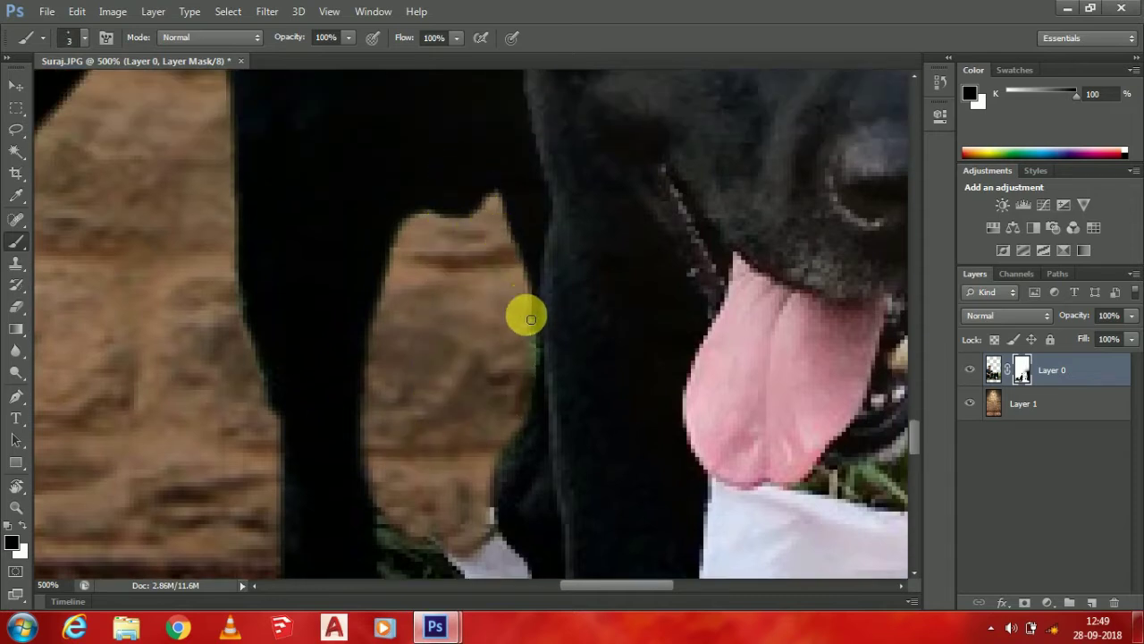
Step: Enlarge the brush to 9 px and mask out the grass and paper scrap in the lower part of the gap between the legs
scroll(456, 331, down, 4)
key(bracketright)
key(bracketright)
key(bracketright)
mouse_move(387, 258)
mouse_down()
mouse_move(385, 369)
mouse_move(407, 491)
mouse_up()
scroll(424, 413, down, 2)
mouse_move(420, 193)
mouse_down()
mouse_move(390, 227)
mouse_move(424, 174)
mouse_move(388, 269)
mouse_move(396, 311)
mouse_move(446, 345)
mouse_move(438, 268)
mouse_up()
key(bracketright)
mouse_move(516, 228)
mouse_down()
mouse_move(522, 288)
mouse_move(500, 288)
mouse_move(485, 314)
mouse_move(465, 221)
mouse_move(485, 233)
mouse_move(494, 164)
mouse_up()
key(backslash)
key(backslash)
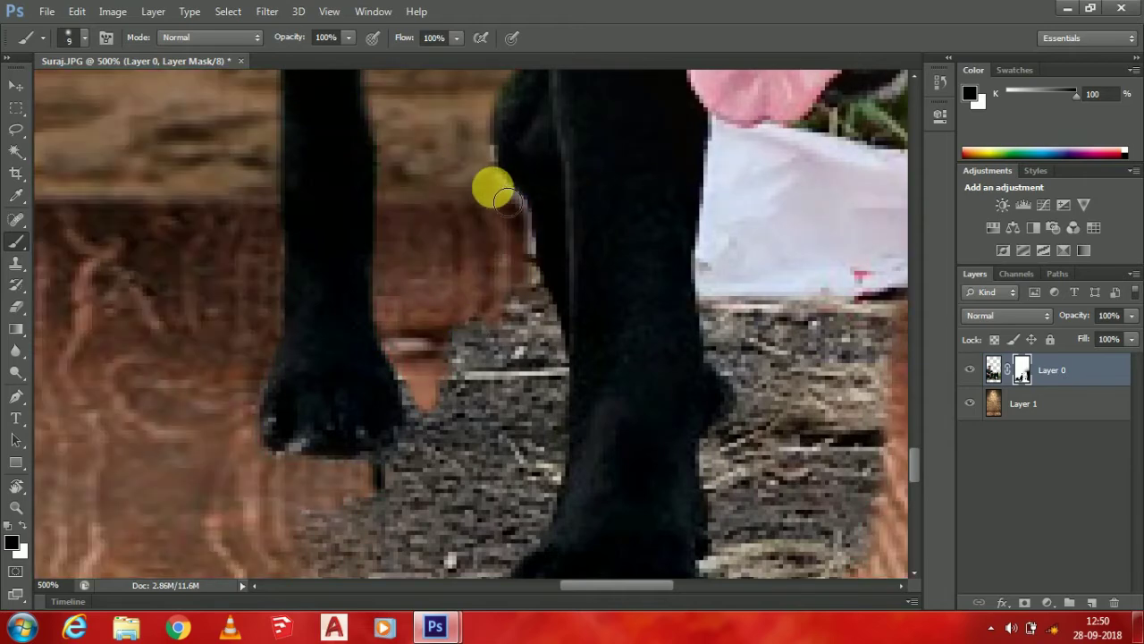
Step: Mask out the gravel between the two paws along the dog's leg edges with the 9 px brush
mouse_move(537, 257)
mouse_down()
mouse_move(455, 439)
mouse_move(458, 313)
mouse_move(533, 285)
mouse_move(458, 378)
mouse_move(430, 345)
mouse_move(360, 414)
mouse_up()
scroll(559, 401, down, 1)
scroll(549, 220, down, 2)
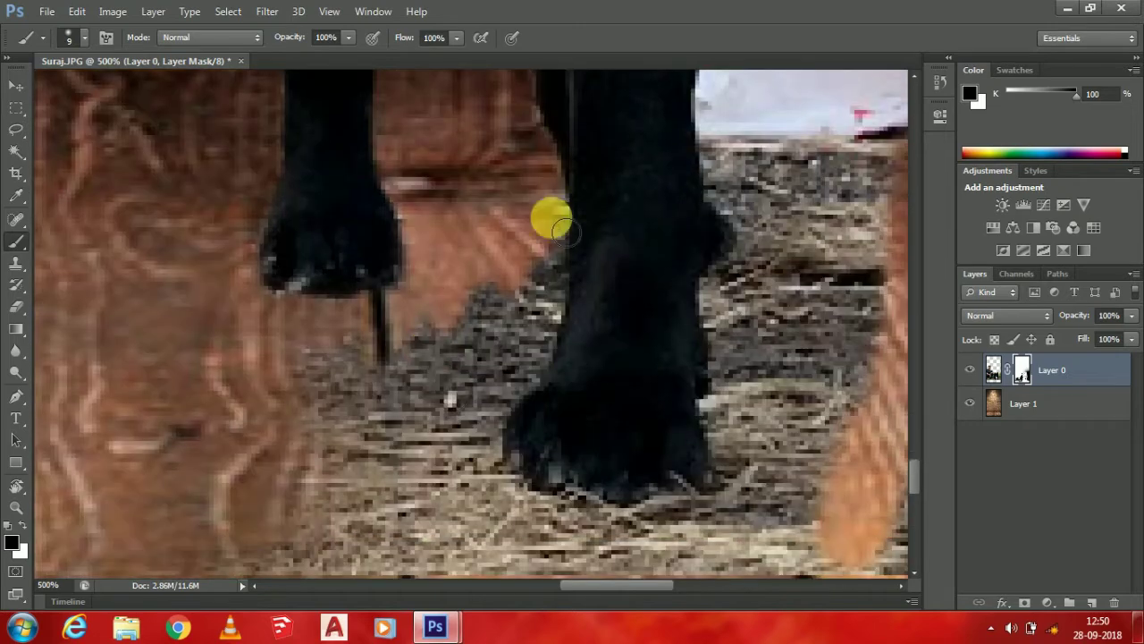
mouse_move(549, 288)
mouse_down()
mouse_move(529, 404)
mouse_move(365, 516)
mouse_up()
Step: Clear the remaining gravel and straw between the two paws using larger brushes of 45 and 30 px
key(backslash)
key(backslash)
key(bracketright)
key(bracketright)
key(bracketright)
key(bracketright)
key(bracketright)
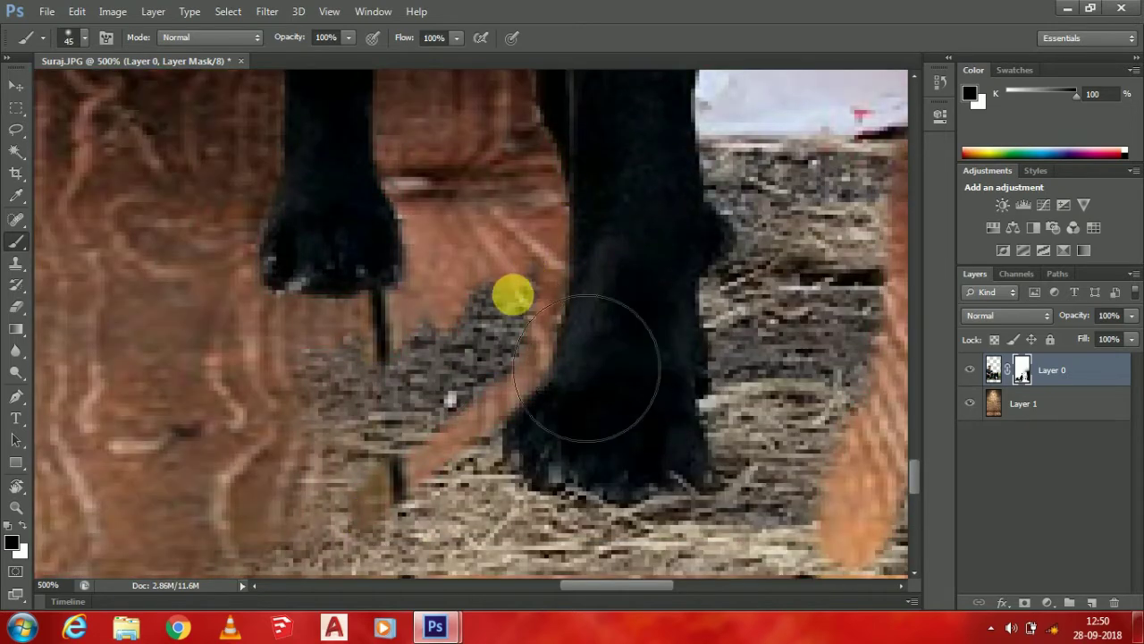
mouse_move(550, 329)
mouse_down()
mouse_move(484, 435)
mouse_move(350, 430)
mouse_move(428, 465)
mouse_move(399, 490)
mouse_up()
scroll(539, 303, down, 3)
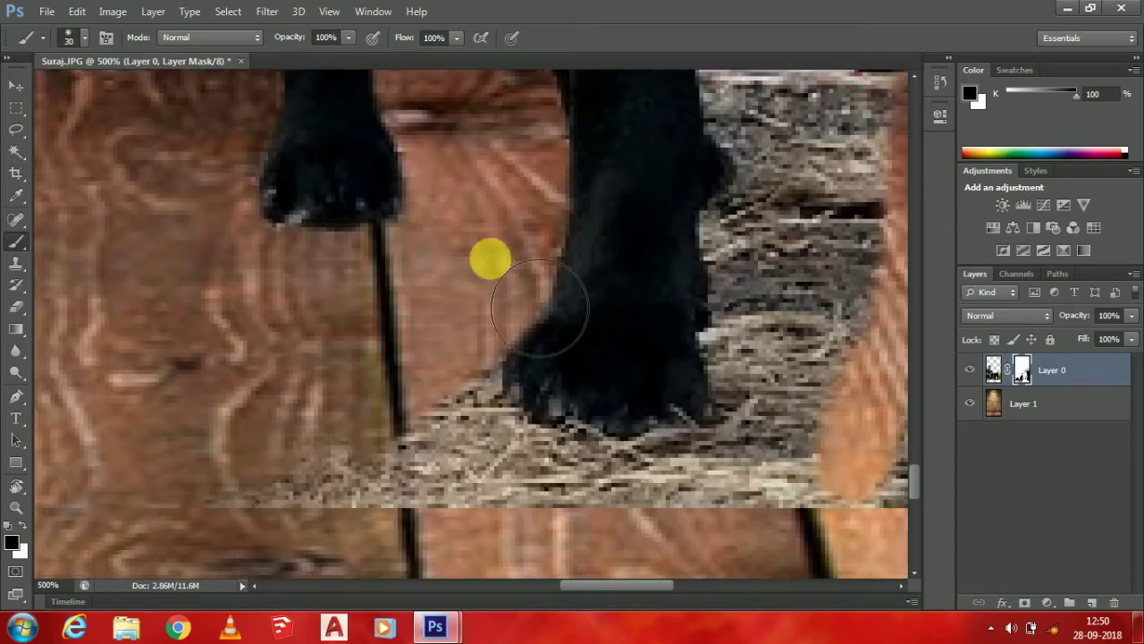
drag(348, 429, 406, 416)
Step: Reduce the brush to 8 px and mask out the straw around and below the toes of the dog's front paw
key(bracketleft)
key(bracketleft)
key(bracketleft)
key(bracketleft)
key(bracketleft)
key(bracketleft)
key(bracketleft)
mouse_move(497, 327)
mouse_down()
mouse_move(505, 404)
mouse_move(502, 340)
mouse_up()
mouse_move(576, 380)
mouse_down()
mouse_move(573, 370)
mouse_move(628, 385)
mouse_move(741, 360)
mouse_up()
mouse_move(454, 332)
mouse_down()
mouse_move(490, 369)
mouse_move(455, 413)
mouse_move(506, 435)
mouse_move(548, 423)
mouse_move(828, 437)
mouse_move(613, 447)
mouse_move(572, 416)
mouse_move(815, 393)
mouse_move(561, 453)
mouse_up()
mouse_move(653, 389)
mouse_down()
mouse_move(385, 521)
mouse_move(451, 530)
mouse_move(483, 490)
mouse_up()
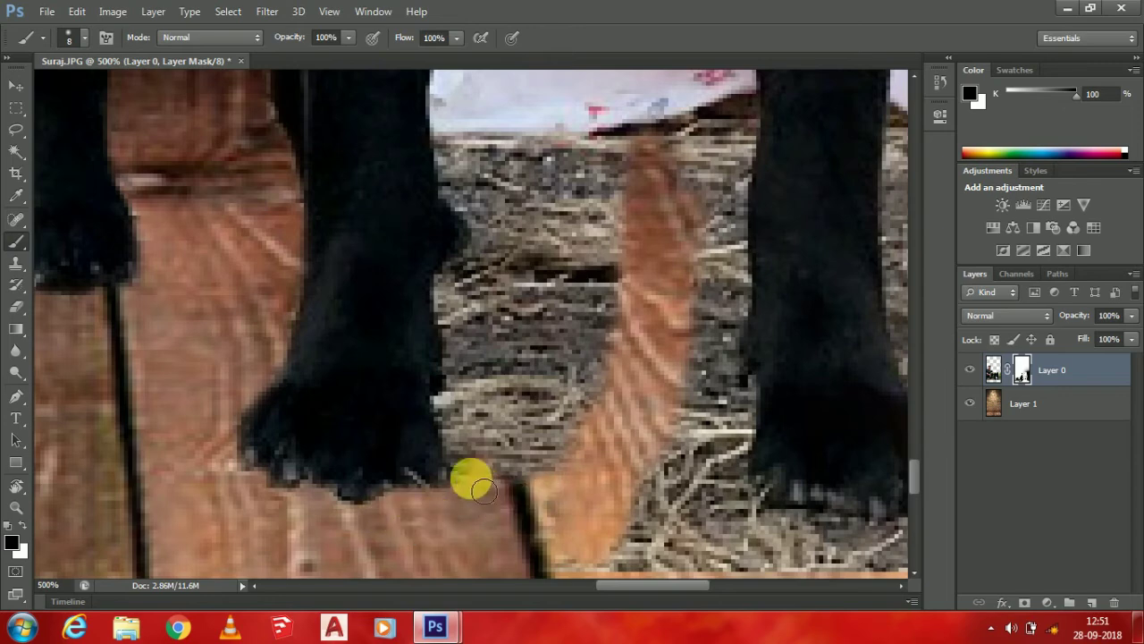
Step: Mask out the ground and paper along the inner edge of the dog's front leg up to the tongue, reducing the brush to 3 px
drag(460, 417, 465, 370)
drag(801, 206, 777, 301)
mouse_move(447, 498)
mouse_down()
mouse_move(447, 396)
mouse_move(483, 323)
mouse_move(496, 486)
mouse_up()
mouse_move(454, 406)
mouse_down()
mouse_move(450, 333)
mouse_move(464, 275)
mouse_move(423, 455)
mouse_move(440, 309)
mouse_move(428, 435)
mouse_move(436, 340)
mouse_up()
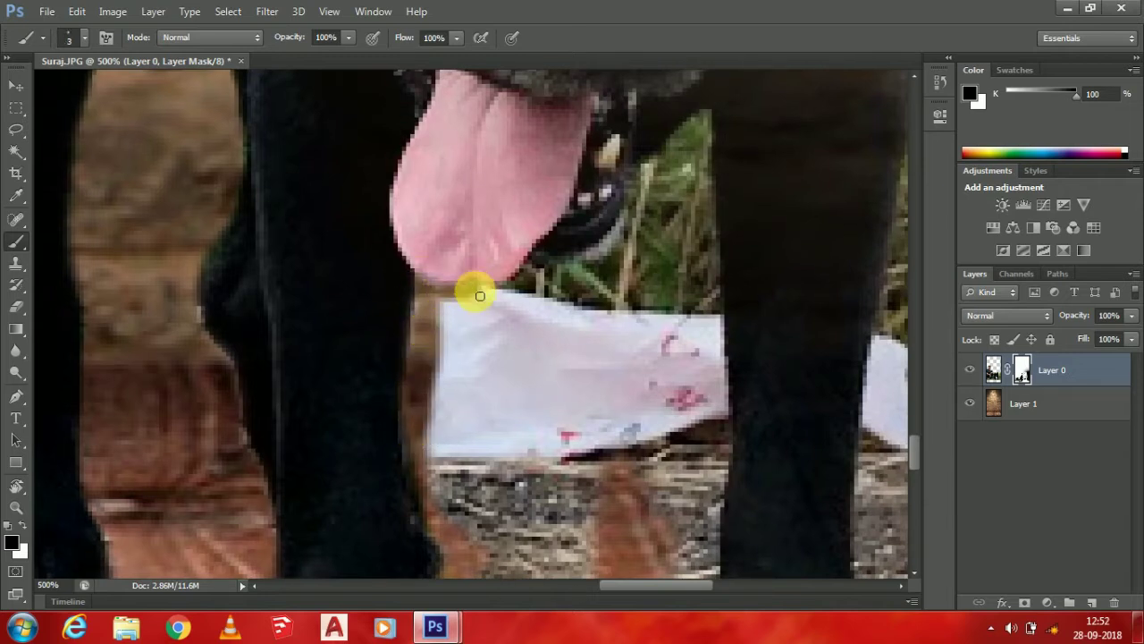
Step: Mask out the grass around the tongue, jaw and neighbouring leg with a 3 px brush, enlarging it to 7 px for the open gap
mouse_move(548, 303)
mouse_down()
mouse_move(517, 358)
mouse_move(554, 277)
mouse_up()
drag(515, 345, 477, 407)
mouse_move(464, 395)
mouse_down()
mouse_move(511, 347)
mouse_move(522, 460)
mouse_up()
key(ctrl+z)
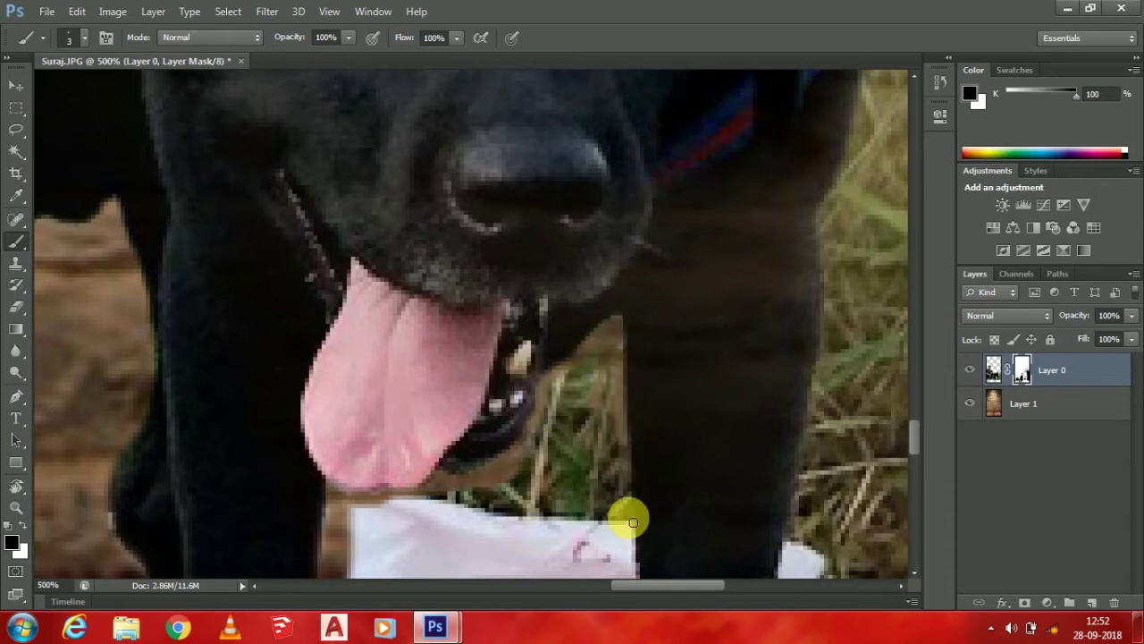
mouse_move(613, 374)
mouse_down()
mouse_move(617, 504)
mouse_move(624, 445)
mouse_move(582, 554)
mouse_move(606, 365)
mouse_move(561, 435)
mouse_move(598, 409)
mouse_up()
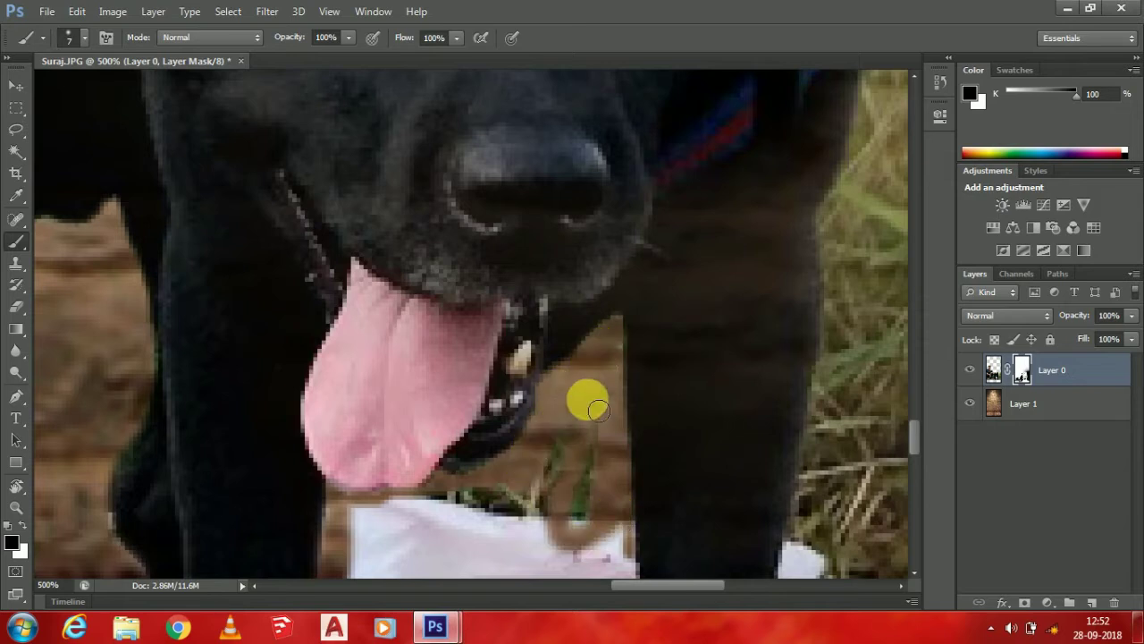
scroll(550, 469, down, 1)
mouse_move(544, 450)
mouse_down()
mouse_move(363, 424)
mouse_move(357, 413)
mouse_move(421, 396)
mouse_move(475, 396)
mouse_move(579, 468)
mouse_move(389, 393)
mouse_move(353, 413)
mouse_move(362, 294)
mouse_move(373, 367)
mouse_move(459, 360)
mouse_move(598, 240)
mouse_move(531, 399)
mouse_move(632, 347)
mouse_move(577, 388)
mouse_move(633, 332)
mouse_move(636, 292)
mouse_up()
Step: Mask out the paper and ground between the dog's two front legs with enlarged brushes, reducing to 9 px near the leg edges
scroll(517, 433, down, 1)
scroll(379, 435, down, 1)
key(bracketright)
key(bracketright)
key(bracketright)
key(bracketright)
key(bracketright)
scroll(580, 467, down, 2)
key(bracketleft)
key(bracketleft)
key(bracketleft)
drag(500, 459, 478, 364)
drag(547, 403, 506, 396)
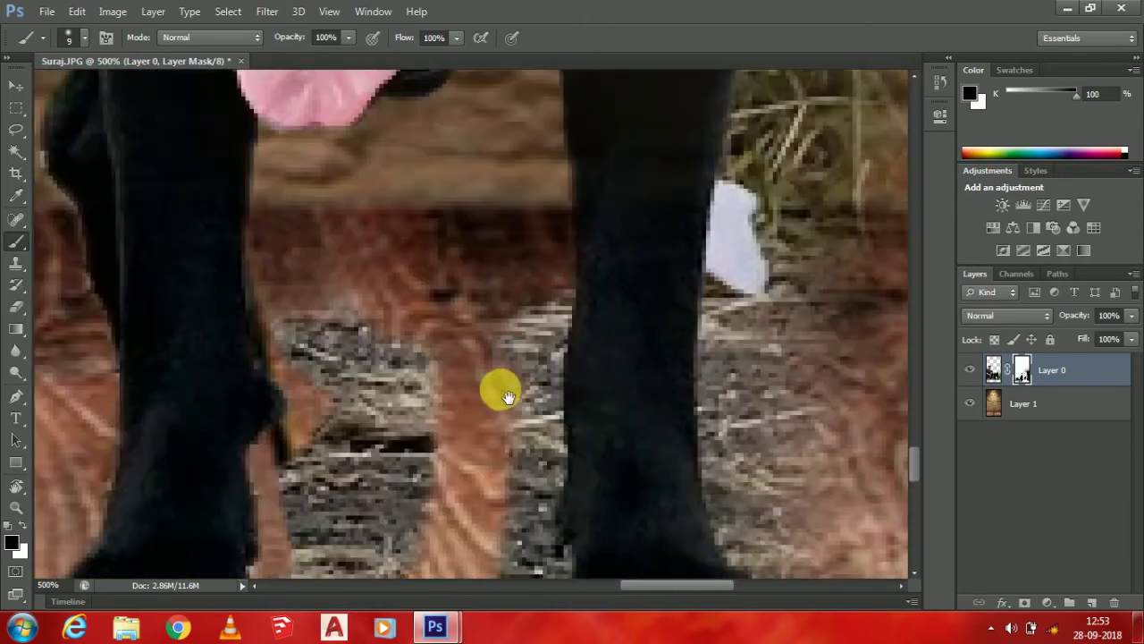
Step: Clear the gravel and straw left between the lower front legs with a larger brush, keeping clear of the paws
drag(400, 513, 427, 412)
key(bracketright)
key(bracketright)
key(bracketright)
mouse_move(399, 467)
mouse_down()
mouse_move(401, 547)
mouse_move(483, 376)
mouse_move(416, 269)
mouse_move(414, 282)
mouse_move(586, 214)
mouse_move(581, 358)
mouse_move(555, 298)
mouse_move(563, 355)
mouse_up()
key(bracketleft)
key(bracketleft)
key(bracketleft)
Step: Mask out the straw beside and beneath the dog's other front paw with an 8 px brush
scroll(550, 375, down, 2)
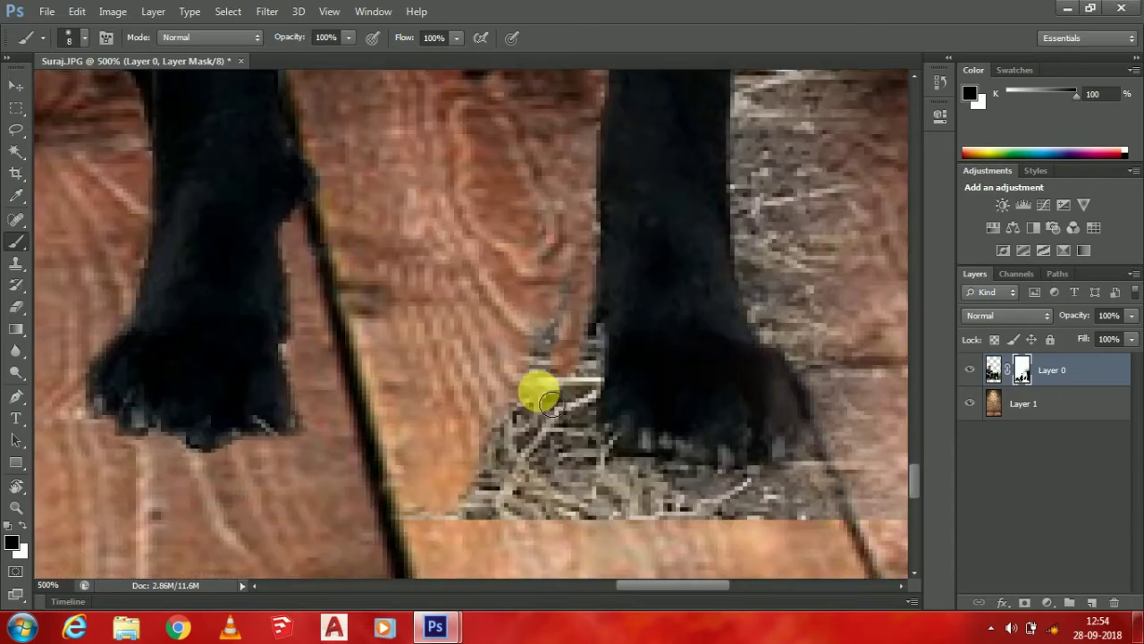
scroll(549, 399, down, 1)
mouse_move(549, 399)
mouse_down()
mouse_move(396, 421)
mouse_move(599, 311)
mouse_up()
mouse_move(567, 255)
mouse_down()
mouse_move(568, 348)
mouse_move(689, 454)
mouse_up()
drag(611, 466, 430, 430)
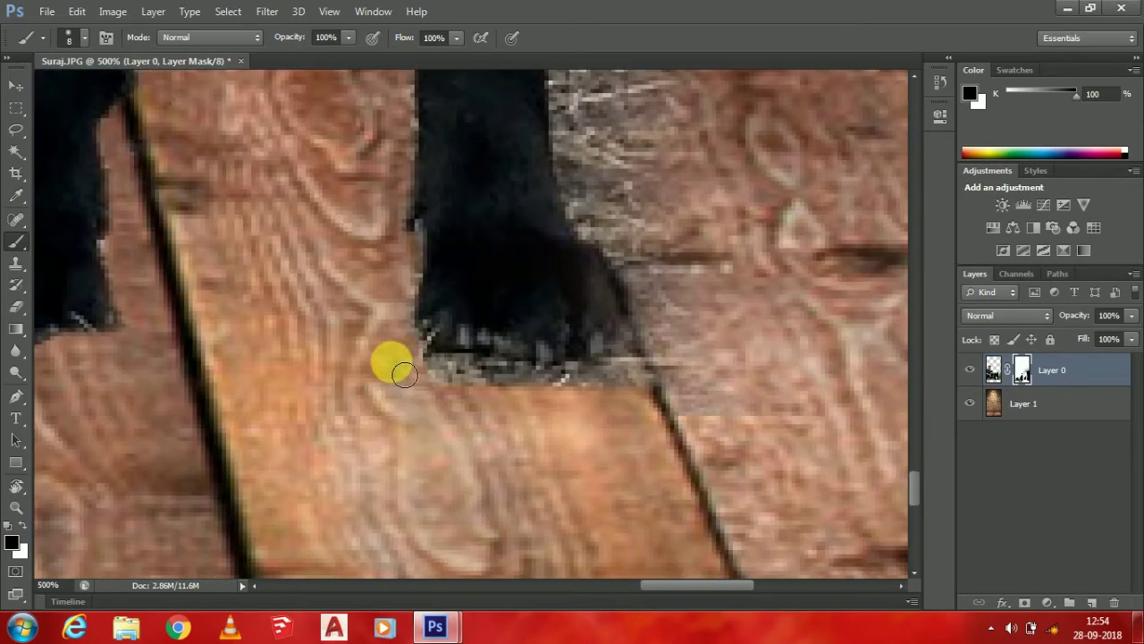
mouse_move(404, 374)
mouse_down()
mouse_move(570, 392)
mouse_move(671, 382)
mouse_up()
mouse_move(468, 386)
mouse_down()
mouse_move(488, 436)
mouse_move(420, 520)
mouse_up()
drag(587, 508, 712, 544)
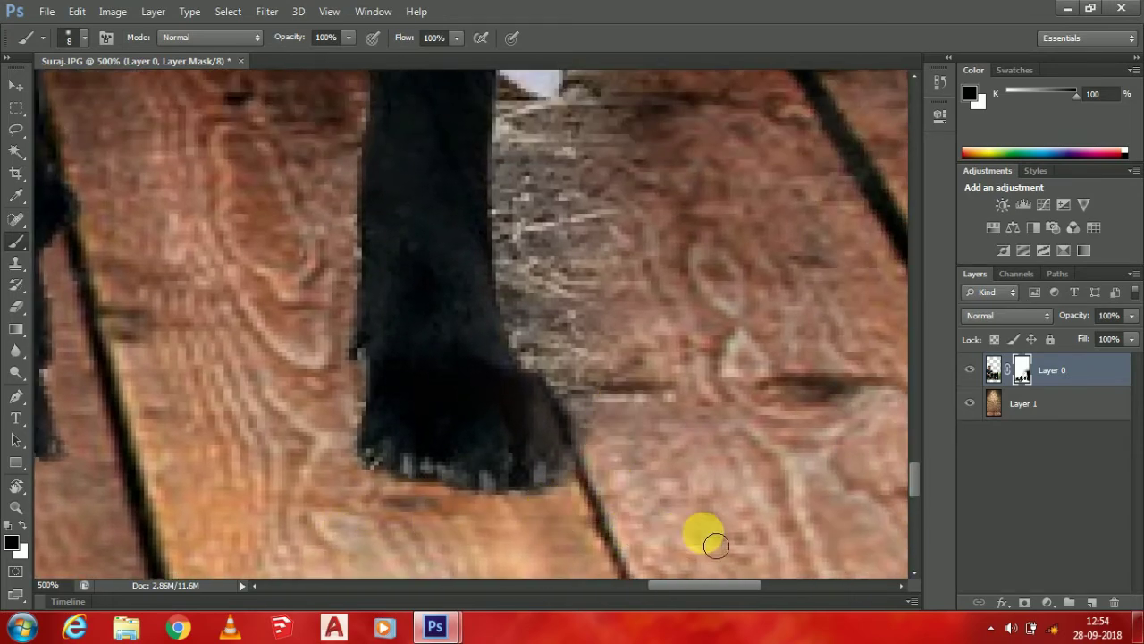
mouse_move(639, 432)
mouse_down()
mouse_move(621, 490)
mouse_move(601, 510)
mouse_up()
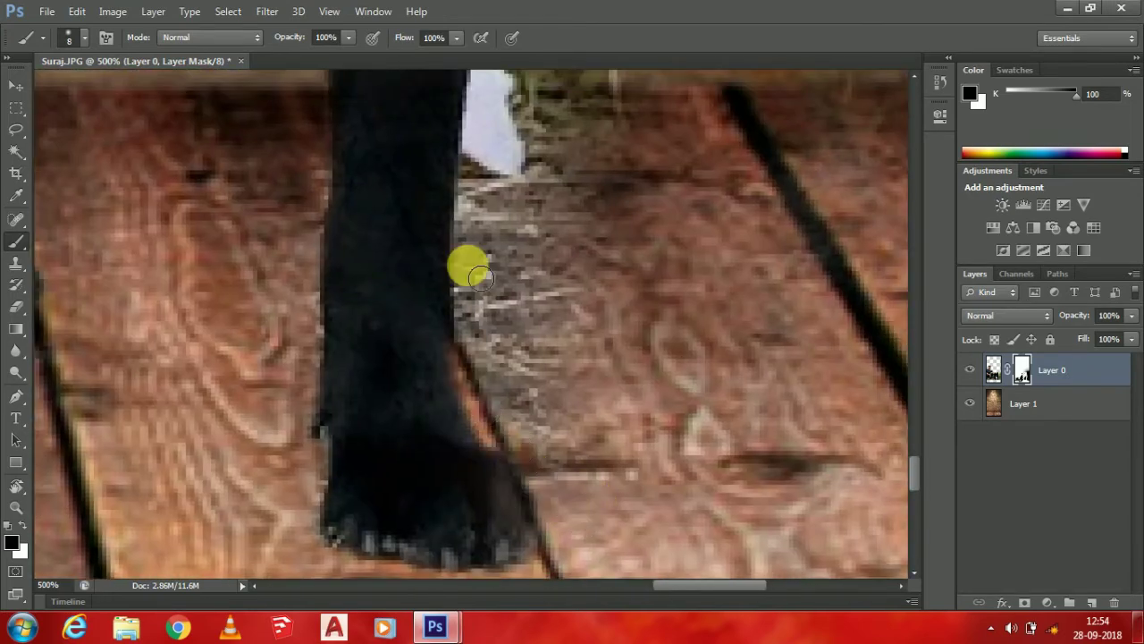
Step: Mask out the ground, paper and grass directly along the outer edge of the dog's front leg, working up towards the collar
mouse_move(468, 263)
mouse_down()
mouse_move(439, 388)
mouse_move(447, 485)
mouse_move(364, 400)
mouse_move(380, 480)
mouse_up()
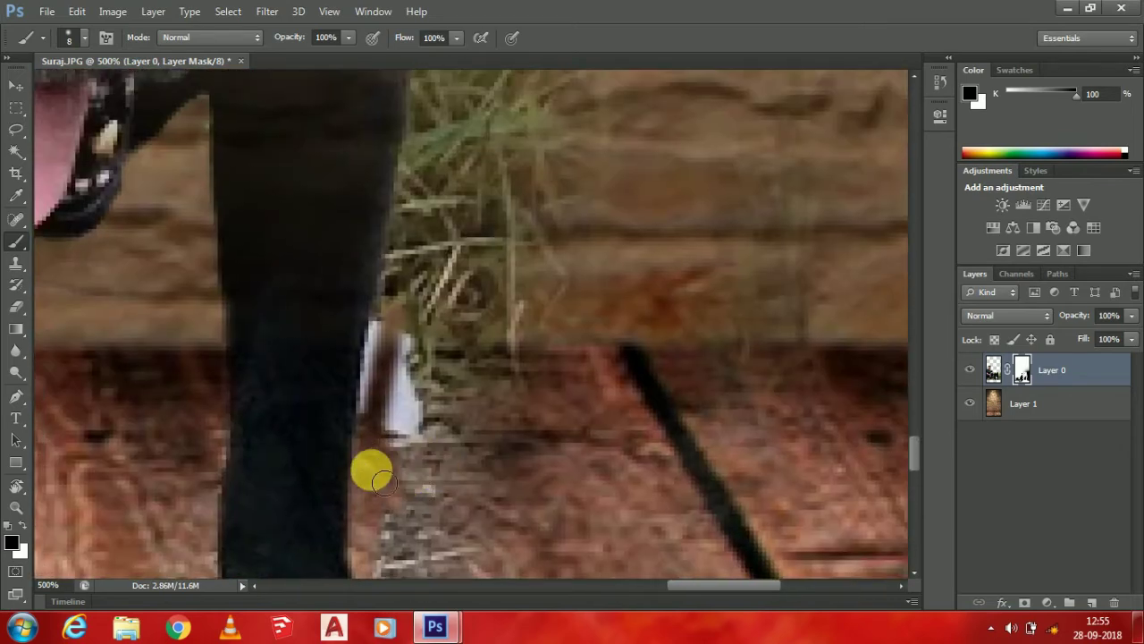
drag(415, 348, 399, 513)
drag(391, 402, 376, 501)
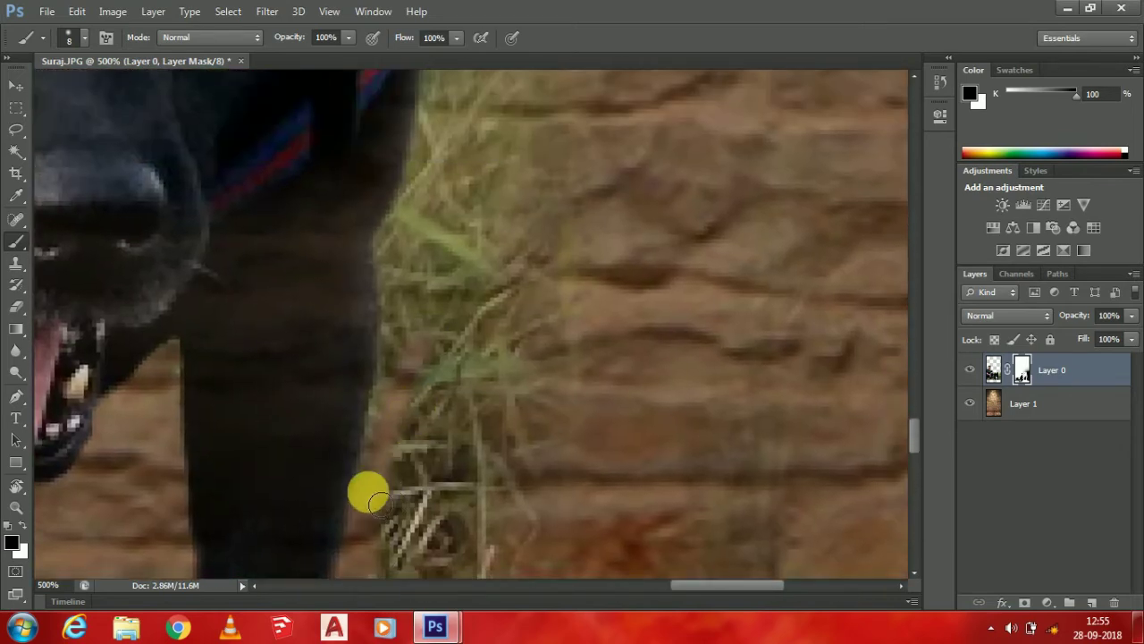
drag(416, 421, 417, 540)
drag(390, 497, 379, 356)
Step: Paint white on the mask with the 8 px brush to restore the faded outer edge of the dog's front leg
key(x)
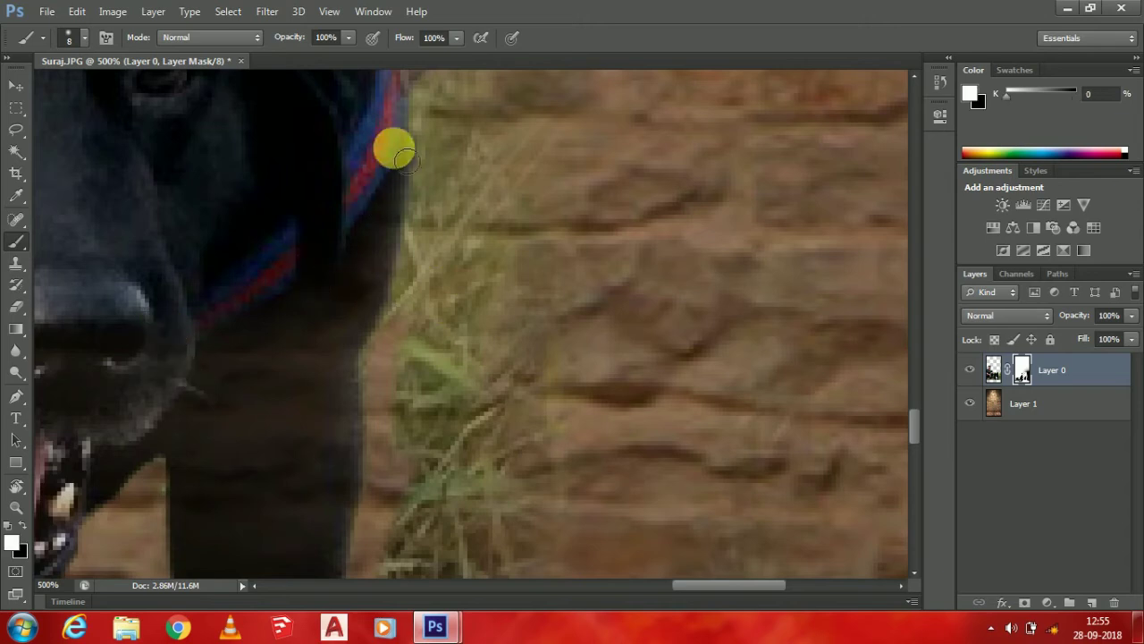
drag(402, 158, 348, 378)
scroll(346, 427, down, 3)
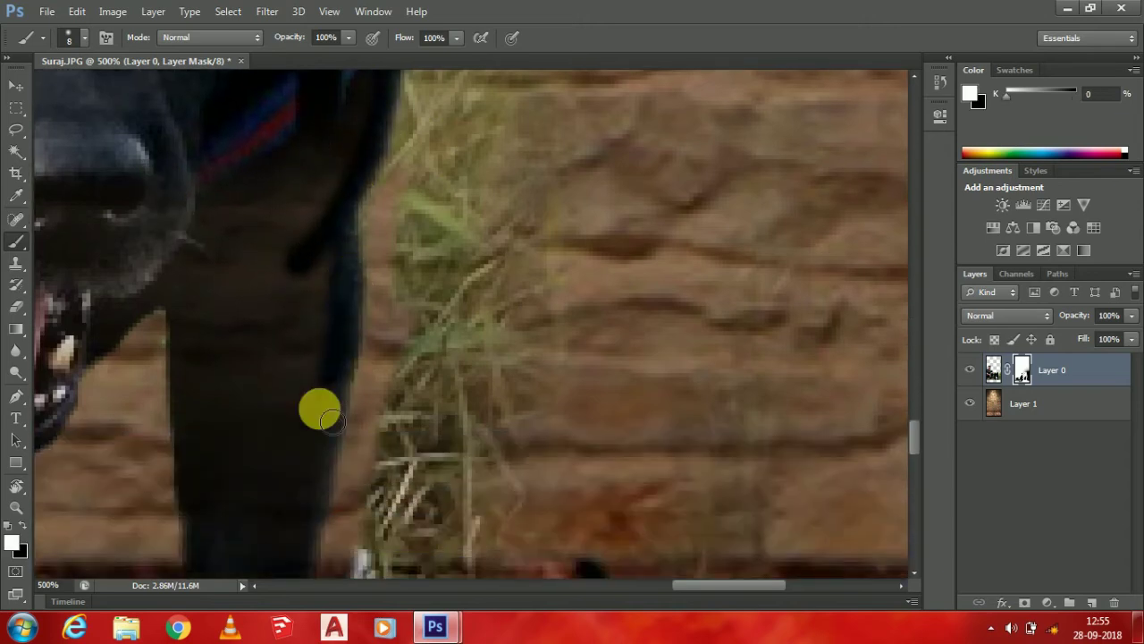
scroll(315, 418, down, 2)
scroll(311, 427, down, 3)
key(x)
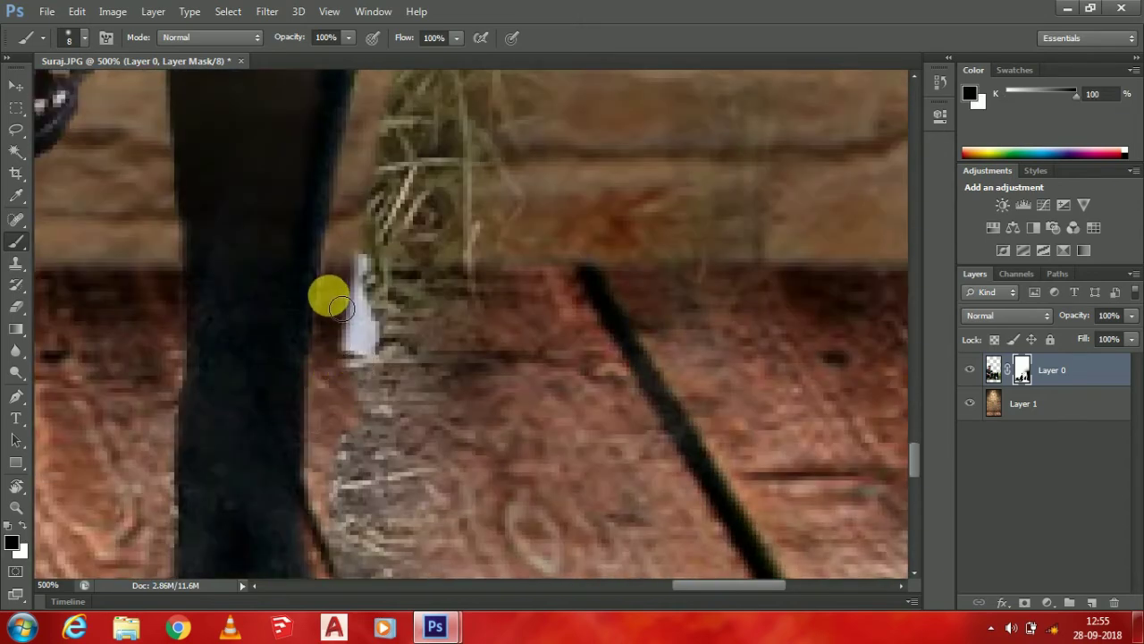
key(x)
scroll(304, 420, down, 1)
scroll(230, 268, down, 1)
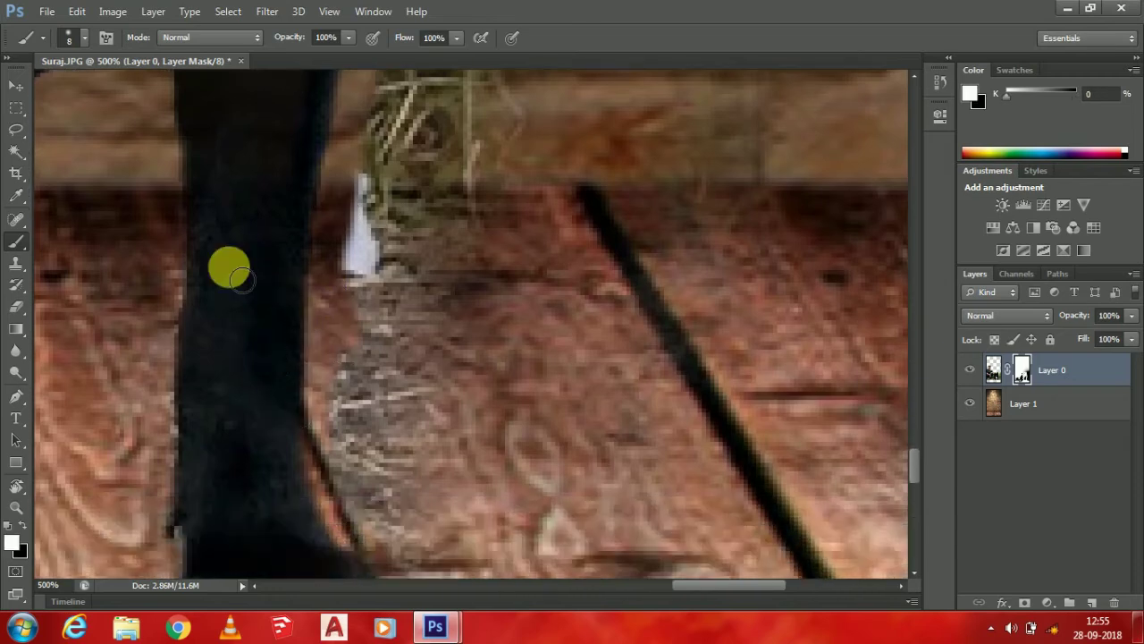
scroll(247, 427, down, 1)
scroll(247, 427, down, 1)
key(x)
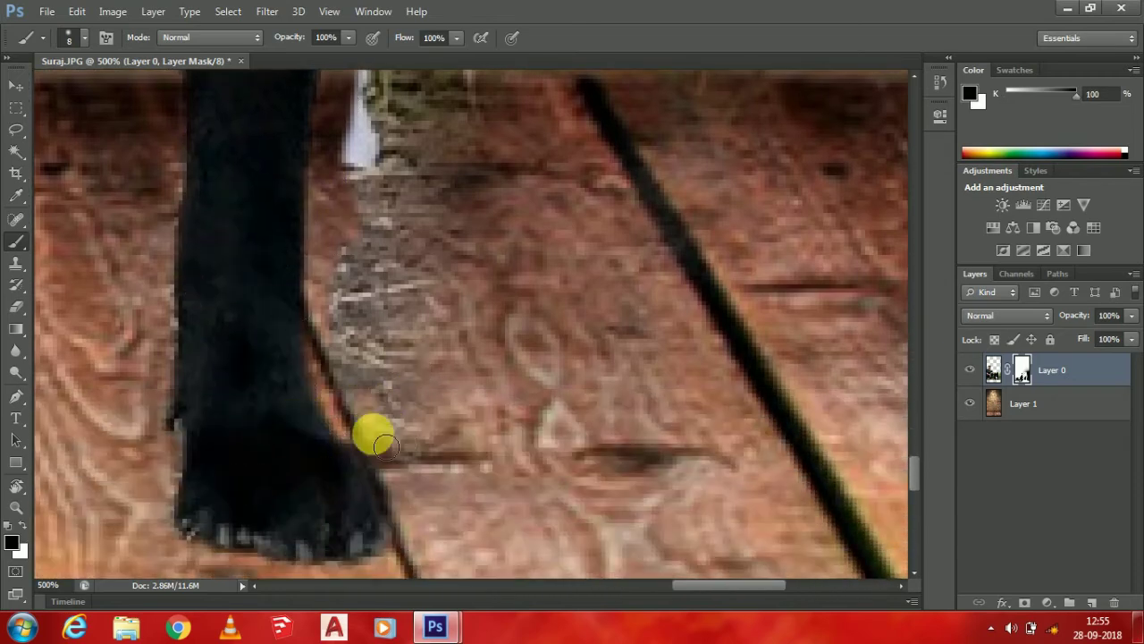
Step: Mask out the leftover straw, paper and grass beside the dog's outer front leg with black, enlarging the brush to 15 px
mouse_move(369, 423)
mouse_down()
mouse_move(415, 293)
mouse_move(415, 421)
mouse_up()
scroll(474, 240, up, 3)
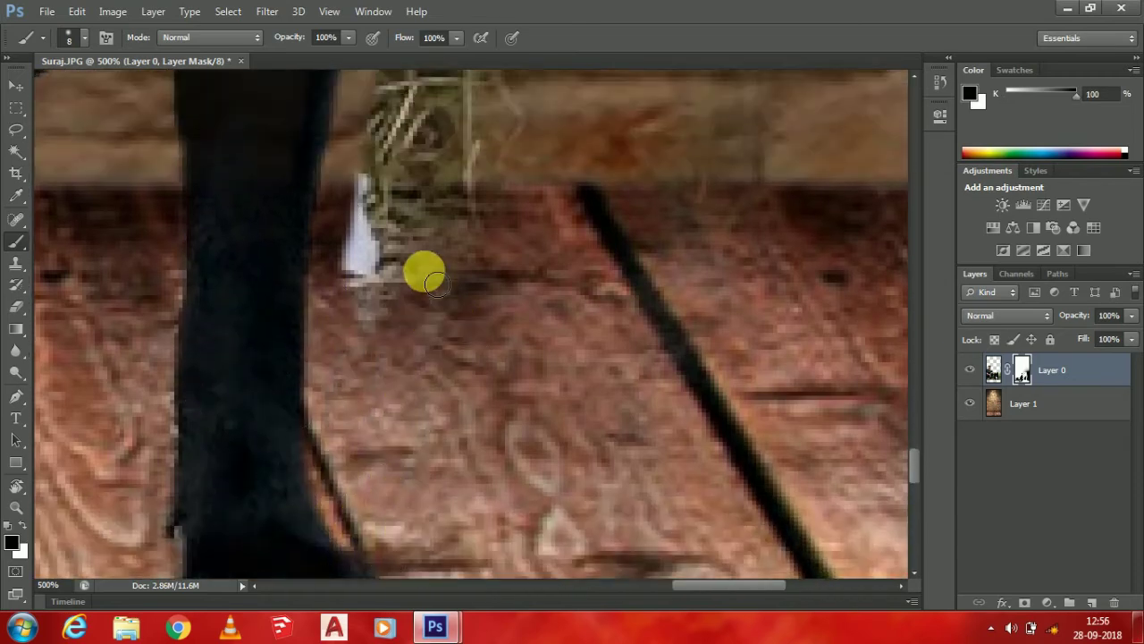
mouse_move(371, 353)
mouse_down()
mouse_move(372, 309)
mouse_move(424, 477)
mouse_move(466, 383)
mouse_up()
scroll(459, 363, up, 3)
key(bracketright)
key(bracketright)
key(bracketright)
scroll(529, 413, up, 2)
drag(528, 413, 469, 368)
Step: Paint white on the mask with the 15 px brush to restore the faded interior of the dog's front leg
key(x)
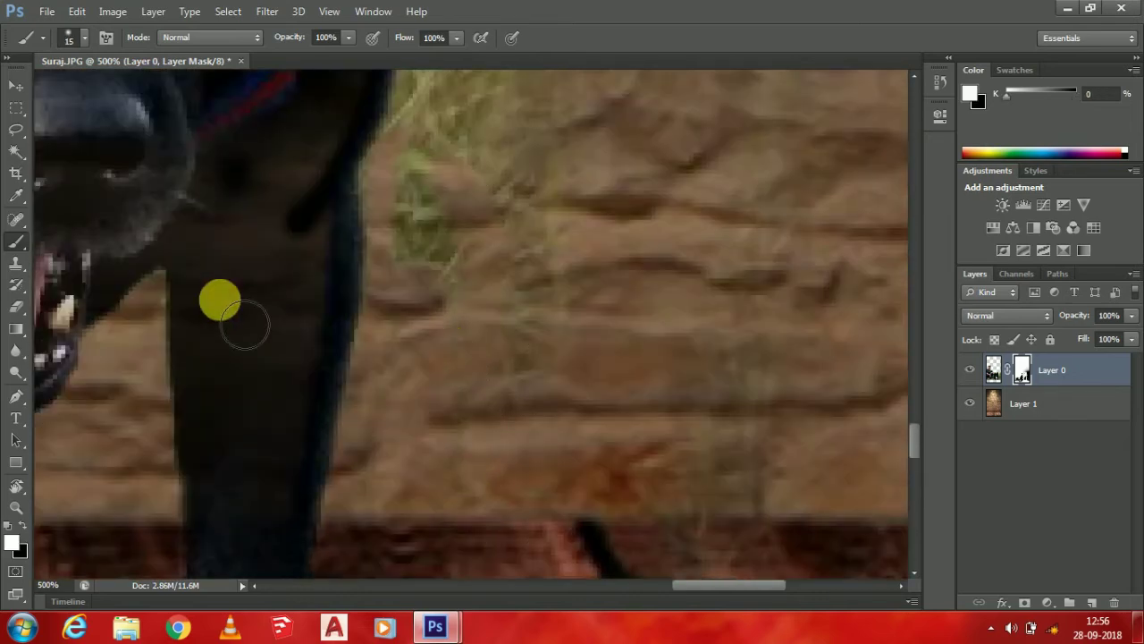
drag(245, 325, 231, 394)
scroll(231, 398, down, 6)
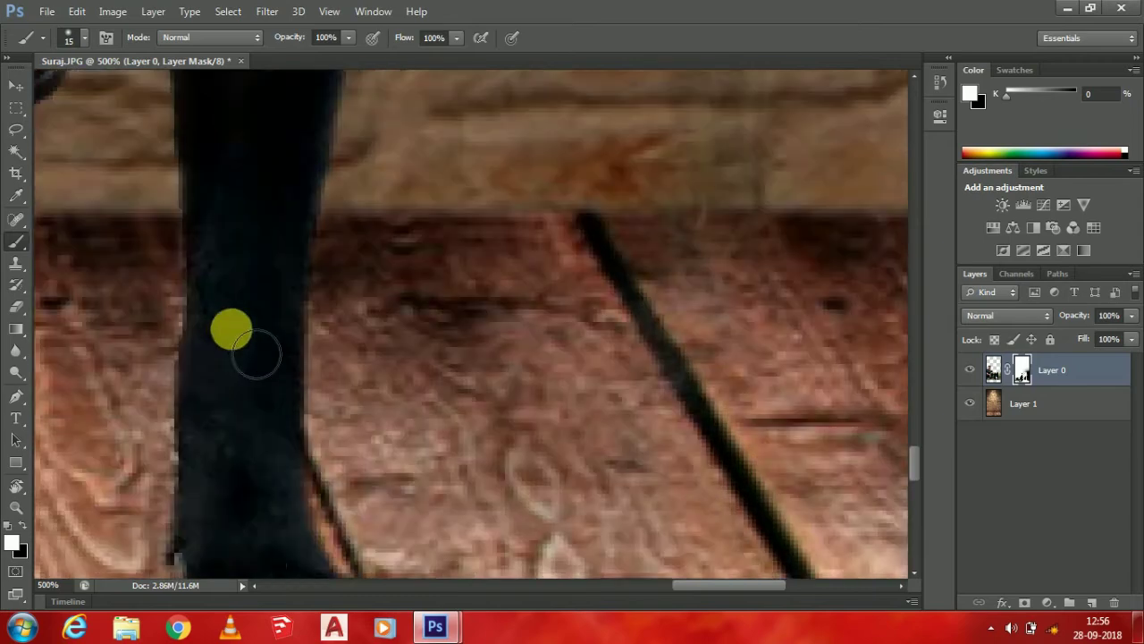
Step: Paint black on the mask to hide the green grass patch and faint streaks on the bricks beside the dog's upper front leg
scroll(309, 373, up, 6)
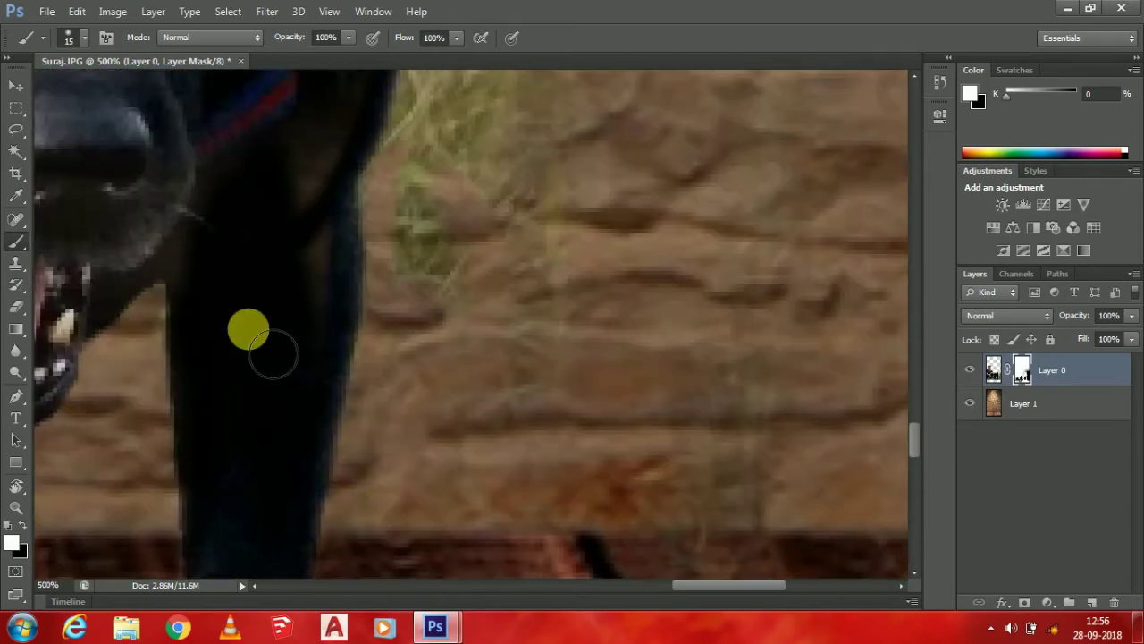
scroll(324, 358, down, 5)
scroll(530, 364, up, 5)
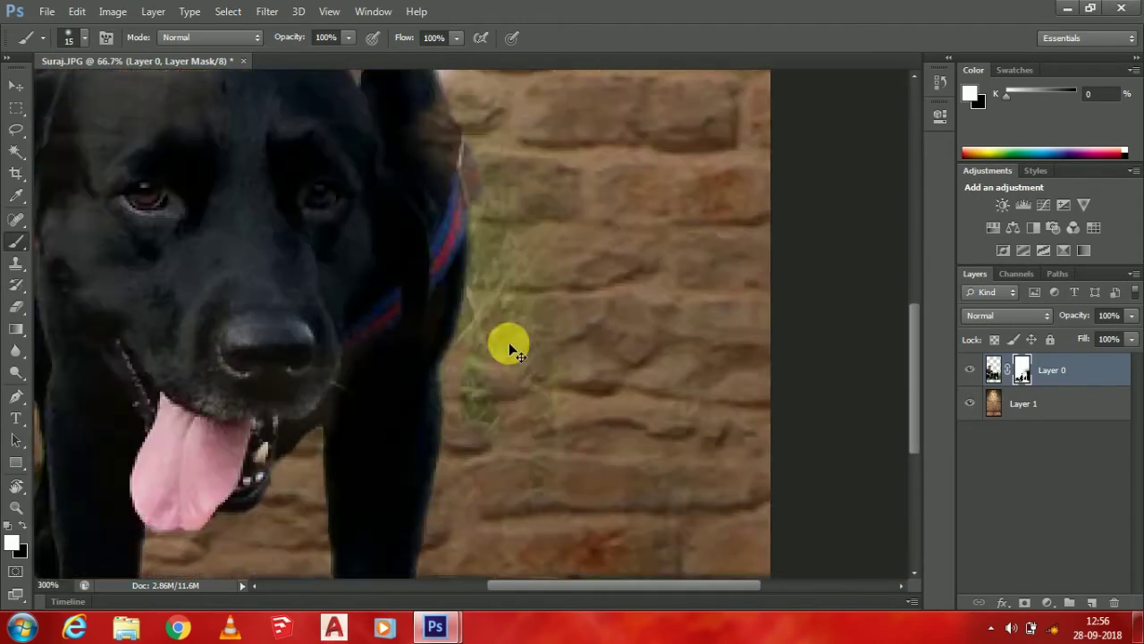
key(x)
scroll(641, 411, down, 3)
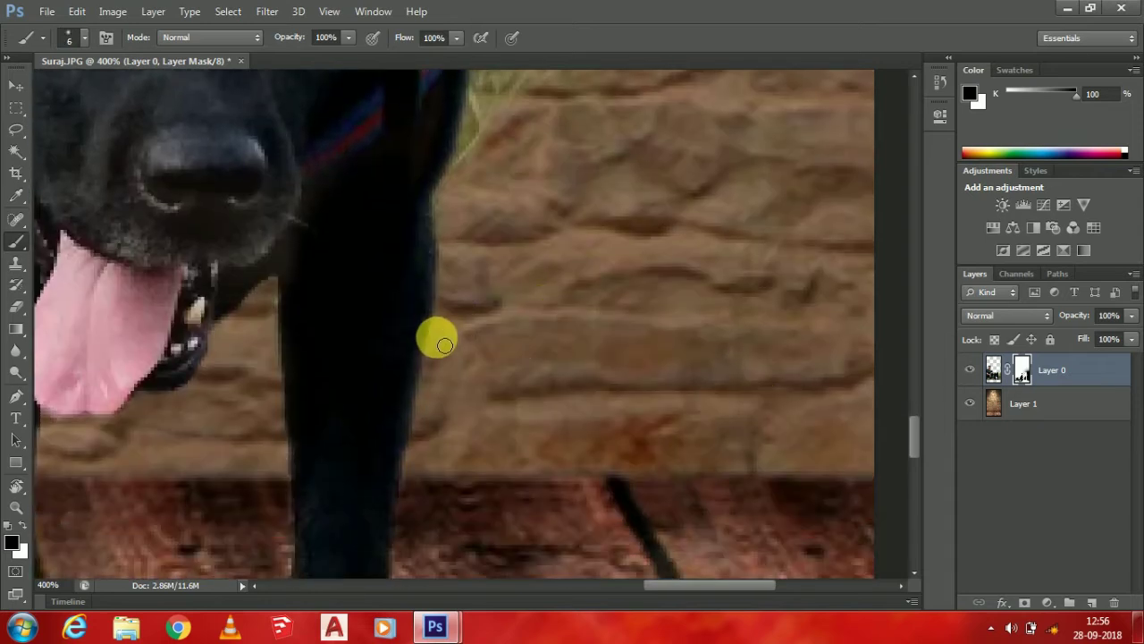
Step: Mask out the remaining grass on the bricks beside the dog's collar and shoulder with the 6 px black brush
scroll(486, 257, up, 4)
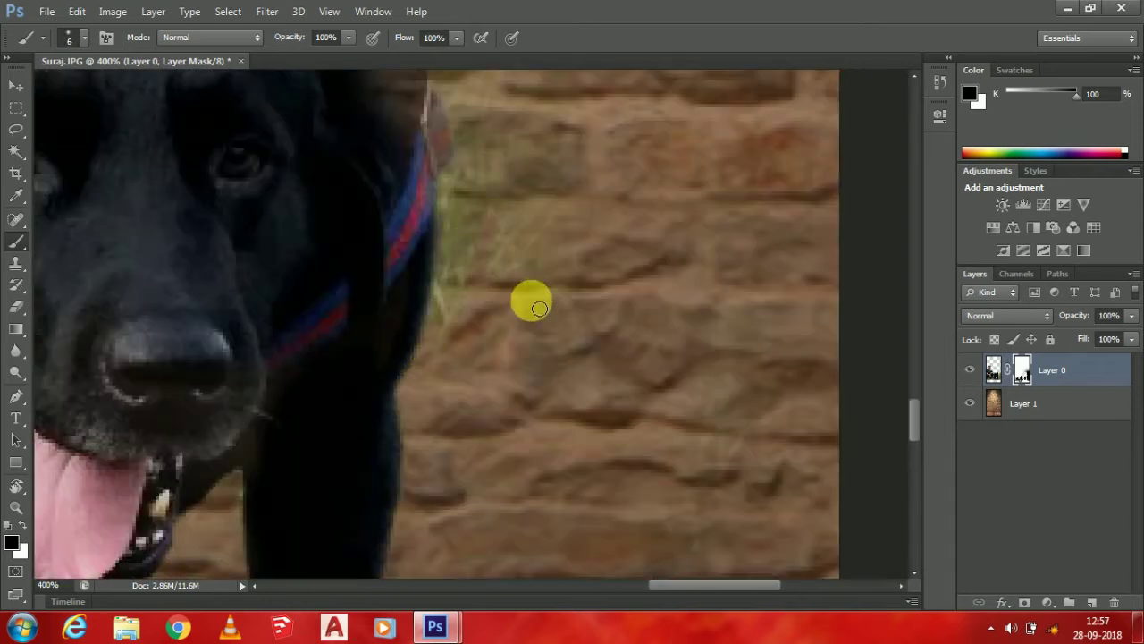
key(bracketleft)
key(bracketleft)
key(bracketleft)
key(bracketleft)
key(bracketleft)
key(bracketleft)
key(bracketleft)
key(bracketleft)
key(bracketleft)
key(bracketleft)
key(bracketleft)
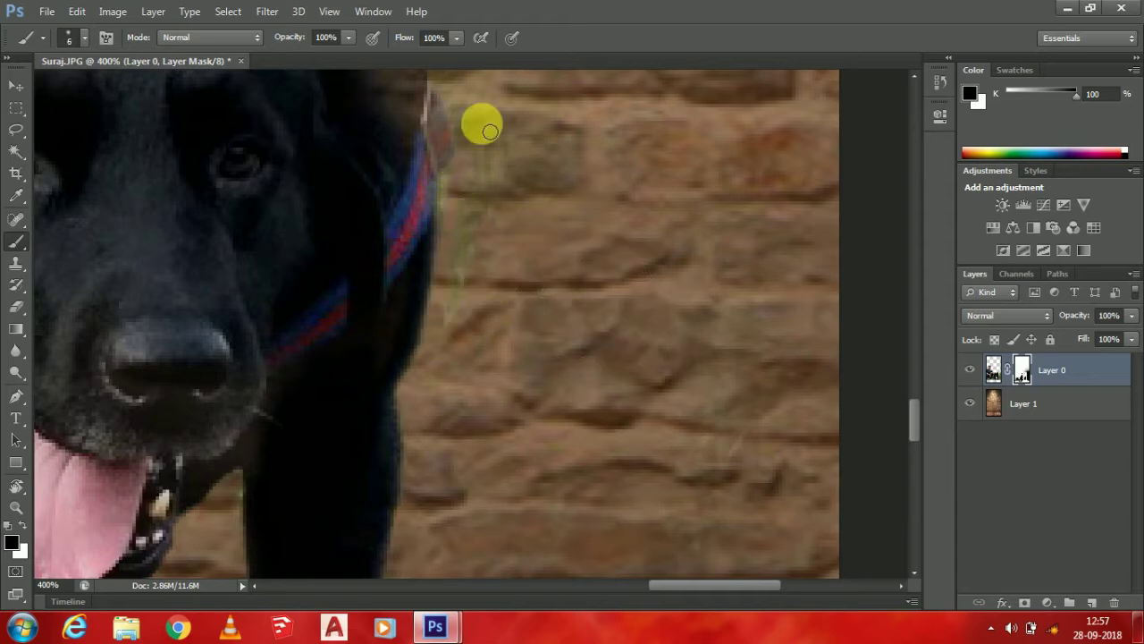
drag(490, 132, 456, 246)
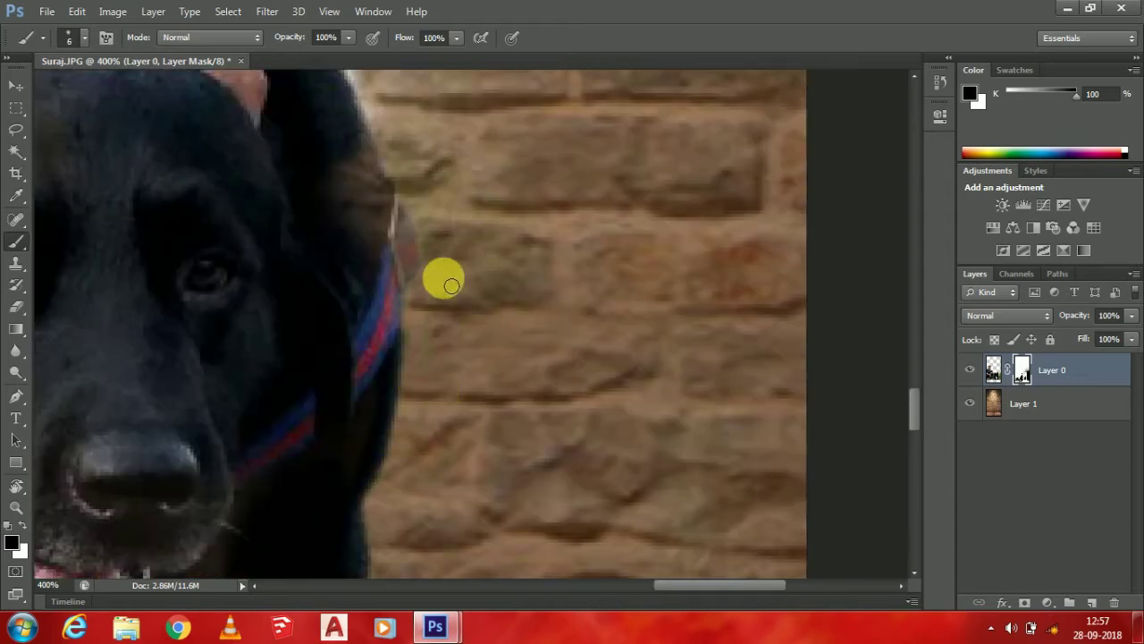
Step: Paint white on the mask to restore the collar's faded outer end at 6 px and the dog's face at 25 px
scroll(451, 295, up, 3)
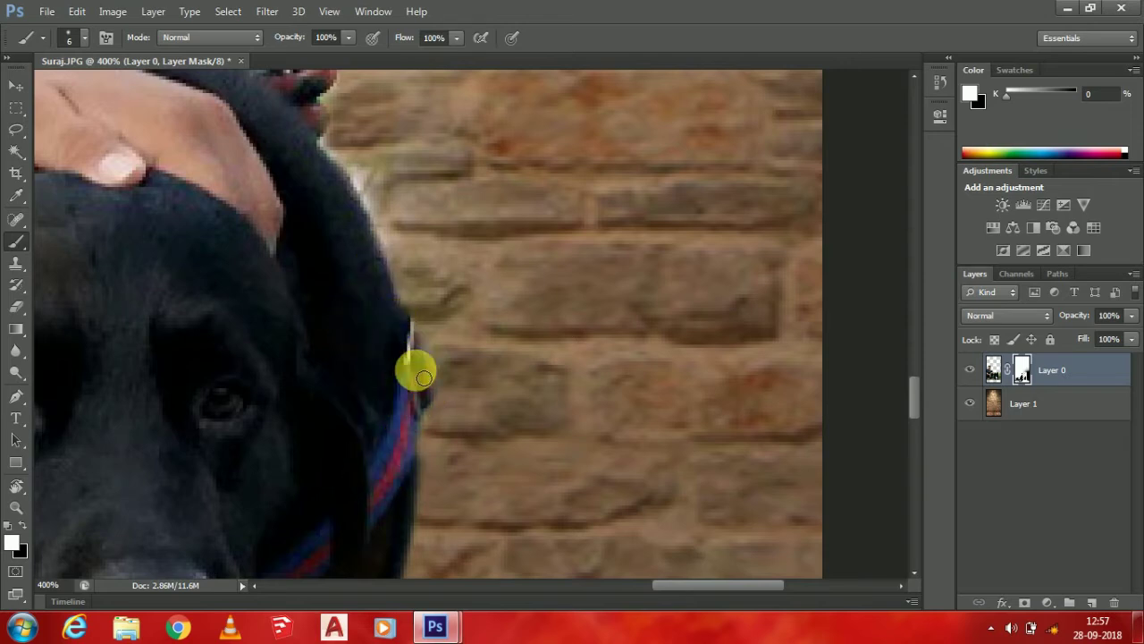
scroll(406, 429, down, 5)
scroll(366, 475, left, 3)
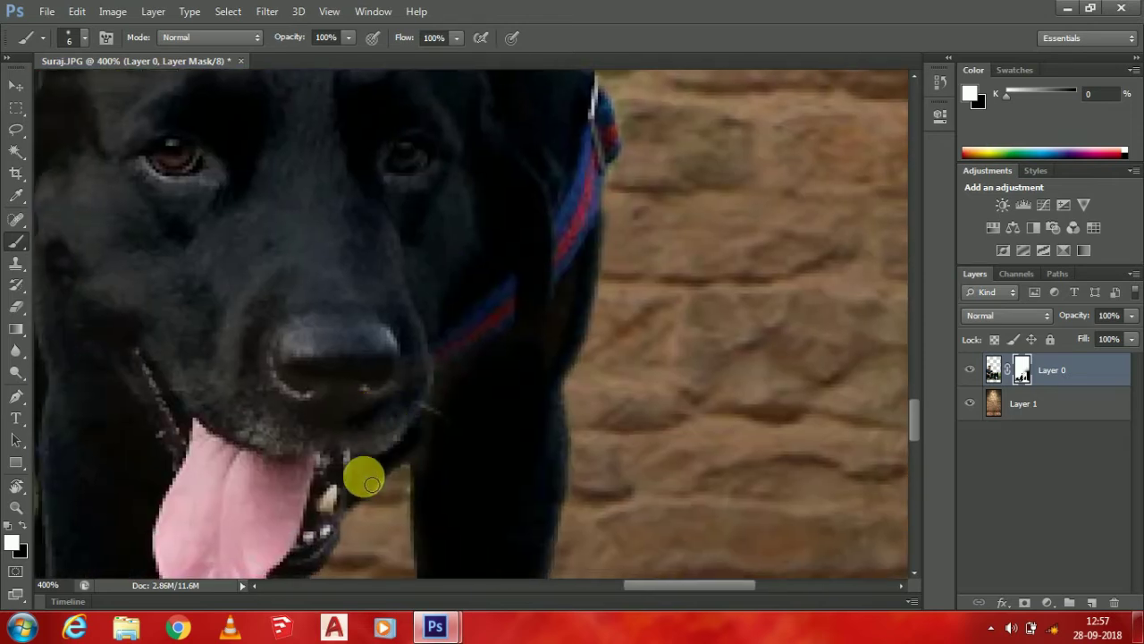
key(bracketright)
key(bracketright)
key(bracketright)
key(bracketright)
key(bracketright)
key(bracketright)
key(bracketright)
mouse_move(394, 322)
mouse_down()
mouse_move(462, 370)
mouse_move(560, 387)
mouse_up()
scroll(573, 328, up, 1)
scroll(348, 184, up, 5)
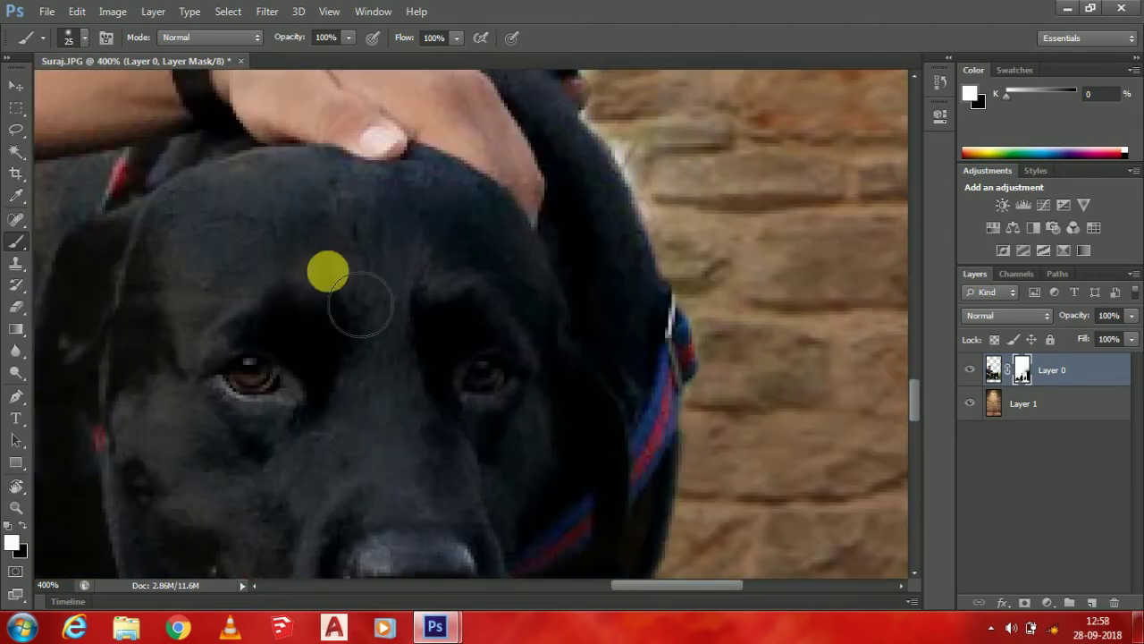
Step: Examine the mask edges around the dog's paws and rear legs, reducing the white brush to 9 px
scroll(327, 268, left, 6)
scroll(367, 351, down, 10)
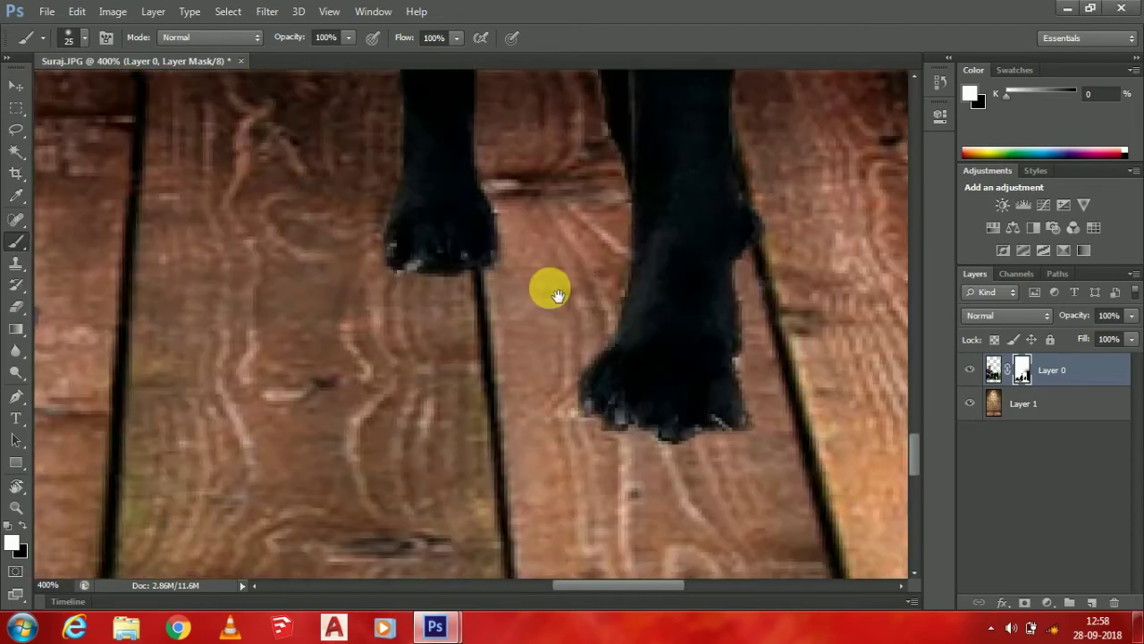
drag(550, 288, 528, 329)
key(bracketleft)
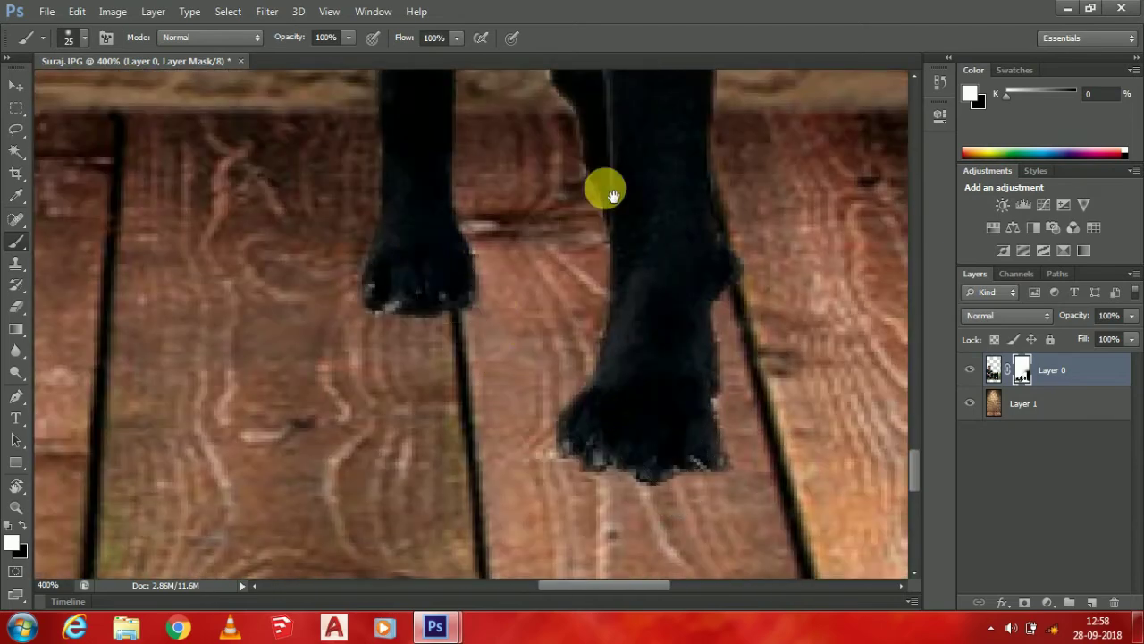
mouse_move(605, 189)
mouse_down()
mouse_move(453, 386)
mouse_move(488, 307)
mouse_up()
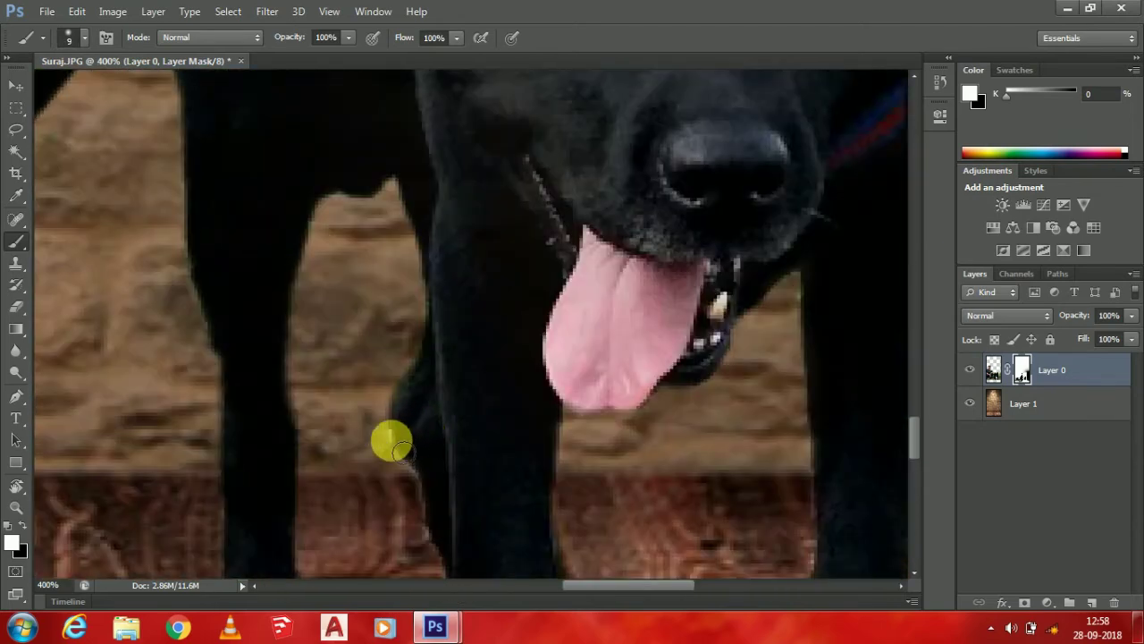
Step: Mask out the green specks around the red and black collar end behind the man's hand, using a 3 px black brush
scroll(466, 429, up, 10)
scroll(626, 498, right, 2)
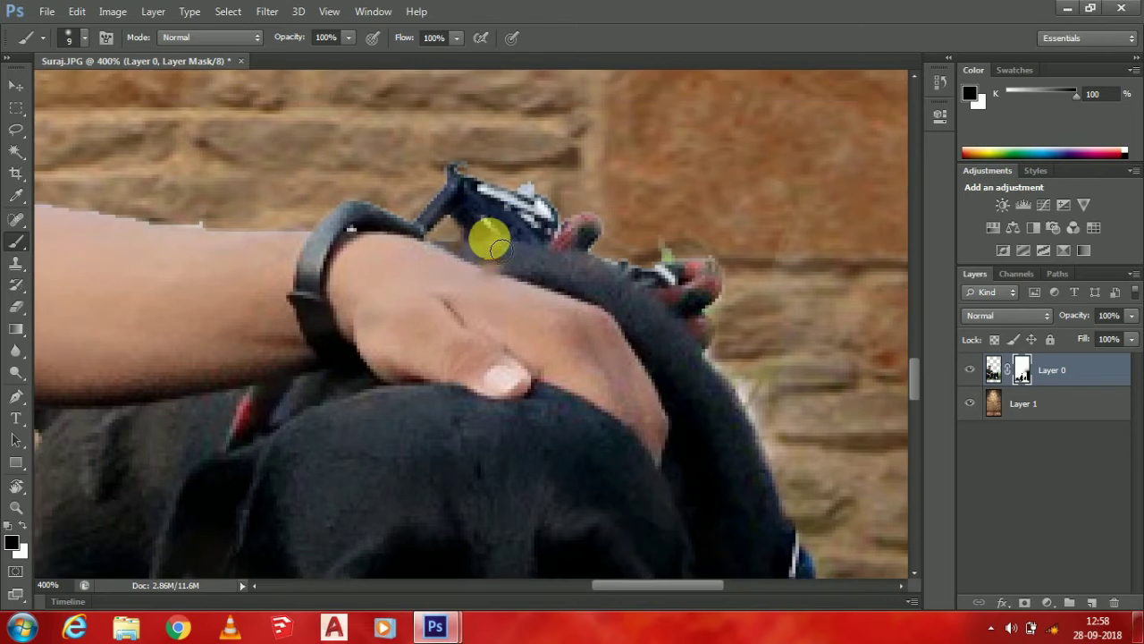
key(x)
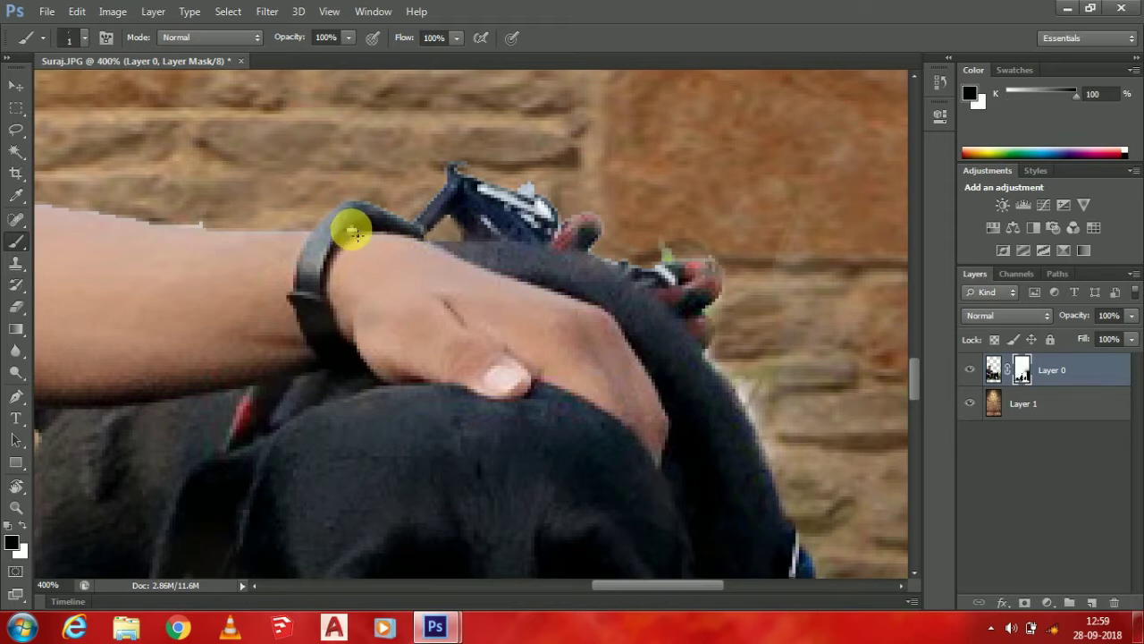
drag(565, 274, 497, 332)
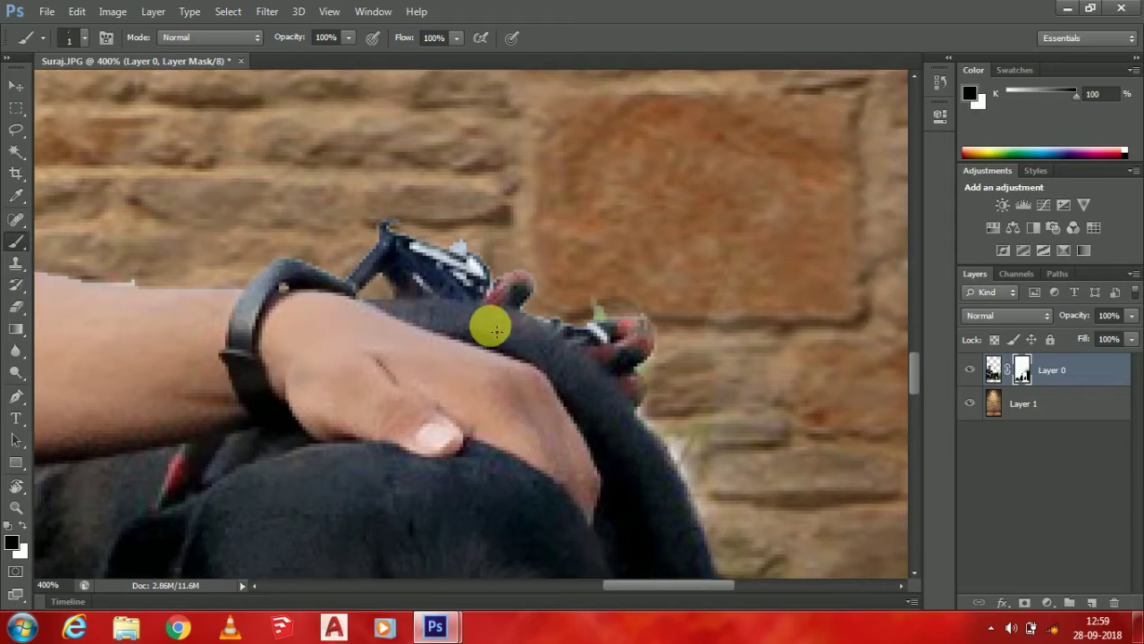
scroll(540, 358, right, 1)
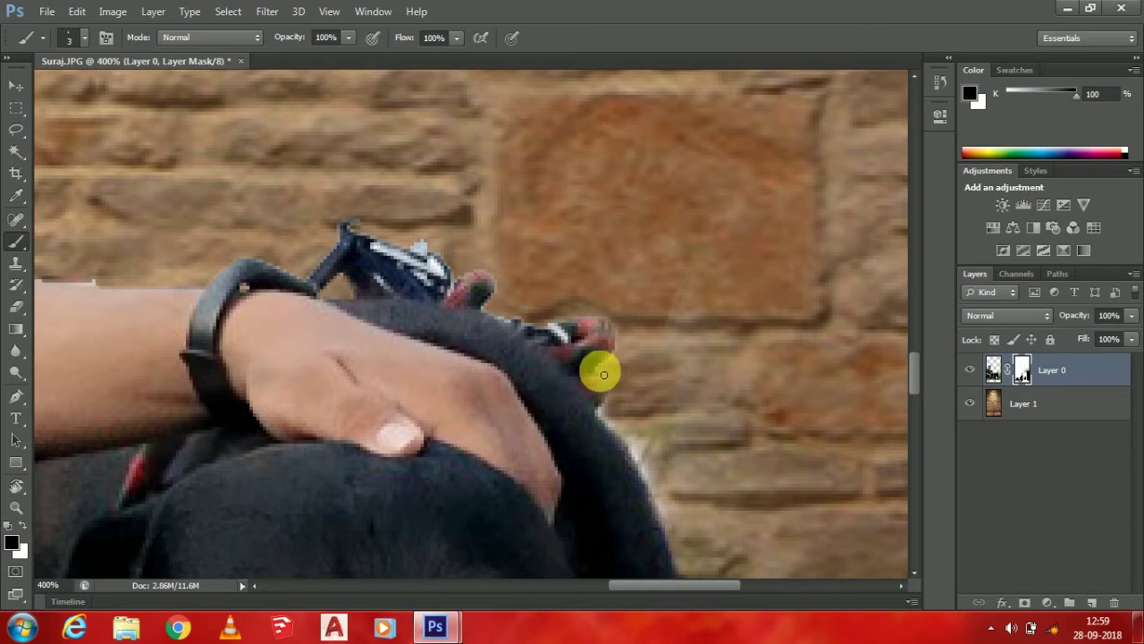
Step: Mask out the white fringe and green tint along the back of the dog's neck with black, enlarging the brush to 20 px
mouse_move(624, 409)
mouse_down()
mouse_move(607, 373)
mouse_move(649, 480)
mouse_move(654, 462)
mouse_move(619, 402)
mouse_move(649, 419)
mouse_move(660, 486)
mouse_up()
drag(692, 520, 654, 440)
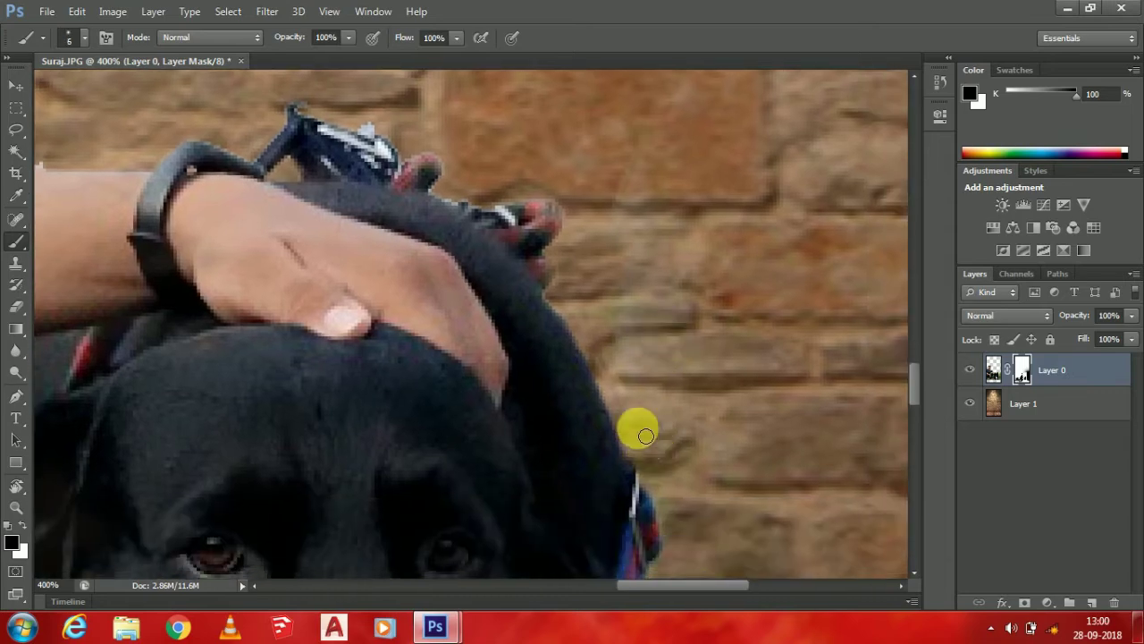
key(bracketright)
key(bracketright)
key(bracketright)
key(bracketright)
key(bracketright)
key(bracketright)
key(bracketright)
key(bracketright)
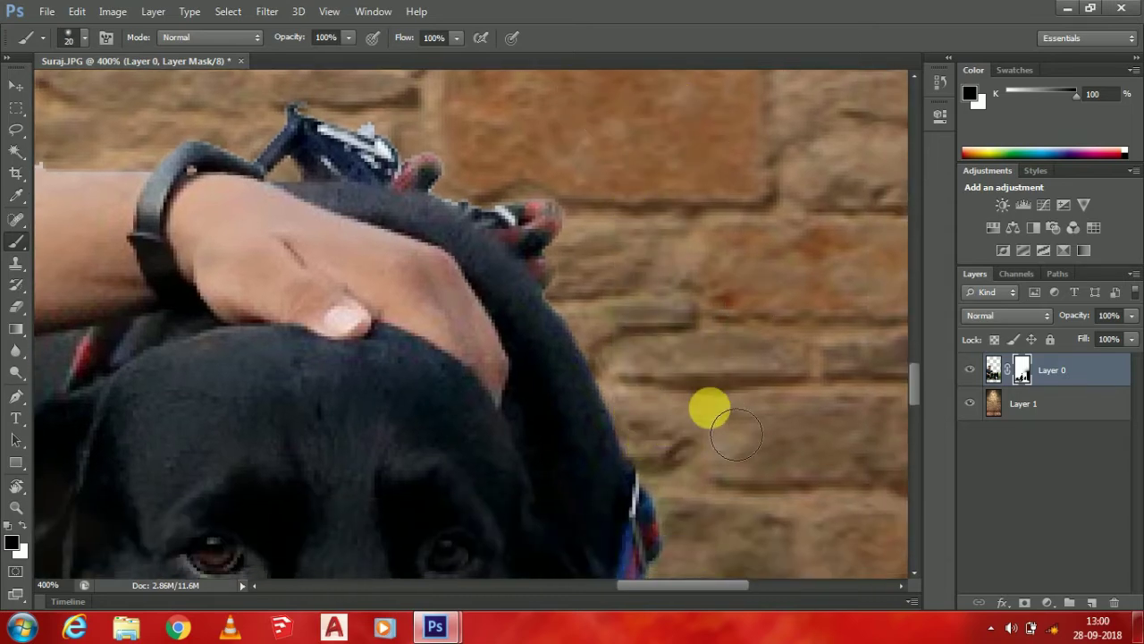
Step: Reduce the brush to 6 px and paint white on the mask to restore the collar's outer end beside the dog's neck
scroll(736, 205, down, 3)
key(bracketleft)
key(bracketleft)
key(bracketleft)
key(bracketleft)
key(bracketleft)
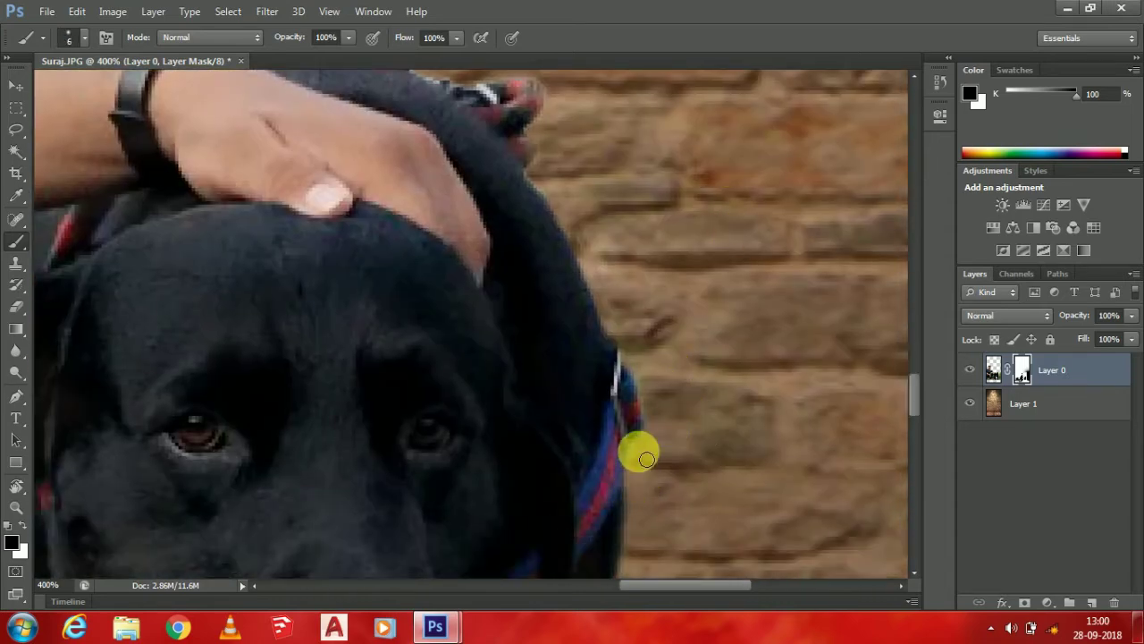
key(x)
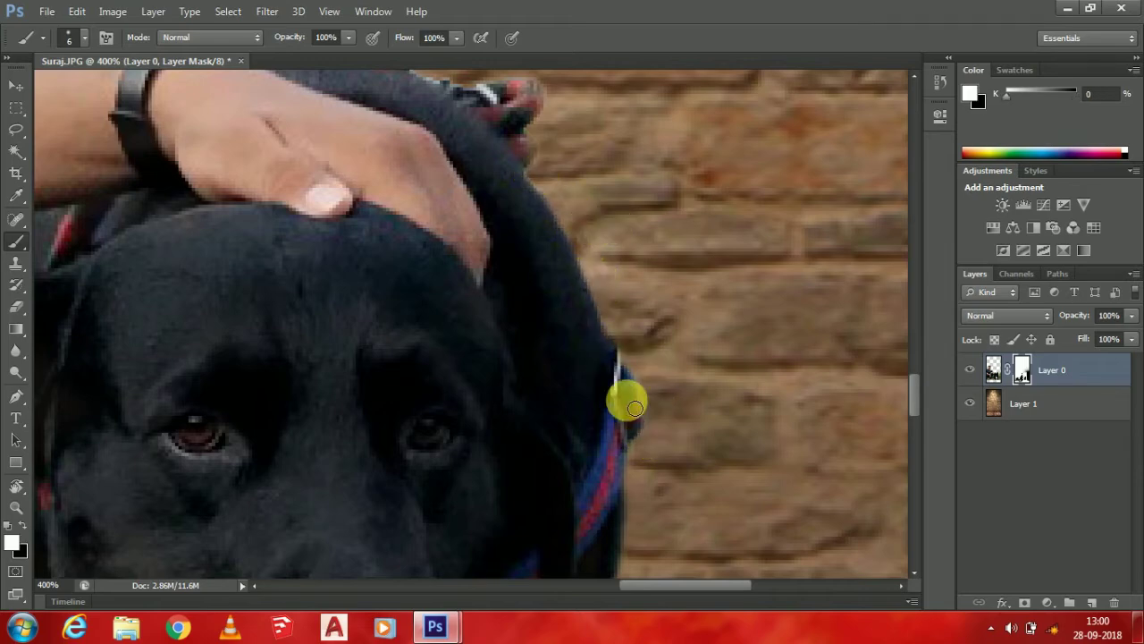
Step: Mask out the jagged white fringe along the upper edge of the man's forearm with the 6 px brush
drag(252, 138, 500, 381)
drag(90, 337, 409, 401)
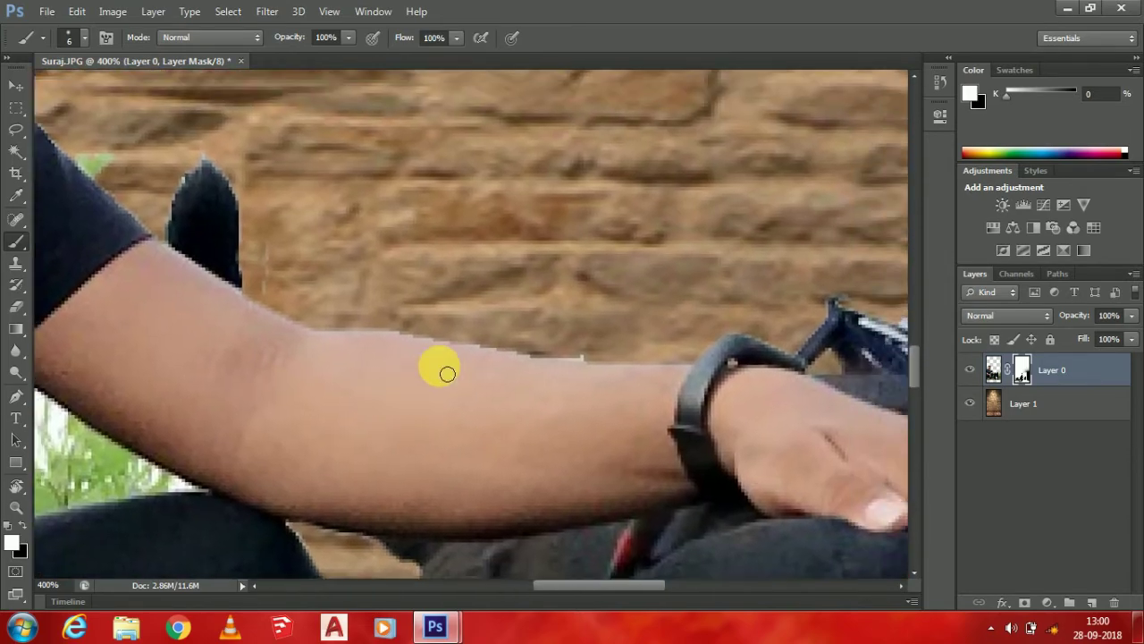
key(x)
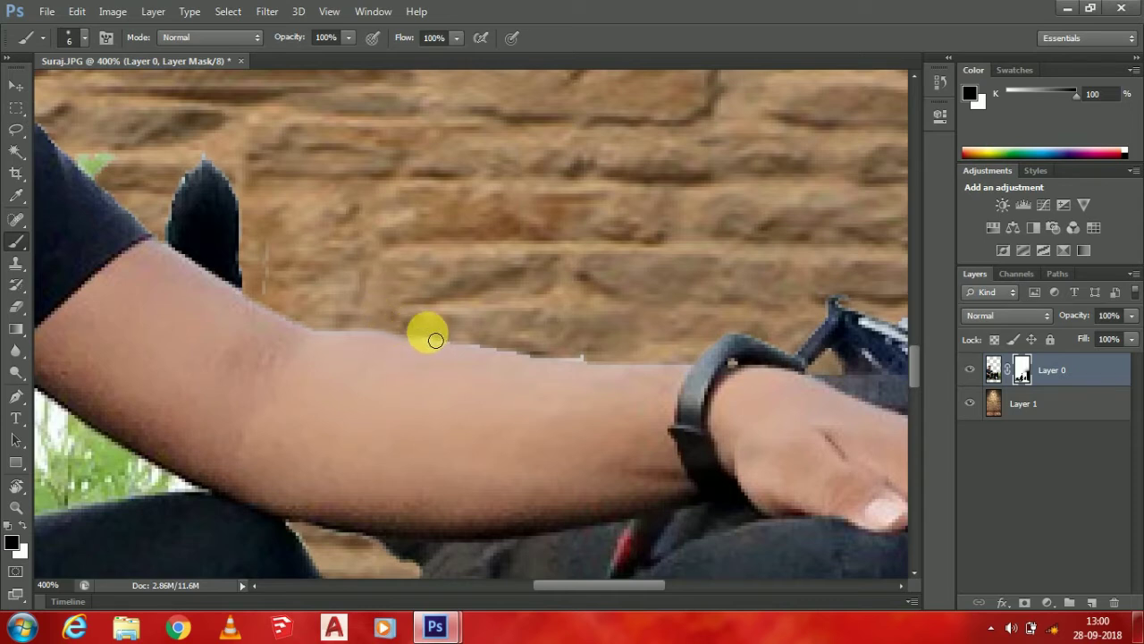
drag(506, 355, 602, 360)
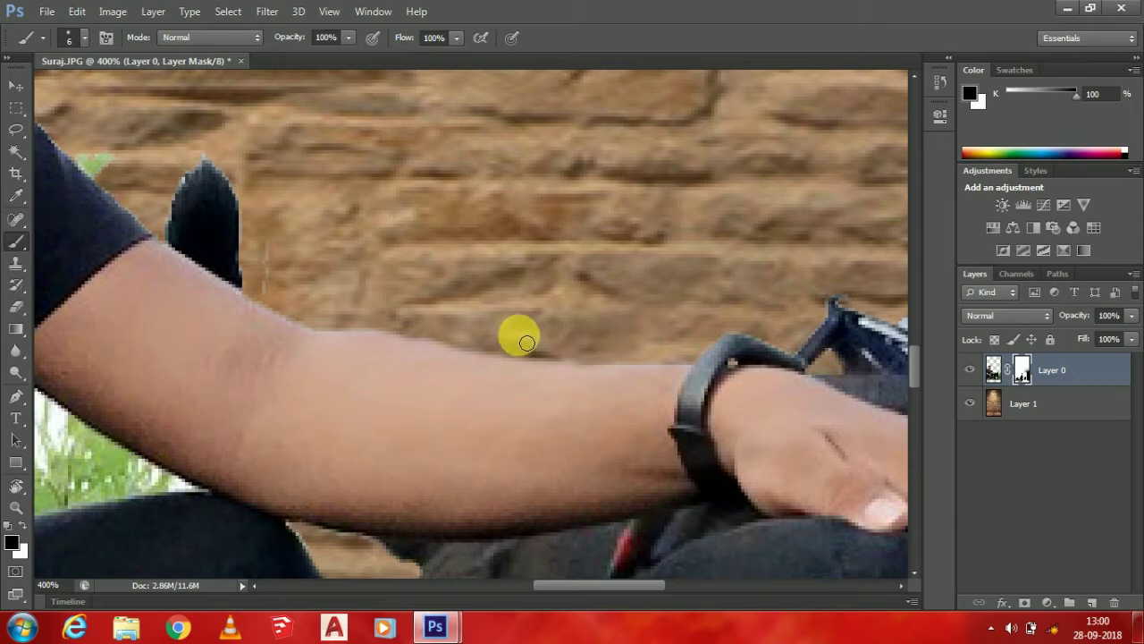
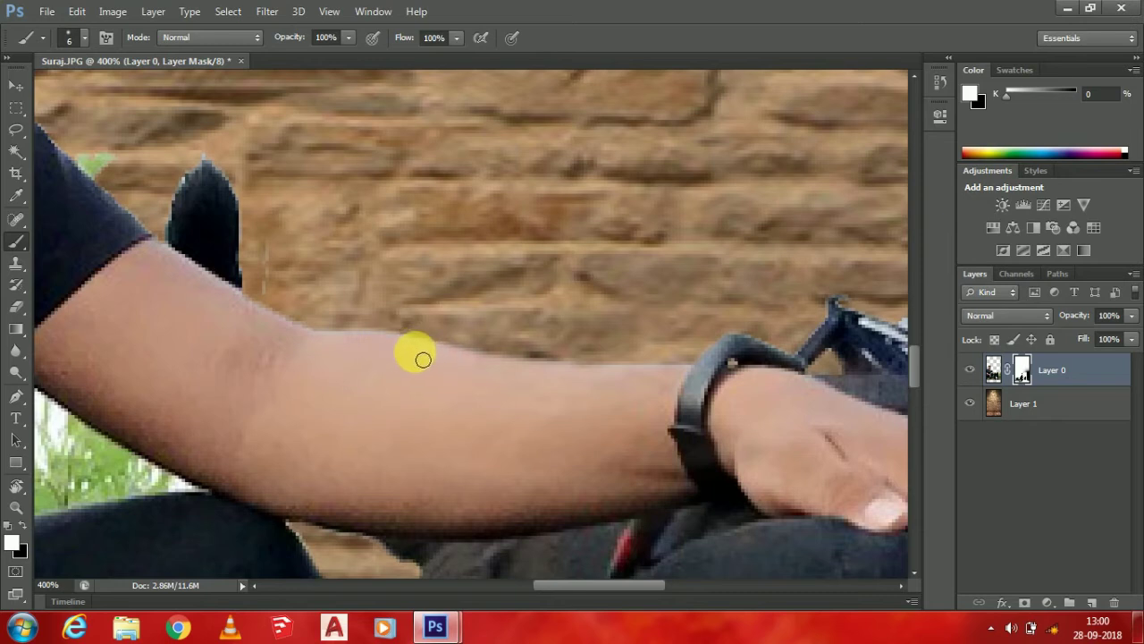
key(x)
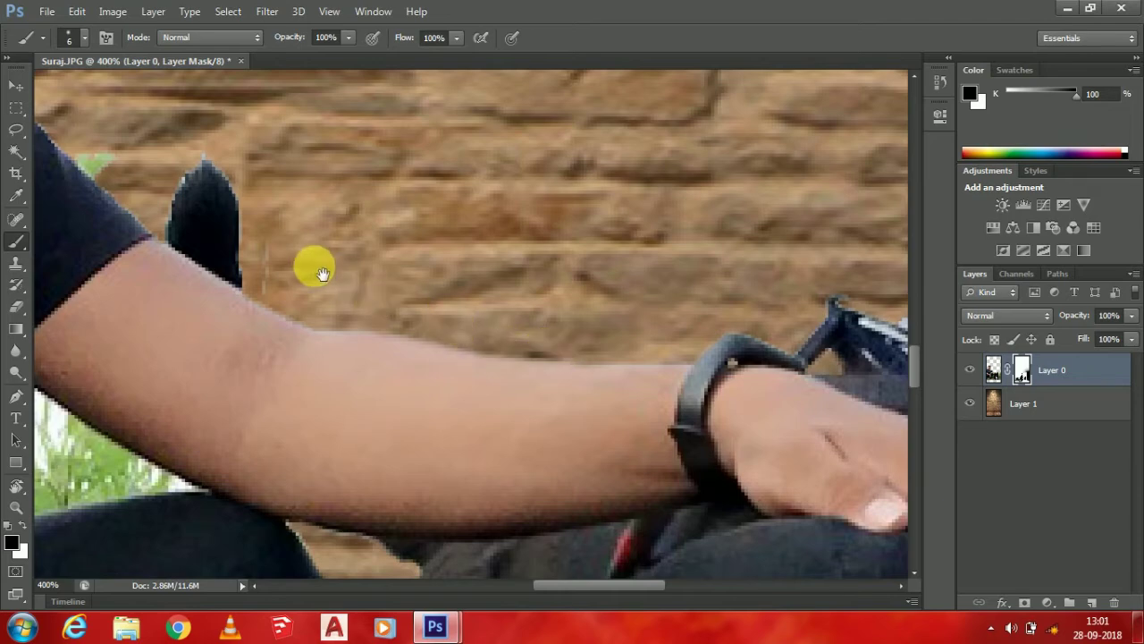
Step: Mask out the pale streak beside the dog's tail and the green leaf next to the man's sleeve with black
drag(322, 272, 559, 402)
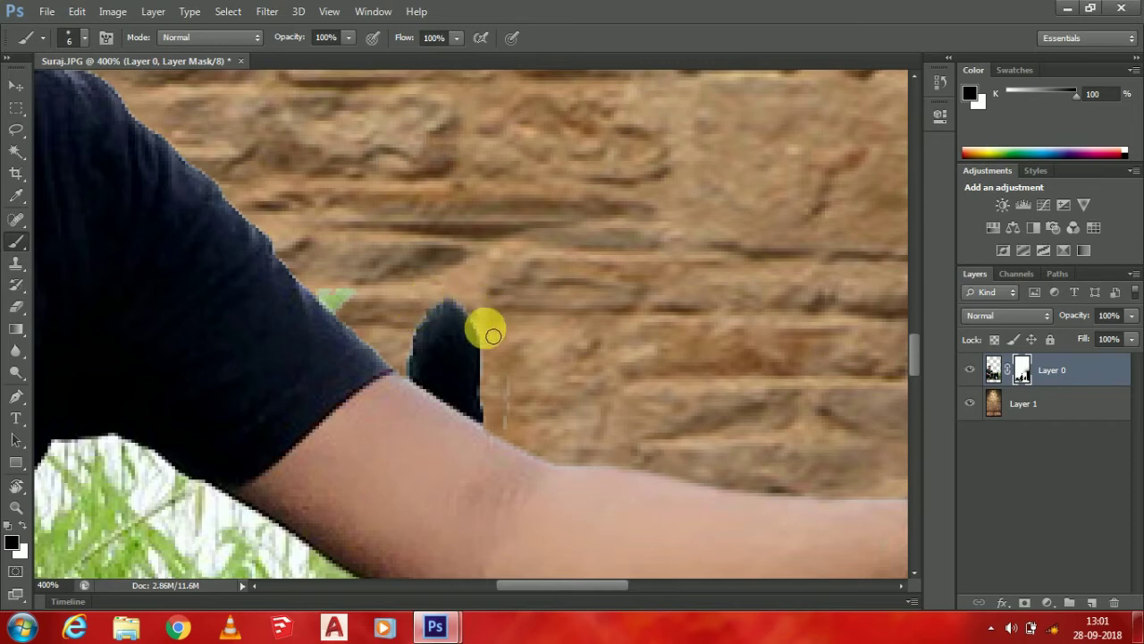
drag(512, 367, 518, 420)
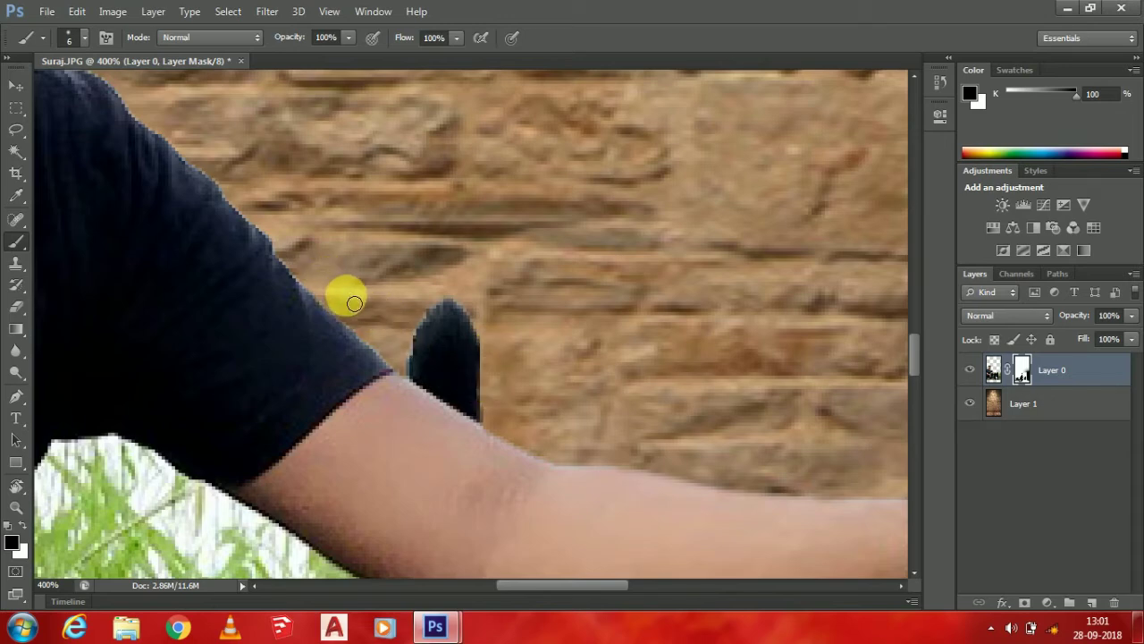
drag(354, 303, 614, 386)
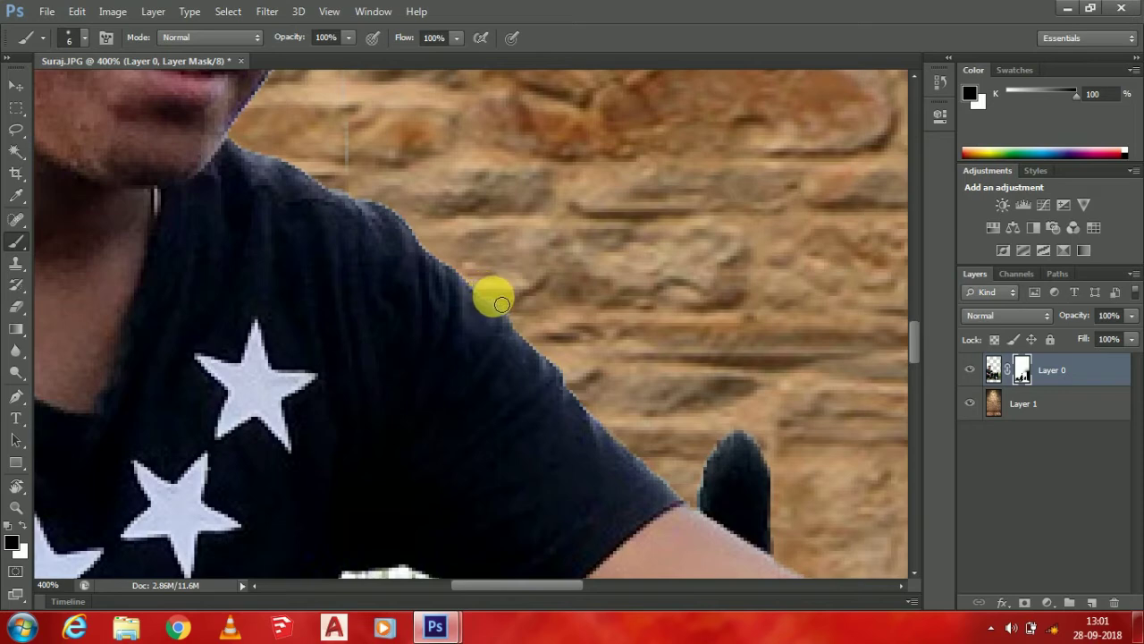
drag(630, 366, 627, 365)
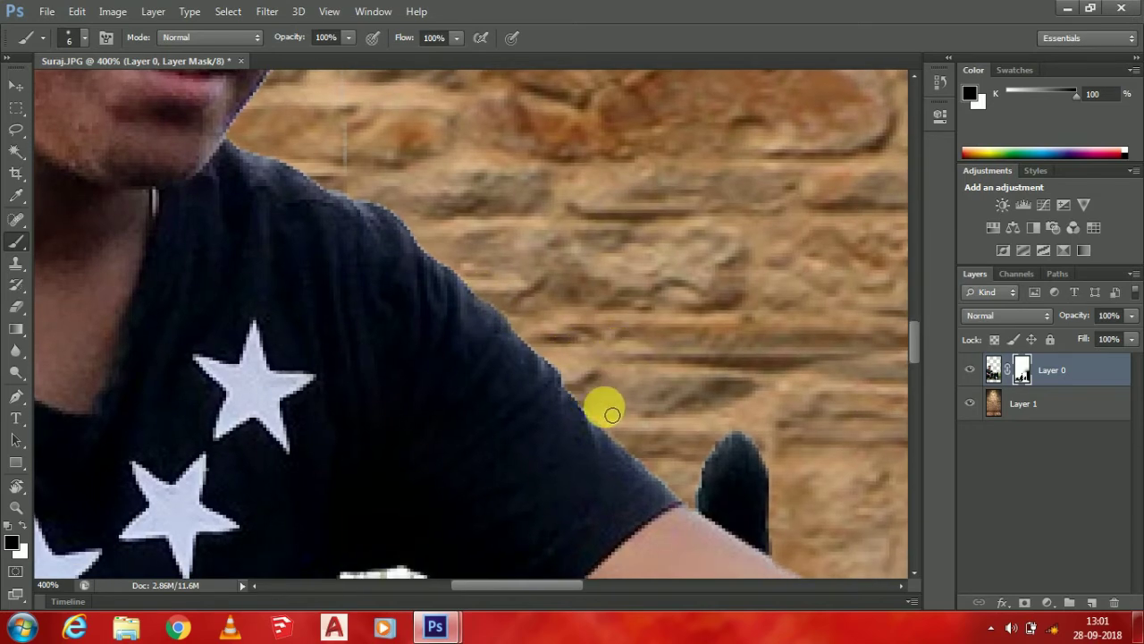
Step: Mask out the faint vertical line on the bricks beside the man's jaw and shoulder with the 6 px black brush
drag(483, 281, 605, 490)
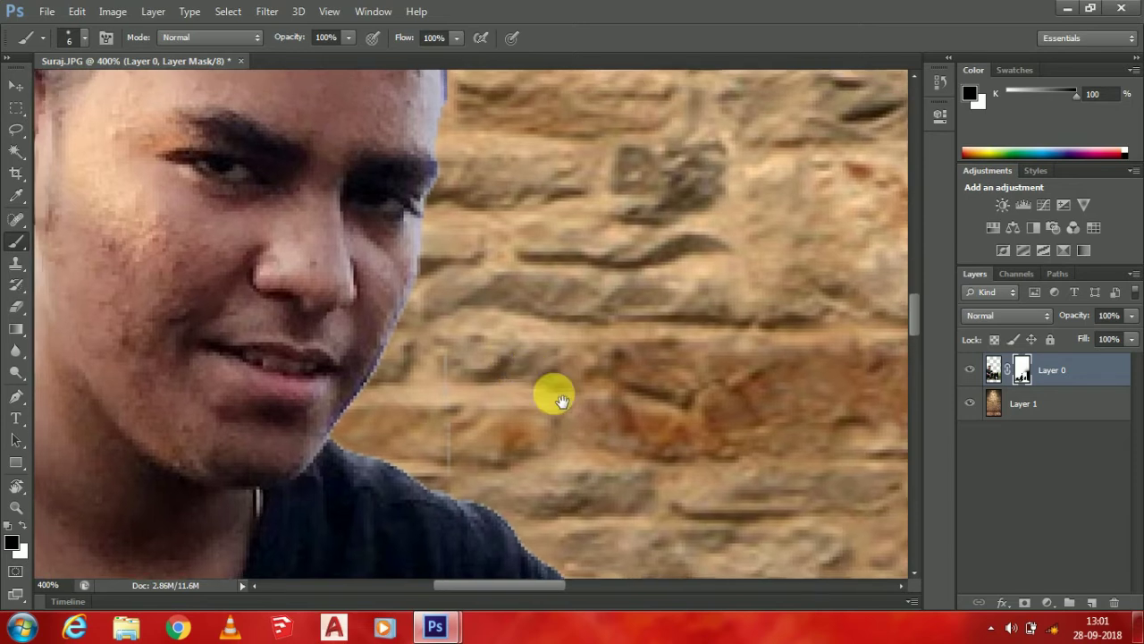
drag(560, 402, 569, 429)
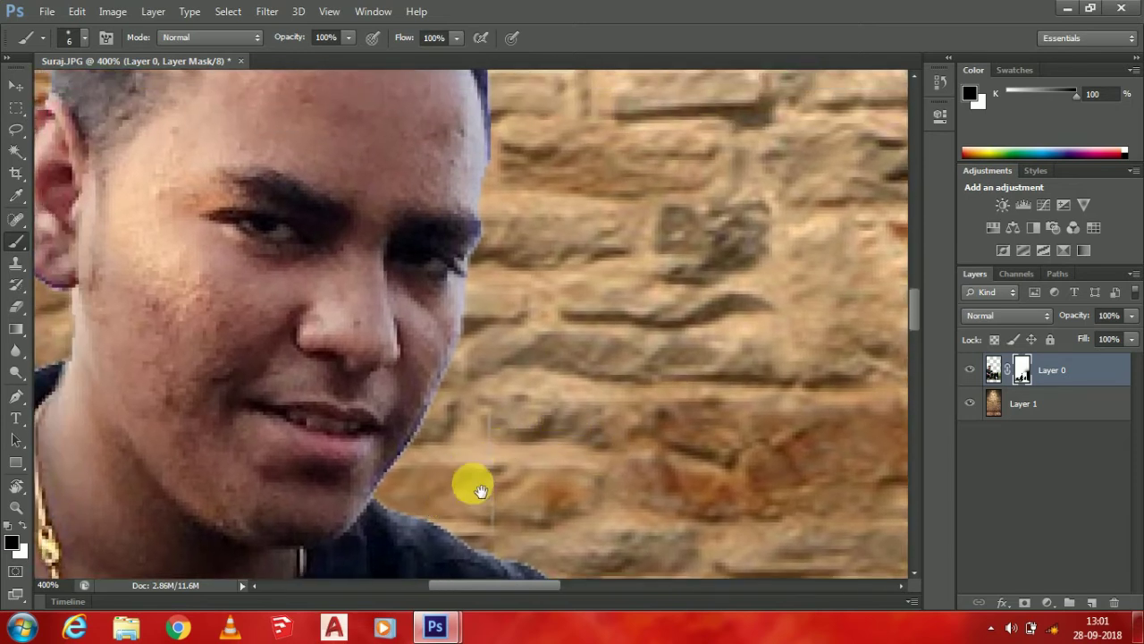
drag(480, 490, 477, 459)
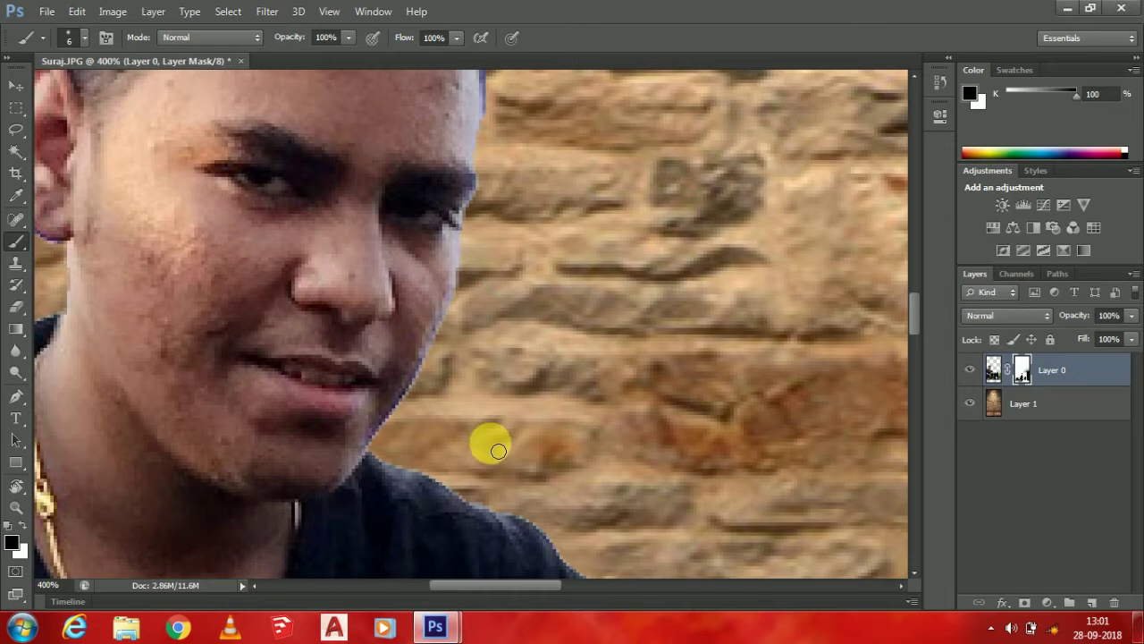
Step: Examine the mask edge where the man's jaw meets his shirt and shoulder at pixel level for leftover fringe
drag(474, 423, 485, 337)
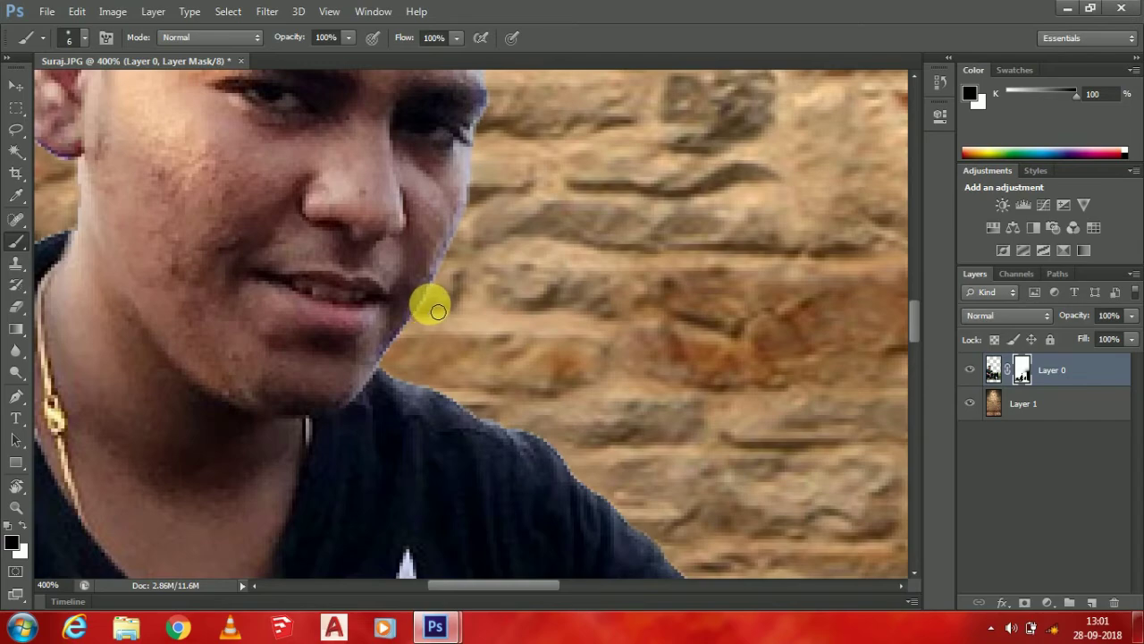
scroll(430, 311, up, 5)
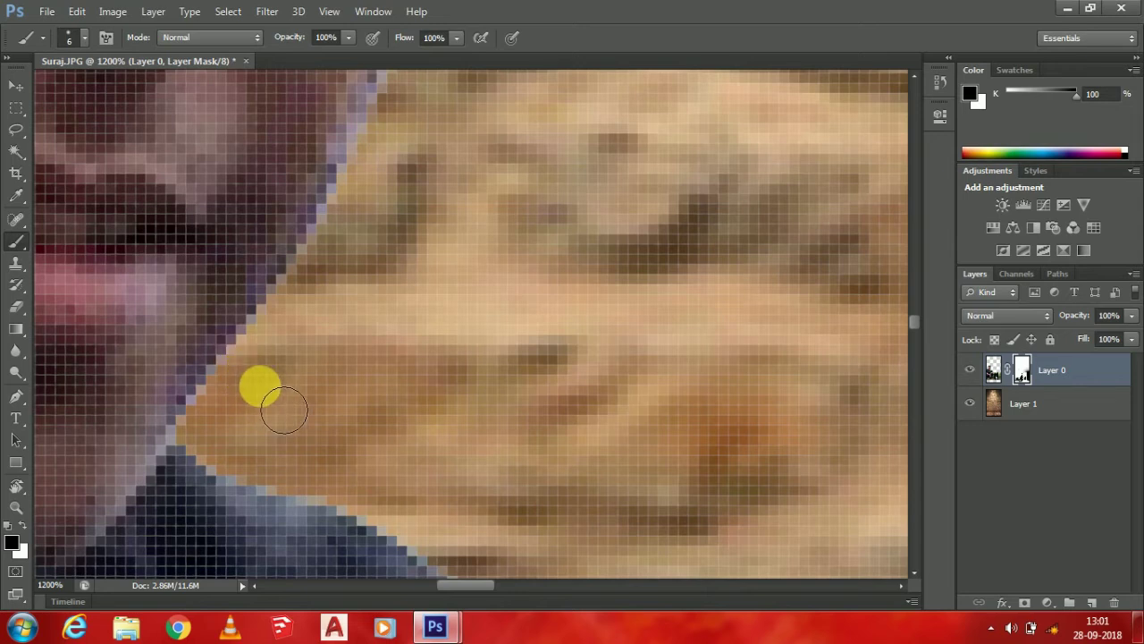
drag(291, 394, 364, 362)
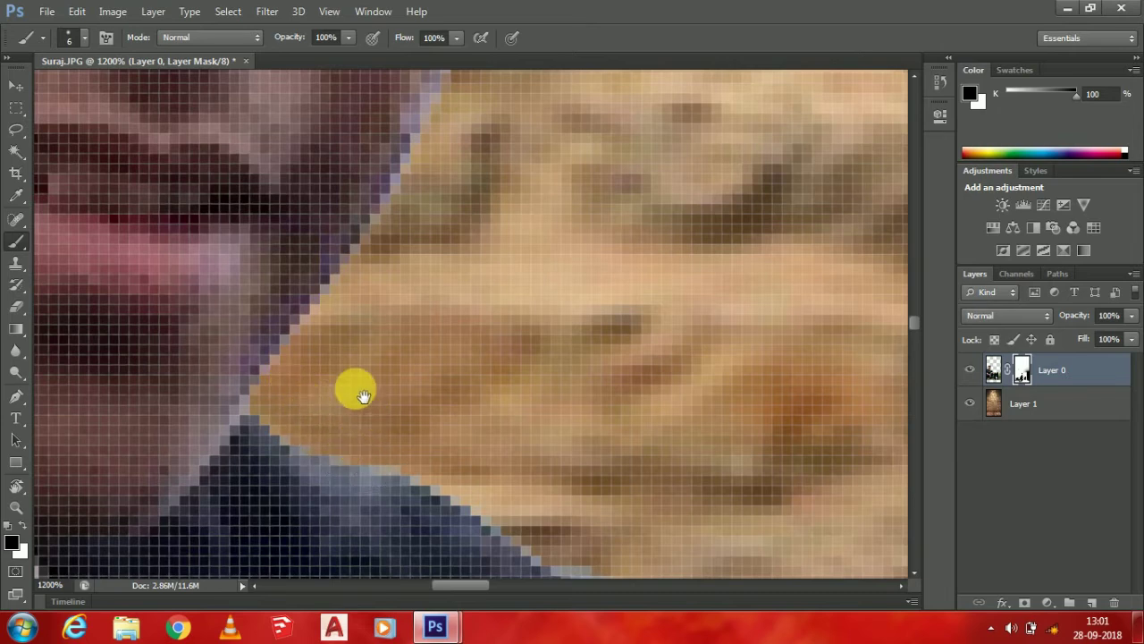
scroll(375, 447, down, 2)
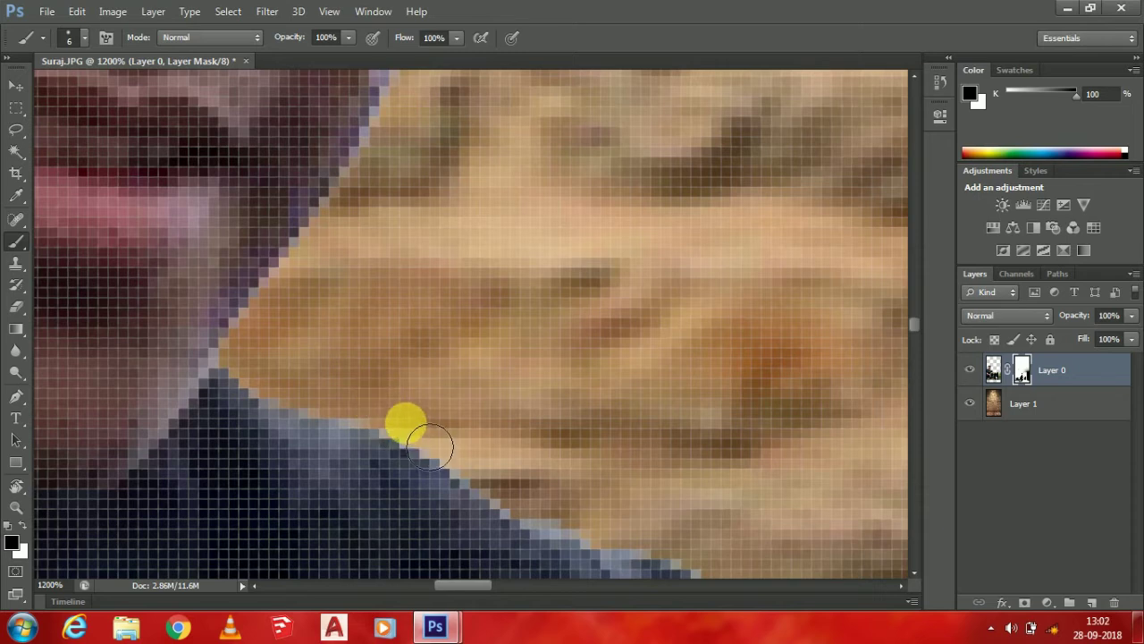
drag(440, 341, 429, 330)
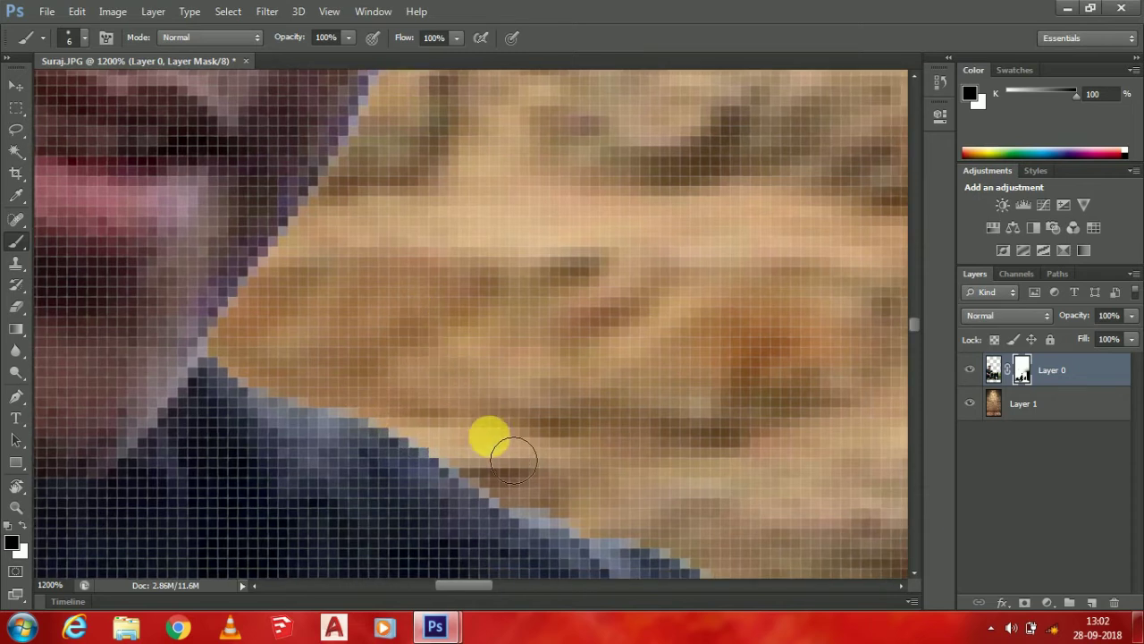
drag(485, 435, 462, 404)
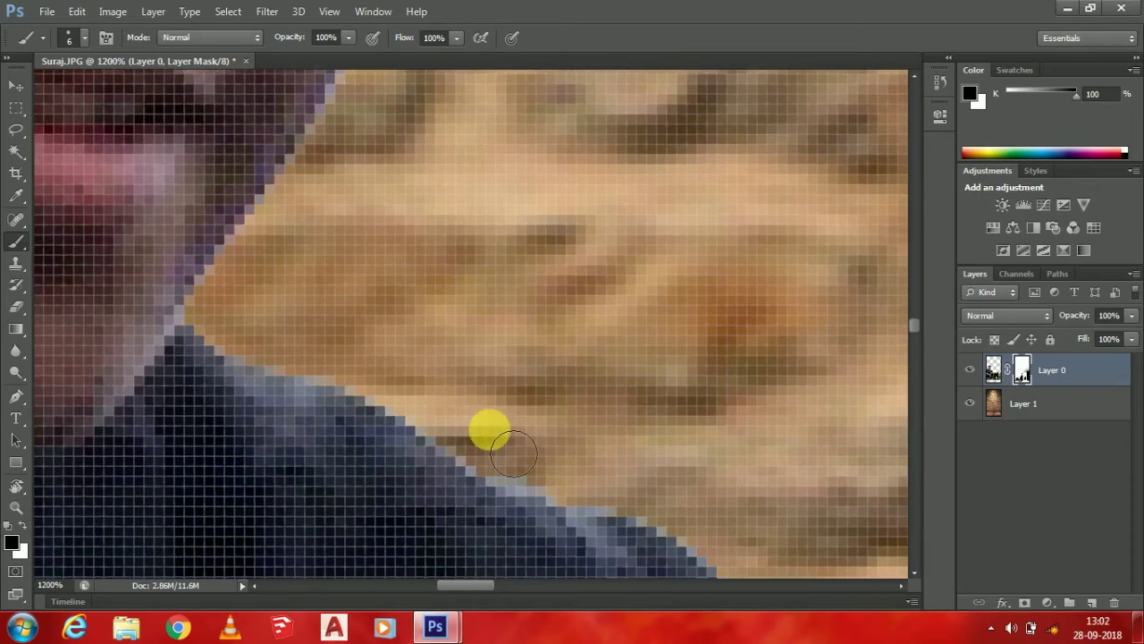
scroll(489, 431, down, 9)
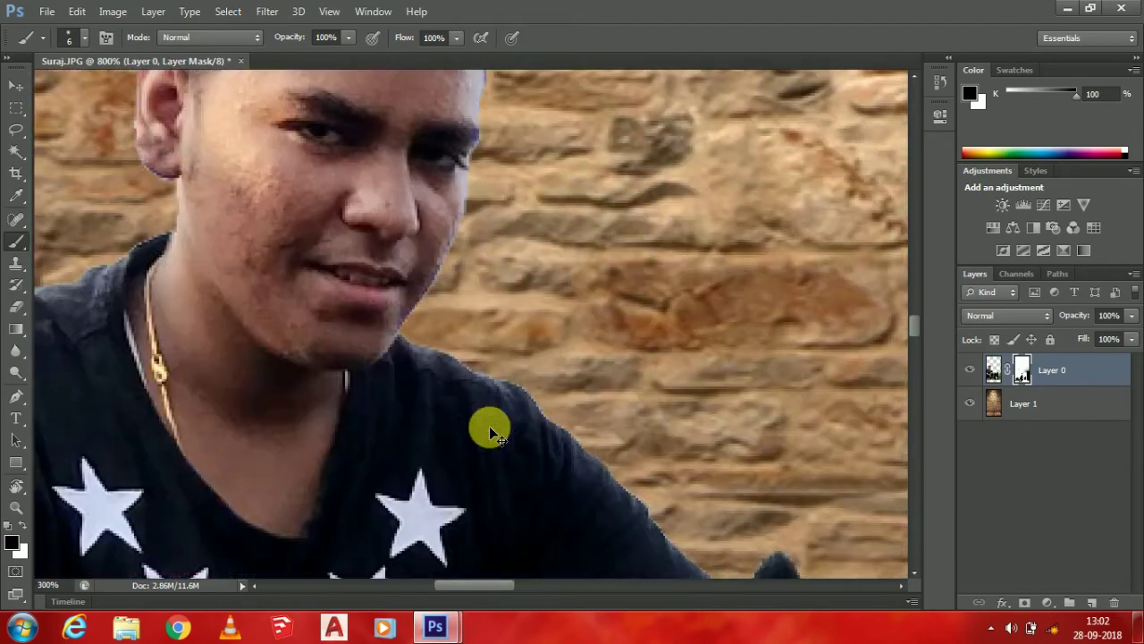
Step: Examine the cut-out edge down the man's face beside his far eye and cheek for remaining fringe
scroll(453, 275, up, 2)
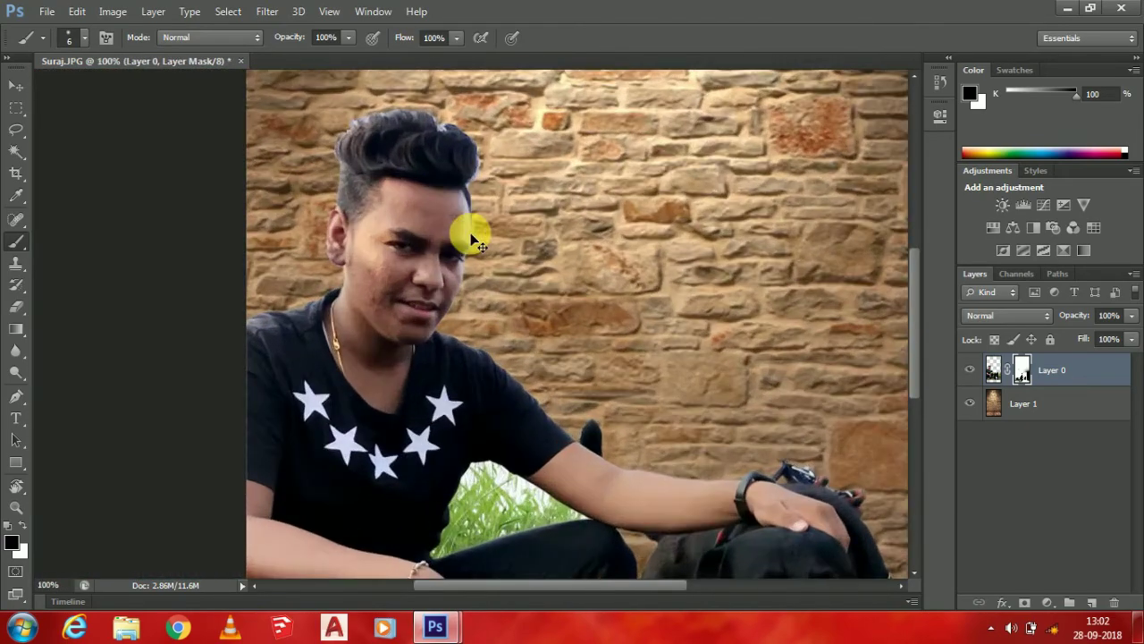
scroll(456, 268, up, 3)
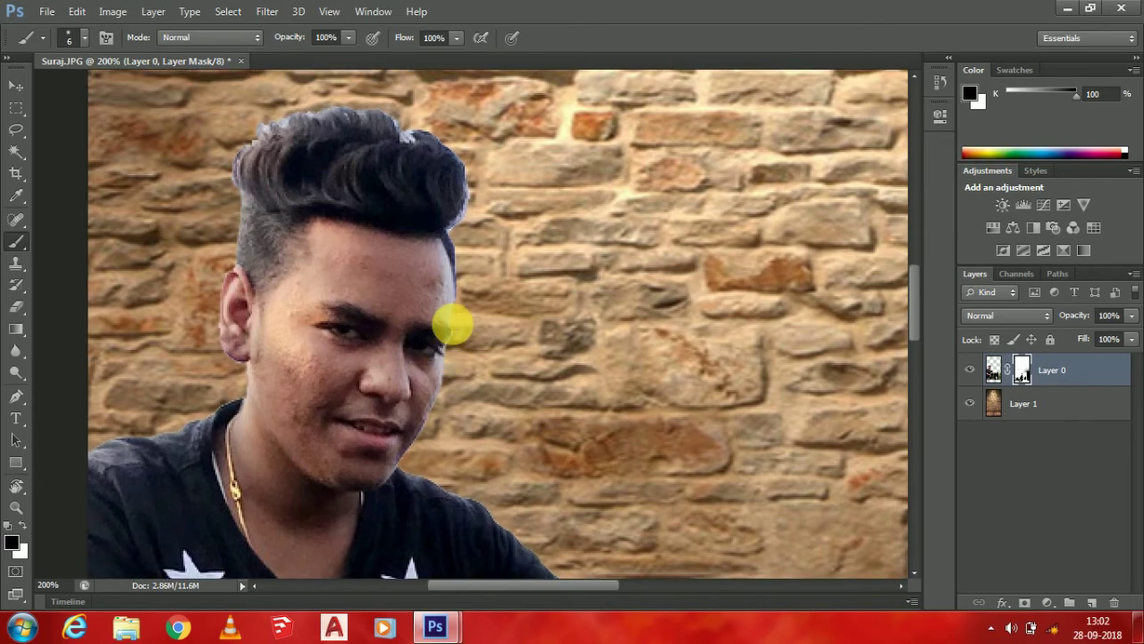
scroll(452, 315, right, 2)
scroll(447, 309, up, 8)
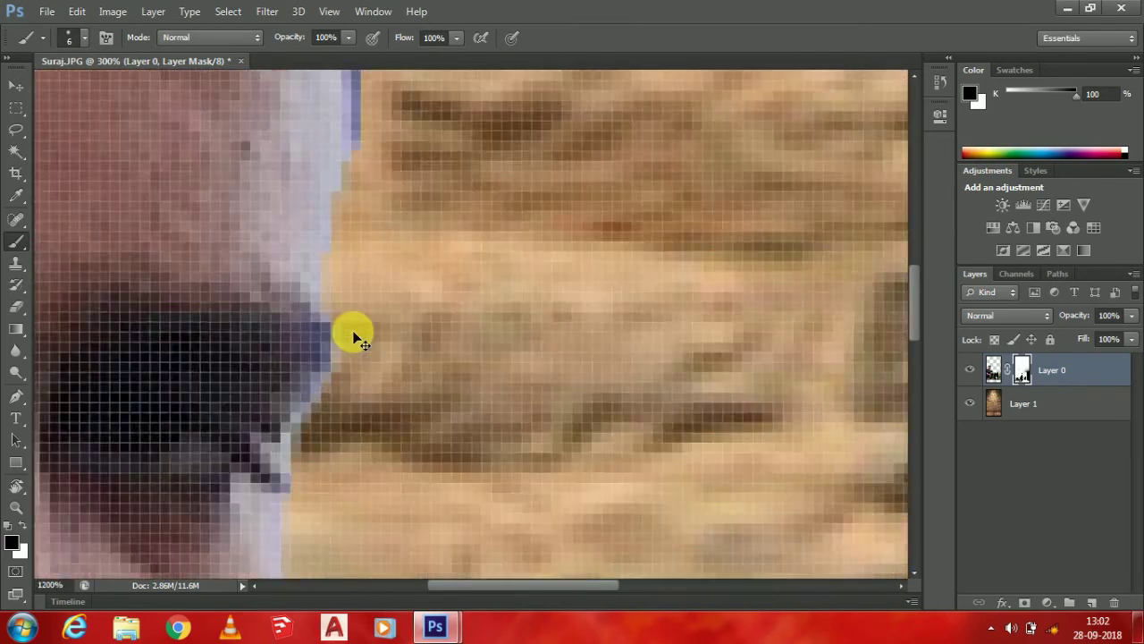
scroll(264, 369, up, 2)
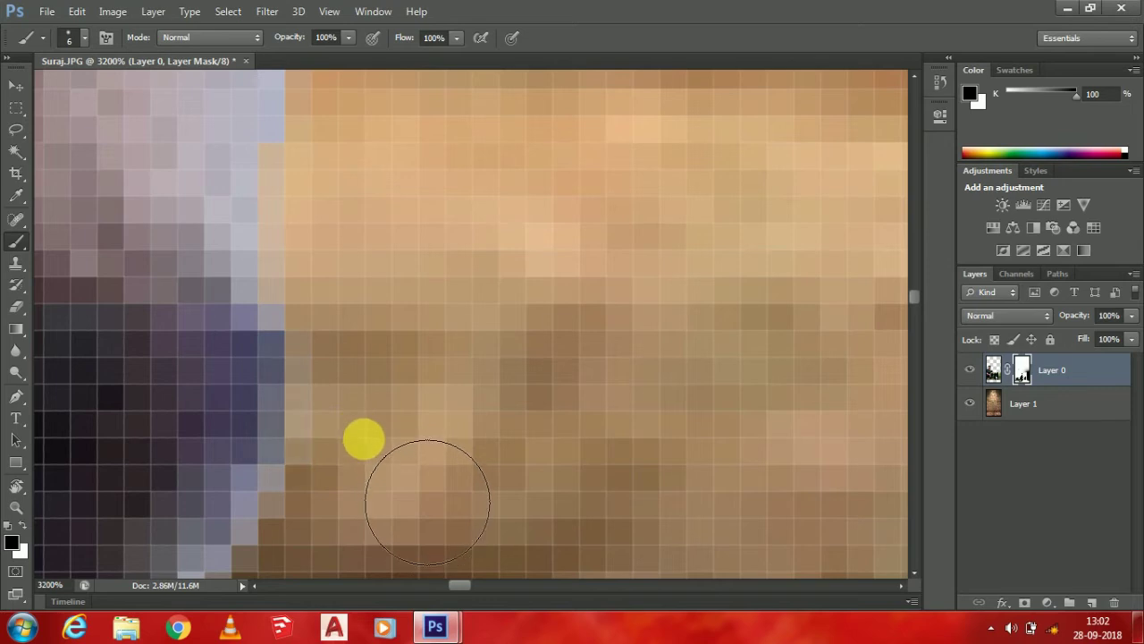
scroll(363, 439, down, 3)
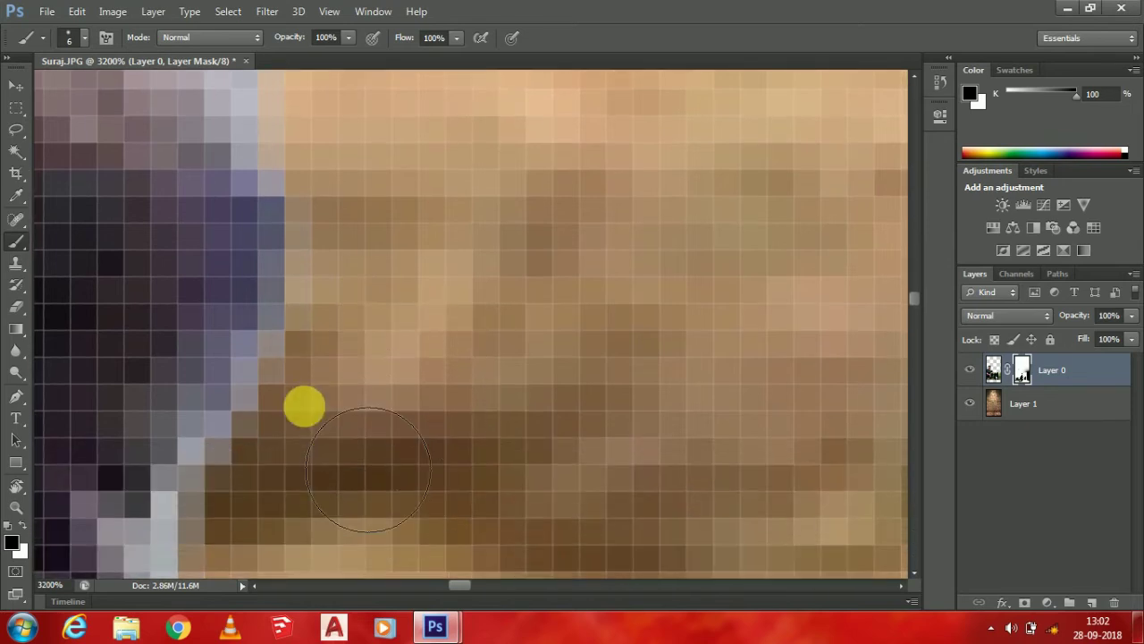
scroll(295, 416, down, 2)
scroll(268, 429, down, 1)
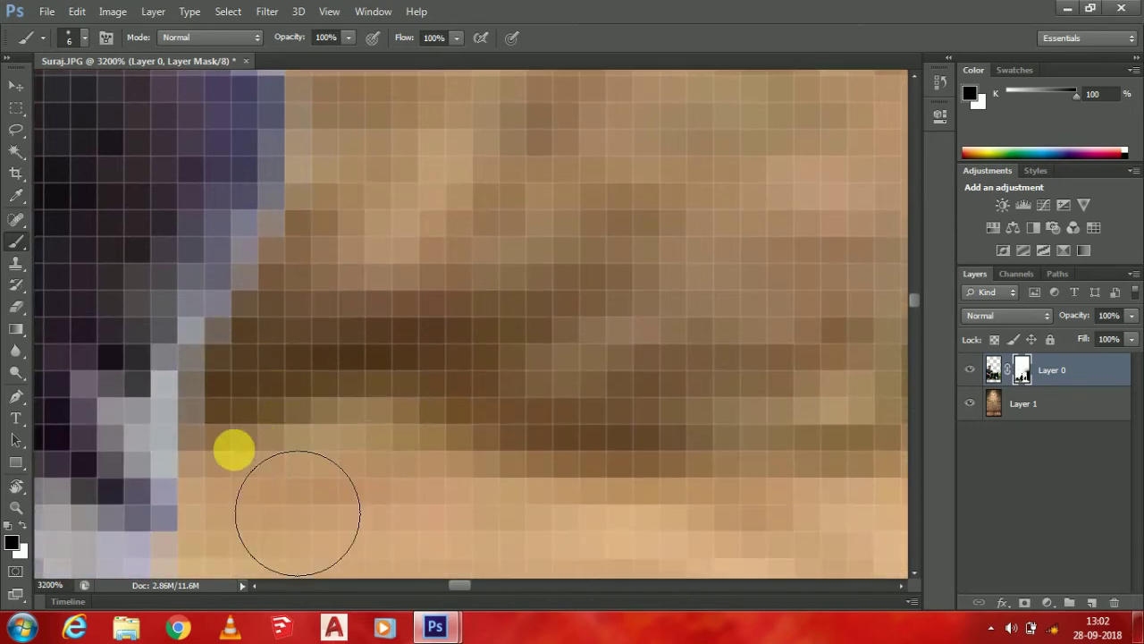
scroll(289, 495, down, 1)
drag(320, 446, 481, 365)
scroll(427, 393, down, 1)
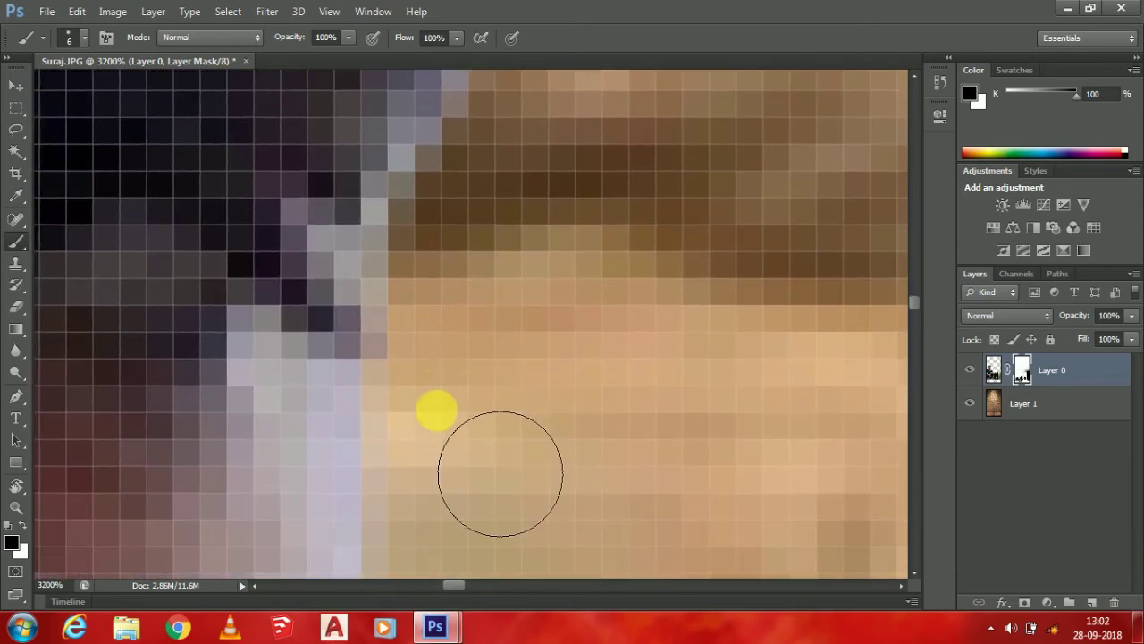
scroll(431, 409, down, 2)
scroll(419, 409, down, 1)
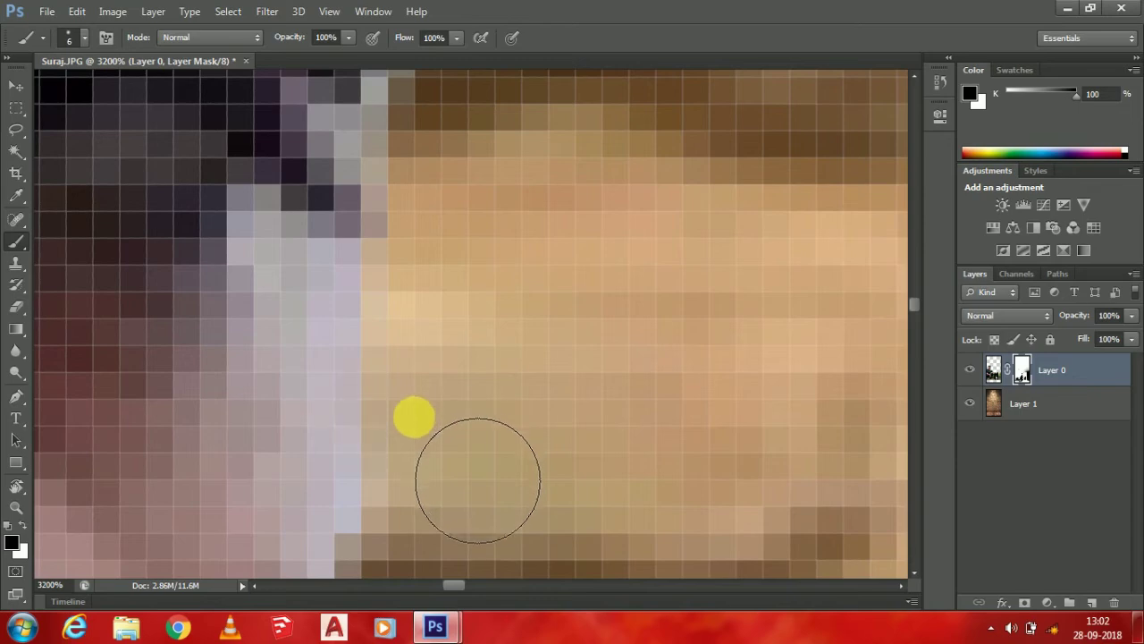
scroll(414, 417, down, 3)
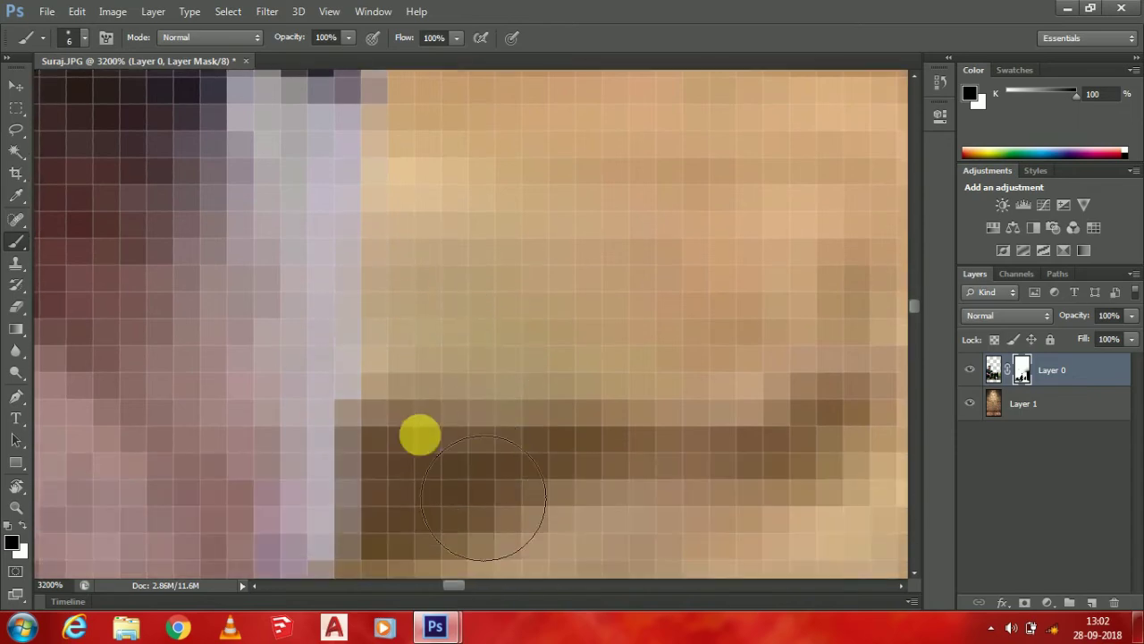
scroll(471, 423, down, 10)
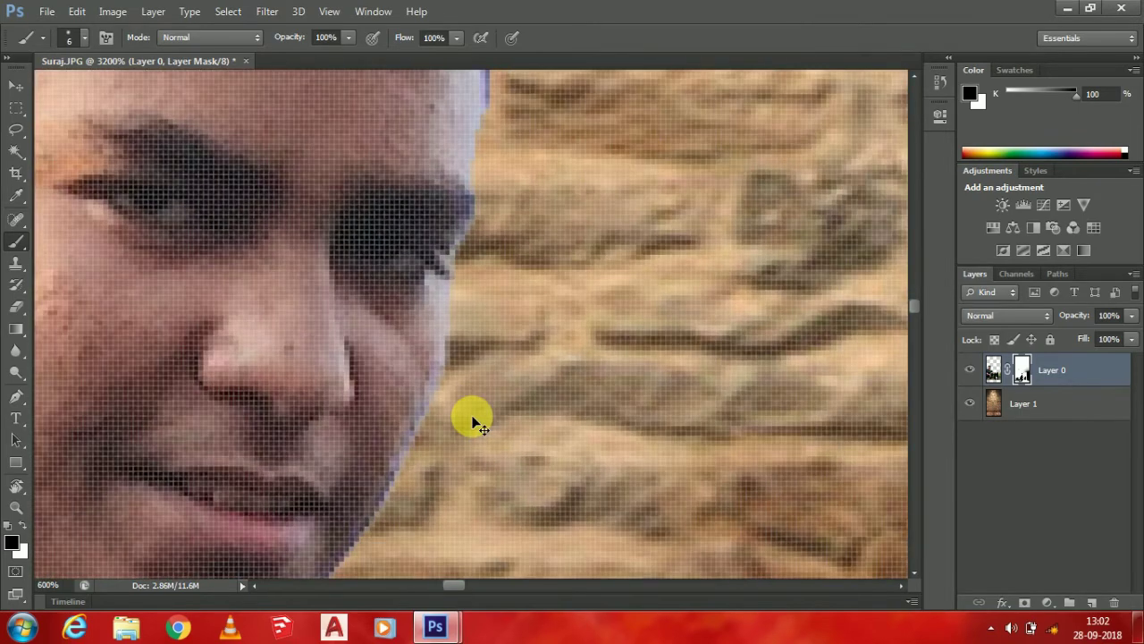
scroll(503, 425, down, 1)
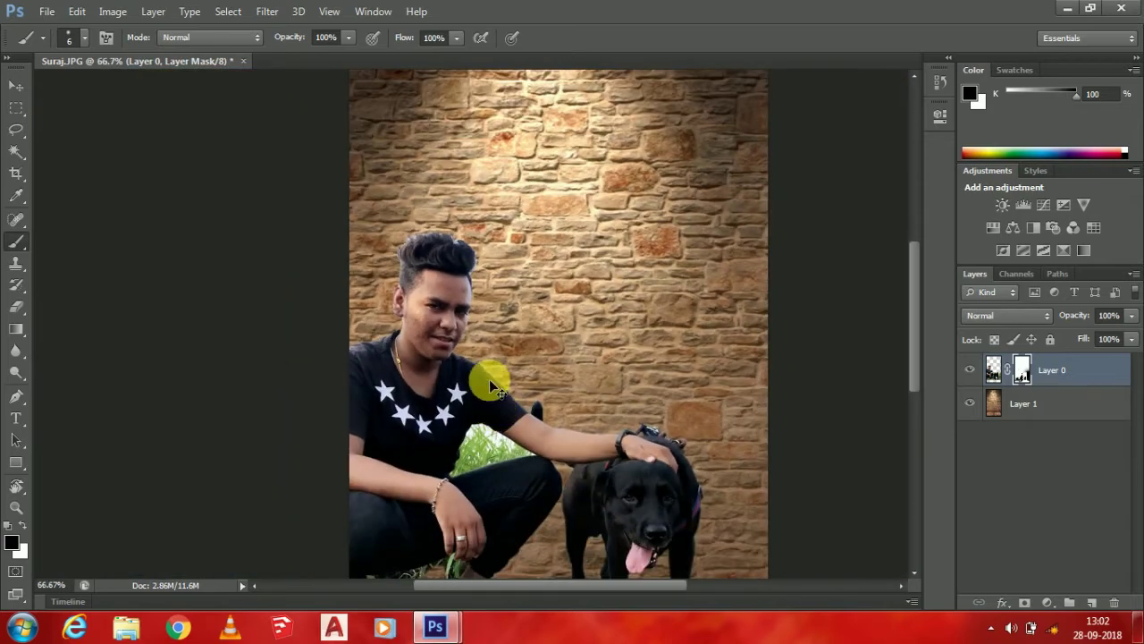
Step: Mask out the pale notch between the man's hair and sideburn and the fringe above his ear with the 6 px black brush
scroll(490, 383, up, 2)
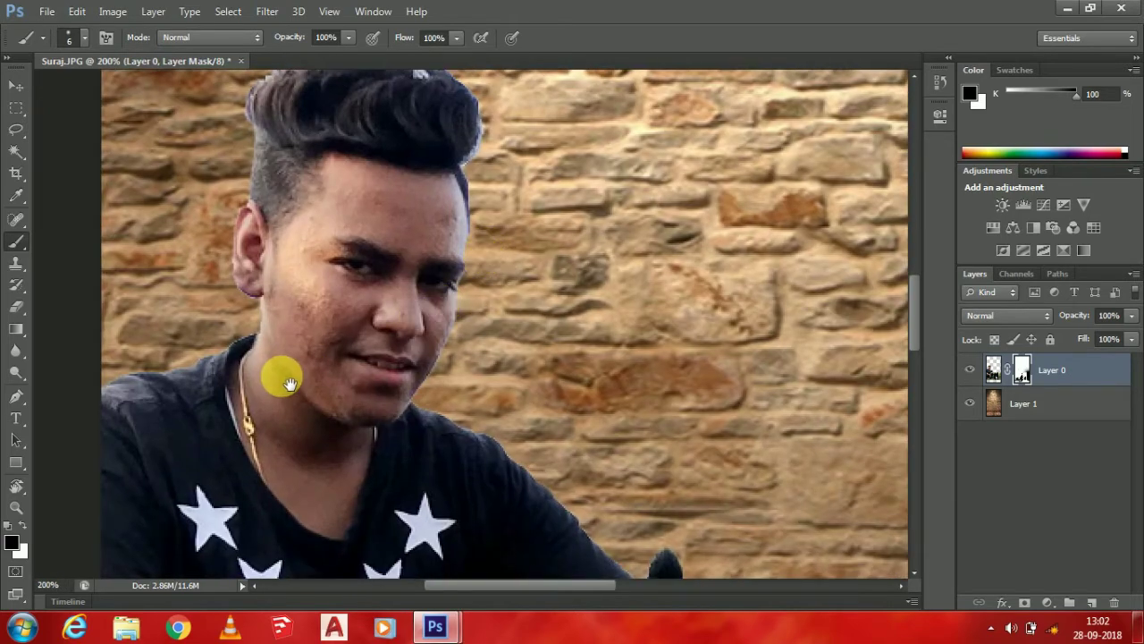
drag(281, 378, 373, 552)
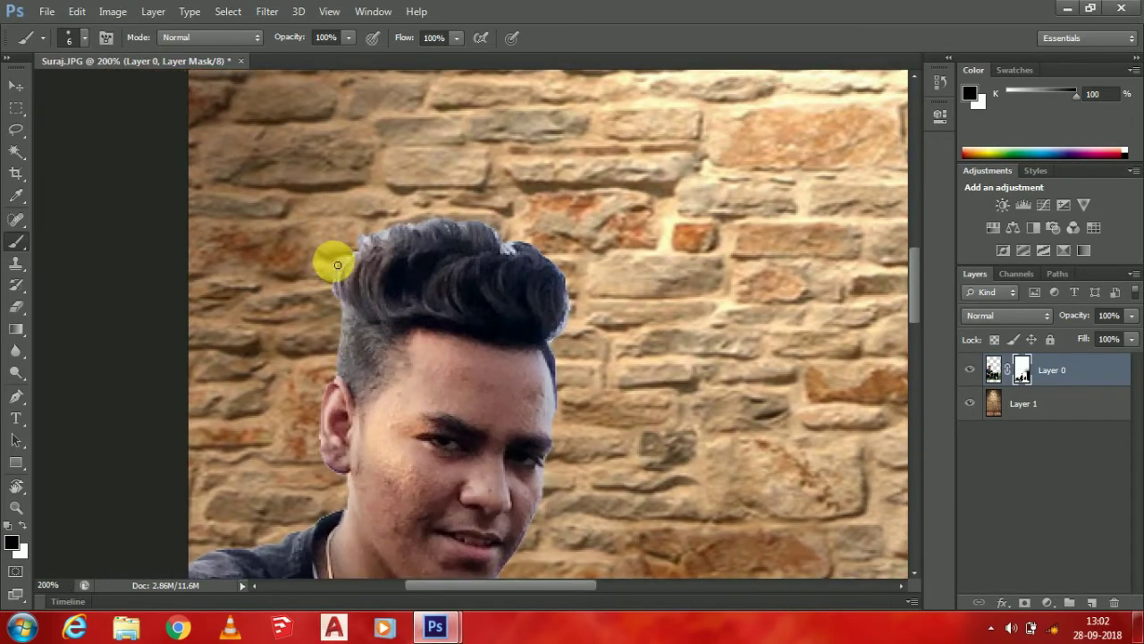
scroll(307, 242, up, 2)
drag(170, 282, 380, 324)
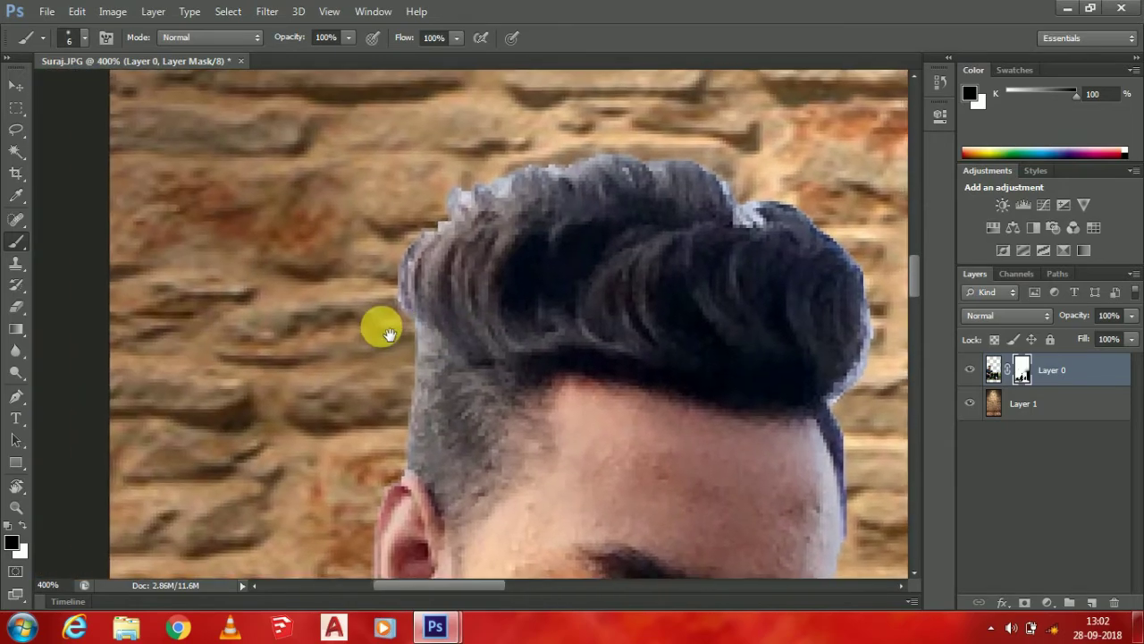
scroll(348, 295, up, 4)
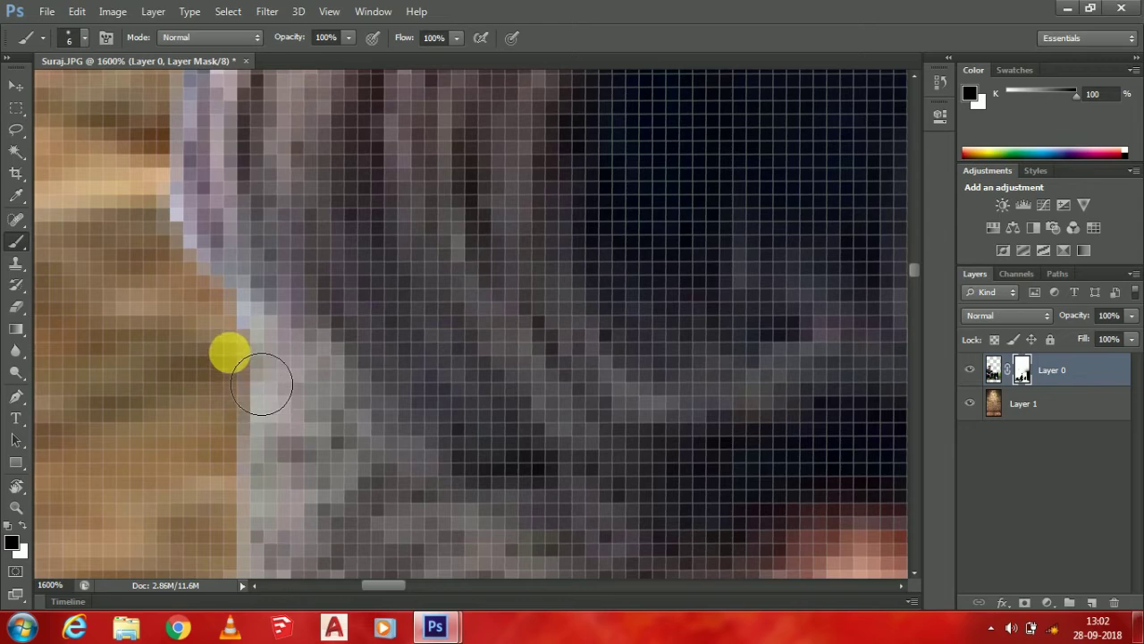
click(246, 357)
click(247, 379)
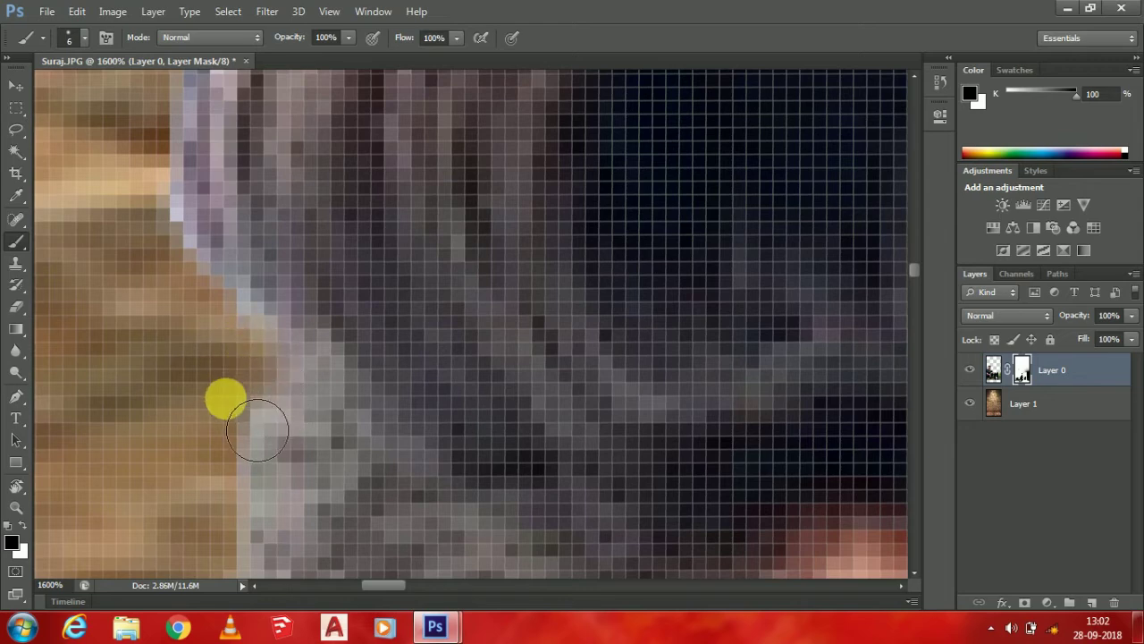
drag(266, 347, 321, 248)
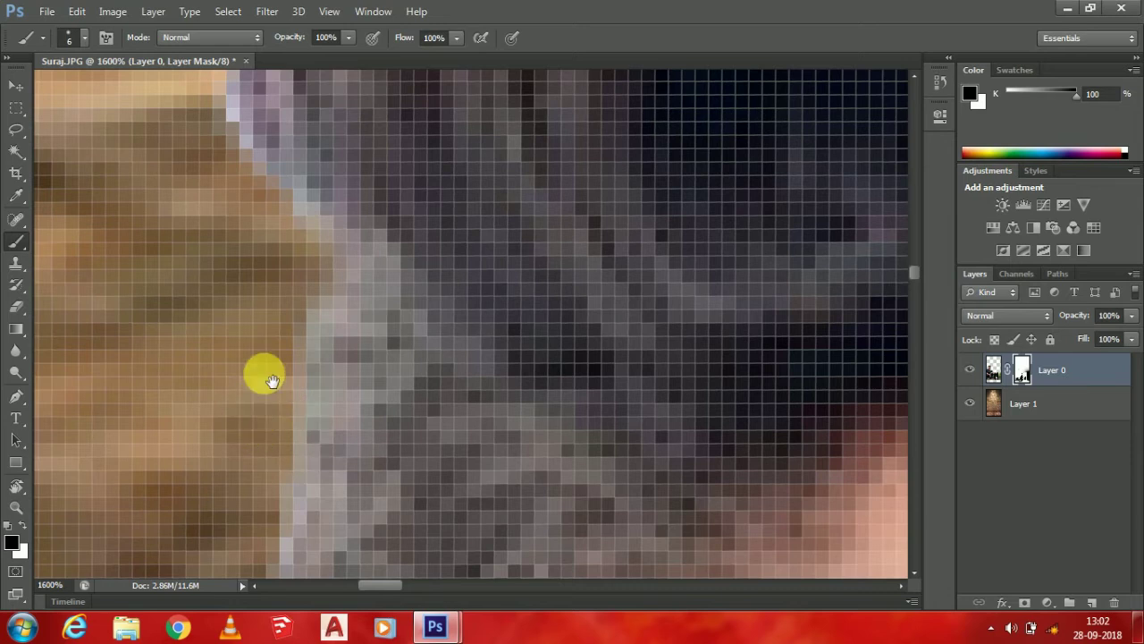
drag(264, 376, 292, 291)
mouse_move(324, 434)
mouse_down()
mouse_move(306, 476)
mouse_move(306, 348)
mouse_move(310, 361)
mouse_move(334, 337)
mouse_move(322, 399)
mouse_move(332, 536)
mouse_move(325, 522)
mouse_up()
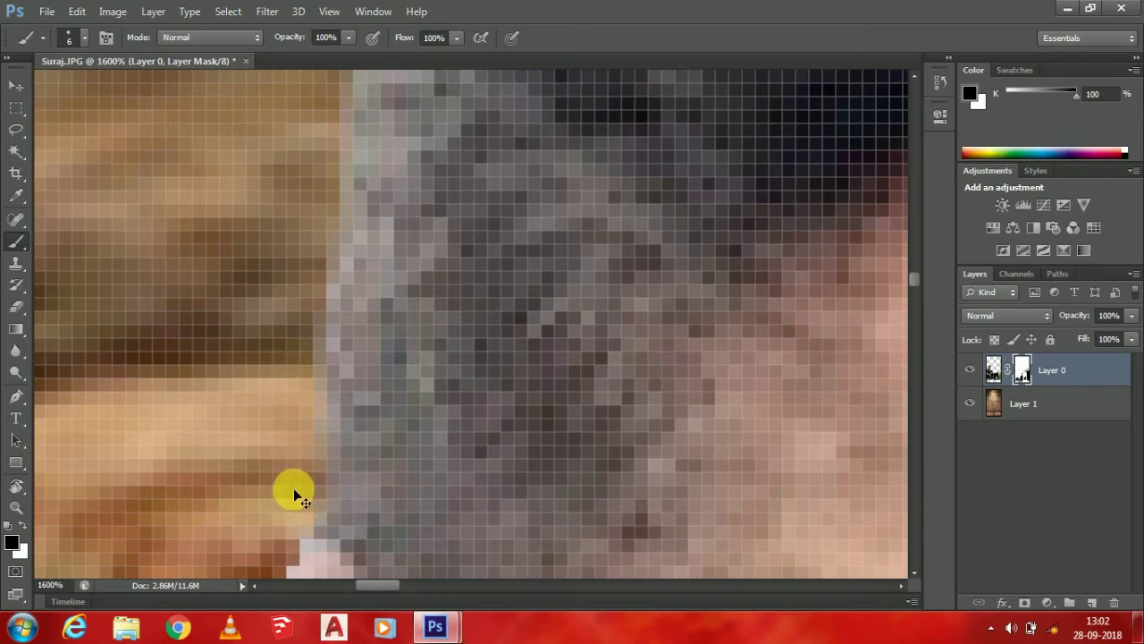
key(ctrl+minus)
key(ctrl+minus)
key(ctrl+minus)
key(ctrl+minus)
key(ctrl+minus)
key(ctrl+minus)
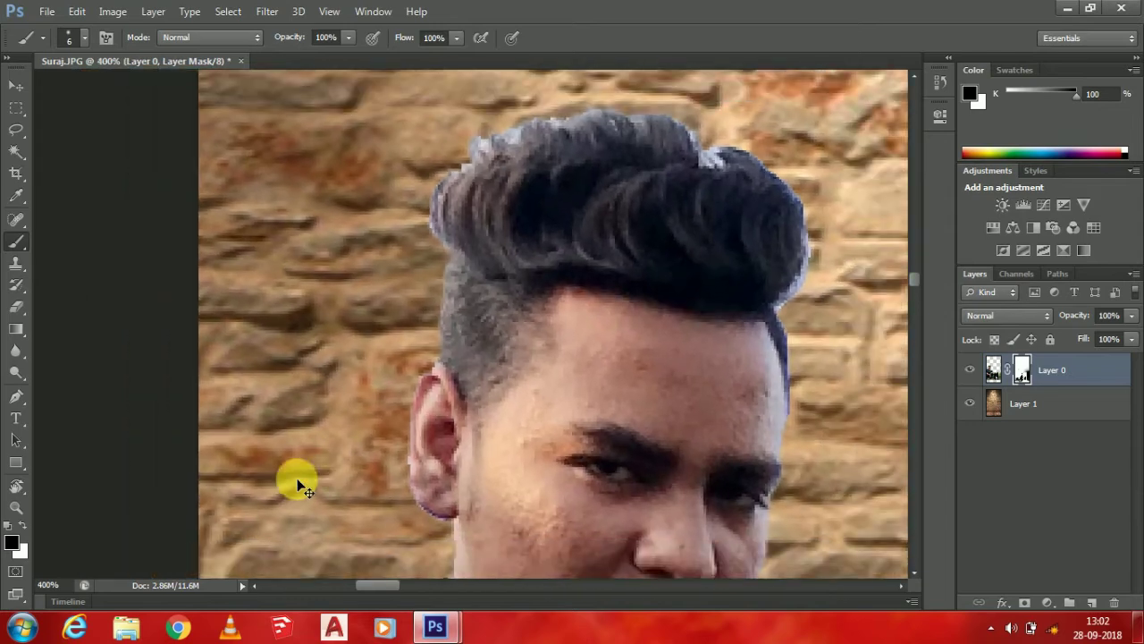
key(ctrl+minus)
Step: Mask out the pale pixels around the curl on the ear side of the hair, up to its light upper tip
drag(403, 257, 355, 362)
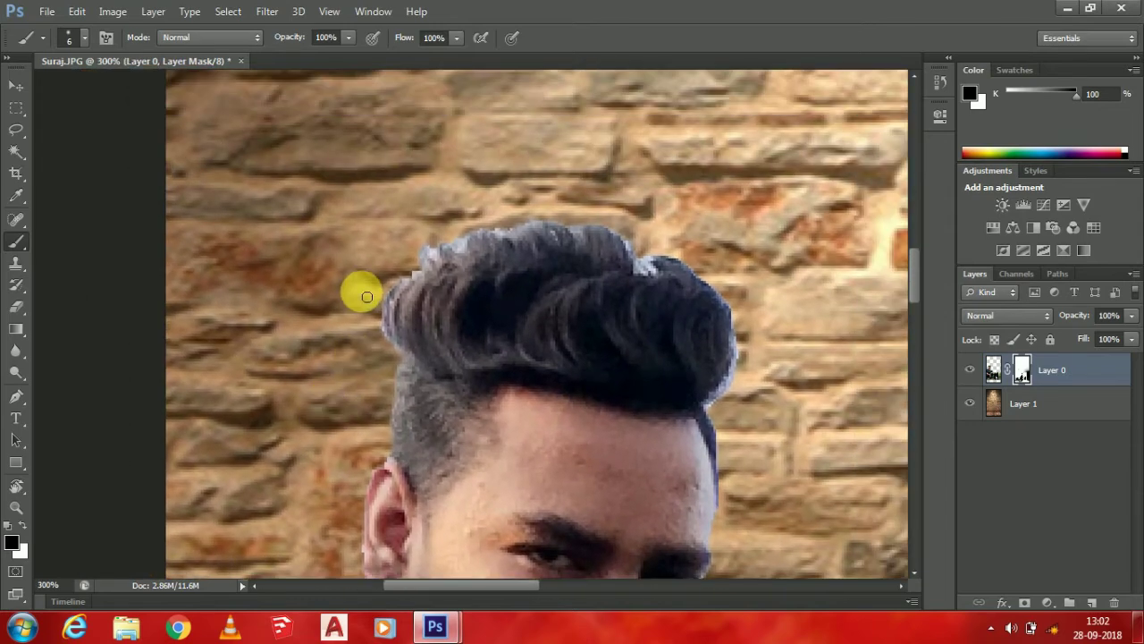
scroll(354, 285, up, 3)
drag(242, 332, 329, 352)
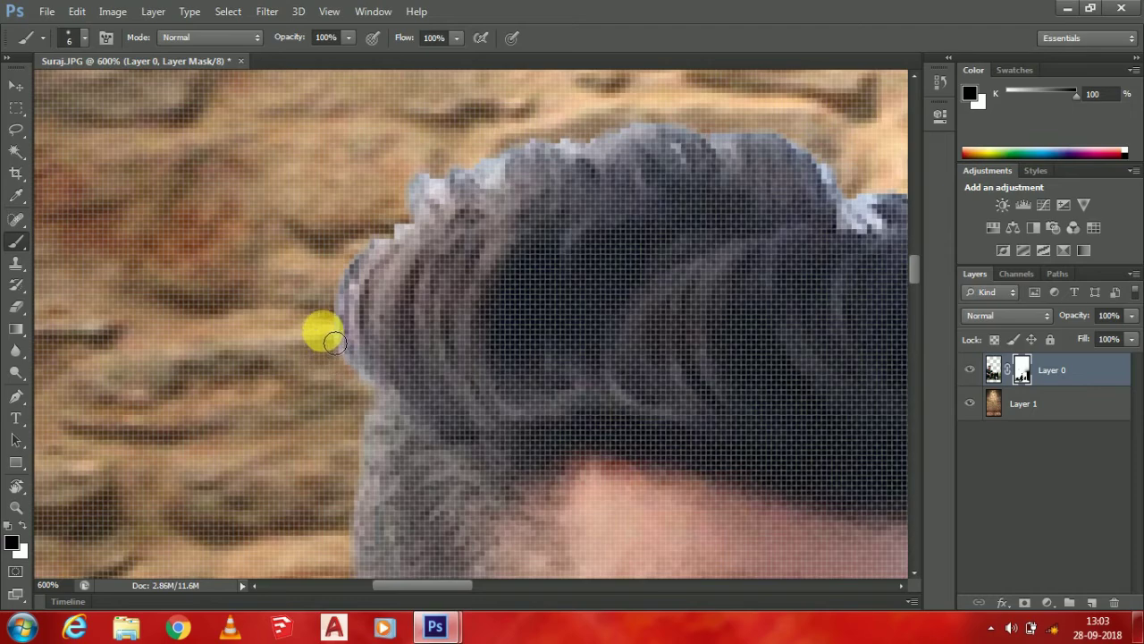
scroll(310, 315, up, 4)
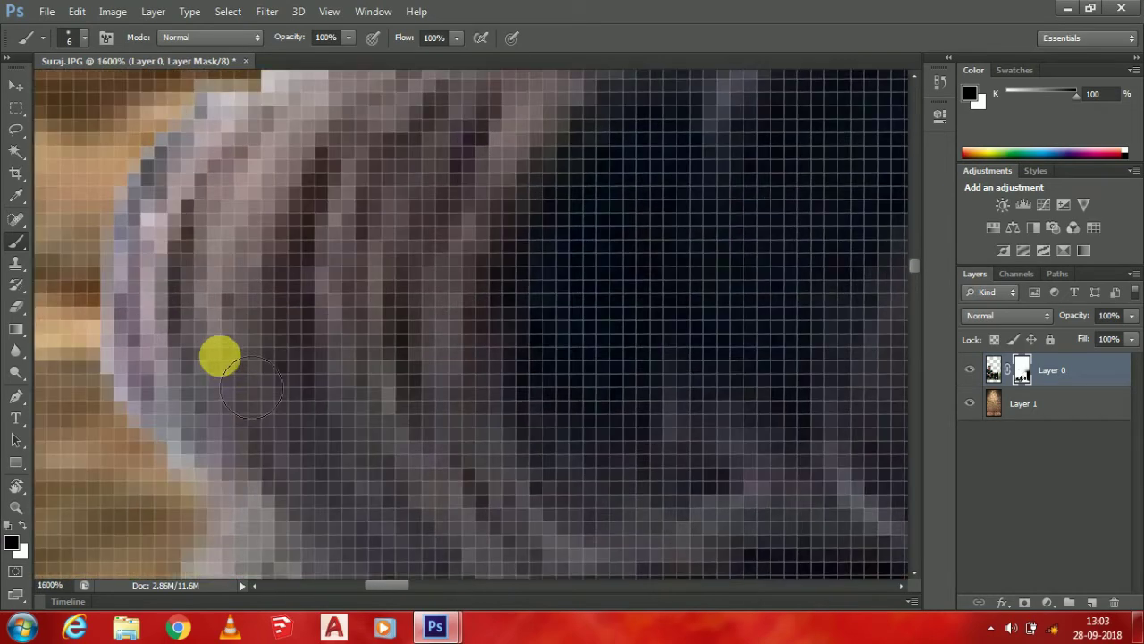
drag(219, 357, 452, 258)
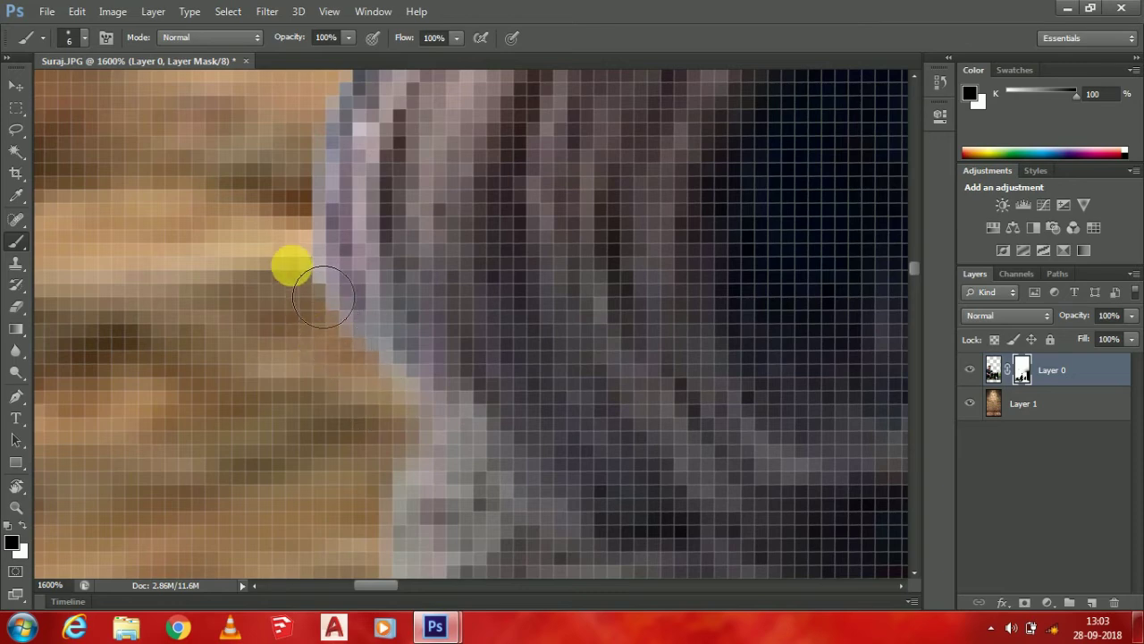
mouse_move(307, 225)
mouse_down()
mouse_move(319, 314)
mouse_move(353, 345)
mouse_up()
drag(418, 257, 344, 353)
drag(399, 310, 344, 364)
drag(368, 323, 332, 373)
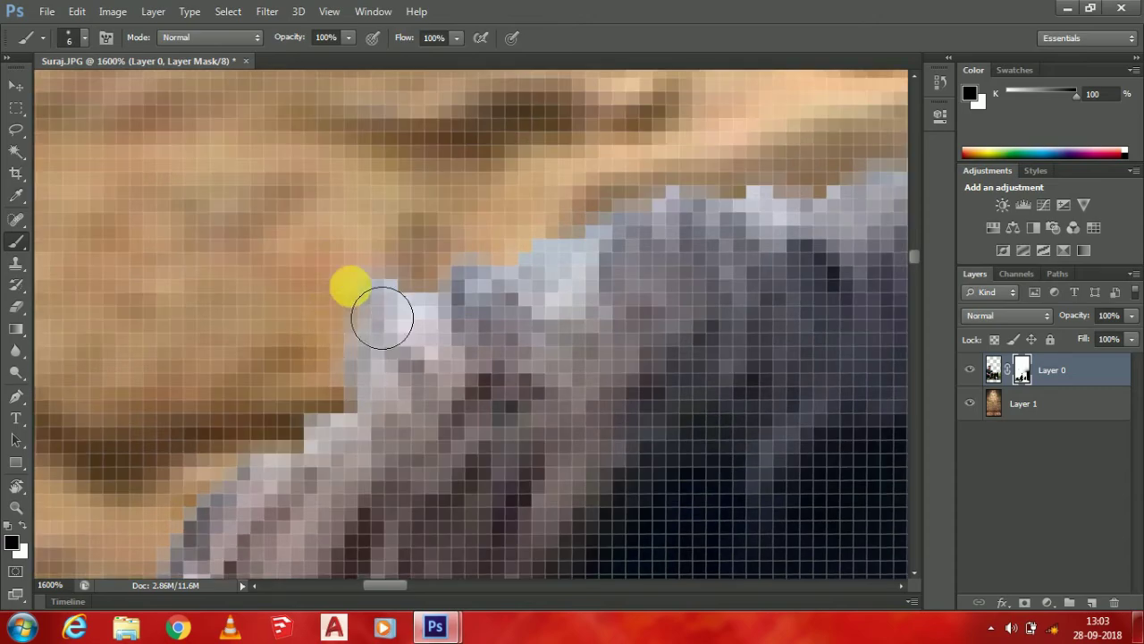
drag(457, 260, 403, 378)
scroll(415, 372, down, 8)
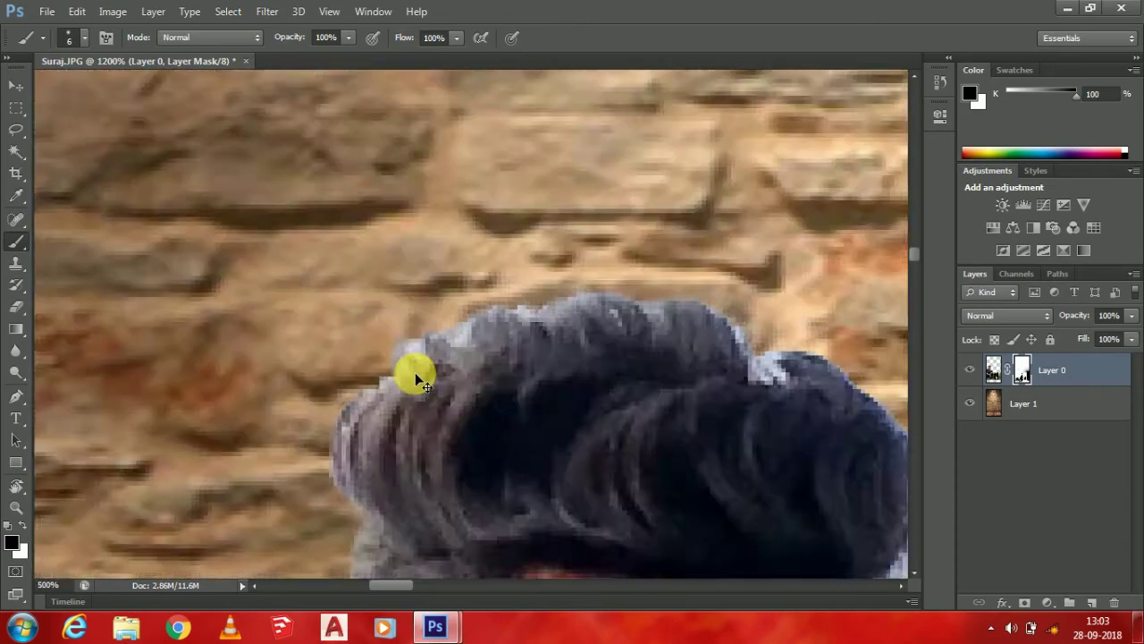
Step: Clean the light fringe over the crown of the man's hair and down to the forehead side with the 6 px black brush
scroll(412, 367, up, 9)
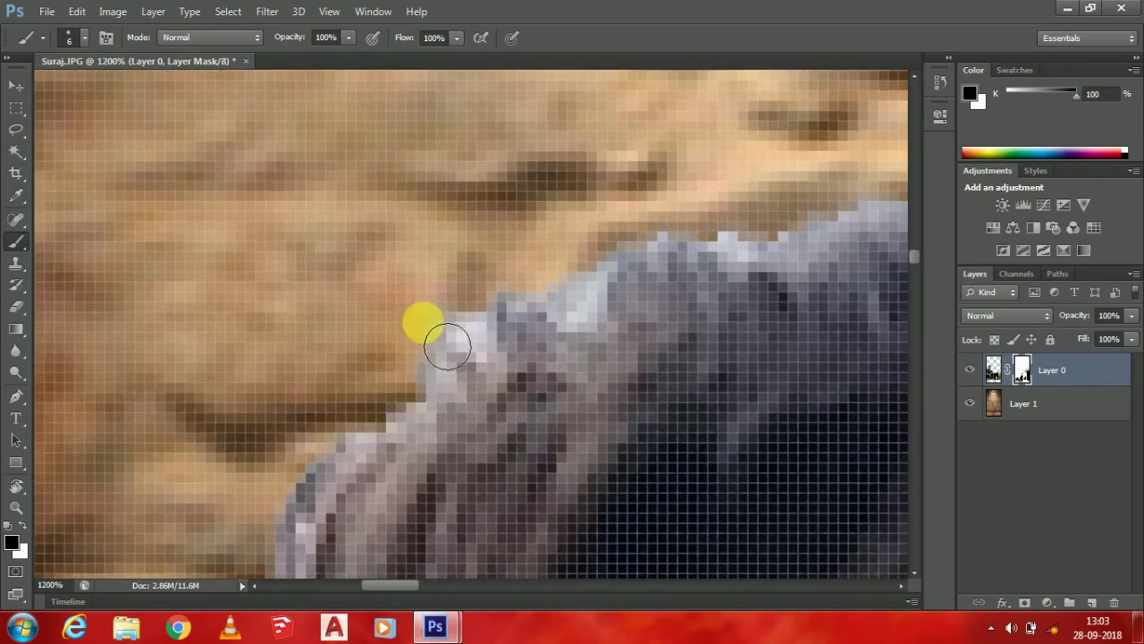
drag(682, 238, 593, 380)
mouse_move(809, 467)
mouse_down()
mouse_move(649, 378)
mouse_move(581, 299)
mouse_up()
mouse_move(808, 511)
mouse_down()
mouse_move(711, 450)
mouse_move(683, 289)
mouse_up()
drag(685, 507, 675, 399)
drag(608, 566, 641, 480)
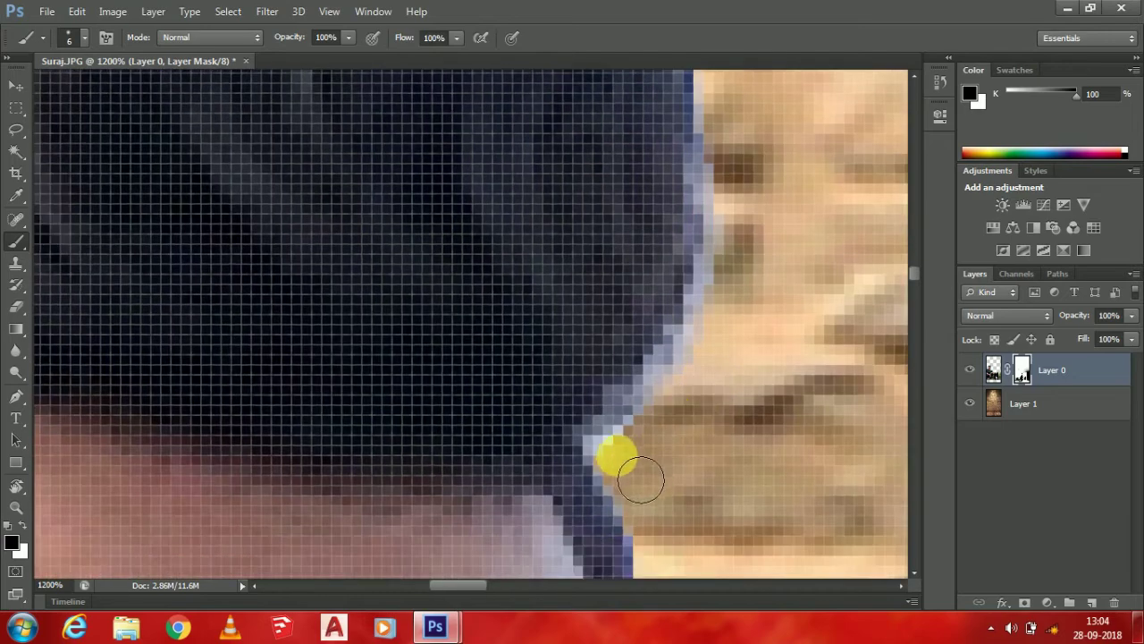
key(ctrl+minus)
key(ctrl+minus)
key(ctrl+minus)
key(ctrl+minus)
key(ctrl+minus)
key(ctrl+minus)
key(ctrl+minus)
key(ctrl+minus)
key(ctrl+minus)
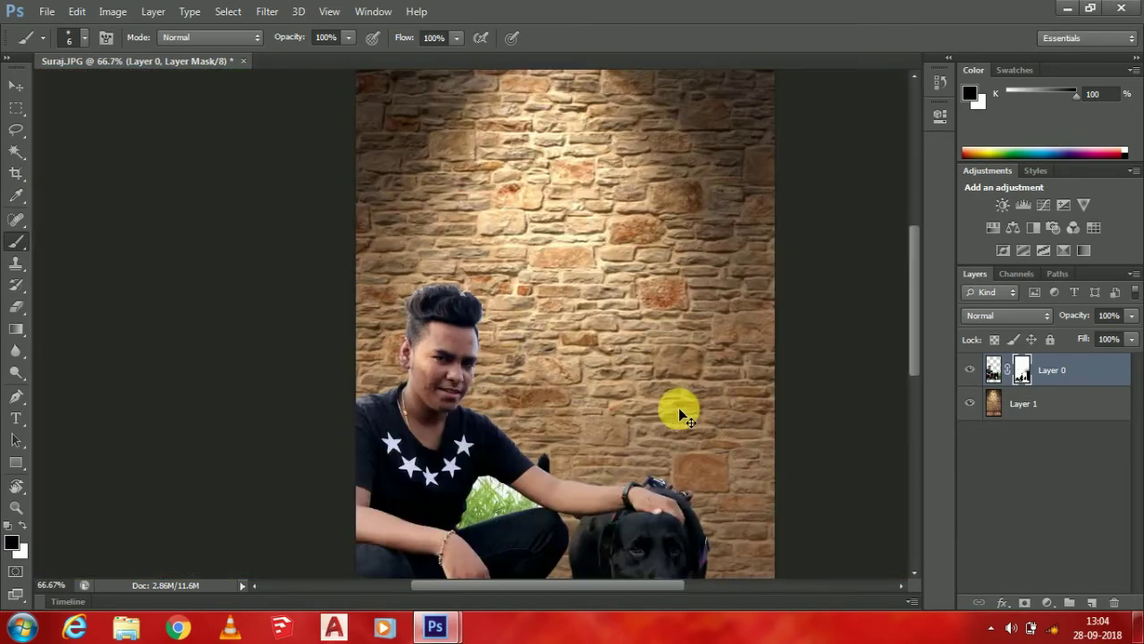
Step: Mask out the grass and gravel on the planks beside the man's front shoe with a 35 px black brush
drag(439, 547, 541, 436)
scroll(539, 435, down, 2)
scroll(493, 408, up, 5)
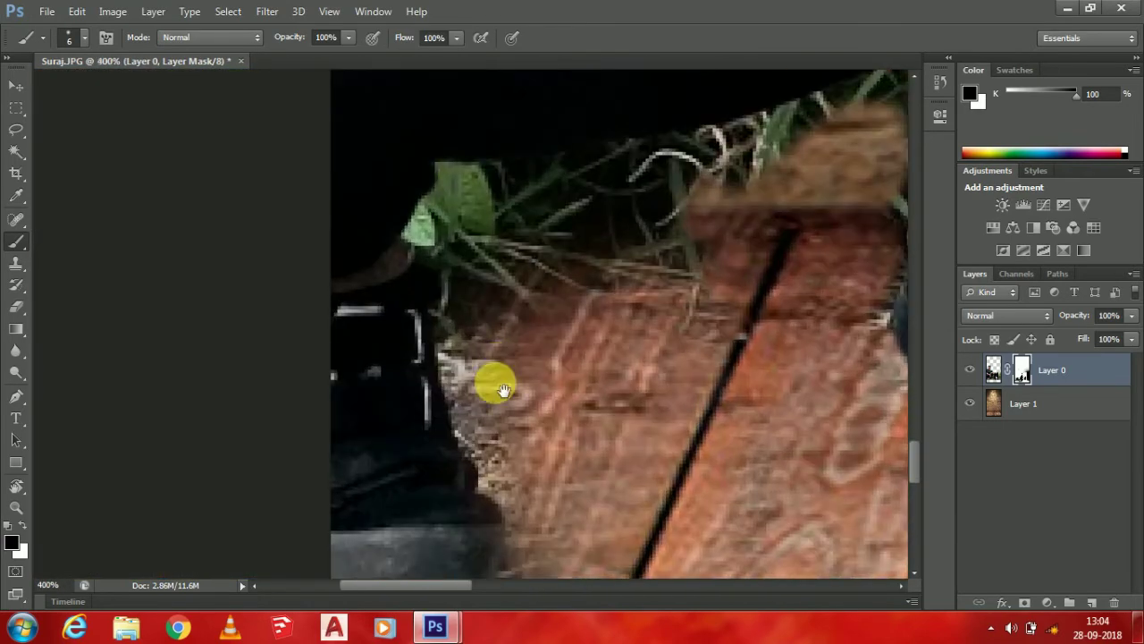
drag(504, 391, 487, 323)
mouse_move(478, 542)
mouse_down()
mouse_move(303, 537)
mouse_move(482, 541)
mouse_up()
scroll(528, 374, up, 5)
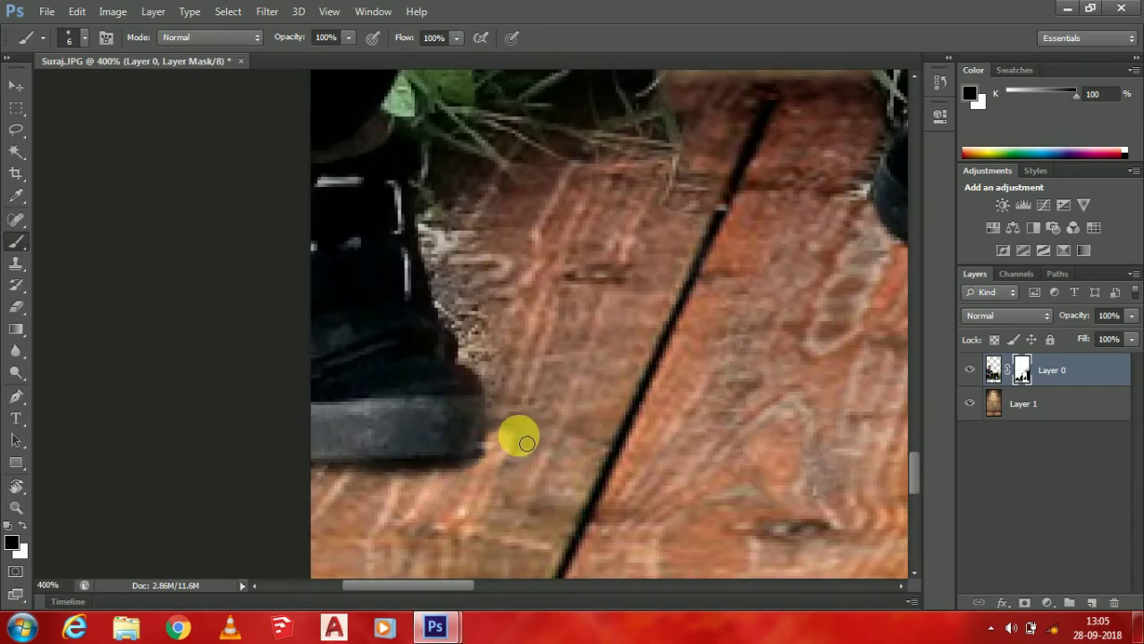
key(bracketright)
key(bracketright)
key(bracketright)
key(bracketright)
key(bracketright)
key(bracketright)
key(bracketright)
key(bracketright)
key(bracketright)
click(635, 155)
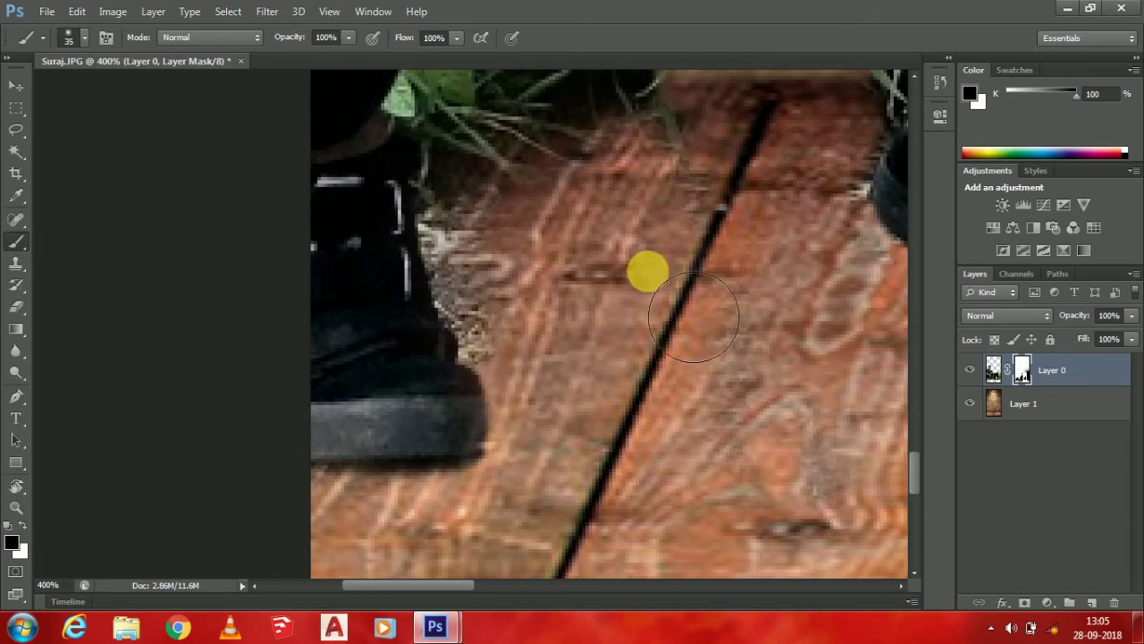
drag(692, 316, 680, 496)
mouse_move(501, 313)
mouse_down()
mouse_move(605, 311)
mouse_move(662, 259)
mouse_up()
drag(584, 468, 642, 399)
Step: Clean the remaining gravel fringe along the front shoe's edge with the brush reduced to 9 px
key(bracketleft)
key(bracketleft)
key(bracketleft)
key(bracketleft)
key(bracketleft)
key(bracketleft)
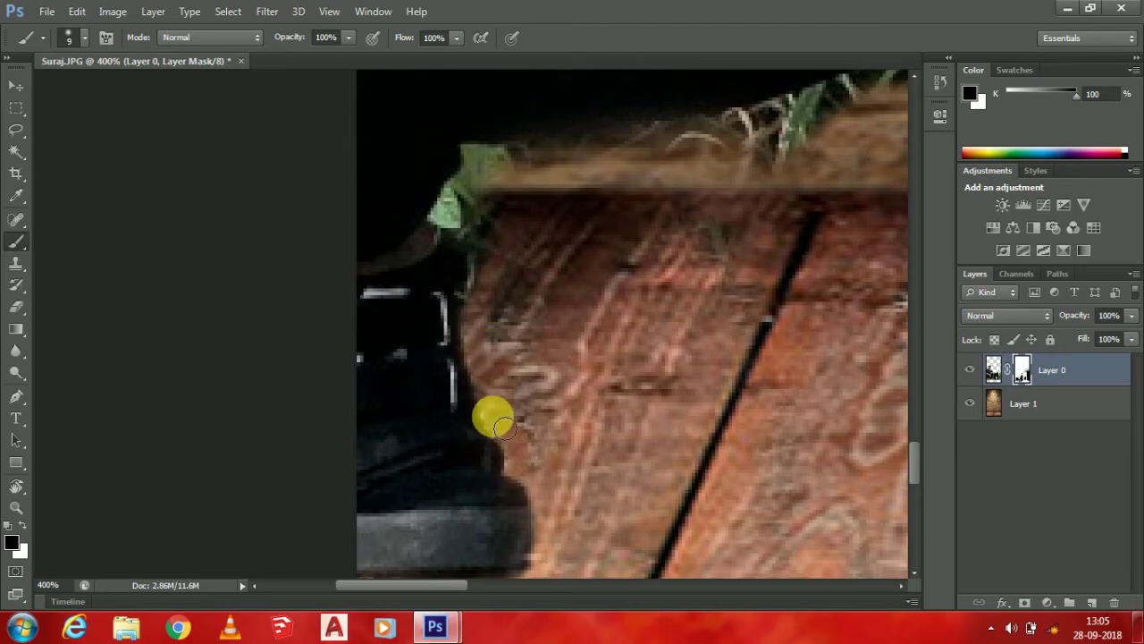
scroll(535, 370, down, 1)
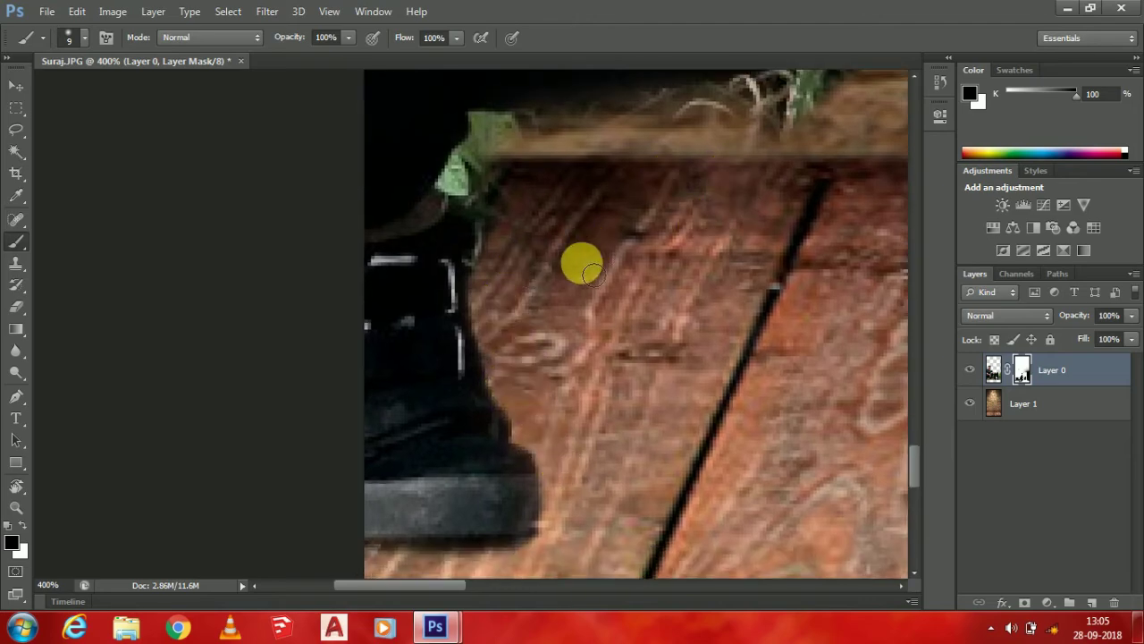
Step: Mask out the leaf above the front shoe and the grass strip beneath the thigh with the 9 px brush
scroll(554, 322, up, 3)
scroll(476, 342, up, 3)
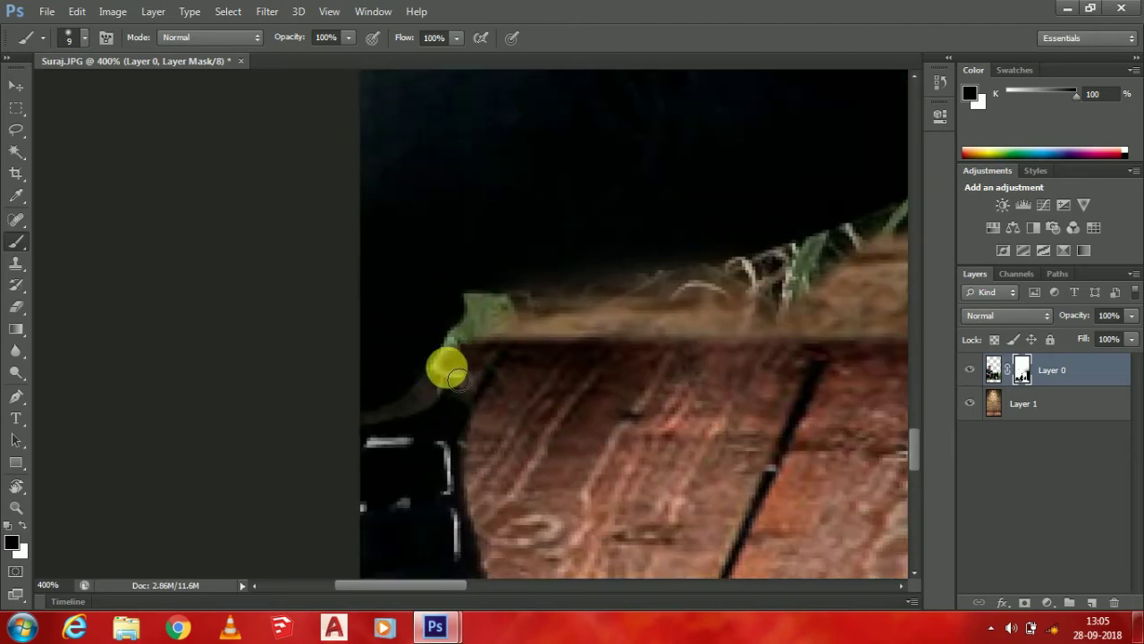
mouse_move(490, 357)
mouse_down()
mouse_move(461, 418)
mouse_move(513, 376)
mouse_move(498, 357)
mouse_move(531, 369)
mouse_up()
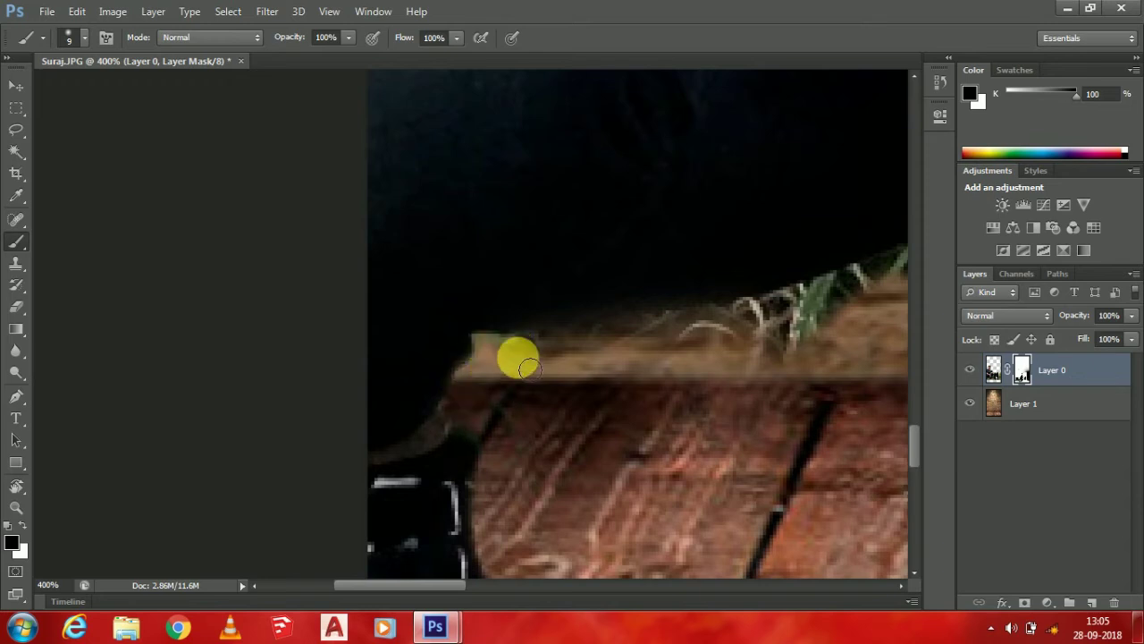
drag(684, 388, 575, 442)
mouse_move(388, 405)
mouse_down()
mouse_move(444, 412)
mouse_move(669, 383)
mouse_move(449, 408)
mouse_move(534, 401)
mouse_move(447, 423)
mouse_move(644, 383)
mouse_move(587, 427)
mouse_move(506, 438)
mouse_move(371, 437)
mouse_move(464, 436)
mouse_move(762, 355)
mouse_move(700, 397)
mouse_move(651, 410)
mouse_move(659, 455)
mouse_up()
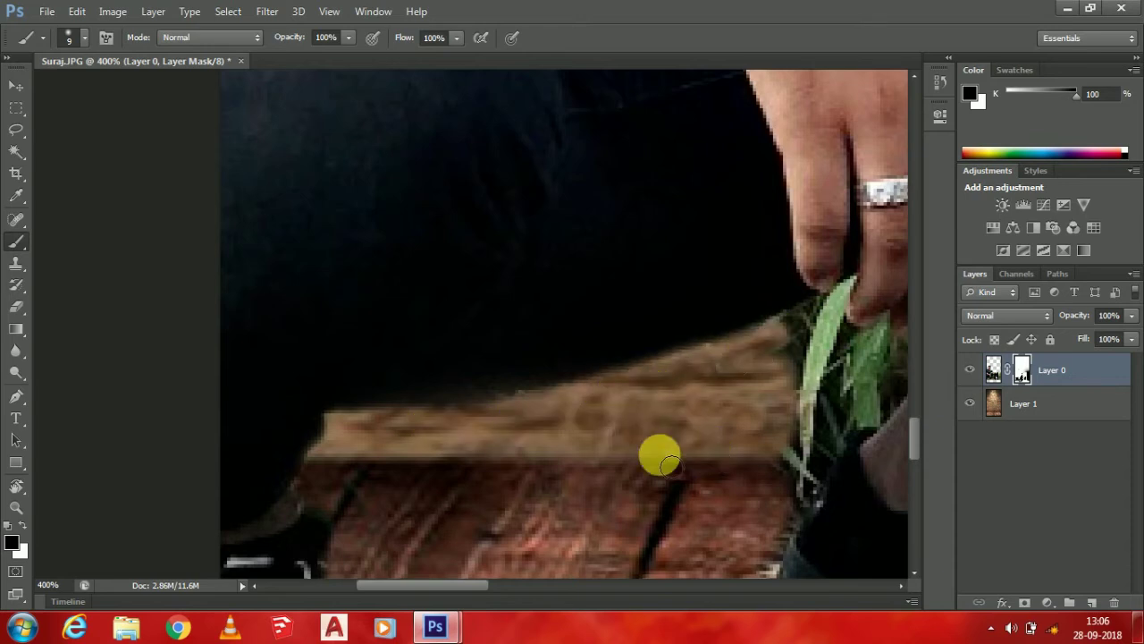
click(21, 264)
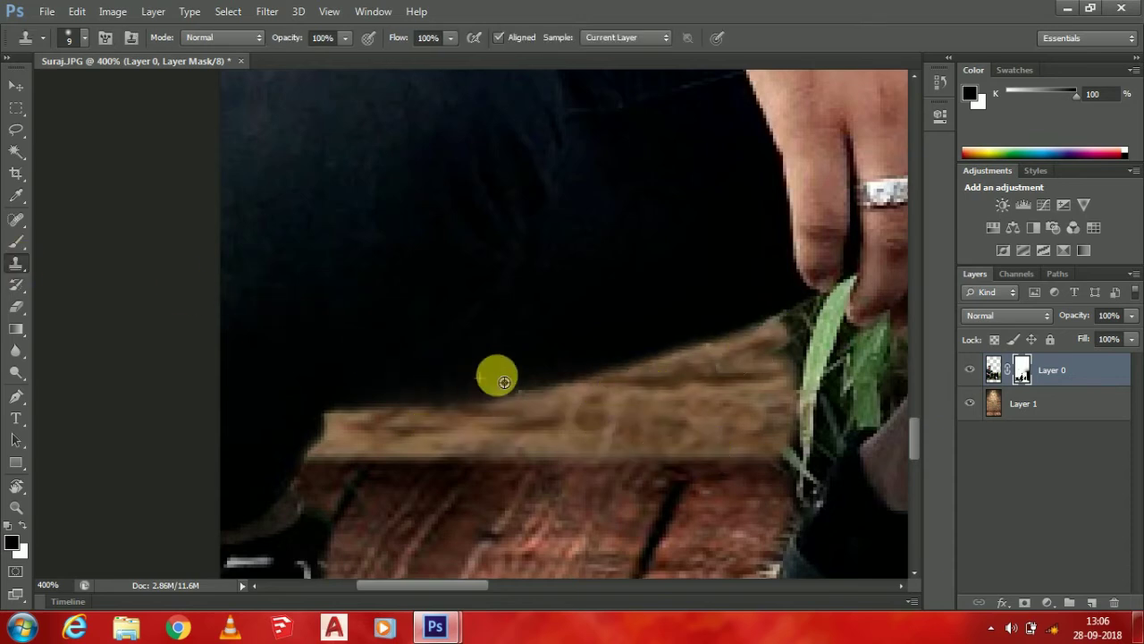
click(17, 240)
Step: Mask out the grass blades directly below the hanging hand's fingertips, using a 3 px brush close to the skin
drag(804, 396, 701, 428)
mouse_move(701, 423)
mouse_down()
mouse_move(739, 403)
mouse_move(597, 434)
mouse_move(547, 491)
mouse_up()
key(bracketleft)
key(bracketleft)
key(bracketleft)
key(bracketleft)
key(bracketleft)
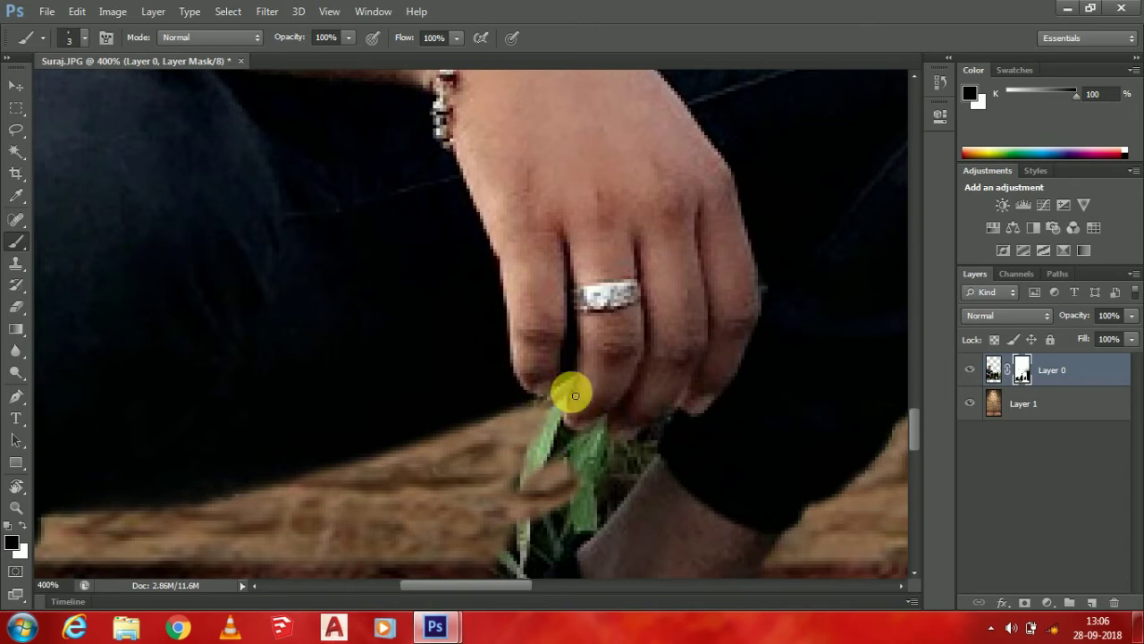
key(bracketleft)
mouse_move(517, 418)
mouse_down()
mouse_move(560, 388)
mouse_move(553, 462)
mouse_up()
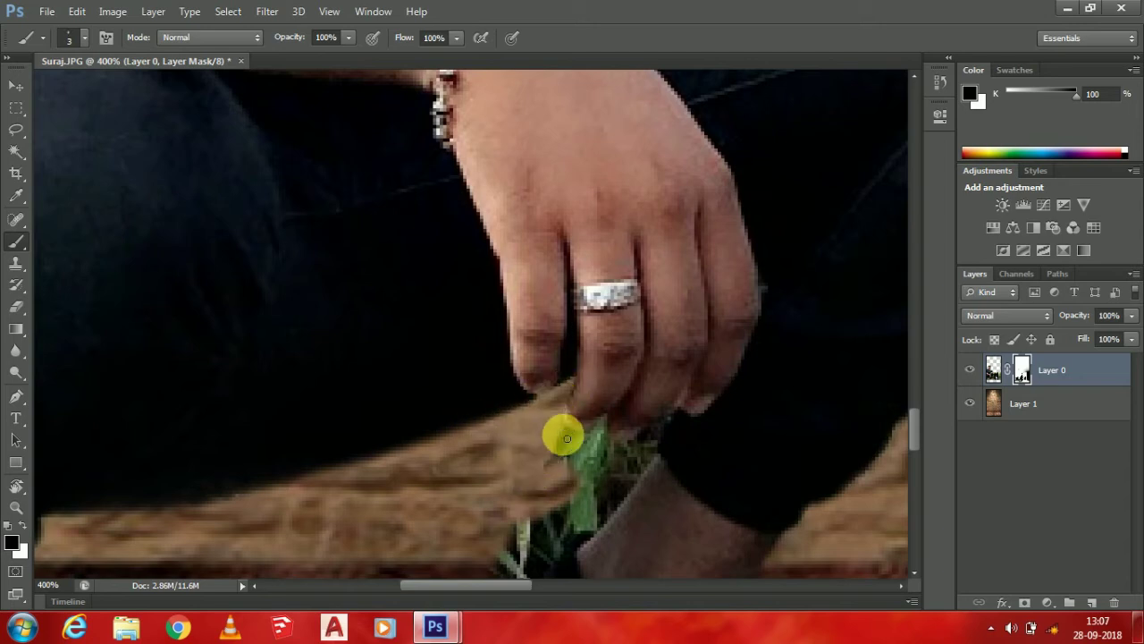
mouse_move(608, 422)
mouse_down()
mouse_move(598, 477)
mouse_move(572, 449)
mouse_up()
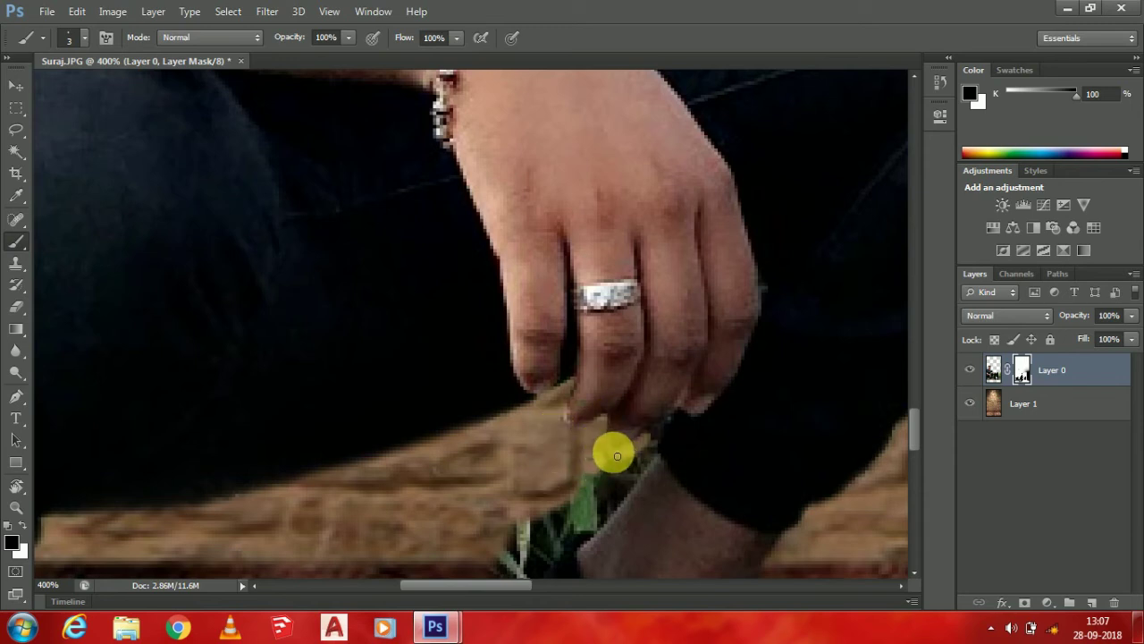
Step: Clear the remaining grass between the fingers, ankle and shoe heel with the black brush at 3 px and 6 px
mouse_move(668, 421)
mouse_down()
mouse_move(640, 464)
mouse_move(478, 413)
mouse_move(509, 446)
mouse_up()
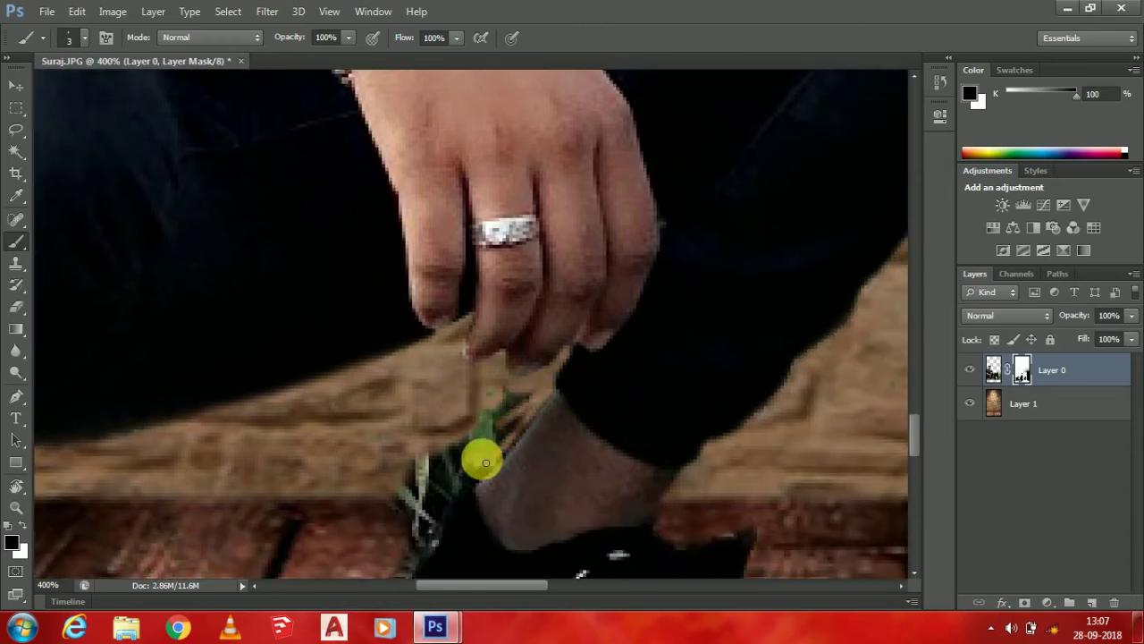
scroll(429, 491, down, 3)
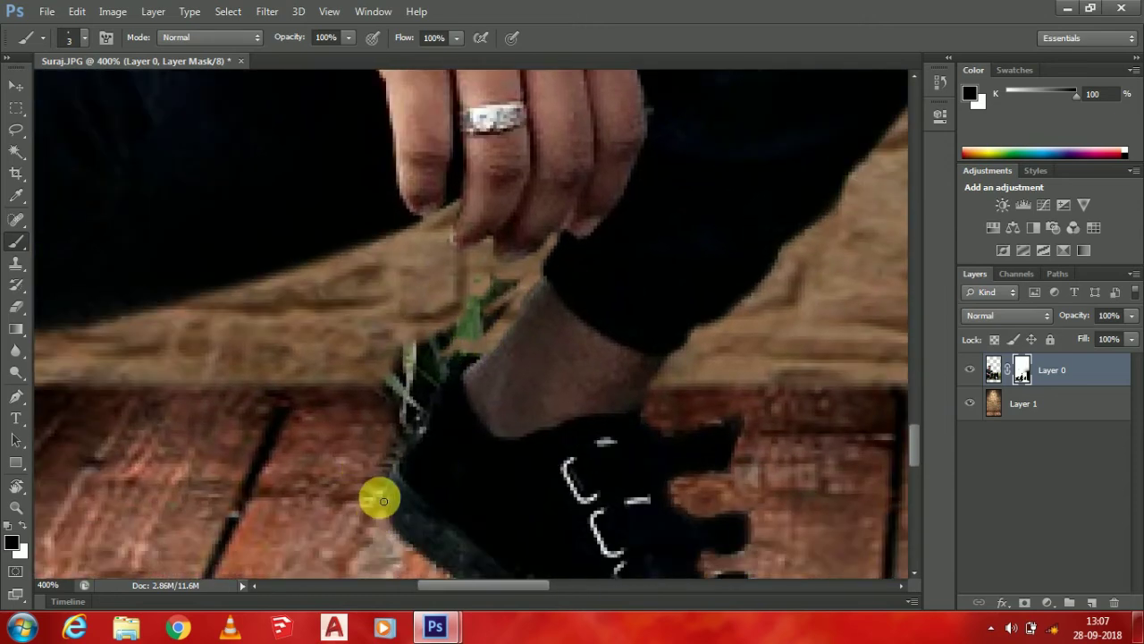
drag(414, 452, 454, 357)
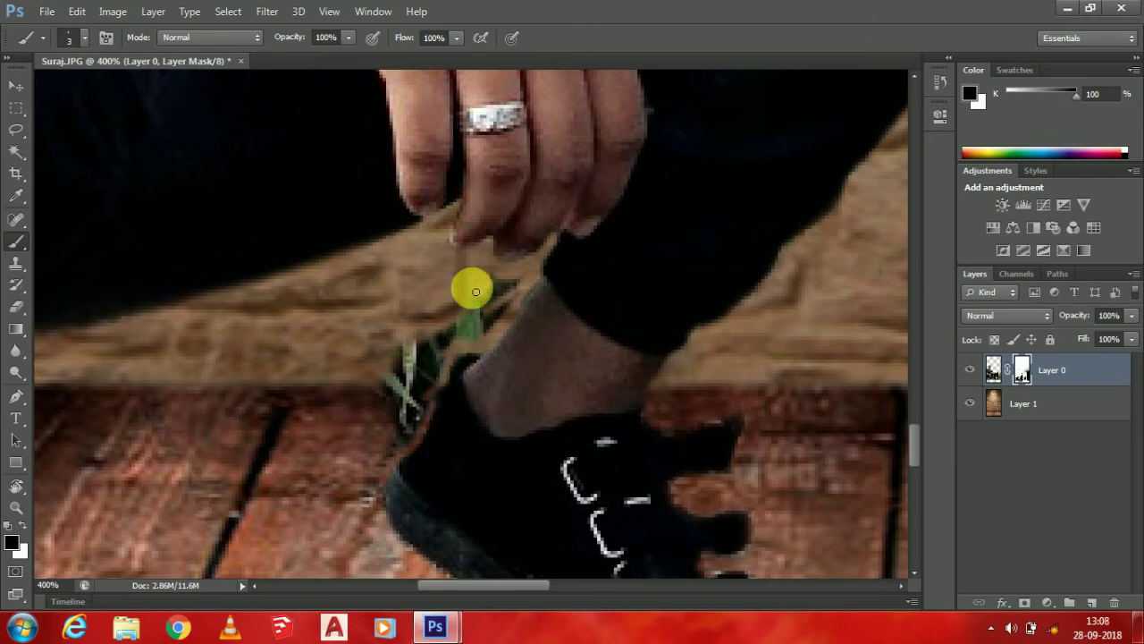
mouse_move(481, 315)
mouse_down()
mouse_move(405, 378)
mouse_move(367, 485)
mouse_move(423, 419)
mouse_move(396, 370)
mouse_move(428, 388)
mouse_up()
key(])
key(bracketright)
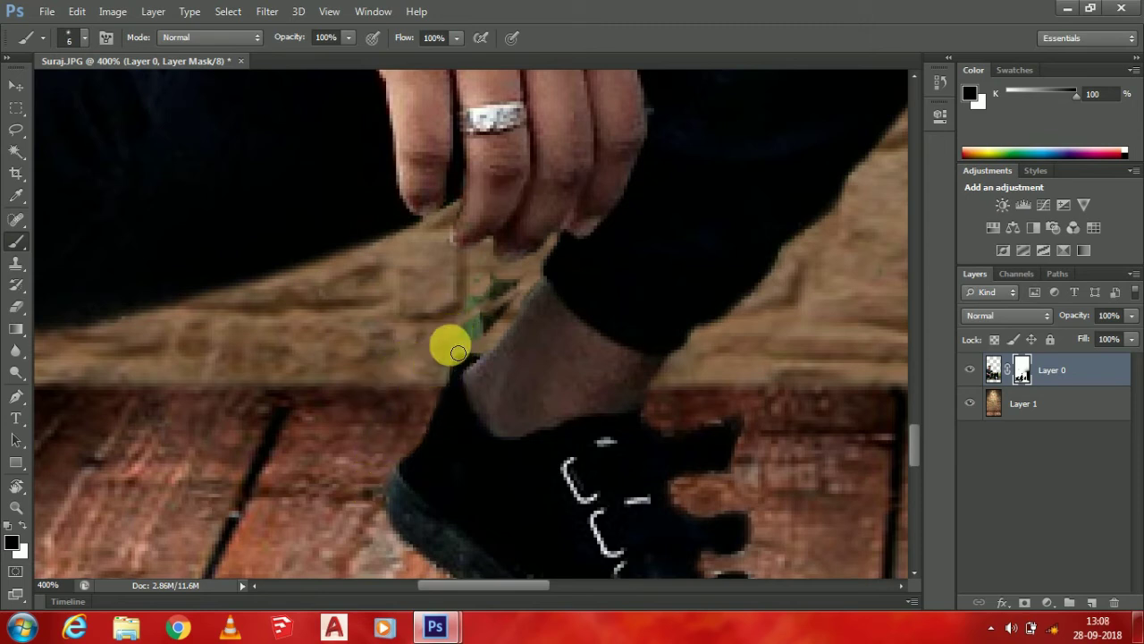
drag(458, 352, 498, 321)
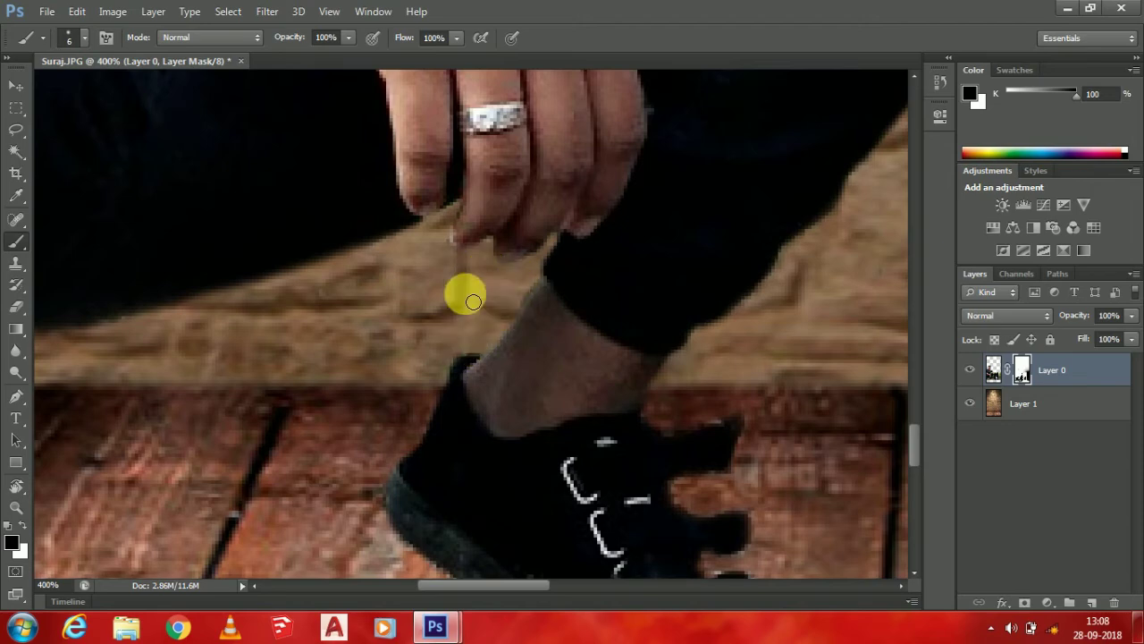
Step: Mask out the grass in the narrow lower corner between the shirt and thigh, above the bracelet, with the 6 px brush
scroll(429, 313, down, 3)
scroll(432, 533, up, 2)
scroll(432, 534, right, 5)
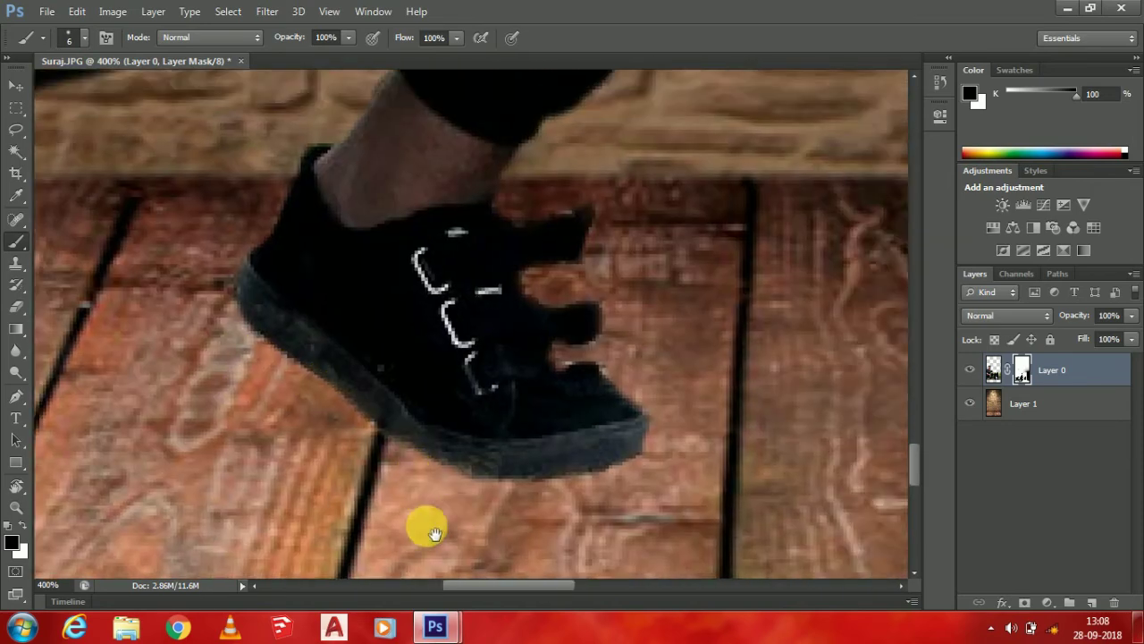
key(ctrl+1)
scroll(675, 417, up, 3)
scroll(345, 281, up, 2)
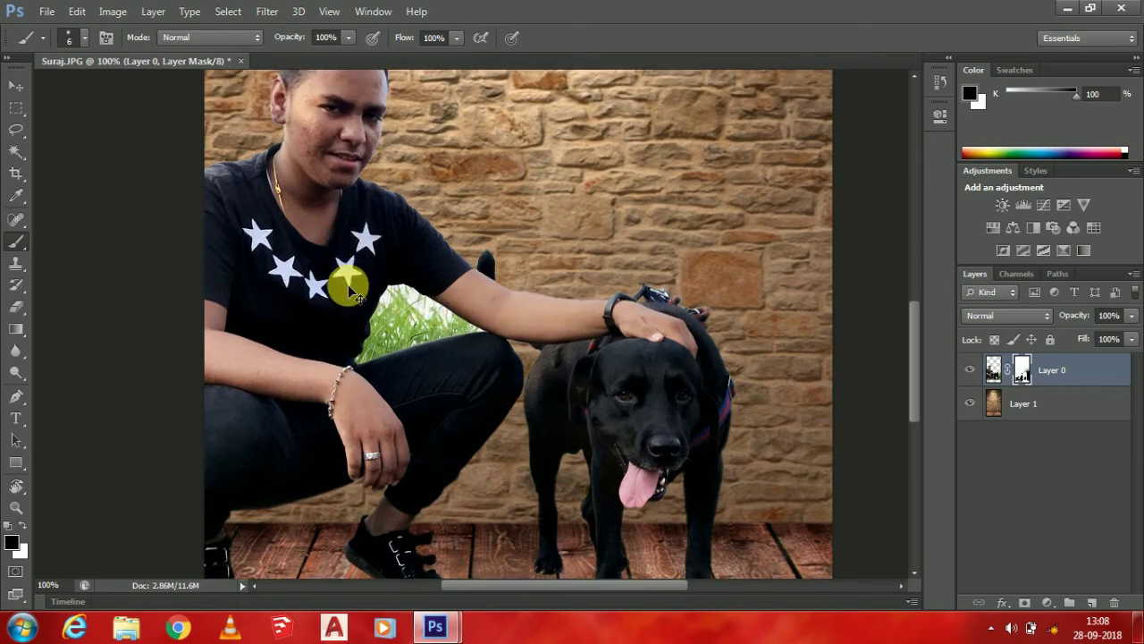
scroll(402, 269, up, 5)
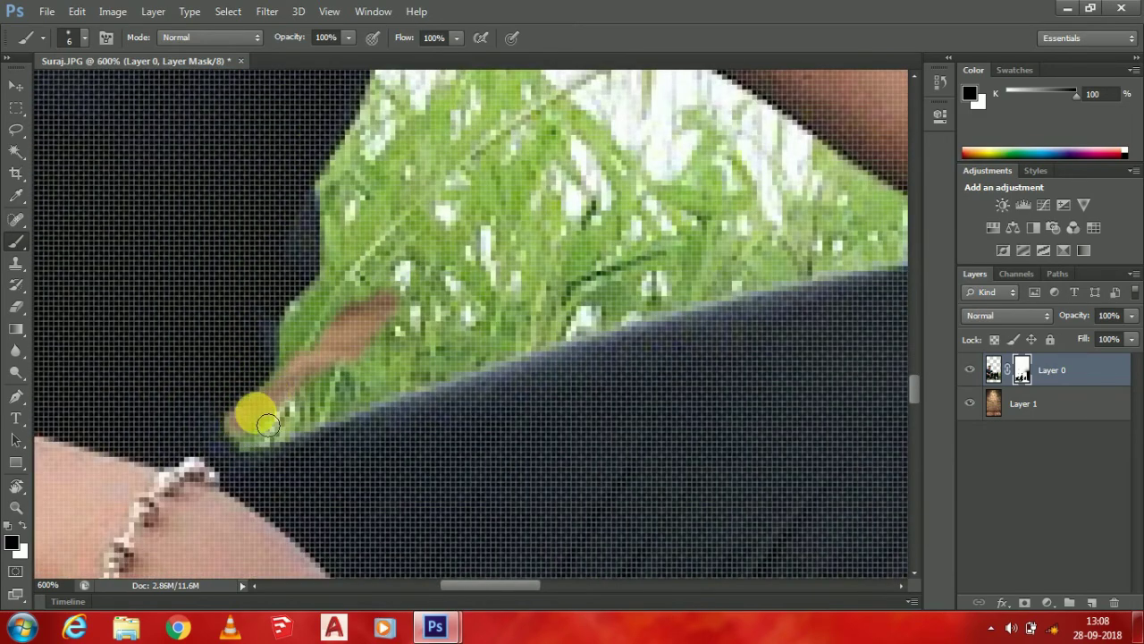
mouse_move(268, 424)
mouse_down()
mouse_move(307, 360)
mouse_move(309, 371)
mouse_move(311, 335)
mouse_move(306, 354)
mouse_move(327, 307)
mouse_up()
scroll(319, 386, up, 2)
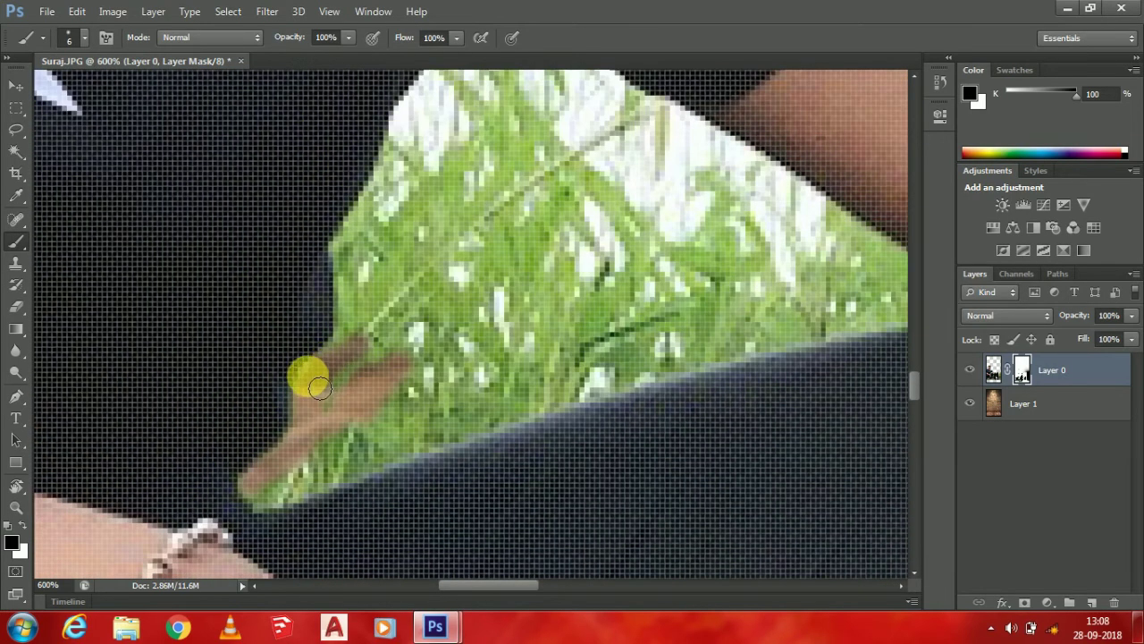
drag(308, 388, 322, 437)
Step: Trace out the grass fringe along the shirt side of the gap up to its upper corner with a 3 px brush
key(bracketleft)
key(bracketleft)
key(bracketleft)
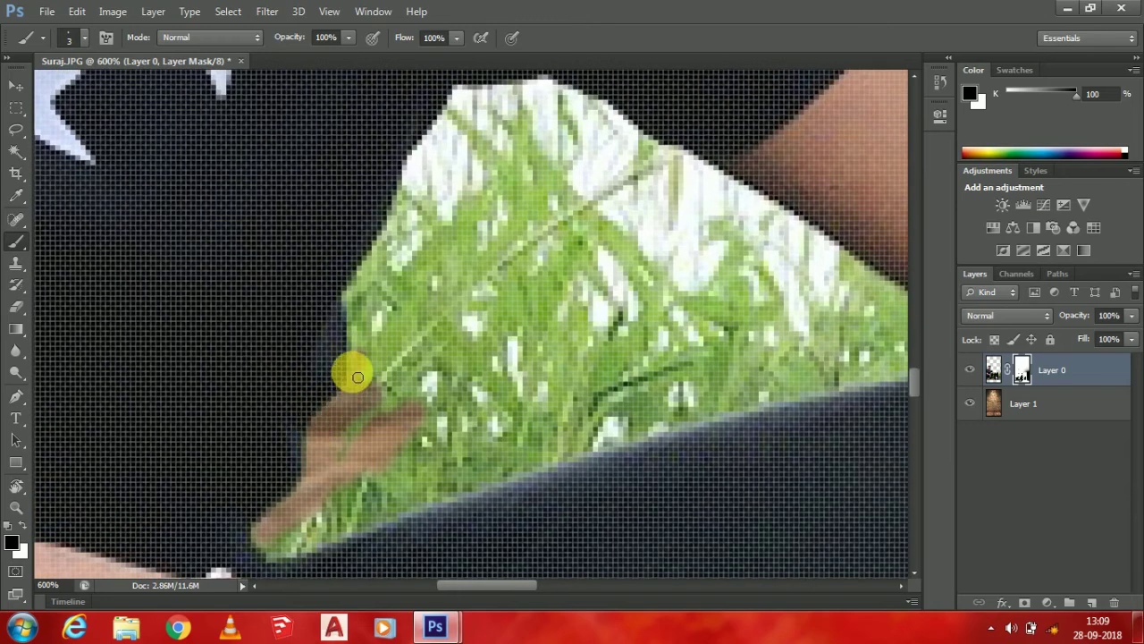
drag(358, 377, 376, 309)
mouse_move(387, 320)
mouse_down()
mouse_move(389, 406)
mouse_move(377, 333)
mouse_up()
mouse_move(366, 393)
mouse_down()
mouse_move(352, 449)
mouse_move(407, 318)
mouse_up()
mouse_move(389, 375)
mouse_down()
mouse_move(381, 447)
mouse_move(406, 358)
mouse_up()
mouse_move(392, 409)
mouse_down()
mouse_move(382, 459)
mouse_move(430, 367)
mouse_up()
drag(411, 417, 393, 469)
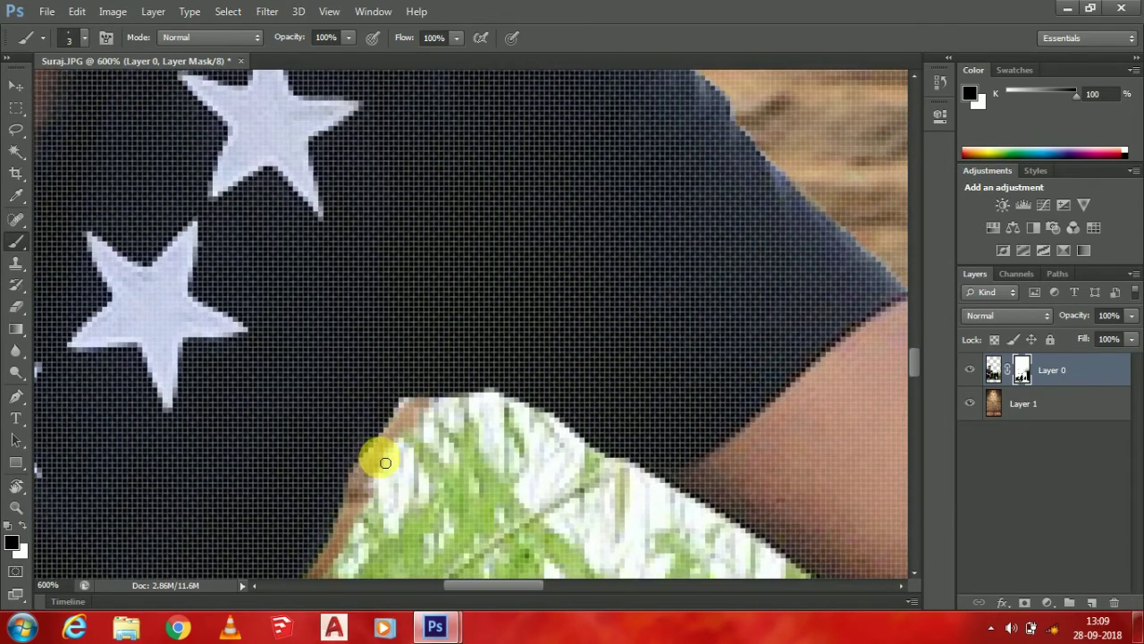
Step: Mask out the white grass rim under the shirt across the gap's upper edge toward the sleeve with the 3 px brush
drag(414, 425, 336, 524)
drag(430, 452, 401, 434)
drag(365, 401, 459, 401)
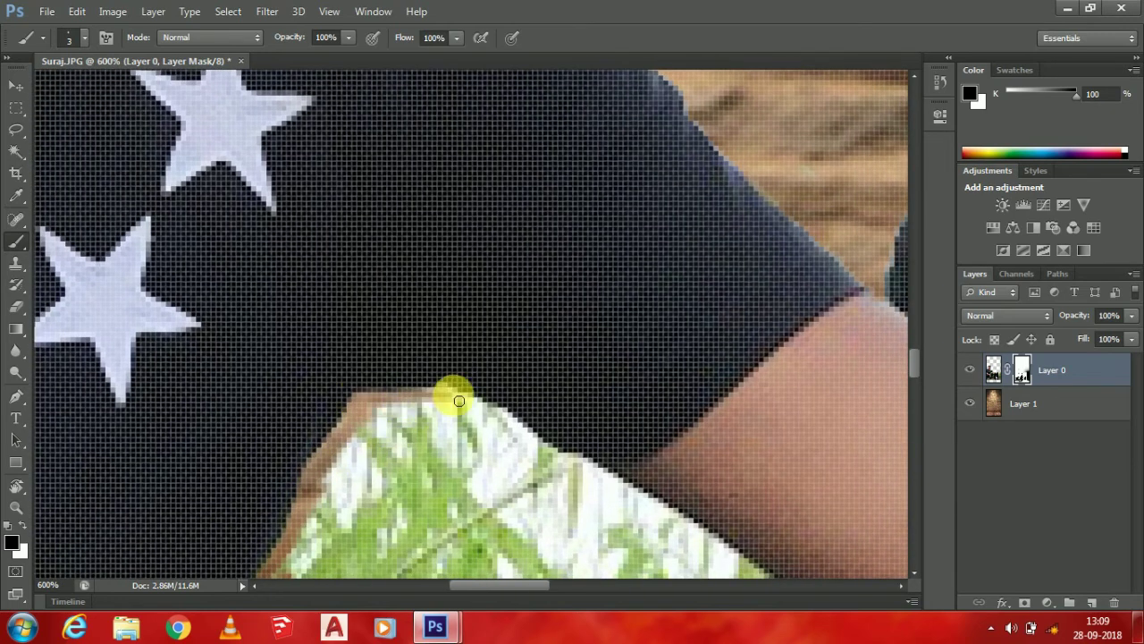
scroll(459, 401, right, 1)
scroll(415, 381, right, 1)
scroll(415, 382, down, 1)
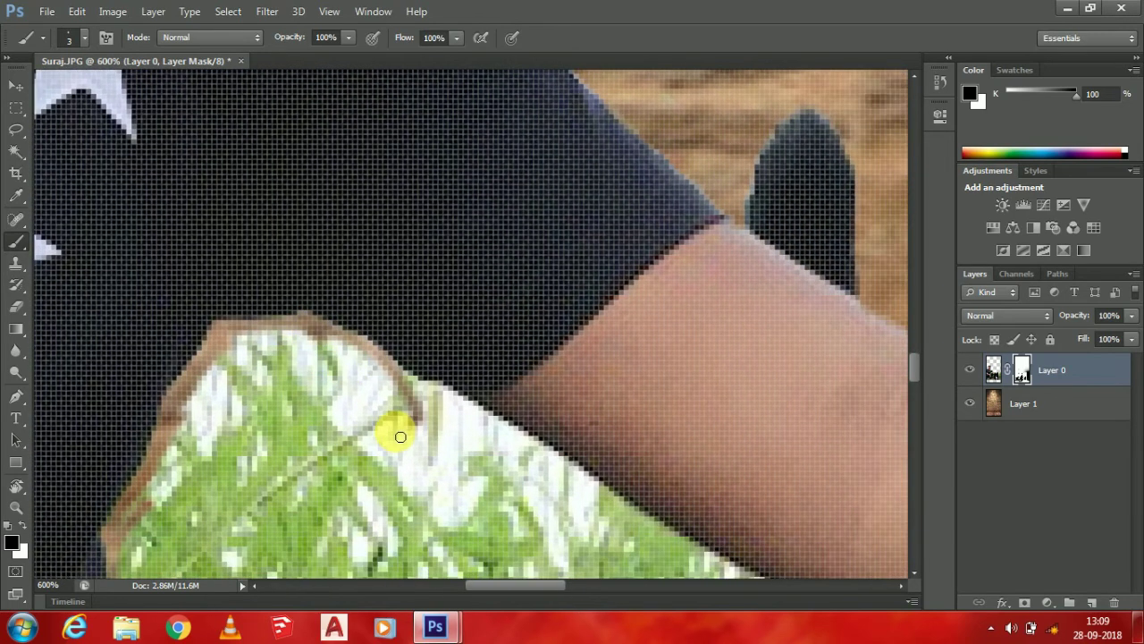
Step: Mask out the grass in the middle of the gap between torso, arm and thigh with a 25 px brush
key(bracketright)
key(bracketright)
key(bracketright)
key(bracketright)
key(bracketright)
key(bracketright)
key(bracketright)
mouse_move(277, 447)
mouse_down()
mouse_move(290, 481)
mouse_move(292, 463)
mouse_move(405, 408)
mouse_move(479, 420)
mouse_move(241, 455)
mouse_up()
scroll(289, 486, down, 3)
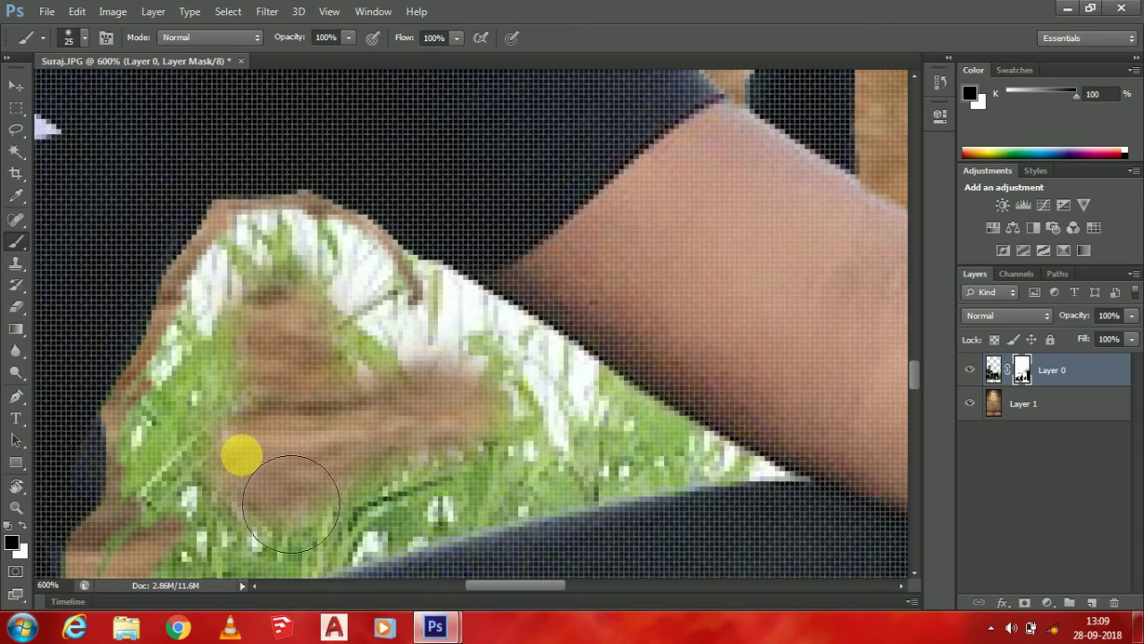
Step: Mask out the grass left beside the shirt and under the upper rim of the gap with a 9 px brush
key(bracketleft)
key(bracketleft)
key(bracketleft)
key(bracketleft)
scroll(167, 529, down, 2)
mouse_move(158, 535)
mouse_down()
mouse_move(155, 482)
mouse_move(145, 420)
mouse_up()
scroll(145, 421, up, 3)
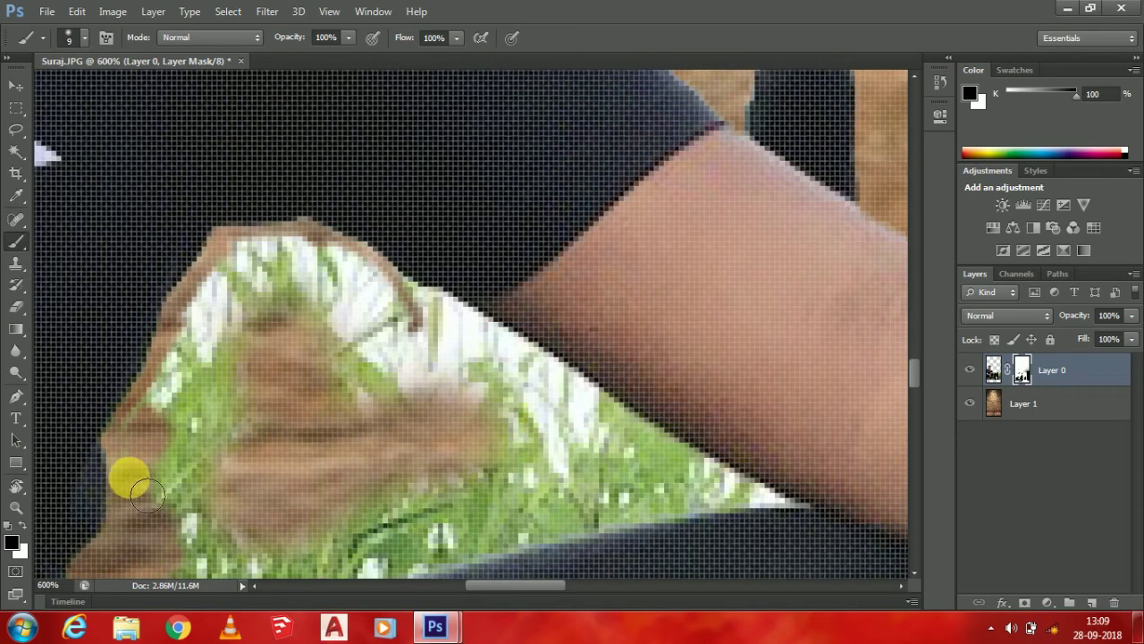
mouse_move(146, 495)
mouse_down()
mouse_move(176, 428)
mouse_move(142, 445)
mouse_move(193, 408)
mouse_move(226, 352)
mouse_move(188, 414)
mouse_move(207, 457)
mouse_move(209, 416)
mouse_move(260, 358)
mouse_move(319, 357)
mouse_move(290, 349)
mouse_move(229, 374)
mouse_move(314, 373)
mouse_move(201, 540)
mouse_move(333, 391)
mouse_move(382, 363)
mouse_move(414, 476)
mouse_move(386, 510)
mouse_move(430, 489)
mouse_move(384, 412)
mouse_move(414, 396)
mouse_up()
scroll(203, 452, up, 1)
mouse_move(438, 439)
mouse_down()
mouse_move(355, 414)
mouse_move(286, 312)
mouse_move(375, 394)
mouse_move(414, 388)
mouse_move(408, 401)
mouse_move(467, 435)
mouse_move(393, 419)
mouse_move(486, 485)
mouse_move(420, 416)
mouse_move(485, 485)
mouse_up()
Step: Trace the arm's underside and the thigh edge into the gap's pointed end with a 1 px brush
key([)
key([)
key([)
key([)
key([)
key([)
scroll(393, 419, right, 1)
drag(483, 486, 437, 440)
mouse_move(348, 501)
mouse_down()
mouse_move(578, 484)
mouse_move(272, 497)
mouse_move(467, 490)
mouse_move(364, 501)
mouse_move(487, 439)
mouse_move(546, 480)
mouse_move(407, 433)
mouse_move(407, 397)
mouse_move(512, 468)
mouse_move(476, 440)
mouse_move(560, 484)
mouse_up()
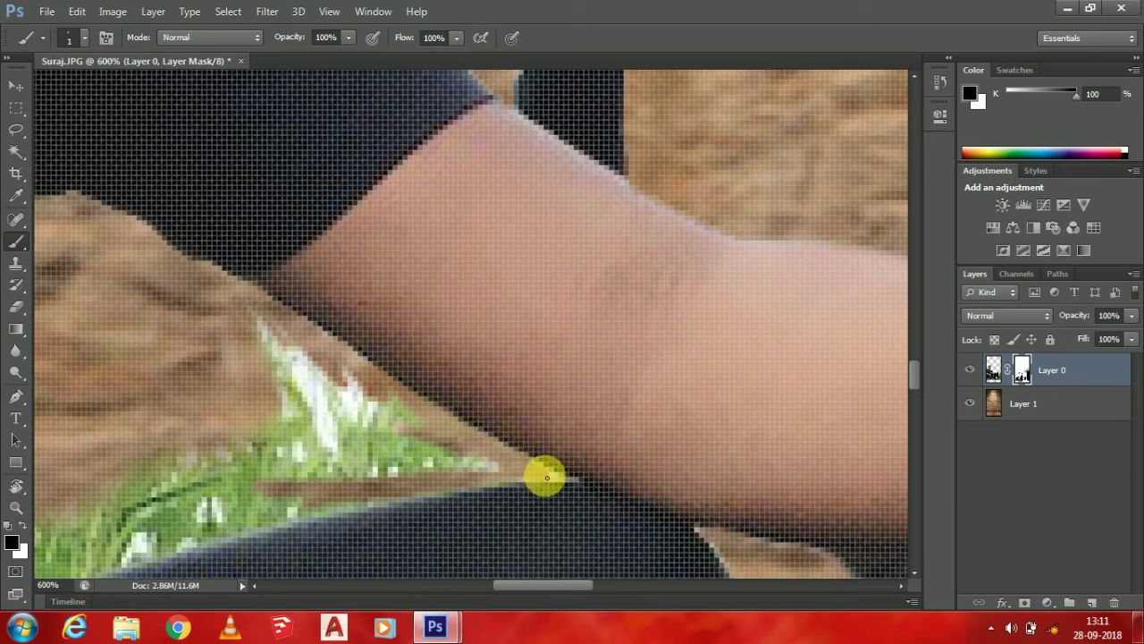
drag(454, 448, 527, 469)
Step: Mask out the grass and white patches left between the arm and thigh with an enlarged black brush
key(])
key(])
key(])
key(])
key(])
mouse_move(408, 460)
mouse_down()
mouse_move(361, 402)
mouse_move(352, 354)
mouse_move(374, 443)
mouse_move(358, 501)
mouse_move(464, 441)
mouse_move(546, 480)
mouse_move(499, 509)
mouse_up()
Step: Clean the thin grass line along the upper edge of the thigh with a 2 px brush
scroll(499, 508, left, 2)
key(bracketleft)
key(bracketleft)
key(bracketleft)
key(bracketleft)
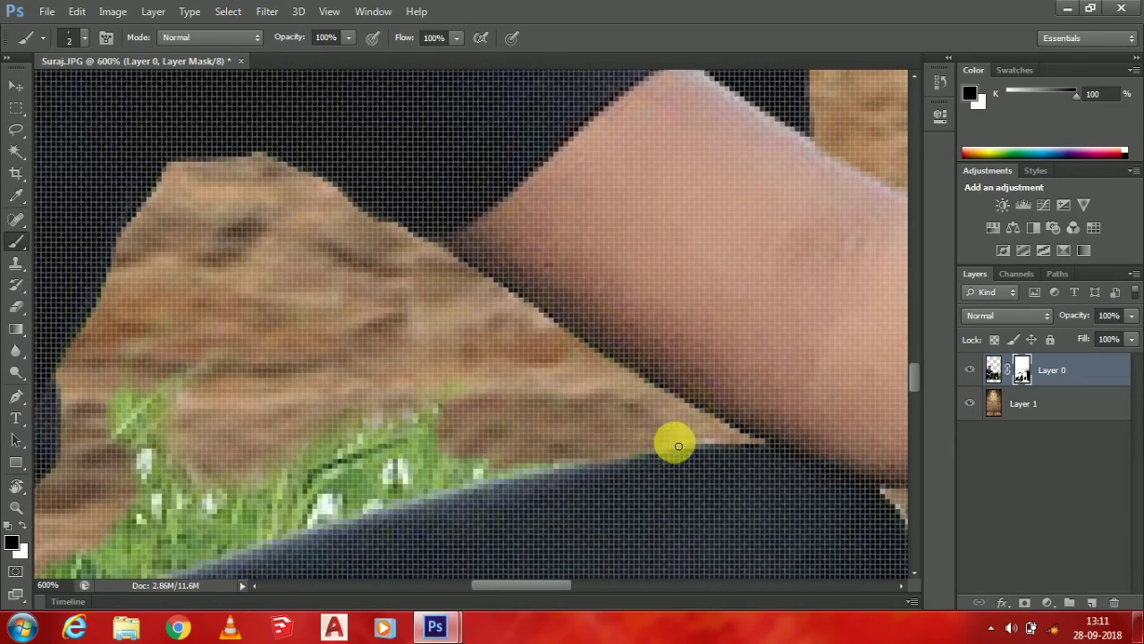
scroll(671, 450, left, 1)
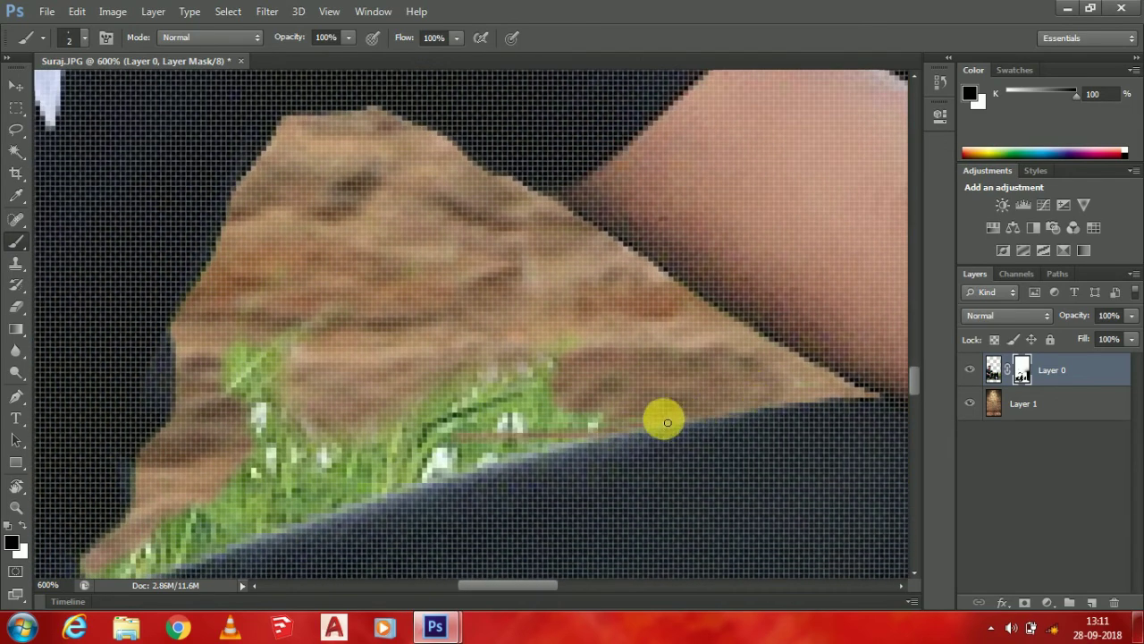
scroll(447, 401, left, 2)
Step: Mask out the upright grass tuft near the shirt side of the gap with a 7 px brush
mouse_move(208, 494)
mouse_down()
mouse_move(274, 444)
mouse_move(259, 438)
mouse_move(264, 388)
mouse_move(372, 292)
mouse_move(336, 339)
mouse_move(410, 207)
mouse_up()
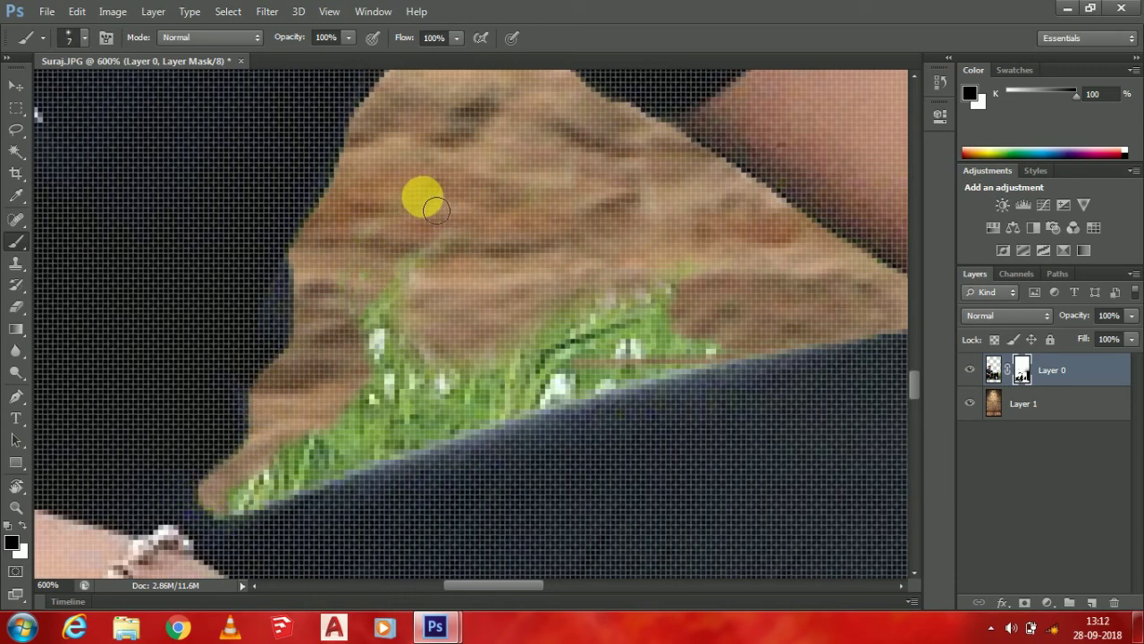
key(bracketright)
key(bracketright)
key(bracketright)
key(bracketright)
key(bracketright)
scroll(498, 169, up, 3)
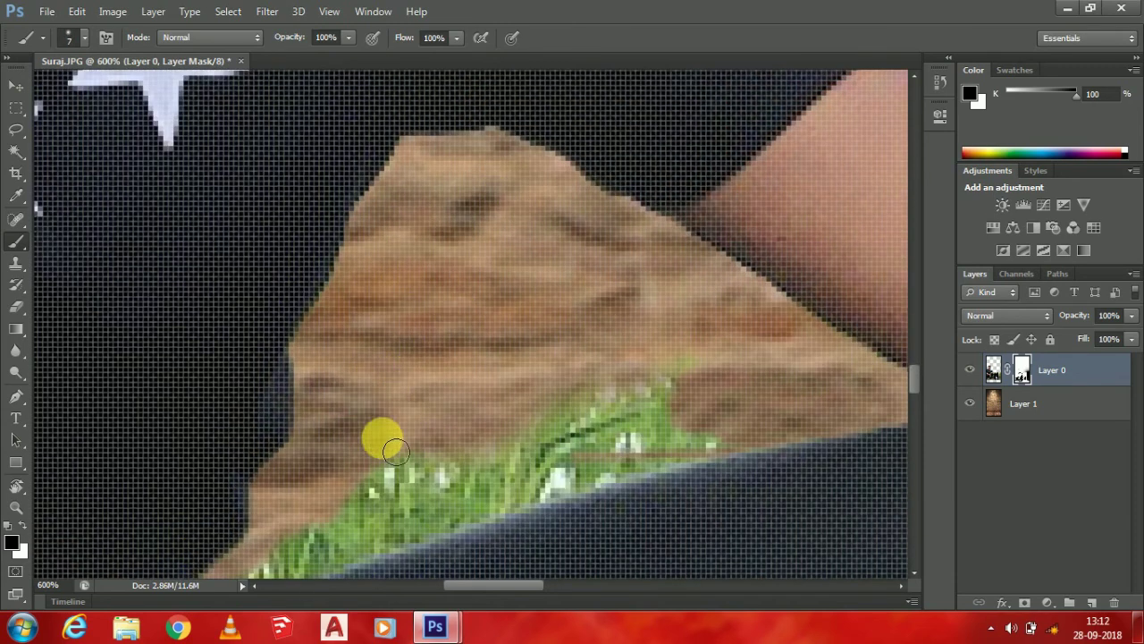
Step: Trace out the grass bordering the thigh from the bracelet corner toward the knee with a finer black brush
scroll(537, 376, down, 3)
key(bracketleft)
key(bracketleft)
key(bracketleft)
key(bracketleft)
key(bracketleft)
key(bracketleft)
mouse_move(305, 488)
mouse_down()
mouse_move(350, 464)
mouse_move(317, 468)
mouse_move(319, 448)
mouse_move(353, 457)
mouse_move(401, 430)
mouse_move(405, 447)
mouse_move(515, 383)
mouse_move(524, 346)
mouse_up()
Step: Mask out the last grass above the thigh and in the corner near the bracelet with an enlarged brush
key(bracketright)
key(bracketright)
key(bracketright)
key(bracketright)
key(bracketright)
key(bracketright)
mouse_move(445, 417)
mouse_down()
mouse_move(632, 338)
mouse_move(610, 382)
mouse_move(773, 309)
mouse_move(801, 314)
mouse_move(748, 347)
mouse_move(604, 380)
mouse_move(800, 329)
mouse_move(766, 349)
mouse_move(545, 395)
mouse_move(346, 485)
mouse_move(595, 386)
mouse_up()
mouse_move(372, 428)
mouse_down()
mouse_move(452, 409)
mouse_move(376, 443)
mouse_up()
Step: Refine the mask edge along the shirt and thigh around the gap above the bracelet with a 2 px brush
key(bracketleft)
key(bracketleft)
key(bracketleft)
key(bracketleft)
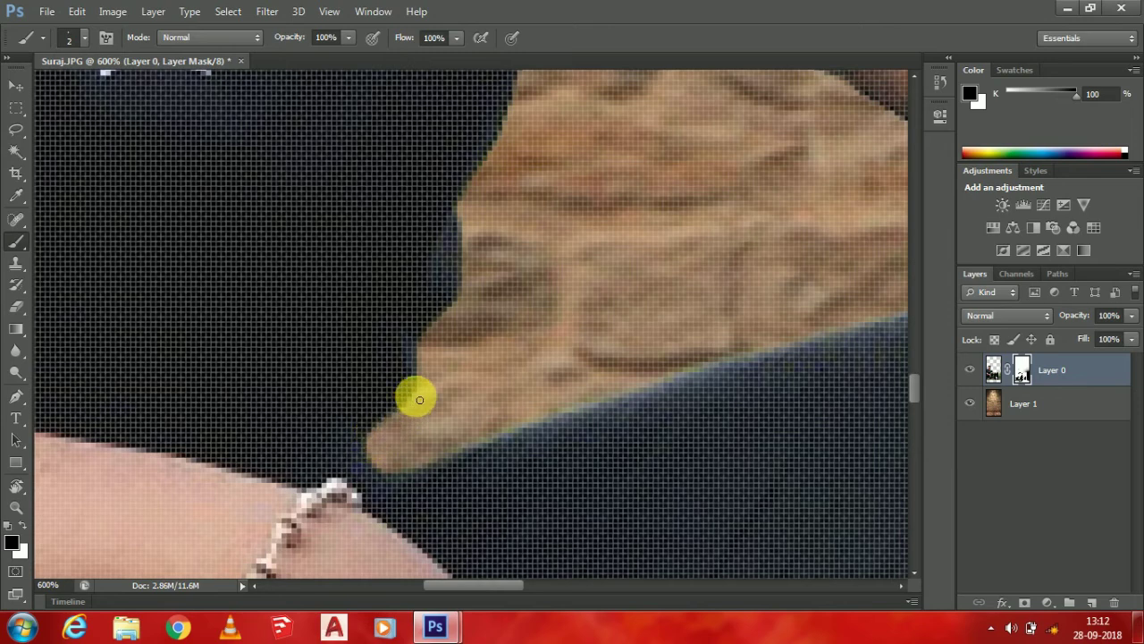
drag(554, 402, 498, 549)
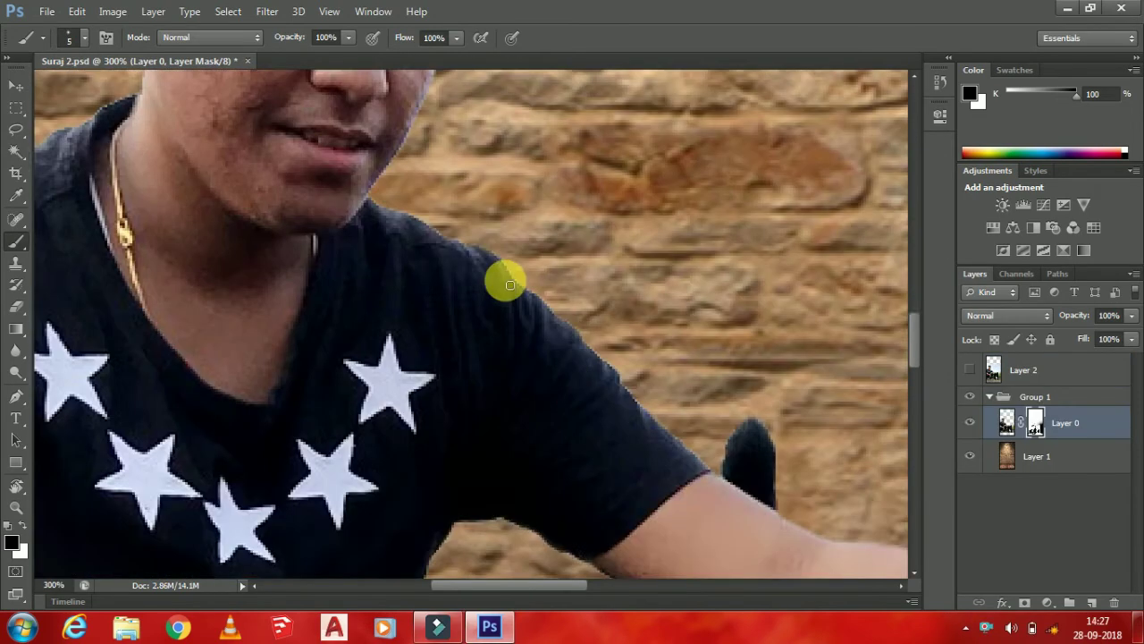
scroll(503, 277, up, 3)
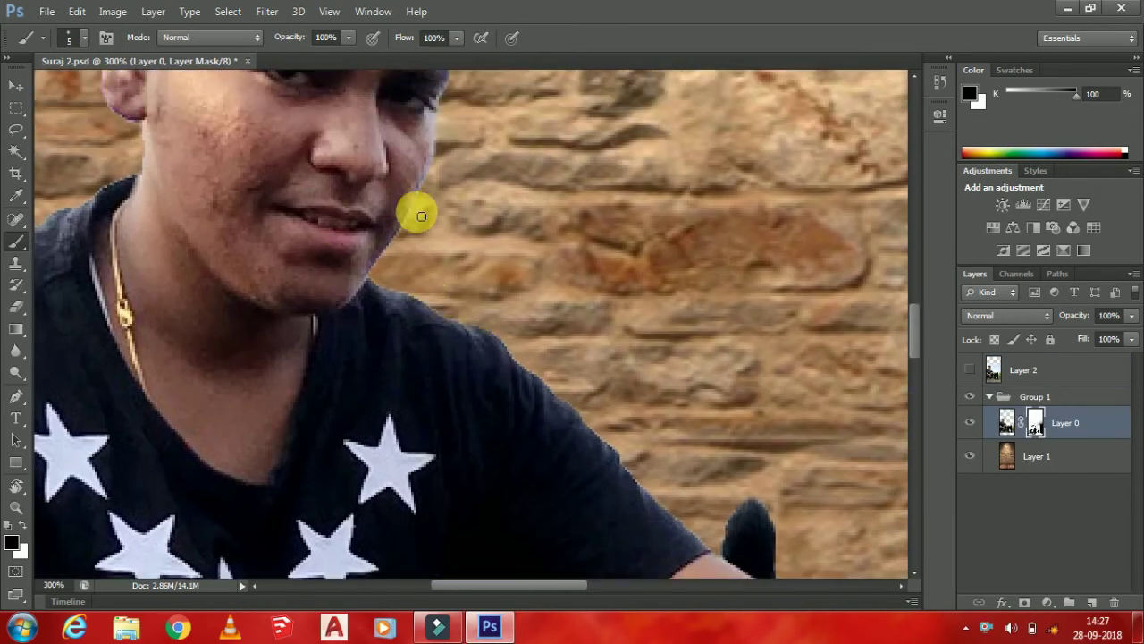
Step: Touch up Layer 0's mask edge along the cheek, chin and shoulder with a 5 px brush
key(x)
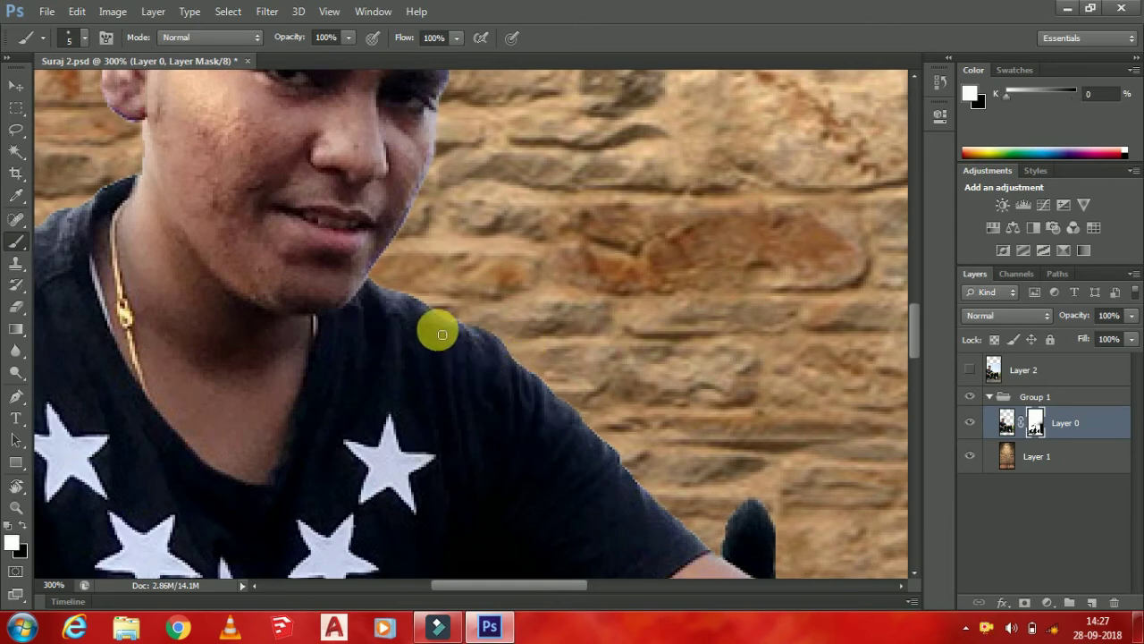
scroll(629, 421, down, 1)
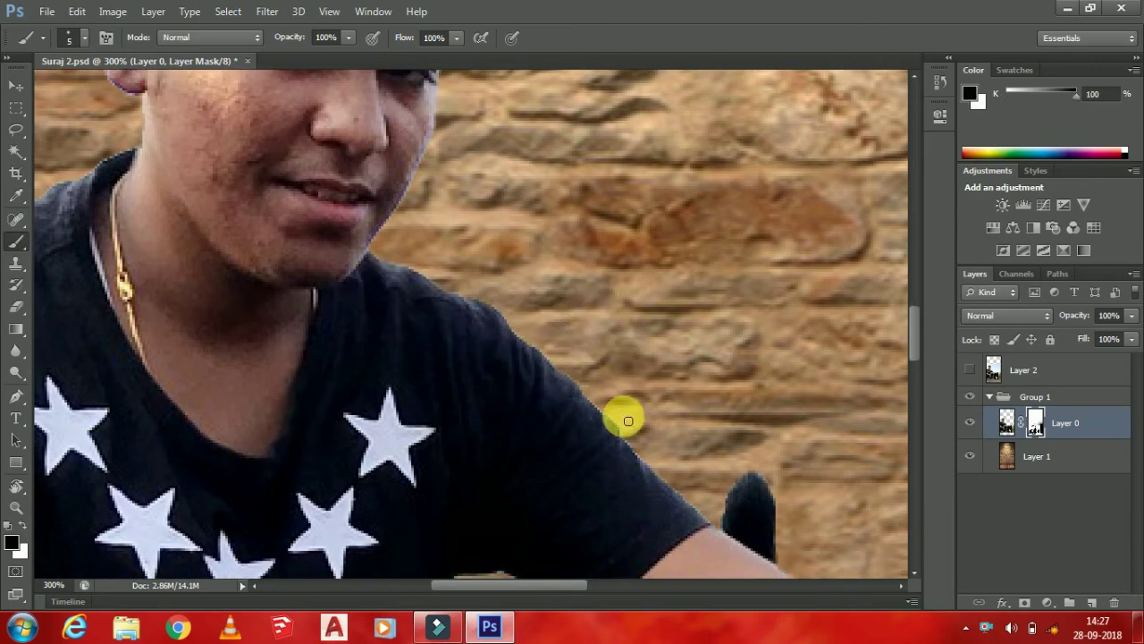
scroll(690, 416, down, 4)
key(ctrl+0)
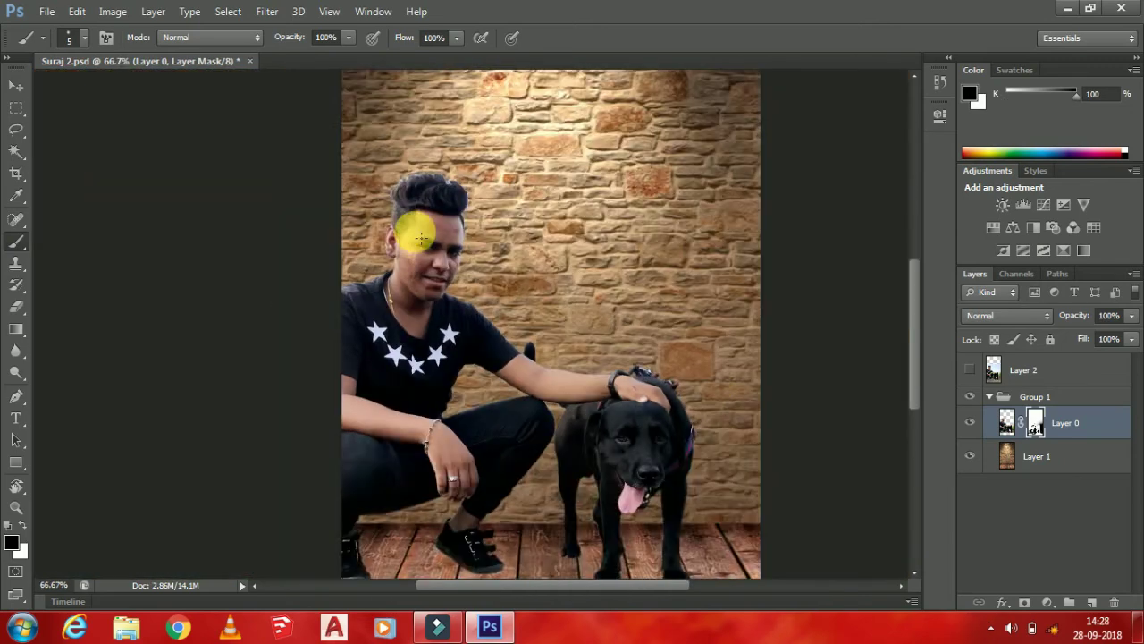
Step: Clone dark hair over the bright patch in the hair's top notch on Layer 0's image with a 9 px Clone Stamp
scroll(429, 188, up, 8)
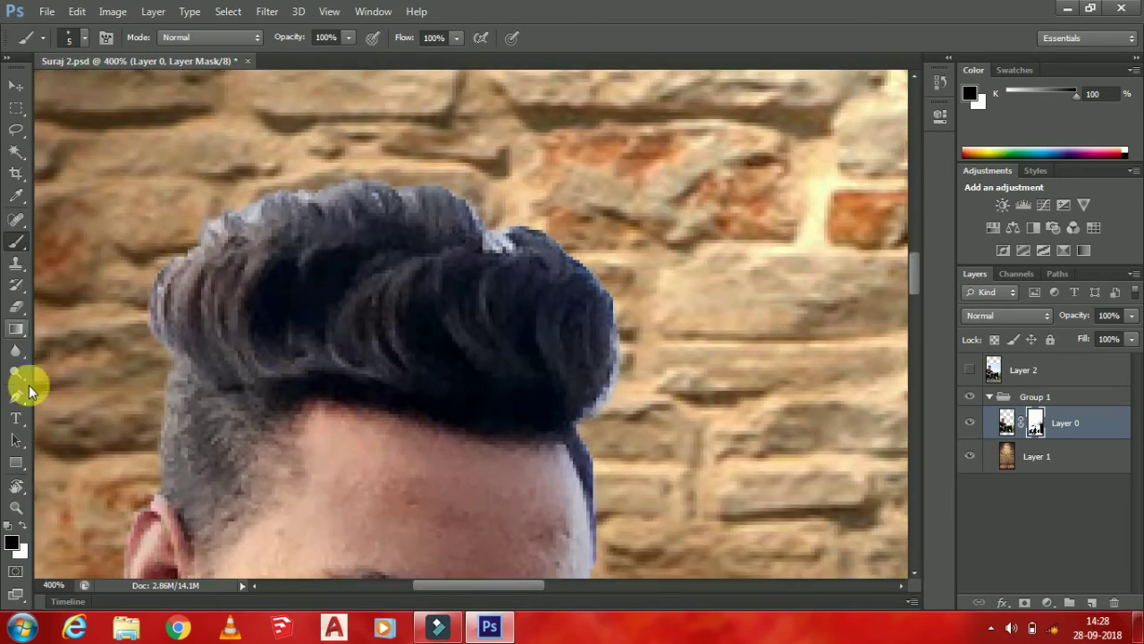
click(16, 262)
click(1008, 422)
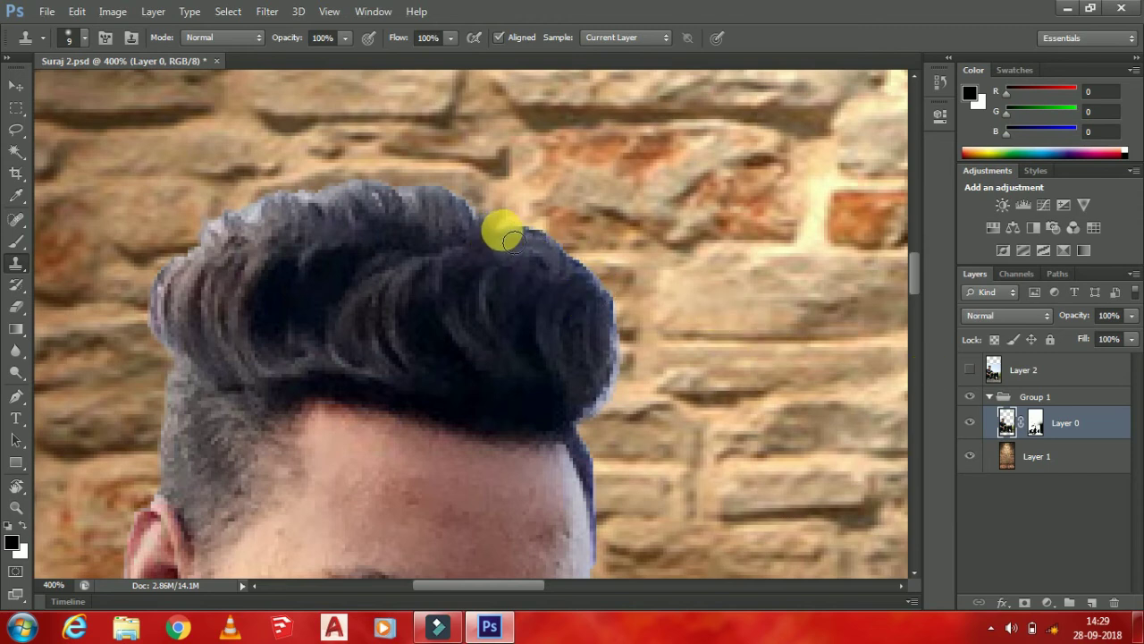
Step: Mask out the light fringe along the back and upper edge of the hair on Layer 0's mask with a 2 px black brush
click(1036, 423)
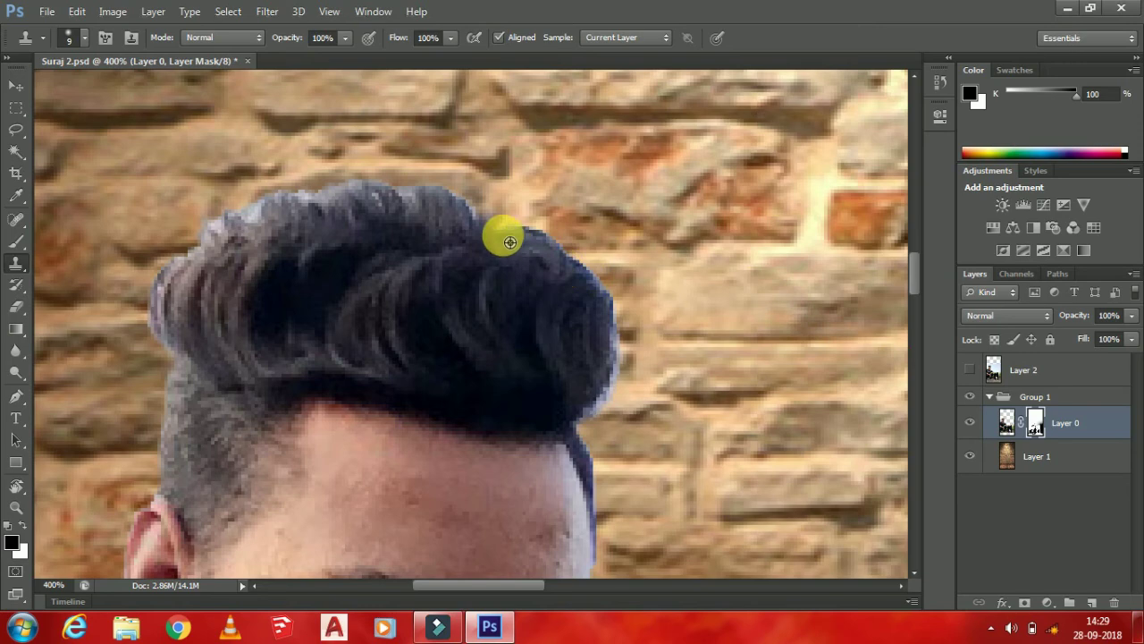
drag(438, 264, 703, 327)
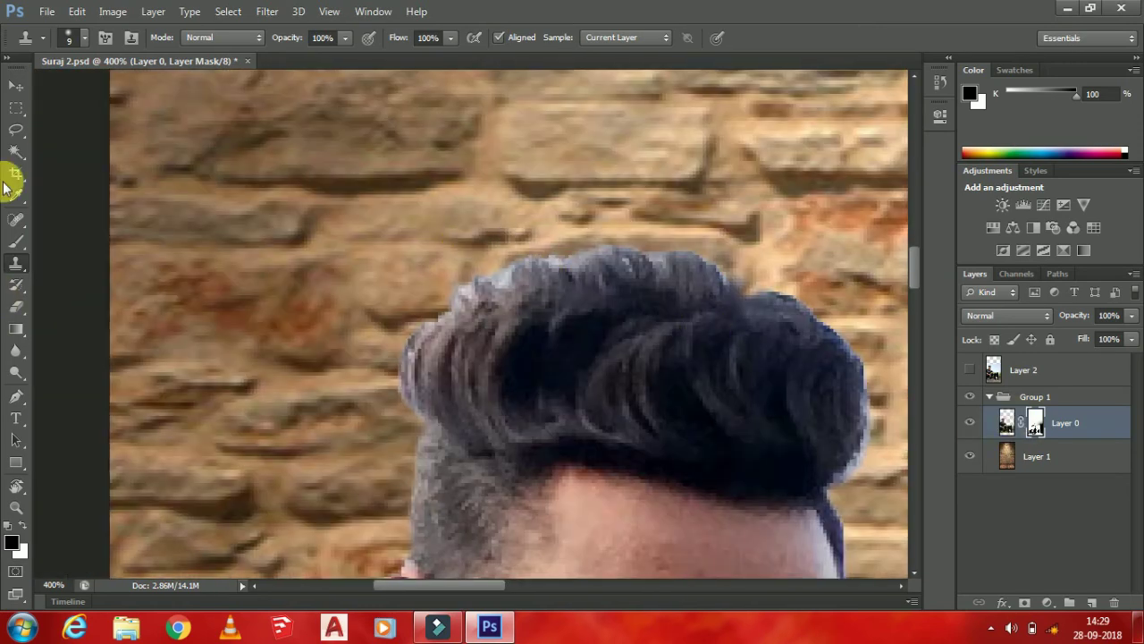
click(15, 239)
scroll(443, 277, up, 3)
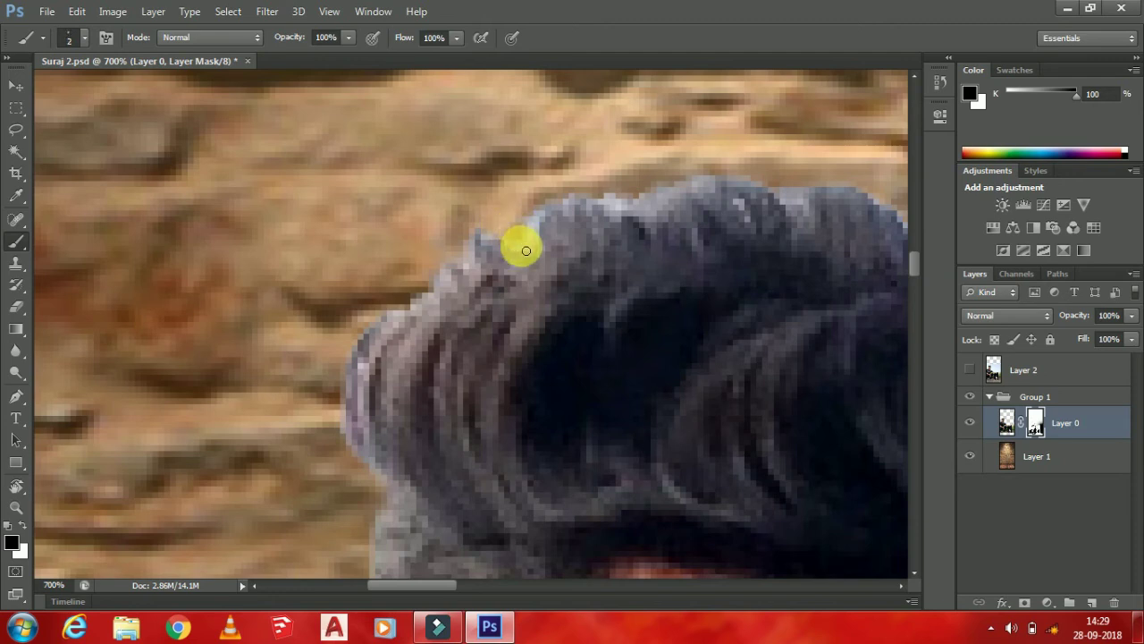
drag(534, 225, 553, 207)
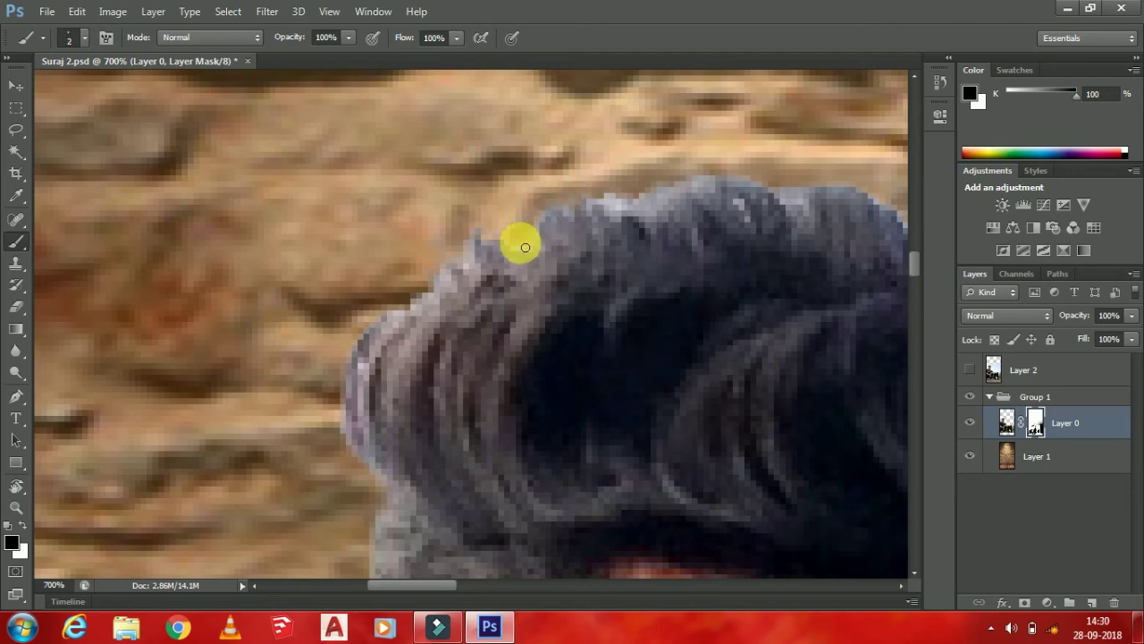
mouse_move(471, 258)
mouse_down()
mouse_move(423, 282)
mouse_move(385, 260)
mouse_move(348, 314)
mouse_up()
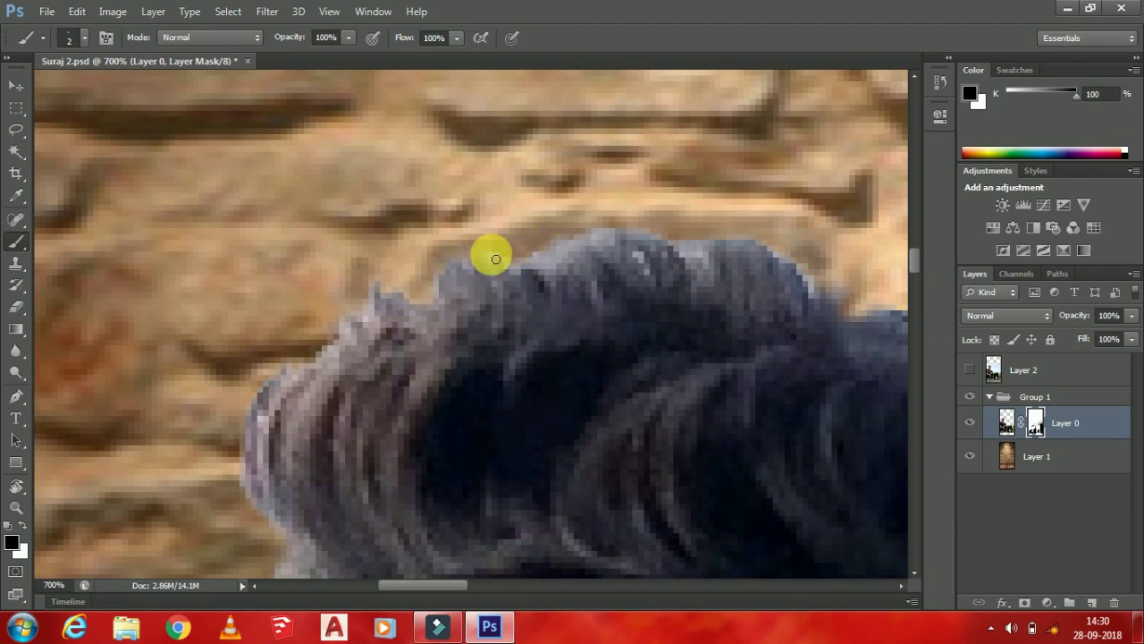
Step: Mask out the bluish fringe around the front curve of the hair and beside the forehead with the 2 px brush
drag(495, 260, 582, 427)
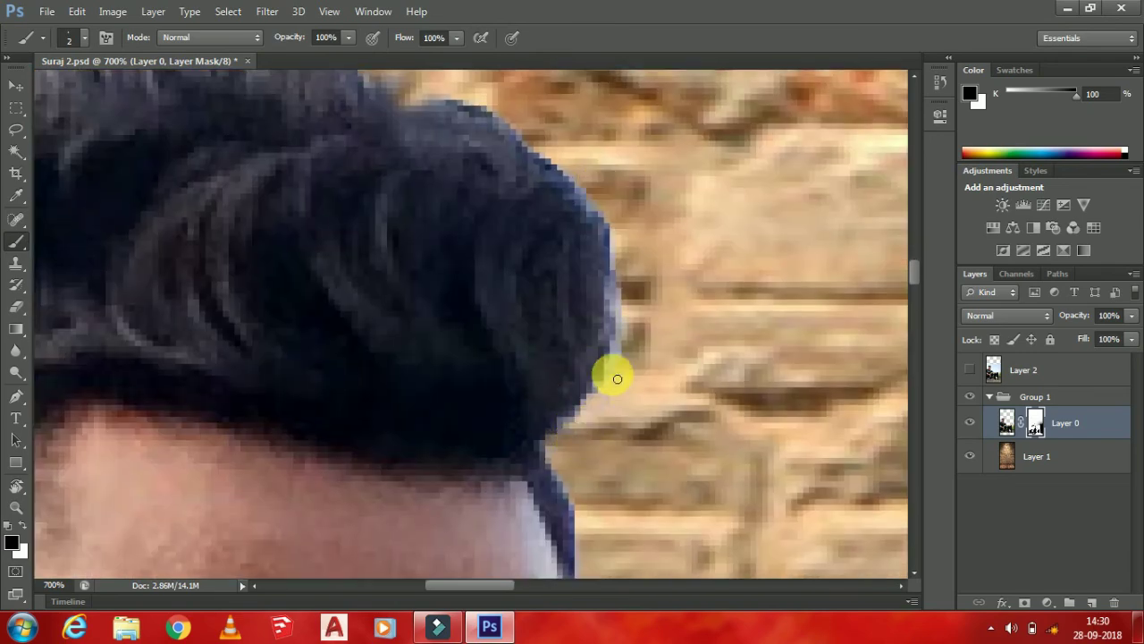
mouse_move(574, 503)
mouse_down()
mouse_move(603, 373)
mouse_move(589, 511)
mouse_up()
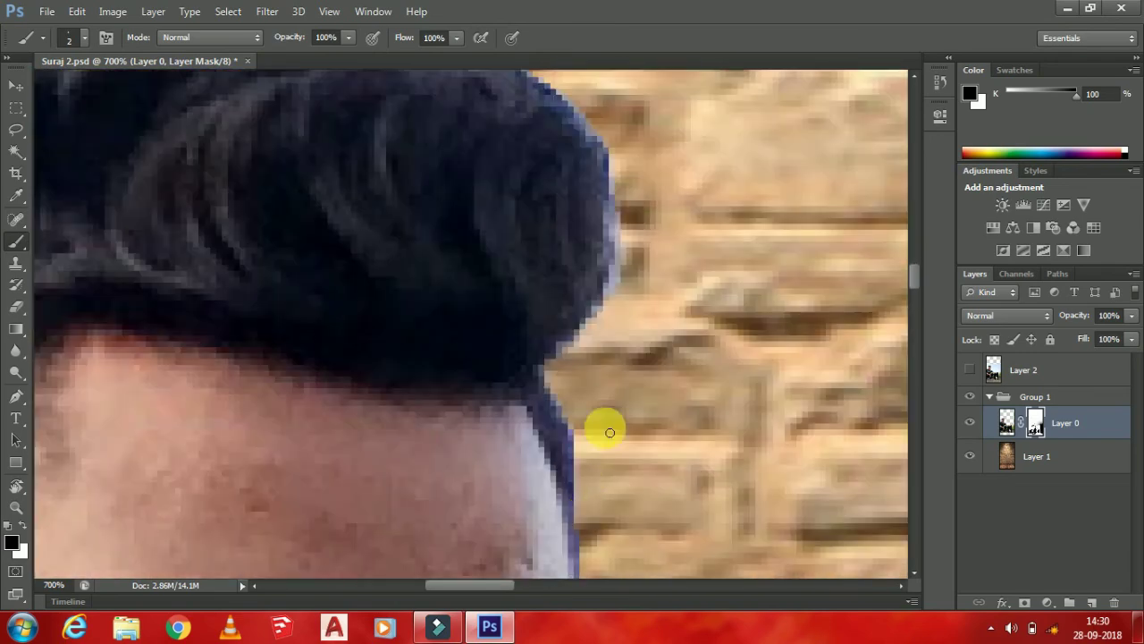
drag(610, 321, 576, 408)
scroll(594, 340, up, 1)
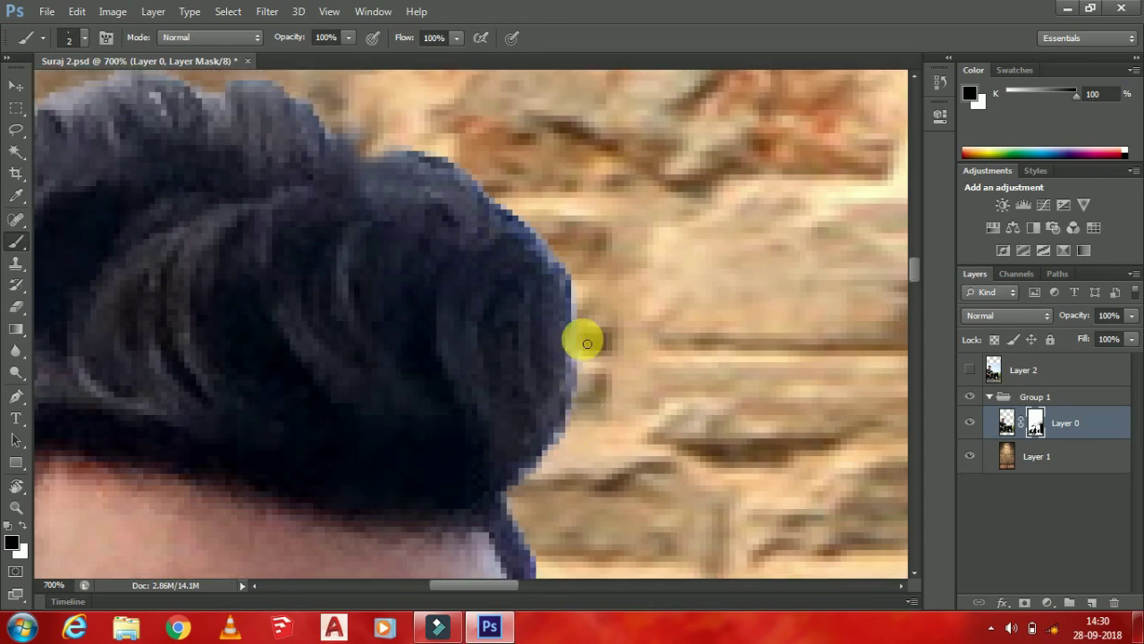
drag(535, 215, 556, 248)
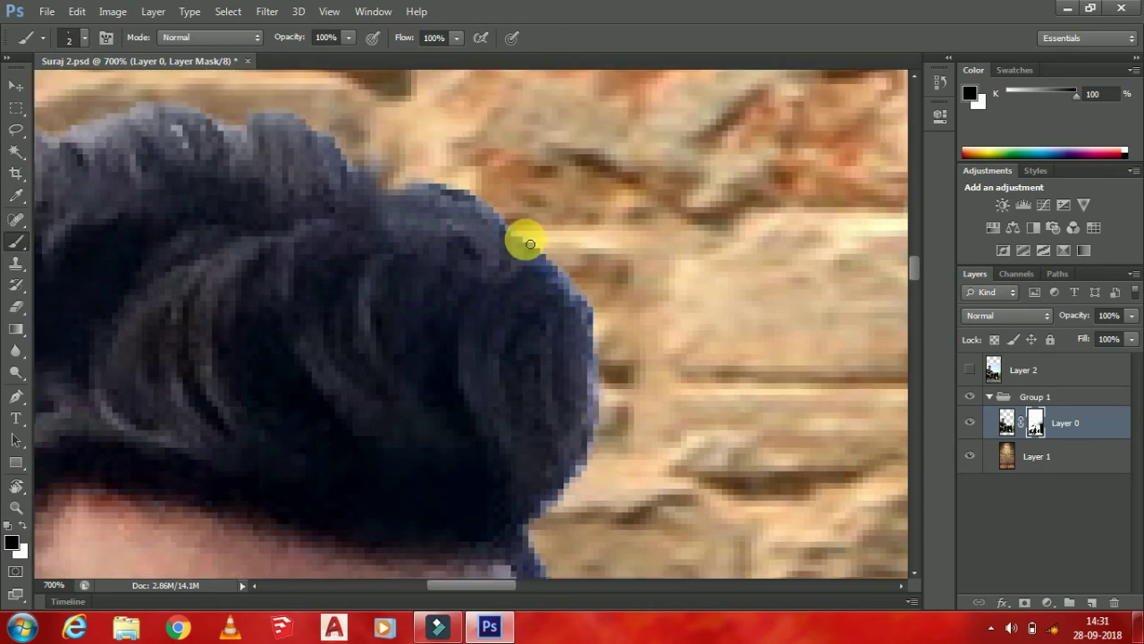
Step: Trim the remaining light fringe in the small dip on top of the hair with the 2 px brush
scroll(594, 252, down, 7)
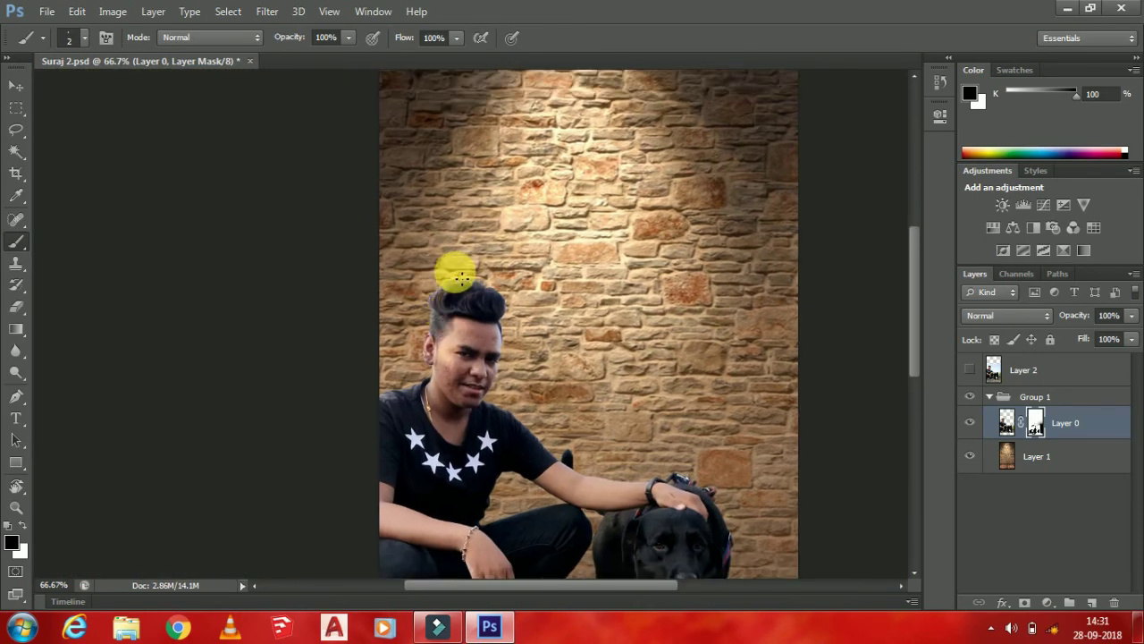
scroll(365, 258, up, 5)
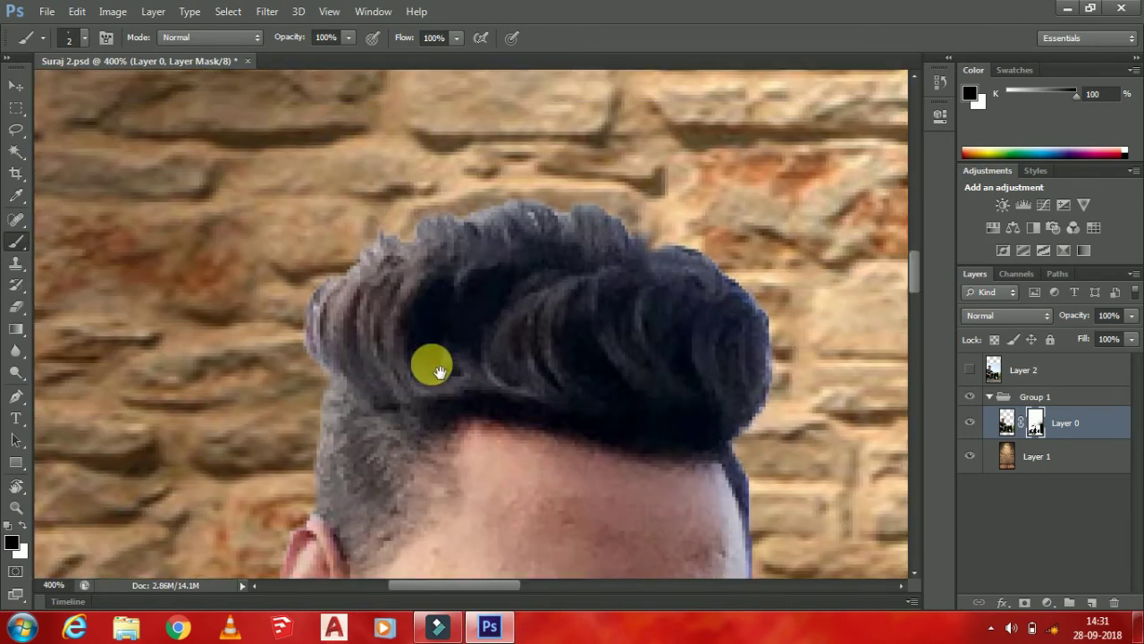
scroll(617, 98, up, 3)
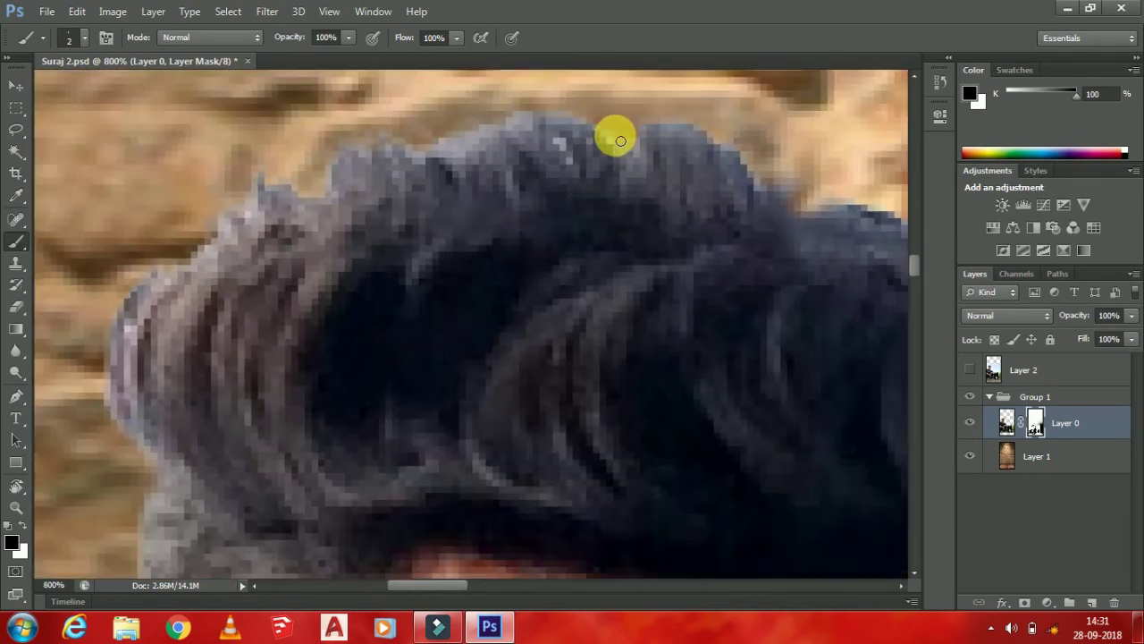
scroll(242, 179, down, 2)
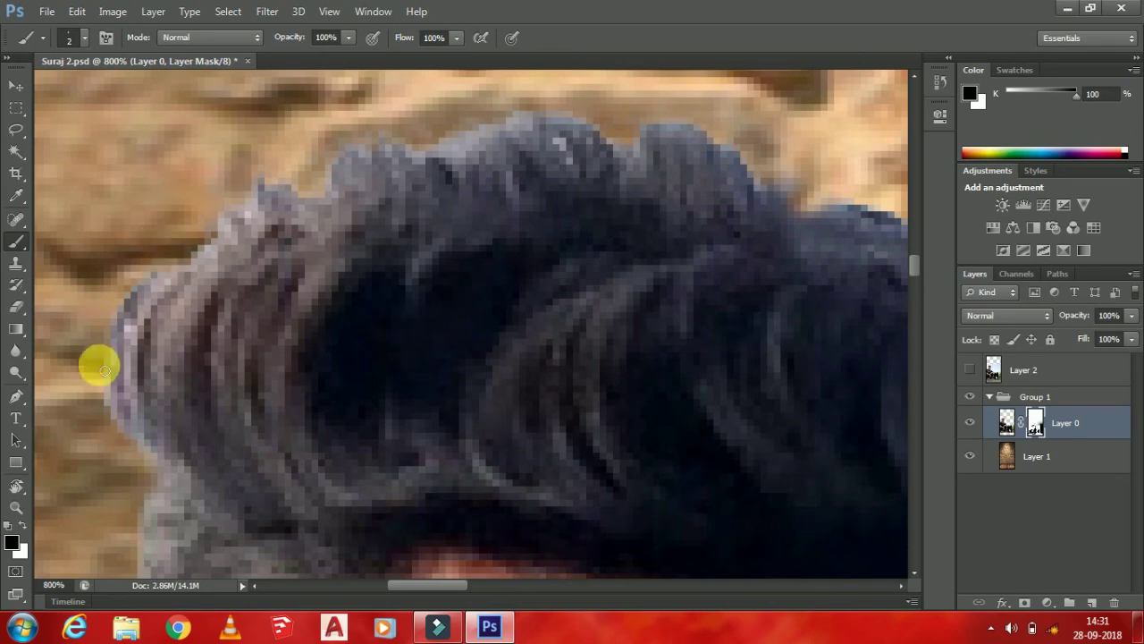
scroll(301, 248, down, 6)
scroll(454, 310, up, 1)
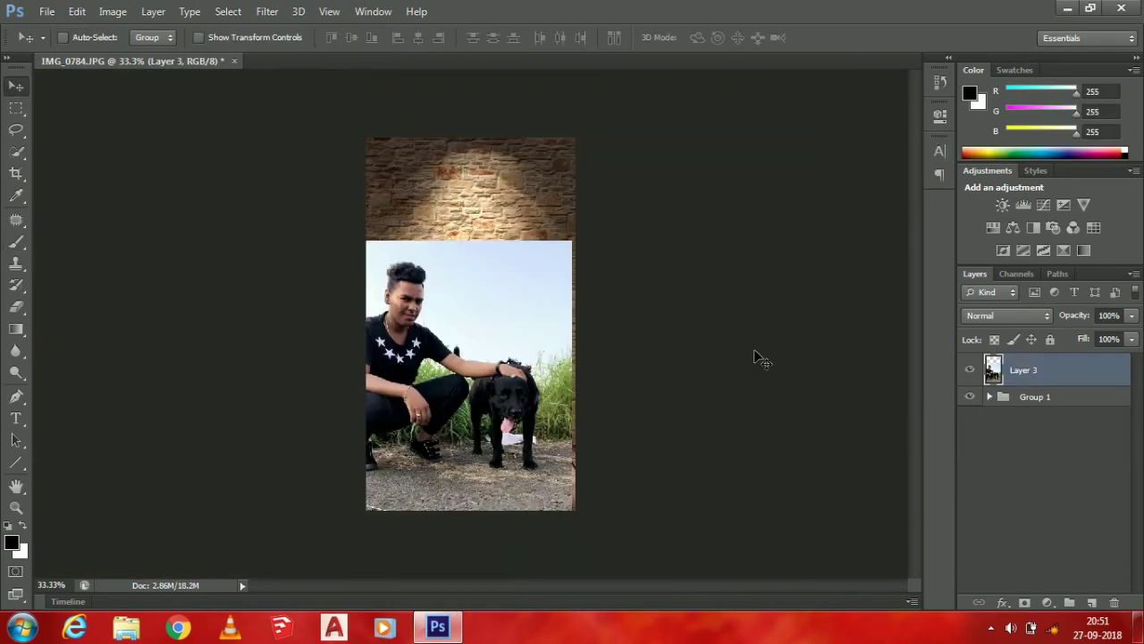
Step: Compare the original photo with the finished composite by repeatedly hiding and showing Layer 3 in IMG_0784.JPG
drag(766, 357, 851, 311)
click(970, 370)
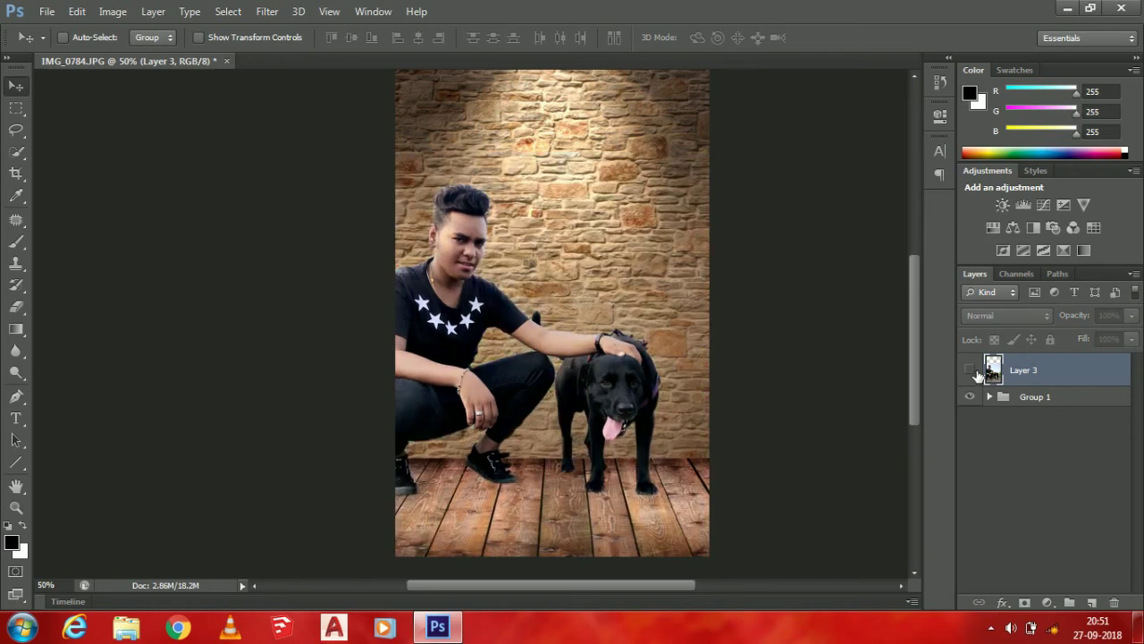
click(970, 370)
click(970, 370)
click(970, 370)
click(970, 370)
click(970, 370)
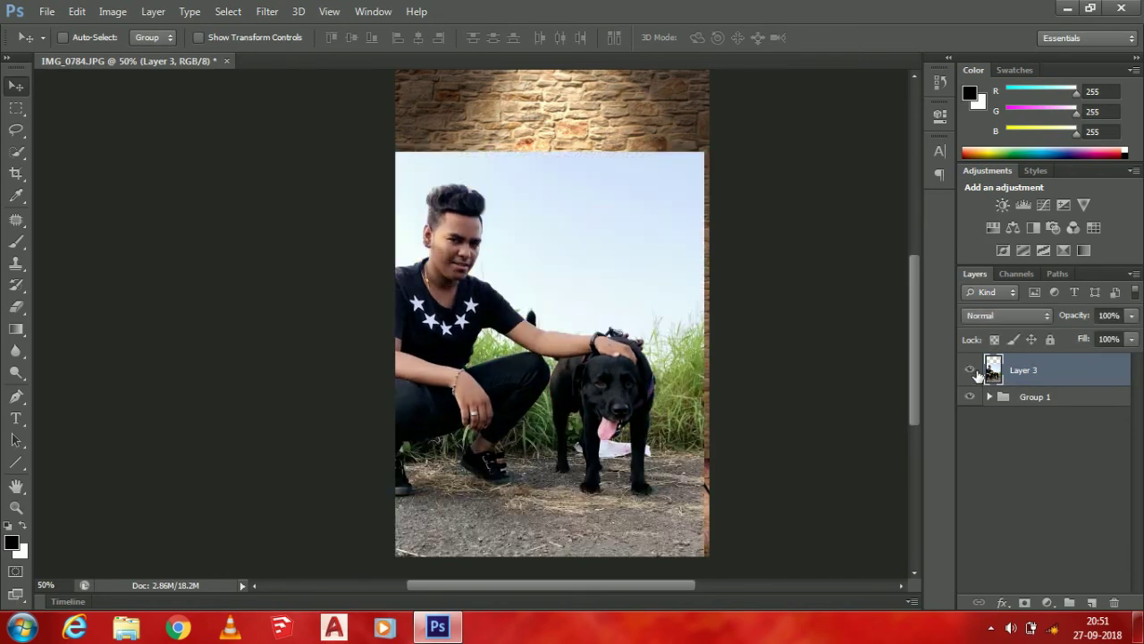
click(970, 371)
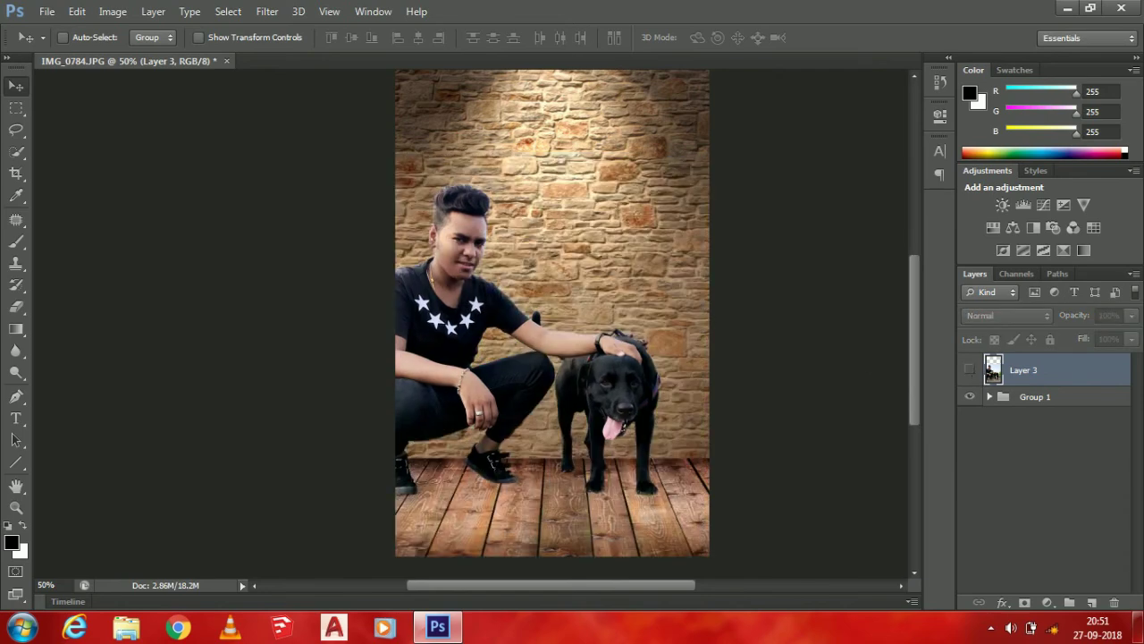
click(970, 370)
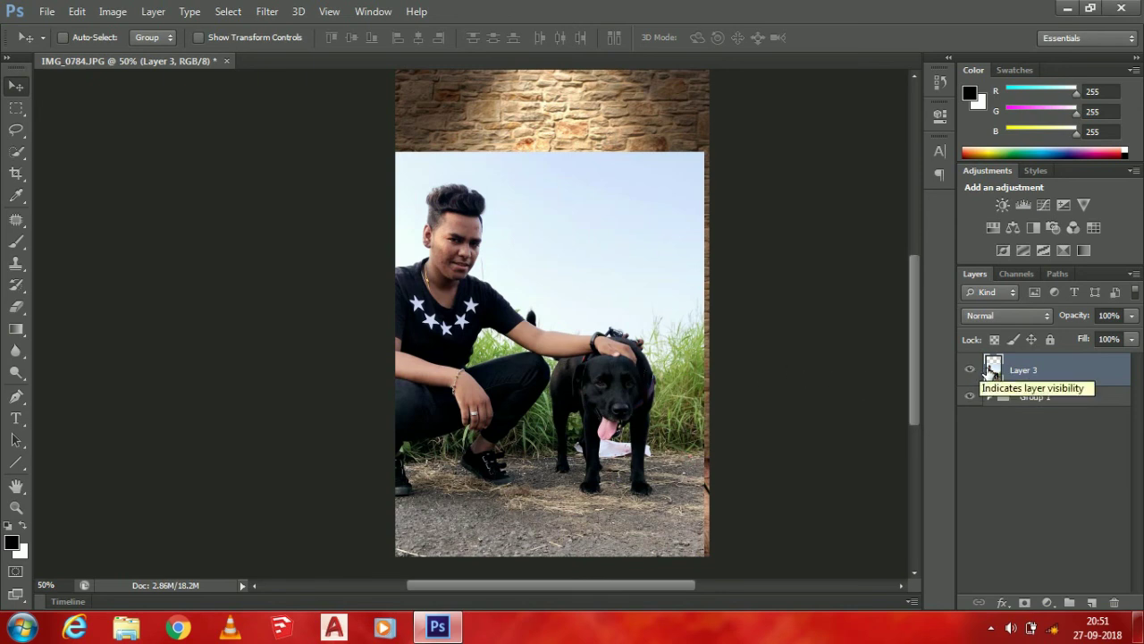
click(976, 372)
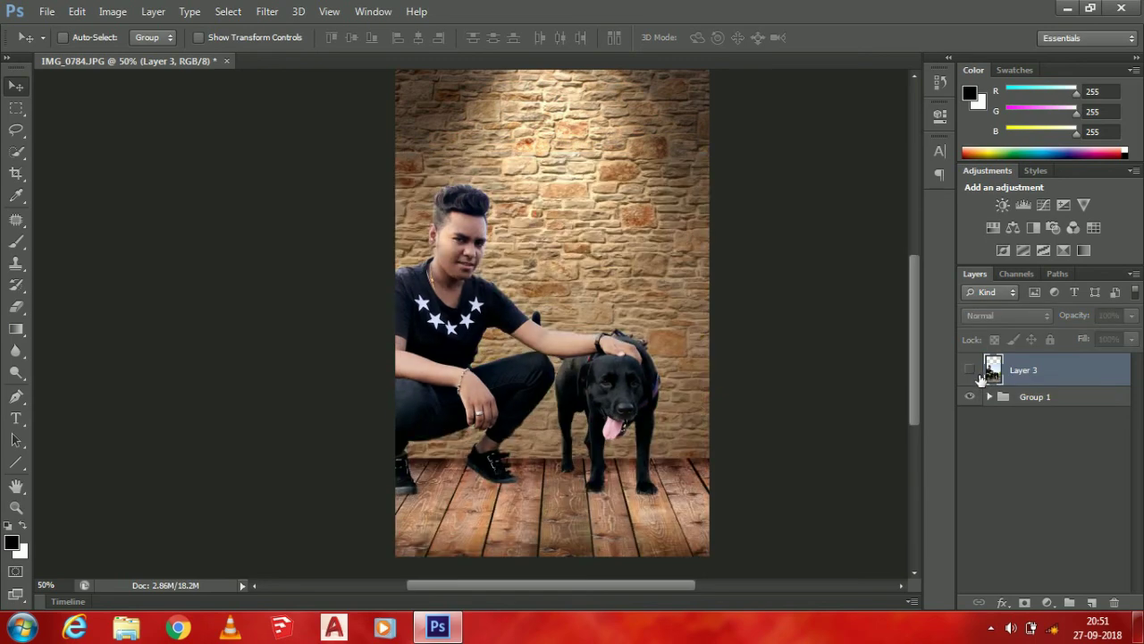
click(977, 373)
click(970, 370)
click(972, 371)
click(973, 371)
click(973, 371)
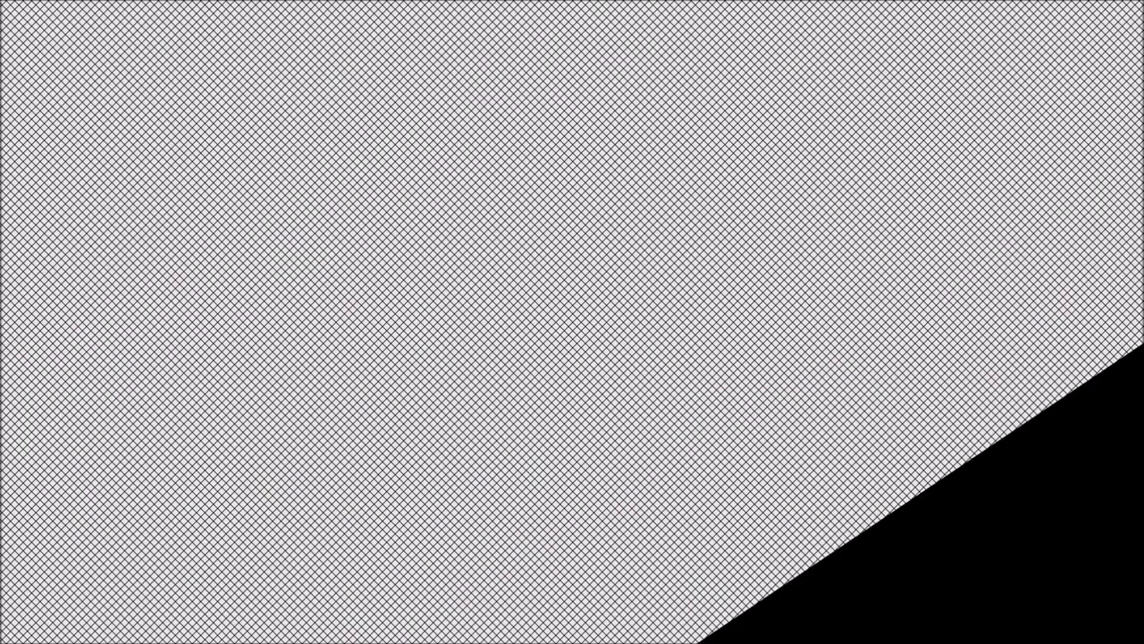